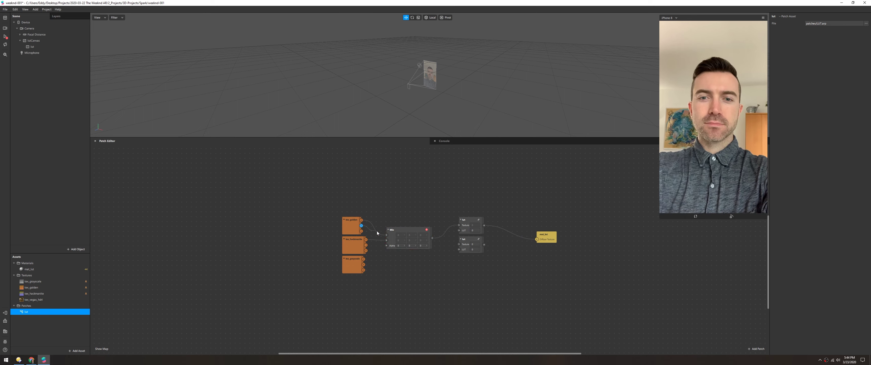
Extract the camera's texture and name it tex_camera
click(399, 271)
click(763, 53)
click(866, 54)
text(tex_camera)
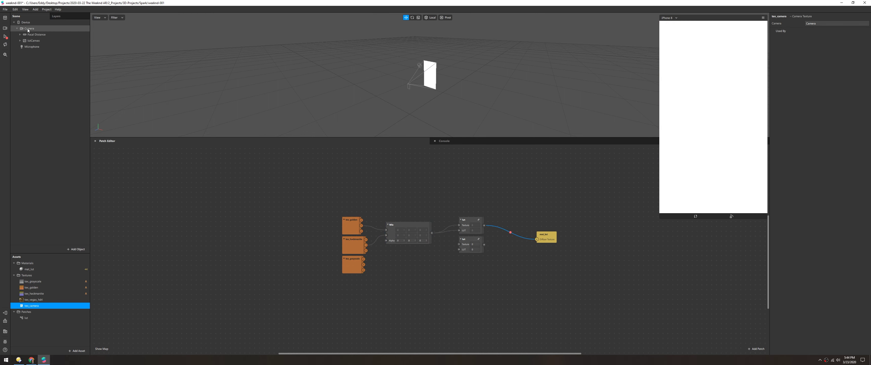
Add a face tracker with a tex_face extraction, and wire tex_camera and tex_face into the Texture inputs of the two lut patches
right_click(28, 30)
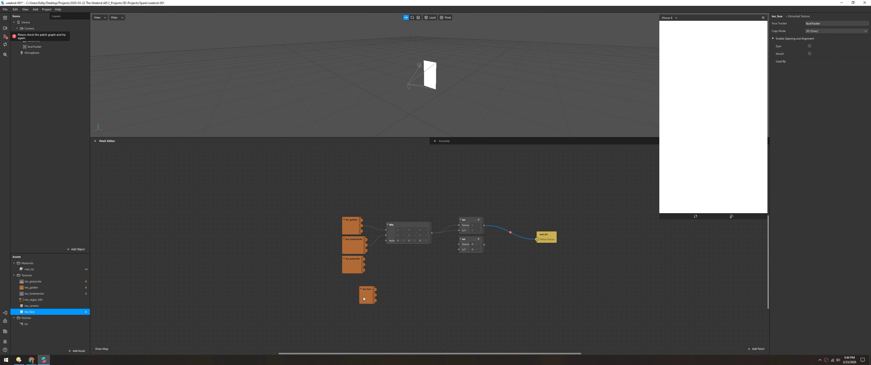
drag(31, 305, 446, 205)
drag(459, 211, 488, 225)
drag(465, 279, 482, 248)
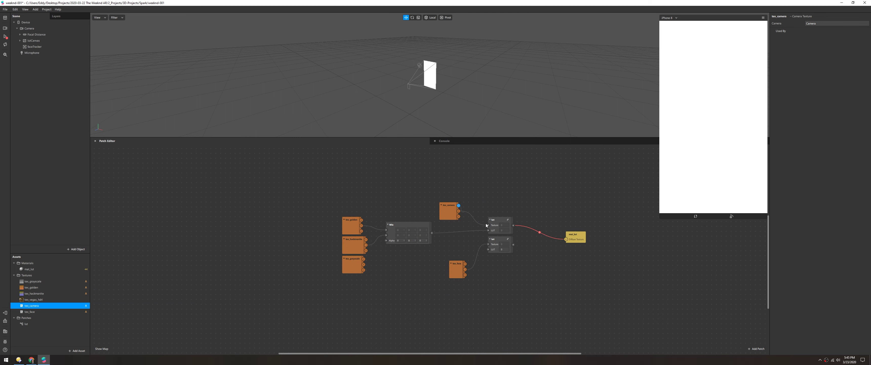
Switch the Mix patch's data type to Number and set its Alpha to 1
click(411, 247)
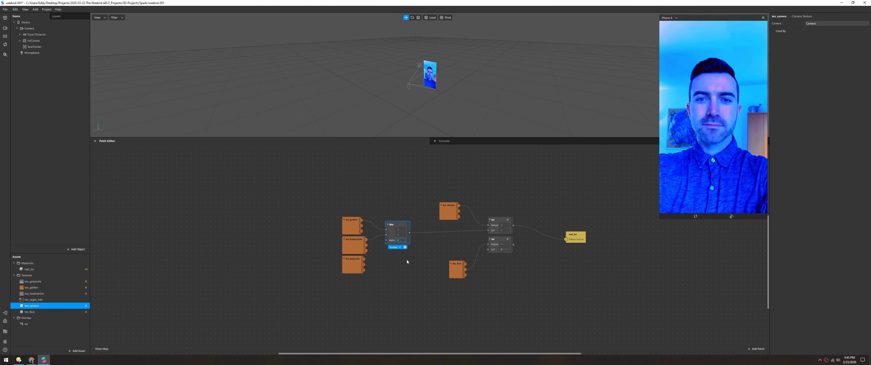
key(BackSpace)
key(BackSpace)
key(BackSpace)
text(1)
Add a second Mix patch that blends in tex_grayscale and feeds both lut patches, and compact the patch layout
drag(457, 266, 471, 271)
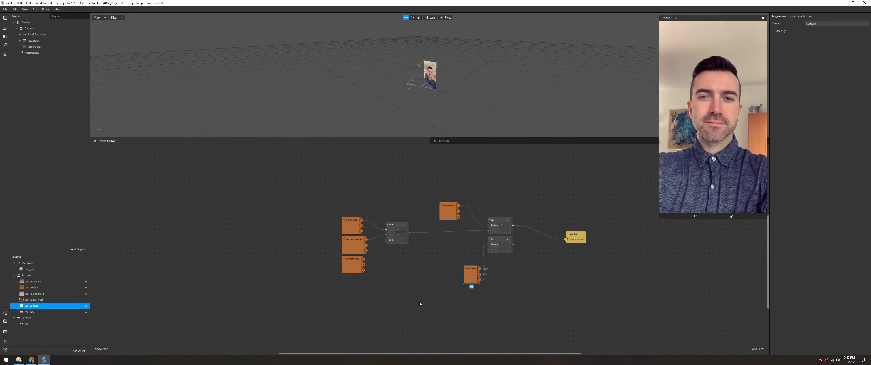
drag(409, 233, 436, 270)
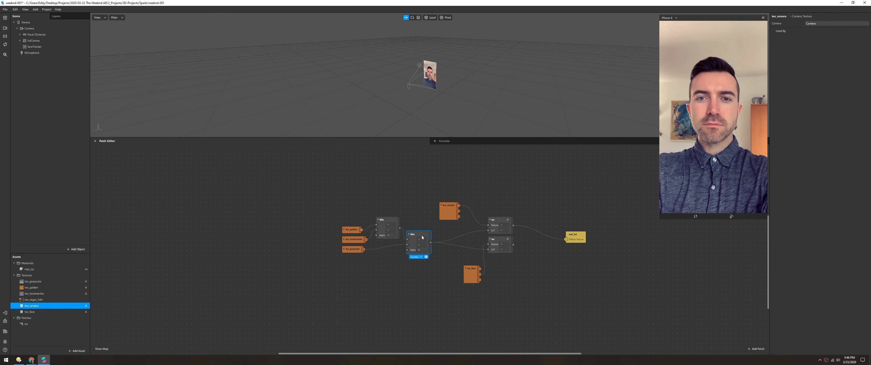
drag(466, 274, 443, 285)
drag(497, 220, 417, 224)
Add face meshes named lutFace and retouch under the face tracker, with new materials mat_lutFace and mat_retouch
click(58, 81)
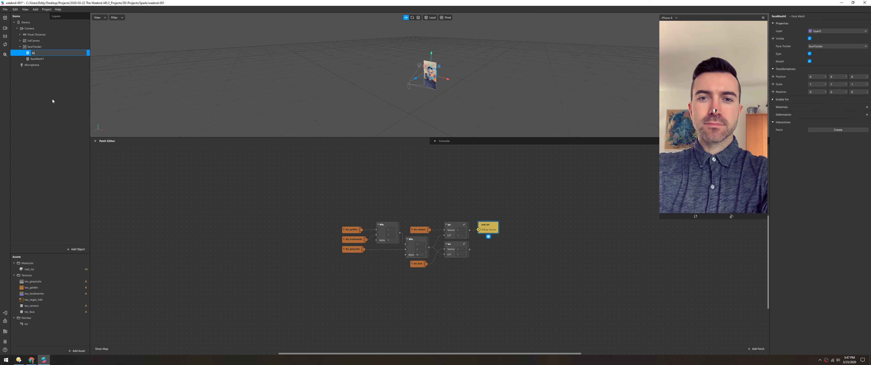
text(mat_fac)
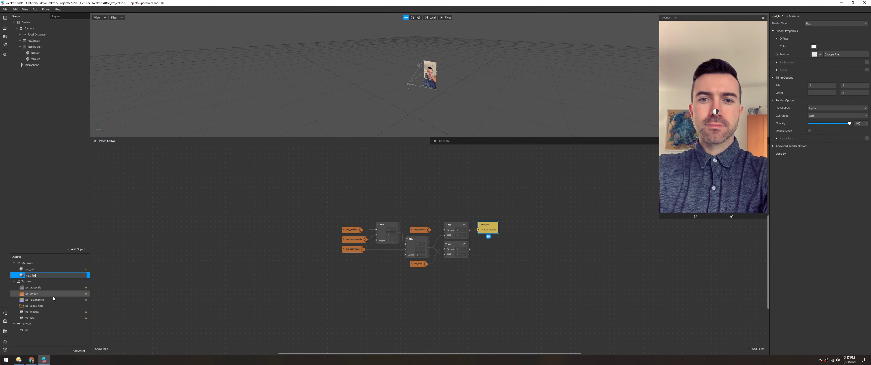
click(35, 59)
click(838, 115)
click(845, 123)
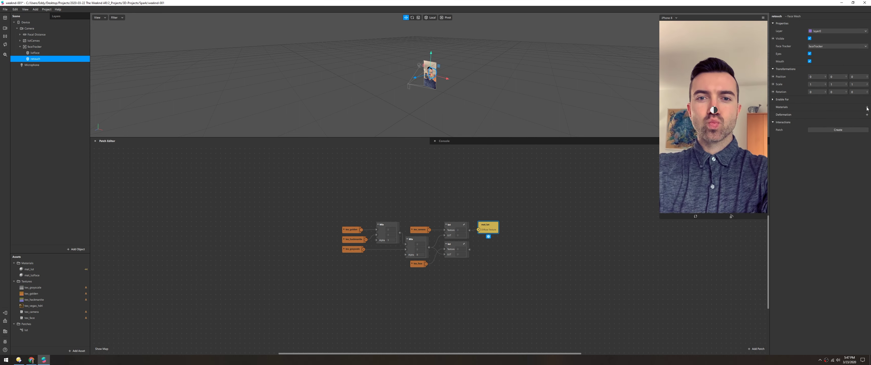
Drive mat_lutFace's diffuse texture from the second lut patch, and enable Eyes and Mouth on tex_face
key(Up)
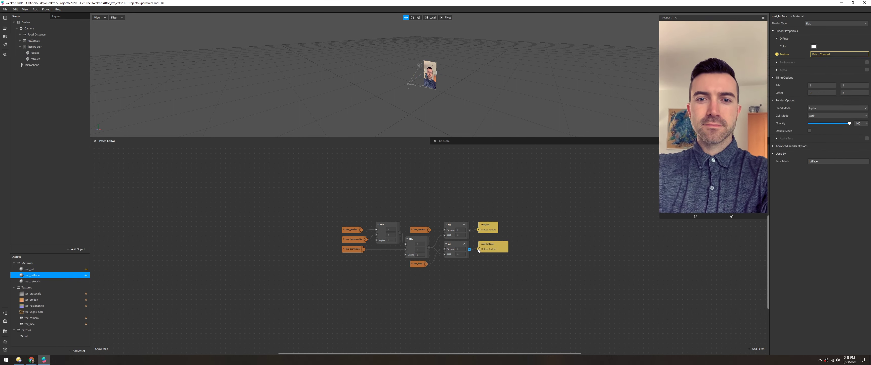
key(Up)
click(772, 146)
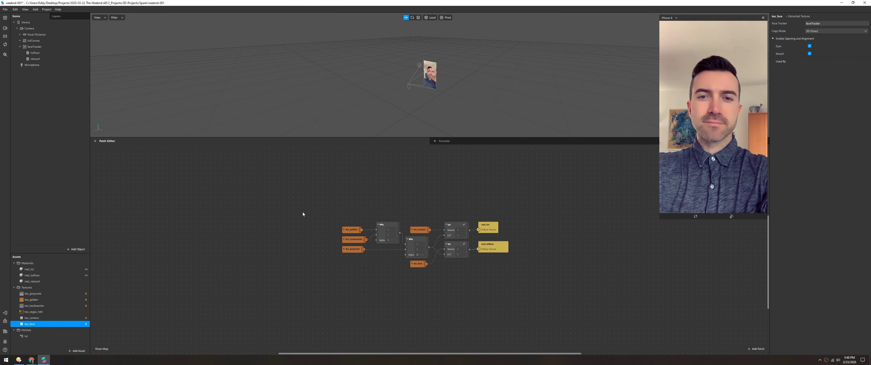
Set the Alpha of both Mix patches to 0, and add the faceTracker patches with an Unpack patch on the 3D rotation
click(417, 247)
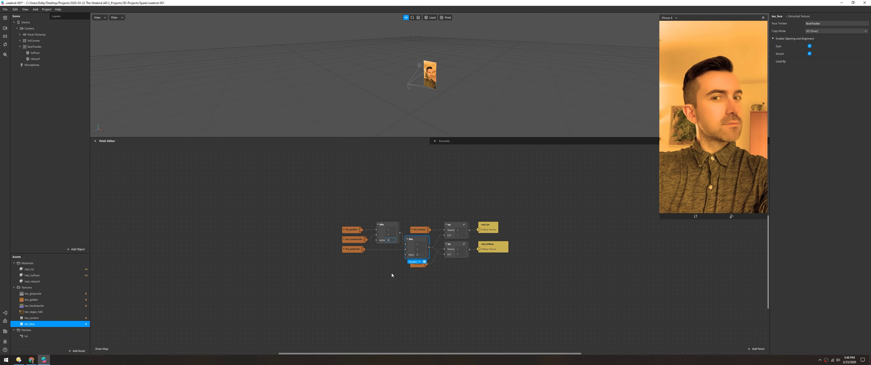
click(35, 46)
click(838, 115)
click(835, 183)
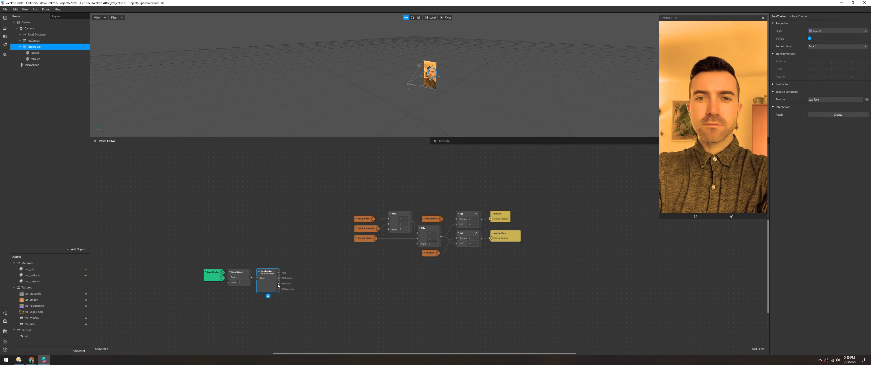
drag(279, 288, 323, 283)
Switch the preview to the webcam and add a From Range patch between the unpacked rotation and the first Mix's Alpha
click(5, 28)
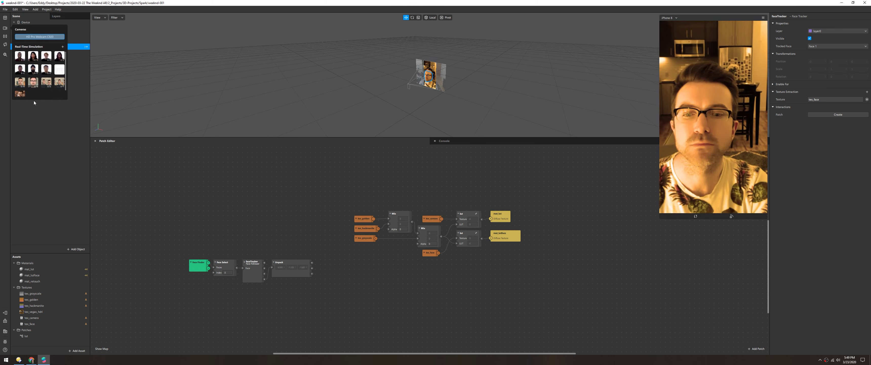
right_click(355, 269)
text(range)
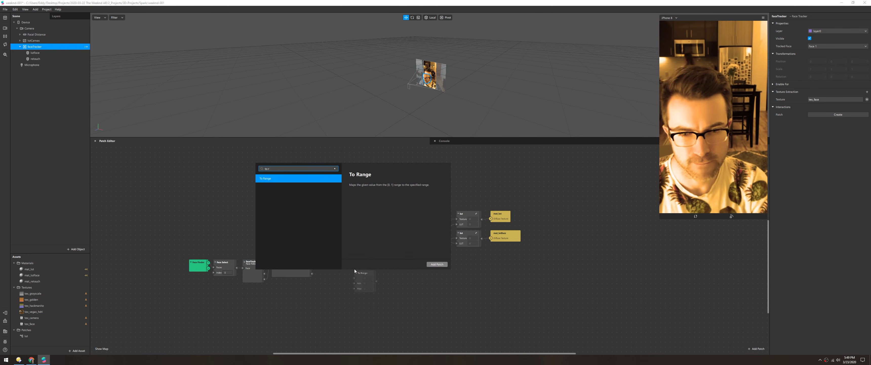
key(Down)
key(Return)
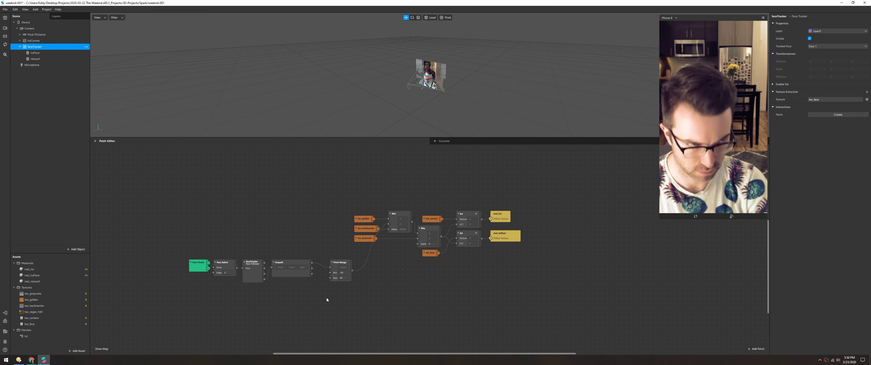
Attach a Value patch to the first unpacked rotation output, and set the From Range patch to Min -25 and Max 0
click(345, 278)
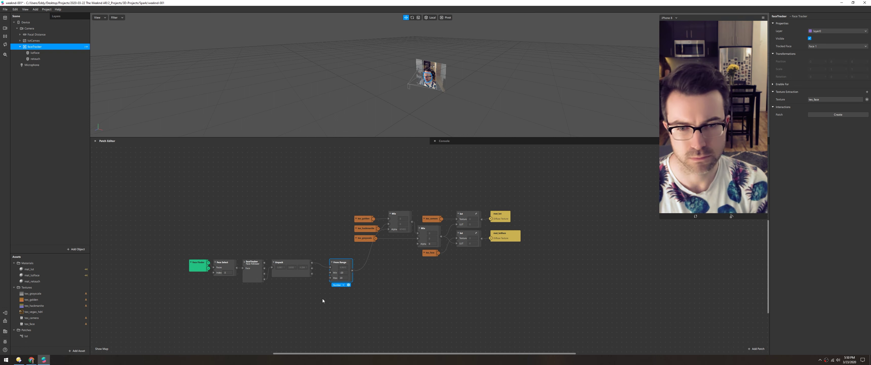
click(323, 300)
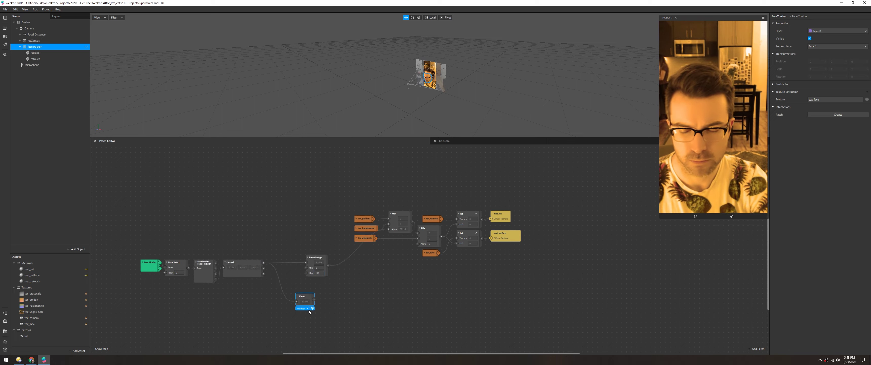
scroll(309, 312, up, 4)
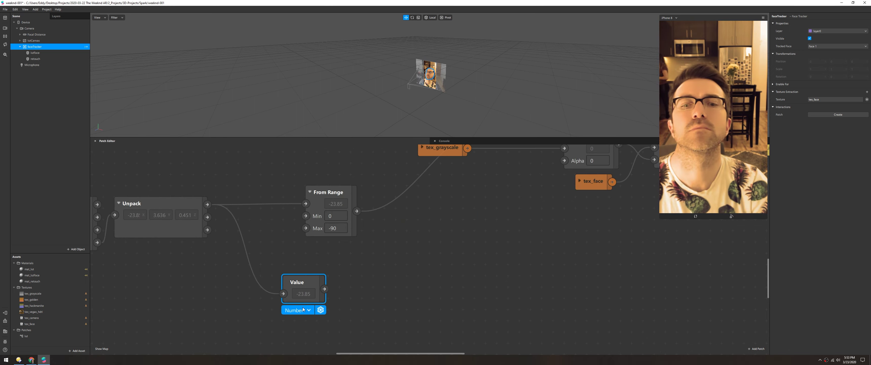
click(338, 216)
text(-25)
key(Tab)
scroll(310, 232, down, 4)
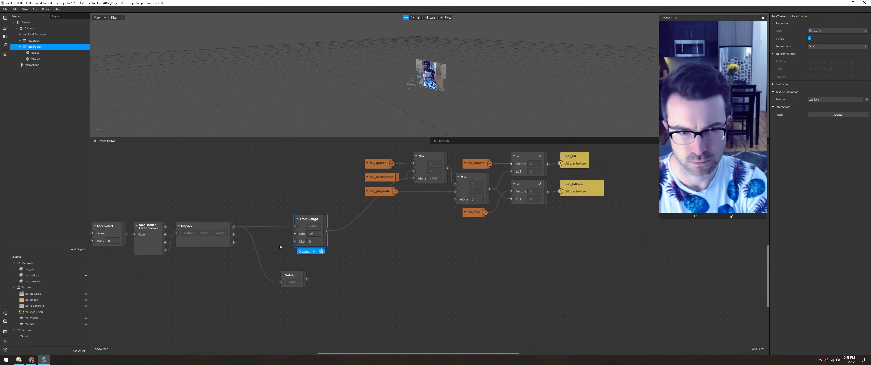
Duplicate the From Range patch for the second Mix's Alpha, with Min 0 and Max 25
key(ctrl+v)
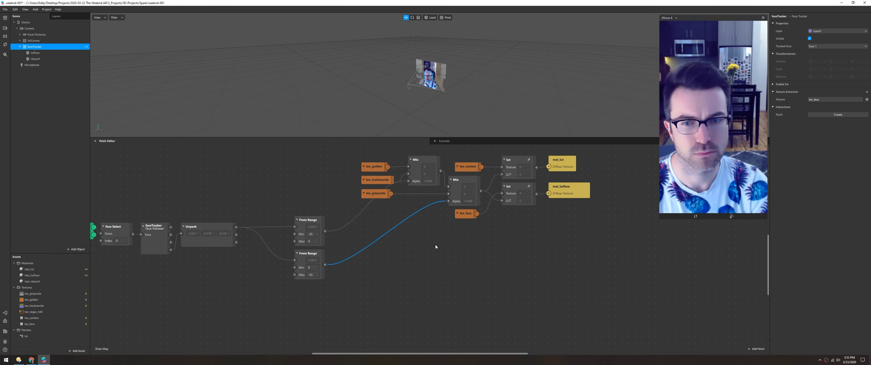
text(25)
key(Return)
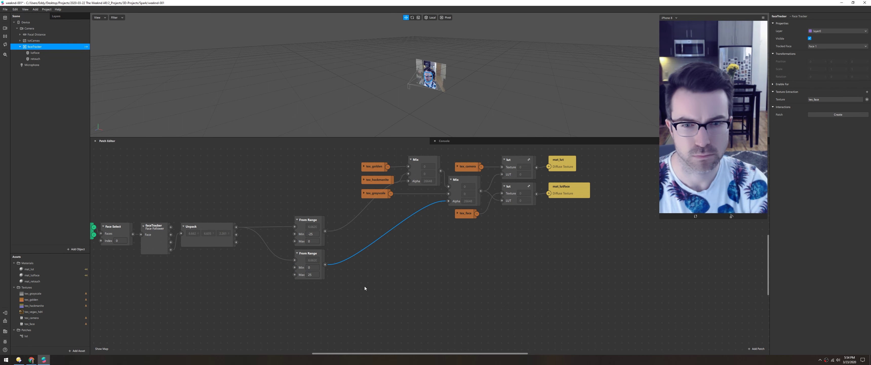
Add a Round patch on the rotation and two If Then Else patches conditioned by Less Than 0 and Greater Than 0
key(ctrl+v)
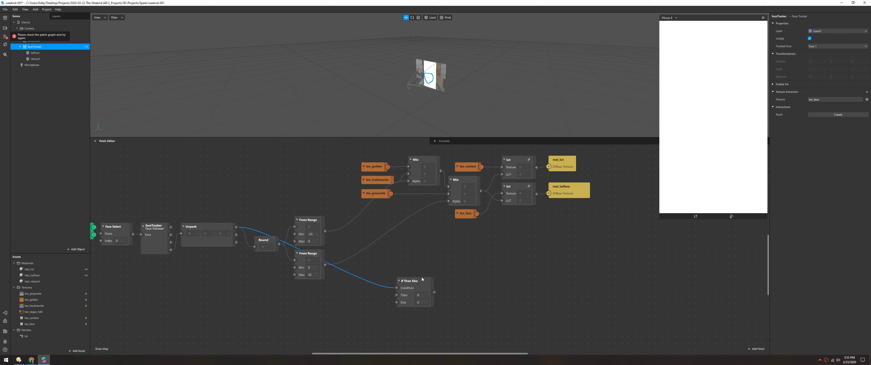
double_click(308, 315)
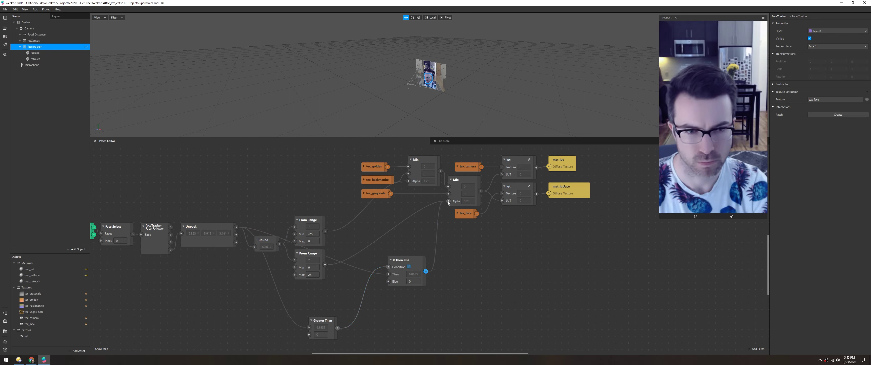
drag(322, 319, 306, 286)
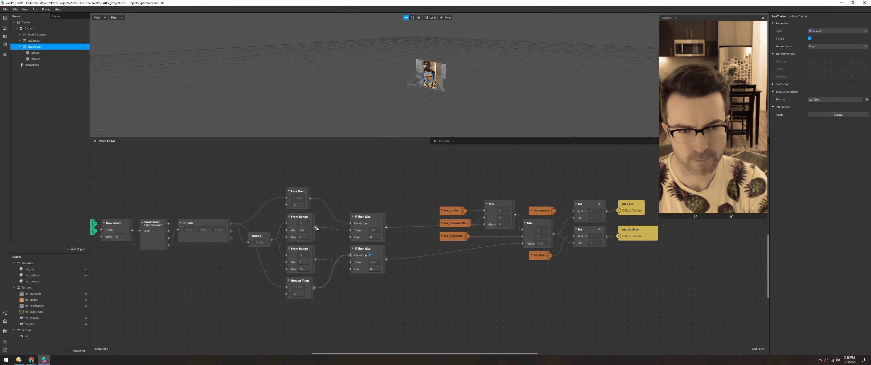
drag(371, 244, 371, 207)
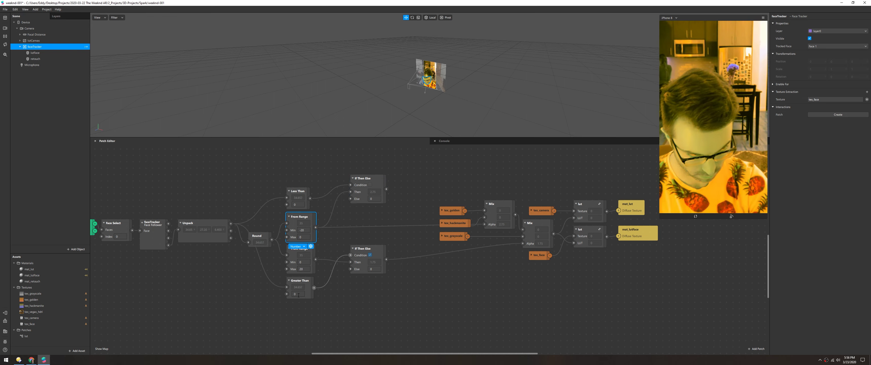
Limit the second Mix's Alpha with a Minimum patch of 1, and add a Maximum patch of 0 for the first Mix
drag(387, 261, 424, 290)
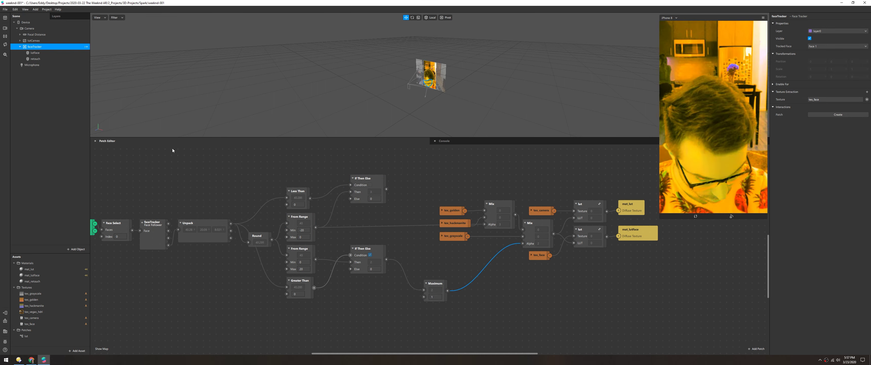
click(4, 39)
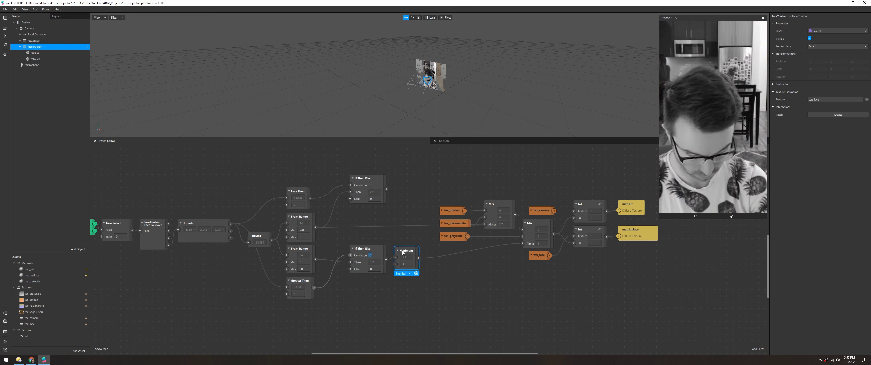
drag(422, 192, 405, 180)
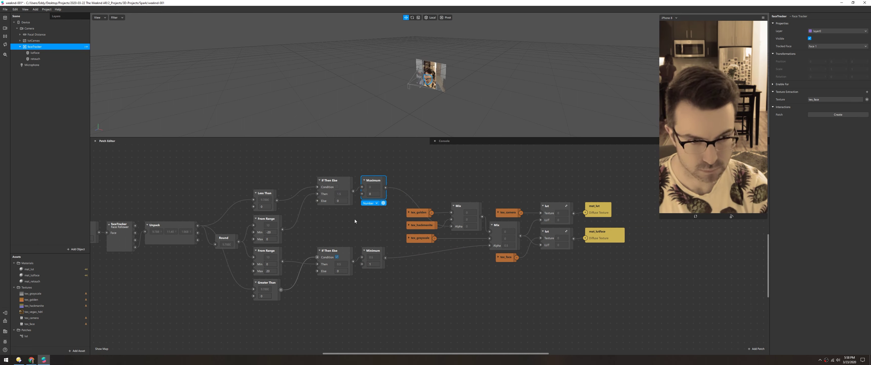
Connect the upper From Range patch straight to Maximum, delete the upper If Then Else, and align Maximum above Minimum
drag(283, 229, 362, 186)
drag(335, 179, 309, 159)
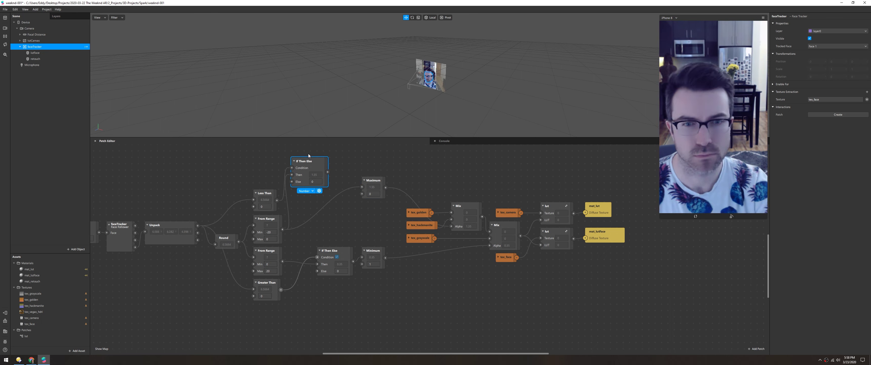
key(Delete)
drag(374, 180, 374, 224)
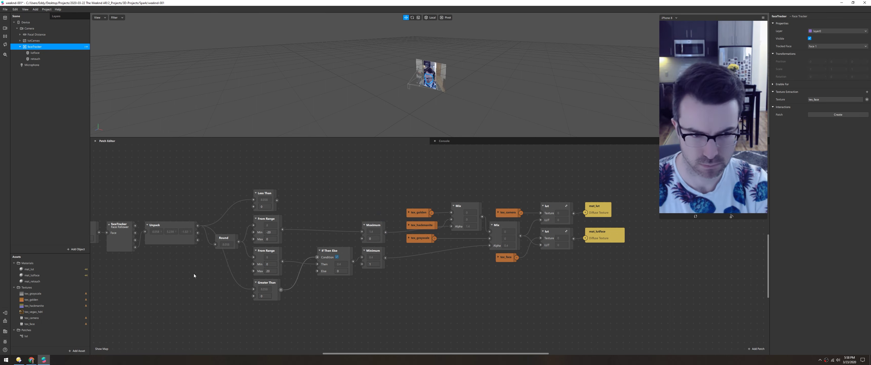
Rearrange the comparison, range, limit and texture patches into a tighter, cleaner layout
drag(248, 186, 286, 303)
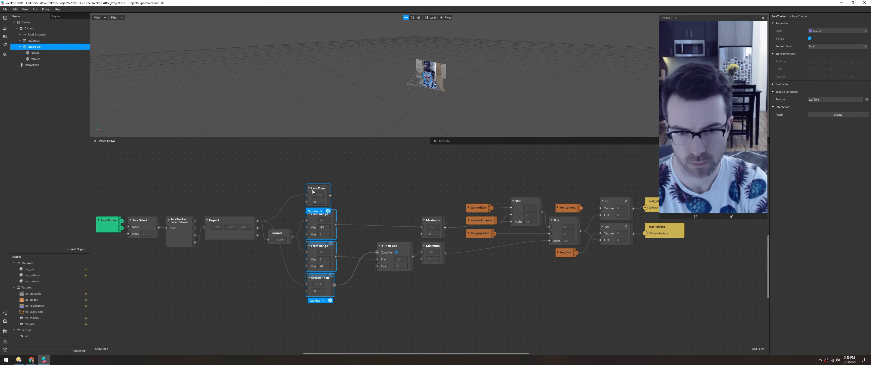
drag(266, 218, 253, 219)
drag(313, 212, 389, 271)
drag(341, 240, 304, 242)
drag(405, 191, 363, 217)
drag(365, 247, 392, 222)
drag(394, 258, 374, 270)
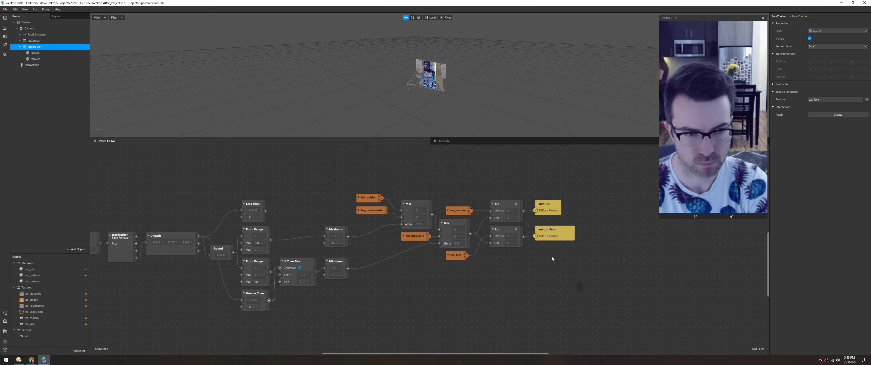
Group the whole LUT patch network in a comment titled LUT Transition and colour the comment red
click(534, 227)
drag(529, 287, 423, 280)
scroll(428, 264, left, 5)
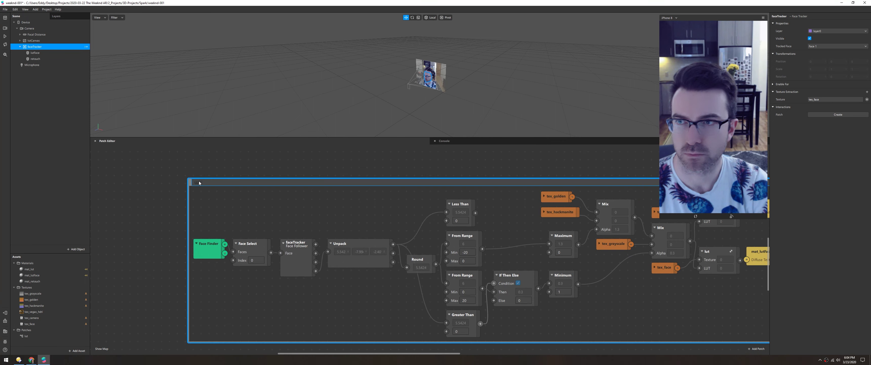
right_click(237, 187)
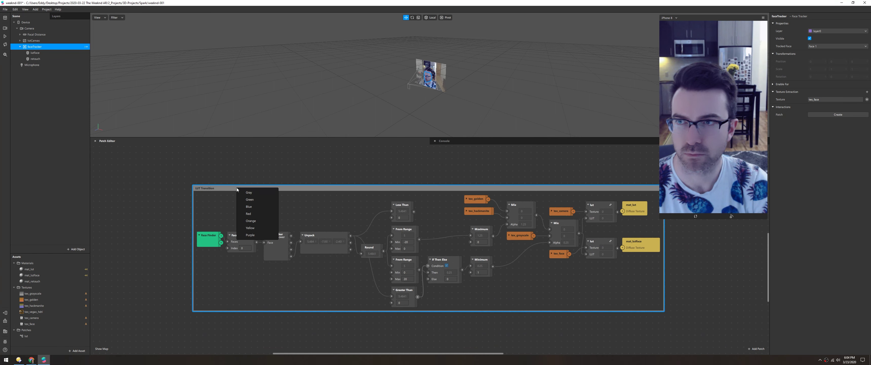
click(250, 195)
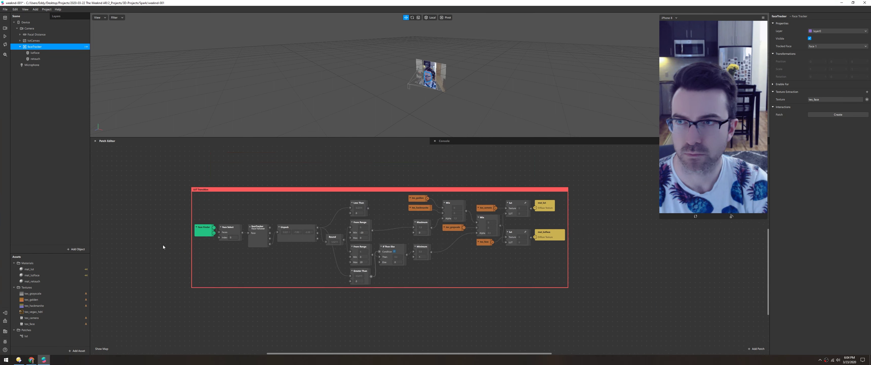
middle_drag(163, 246, 186, 181)
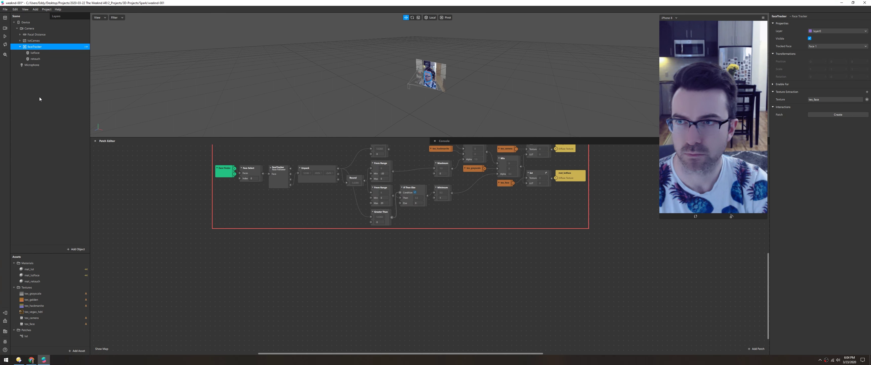
Add a particle system named glitterRain under the face tracker, raise it to Y 0.4 and rotate it 180 degrees about Z
right_click(40, 97)
click(98, 188)
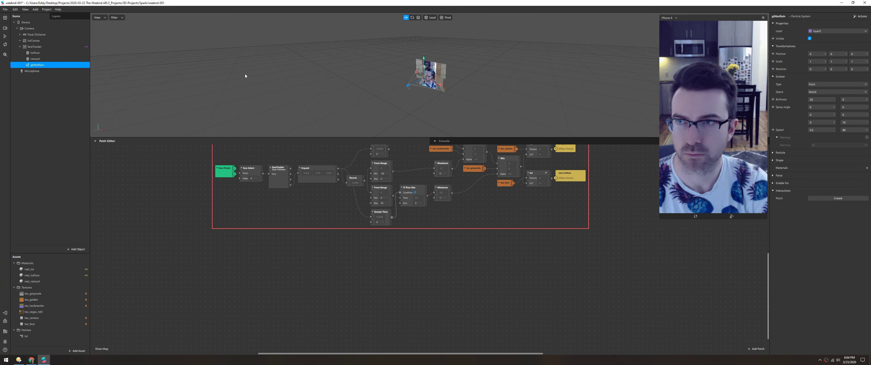
drag(309, 99, 393, 127)
key(e)
Change the glitterRain emitter type to Plane and set its size to 0.4 by 0.4
click(838, 84)
click(819, 99)
click(854, 92)
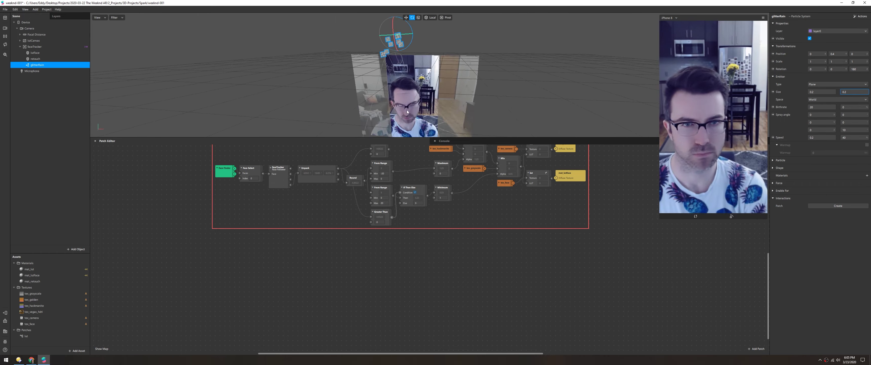
text(0.4)
click(822, 92)
text(0.4)
Set the emitter's birthrate to 200, its spray angle variations to 20 and its speed to 0.1
click(822, 107)
text(200)
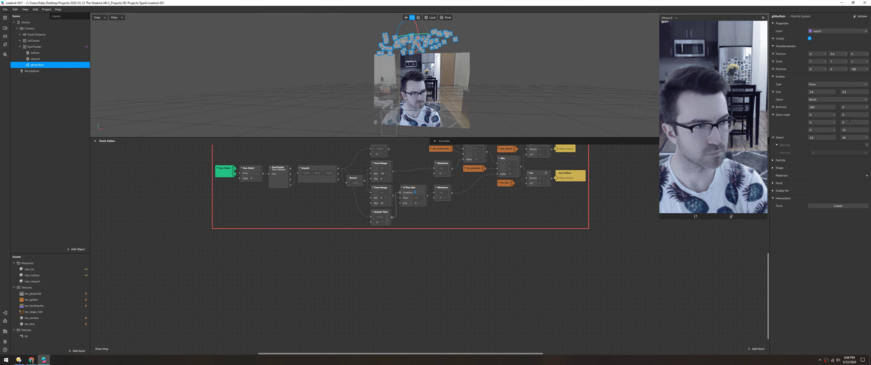
click(854, 115)
text(90)
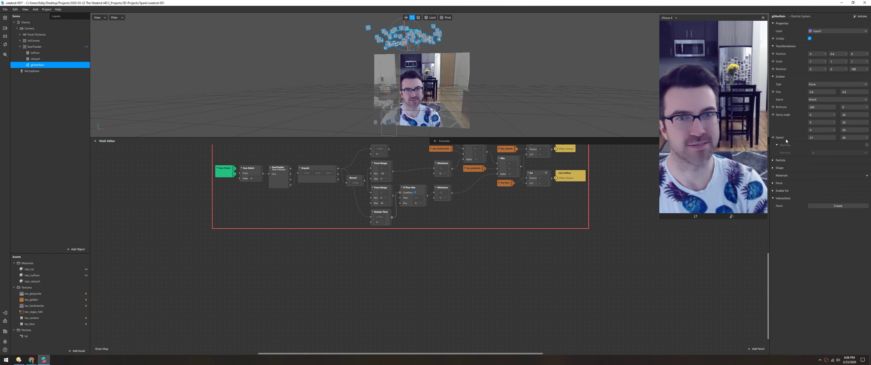
Set the glitterRain particle scale to 0.001 and the particle lifespan to 2
click(774, 160)
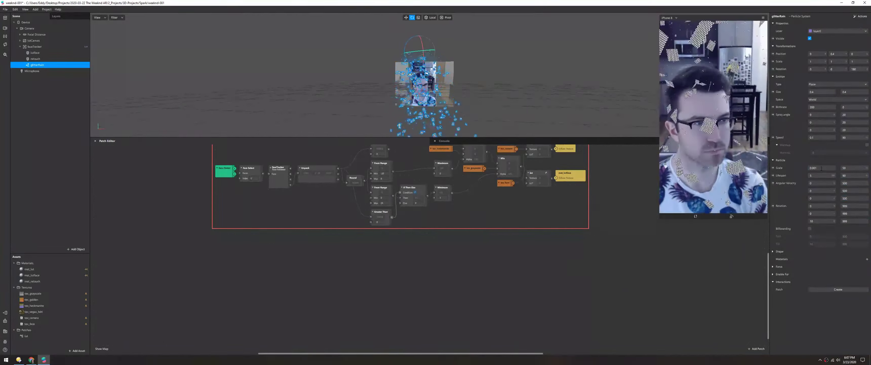
double_click(817, 176)
text(4)
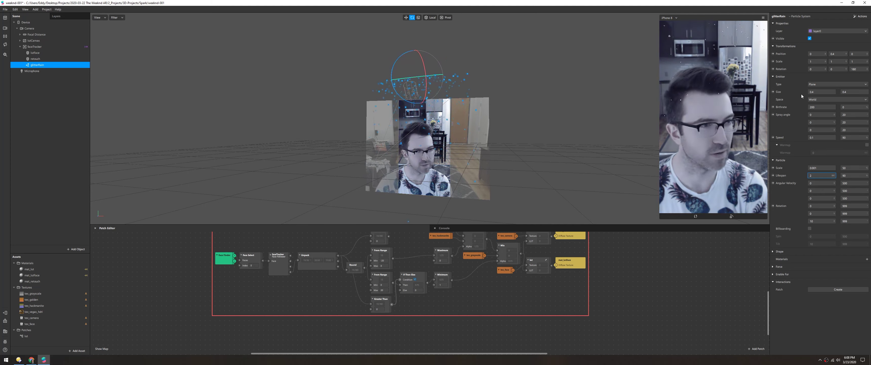
Create a double-sided, physically based material mat_glitterRain for the particles, with metallic 100 and tex_vegas_hdri as its environment texture
click(867, 259)
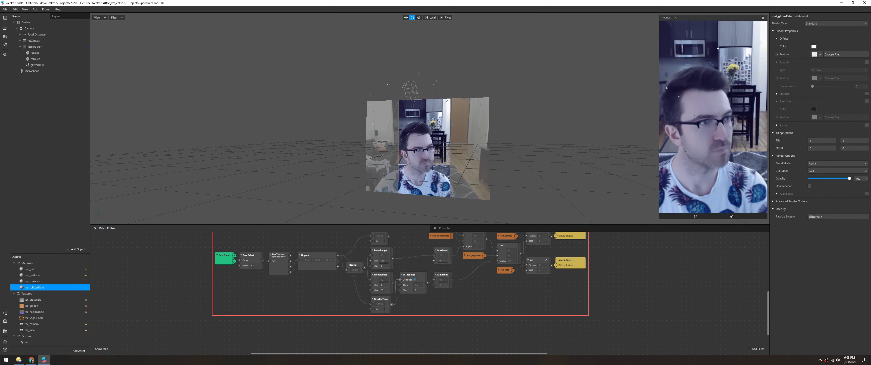
click(867, 140)
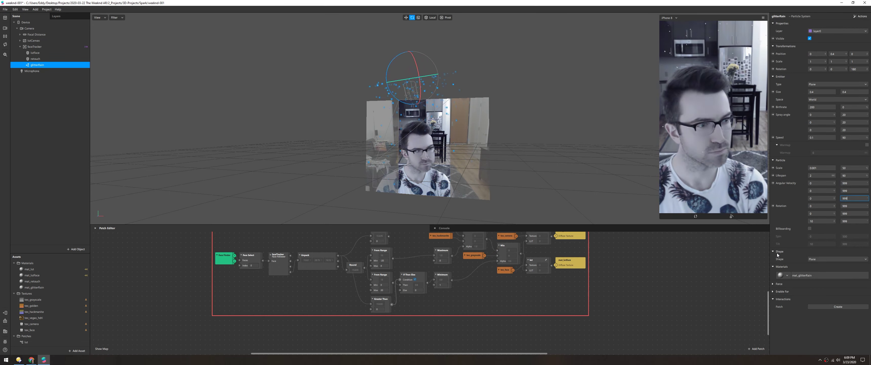
click(809, 217)
drag(813, 77, 850, 78)
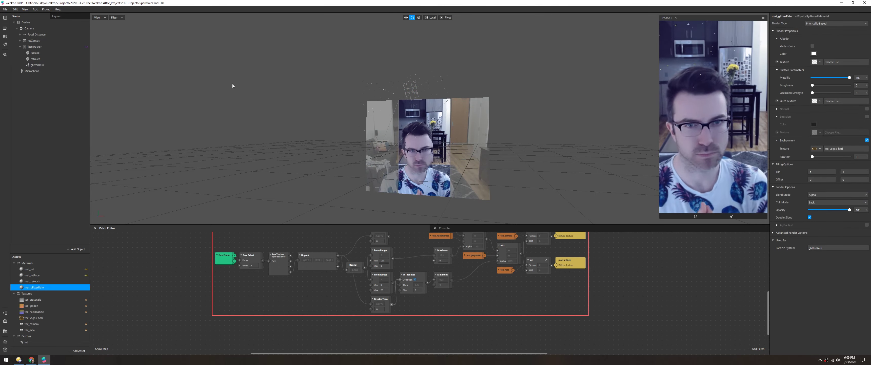
Set the albedo colour of mat_glitterRain to black and inspect the particles up close
scroll(406, 173, up, 5)
click(813, 54)
click(390, 145)
scroll(390, 145, down, 3)
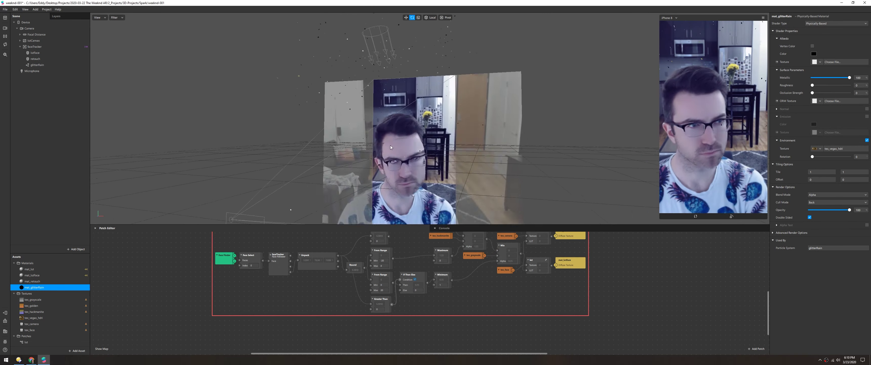
Drive the glitterRain birthrate from the face rotation through Unpack, Round, Negate, Value and Multiply patches, using a multiplier of 25
drag(487, 165, 167, 105)
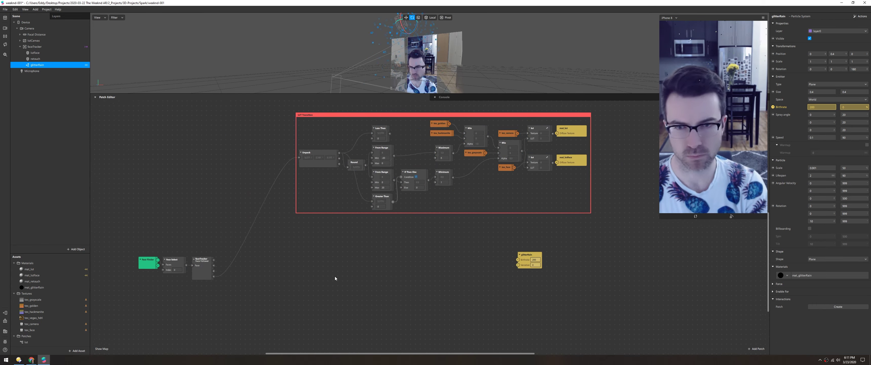
double_click(334, 274)
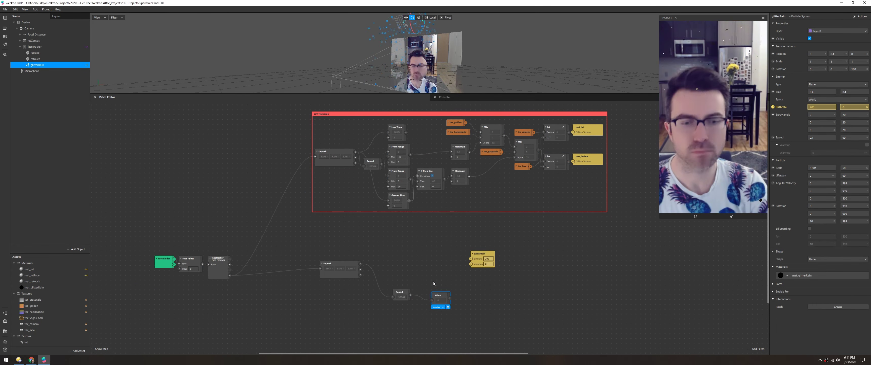
scroll(423, 254, up, 2)
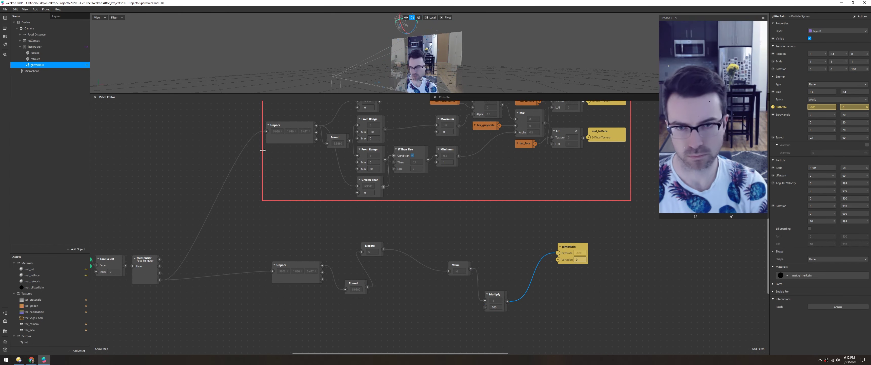
drag(281, 265, 275, 253)
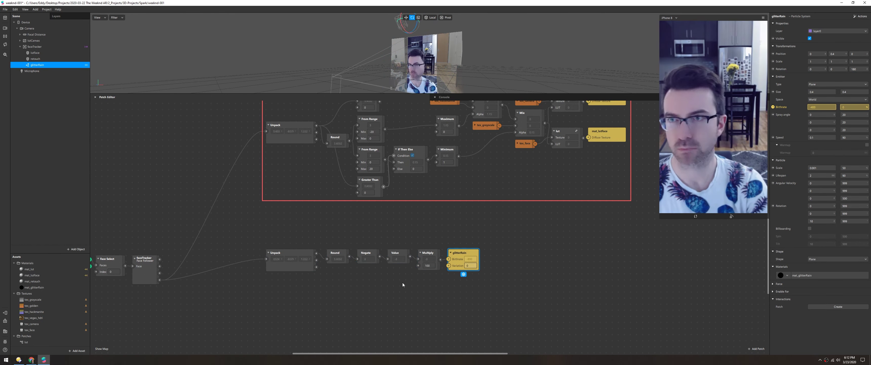
text(25)
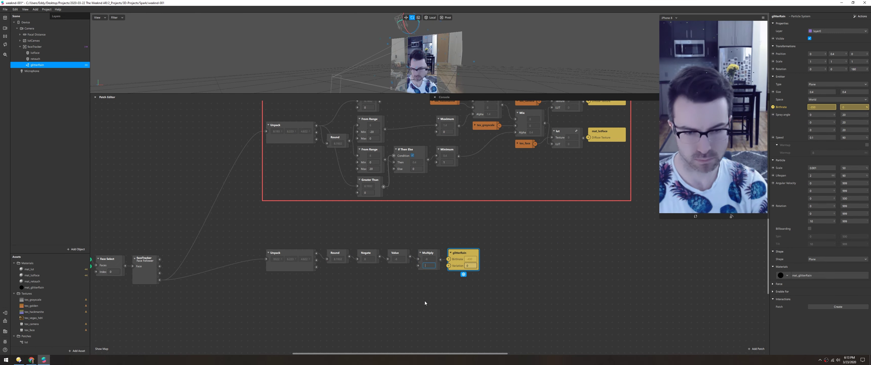
Group the particle birthrate patches in a titled comment and colour the comment orange
drag(487, 281, 261, 237)
key(ctrl+g)
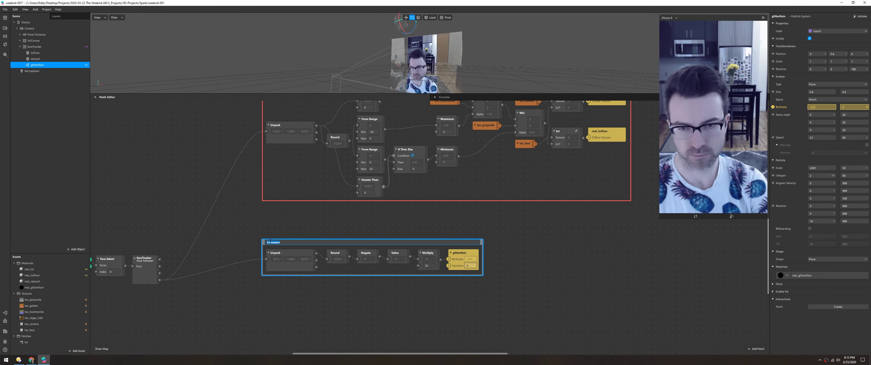
right_click(295, 241)
click(300, 248)
click(338, 293)
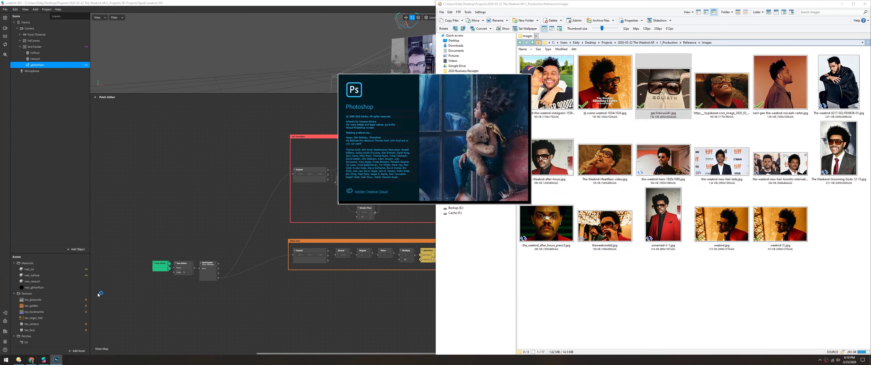
Open the sunglasses photo in Photoshop, place guides around the frame, and rotate the layer until the glasses are level
double_click(544, 230)
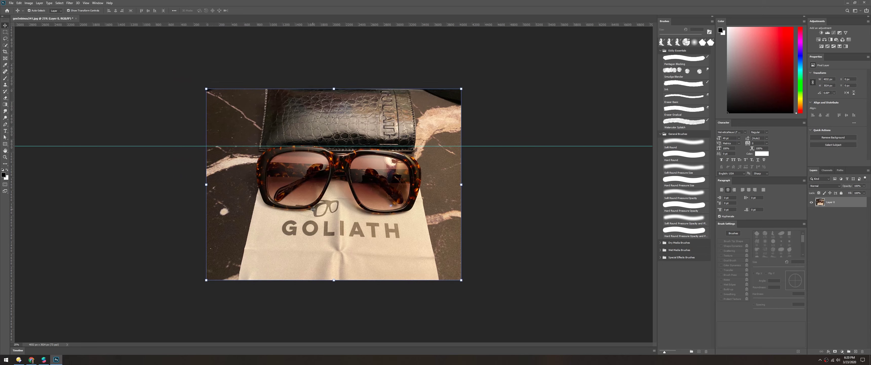
drag(12, 135, 268, 135)
drag(12, 136, 408, 136)
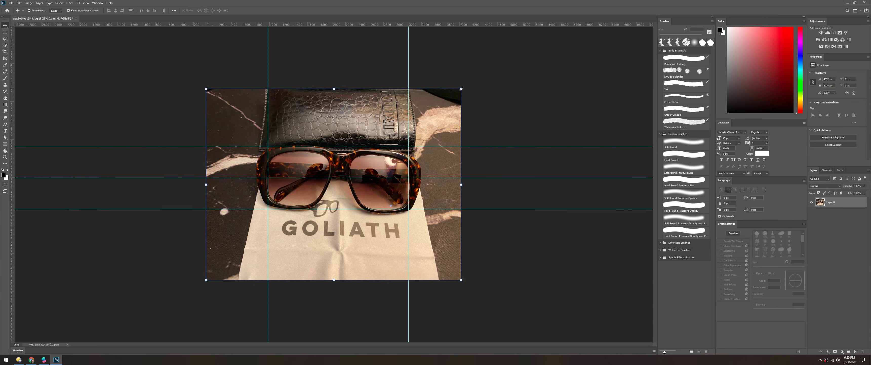
drag(463, 90, 464, 85)
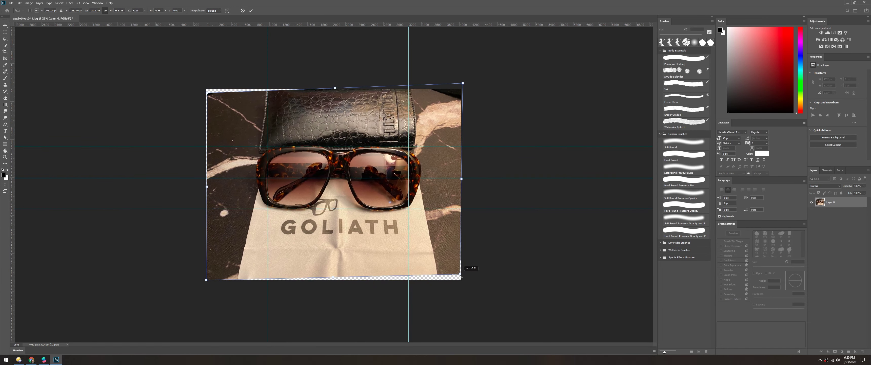
key(Return)
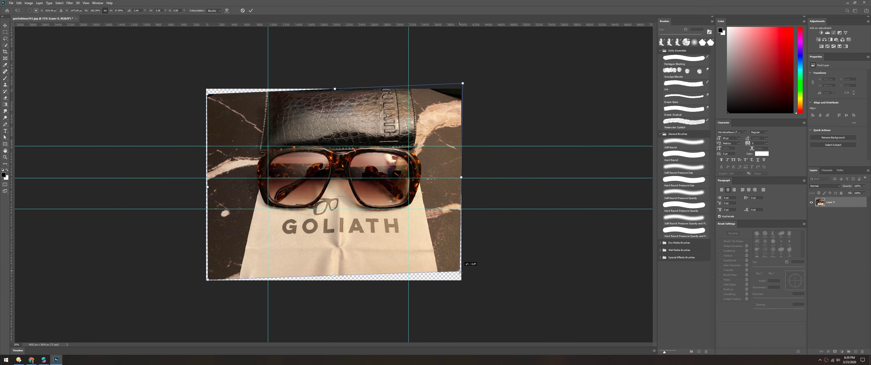
Crop the photo tightly around the sunglasses and save it in the reference Images folder as Glasses.jpg
key(c)
key(Return)
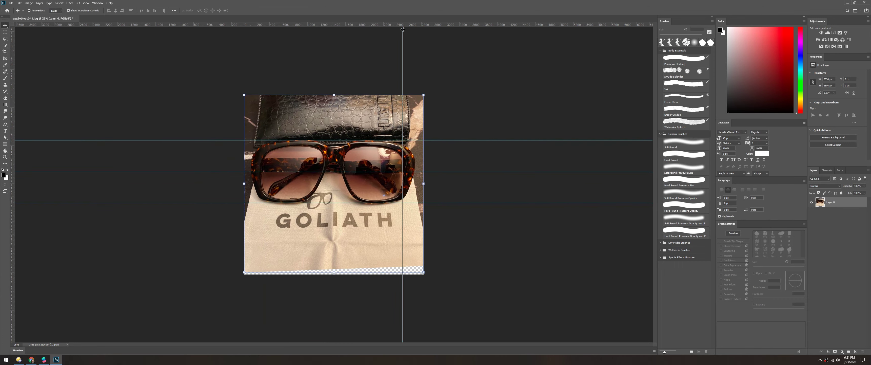
key(ctrl+z)
key(ctrl+shift+s)
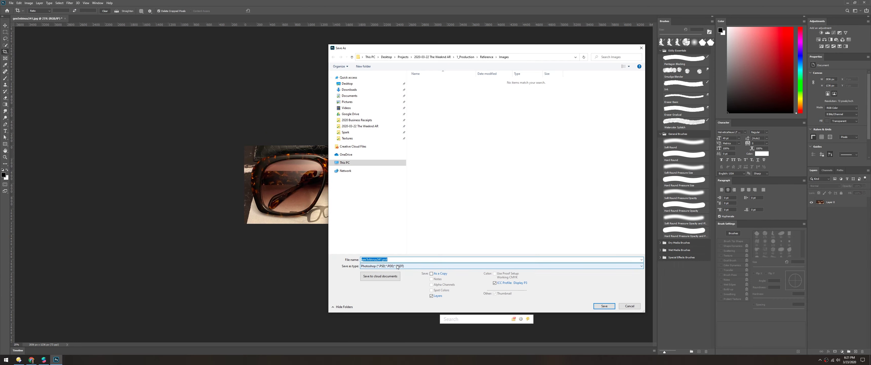
key(Return)
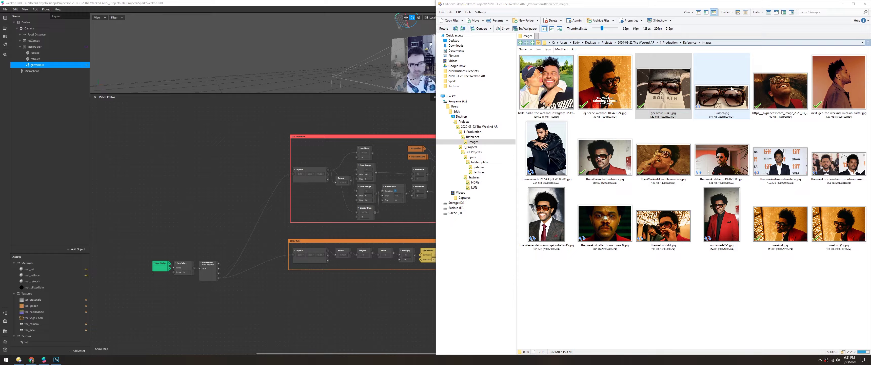
Switch to Cinema 4D with the face mesh open and load the cropped glasses photo as the front view's background image
double_click(787, 86)
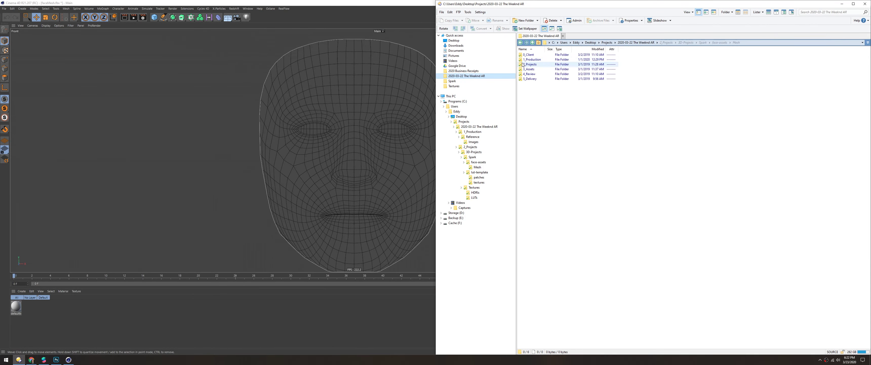
key(BackSpace)
double_click(527, 59)
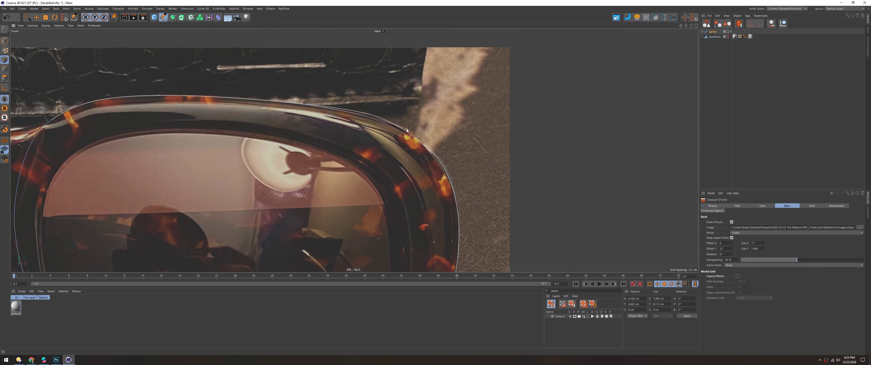
Trace the outer edge of the right lens rim with a closed B-Spline, then duplicate and scale it down to the lens opening
alt+middle_drag(358, 110, 387, 103)
scroll(373, 101, down, 5)
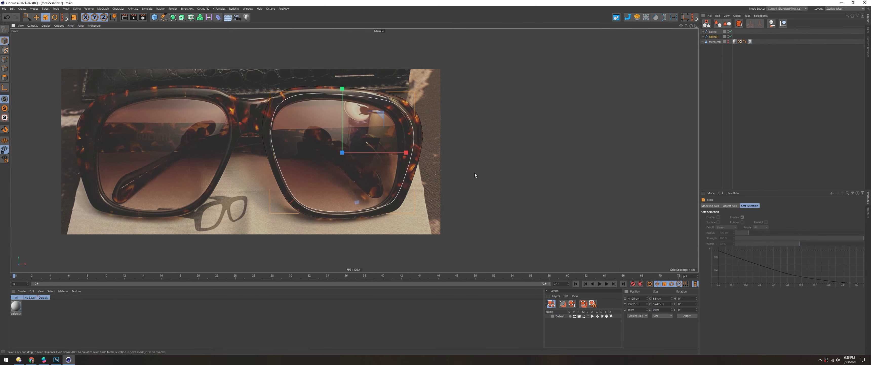
Refine the points of the duplicated spline so the curve follows the inner edge of the right lens rim
click(163, 18)
scroll(294, 112, up, 6)
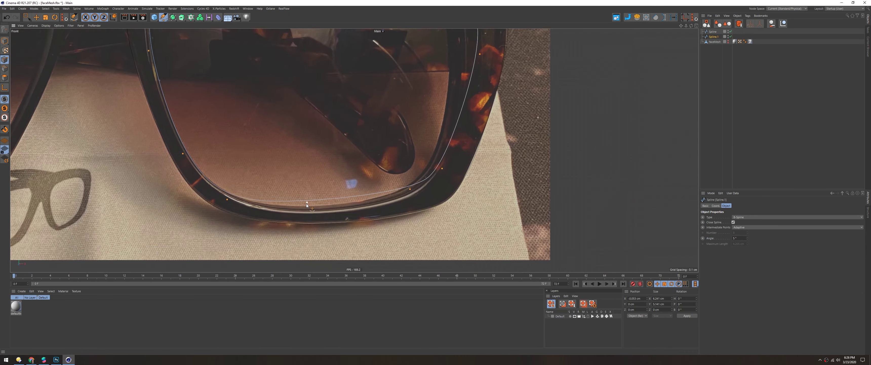
scroll(306, 204, down, 5)
scroll(307, 160, up, 3)
scroll(414, 172, down, 3)
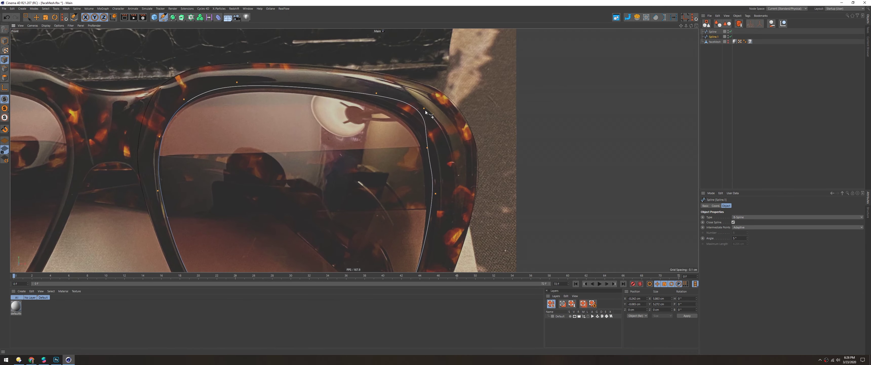
scroll(235, 106, up, 1)
scroll(351, 94, down, 1)
scroll(359, 114, up, 3)
scroll(359, 114, down, 4)
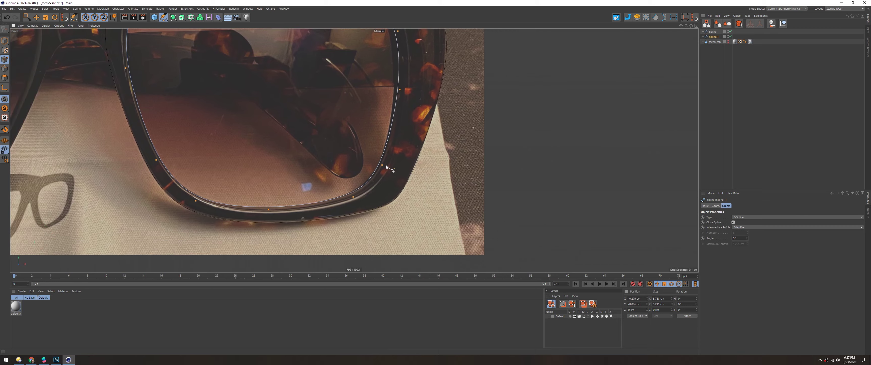
scroll(416, 190, up, 4)
scroll(427, 166, up, 2)
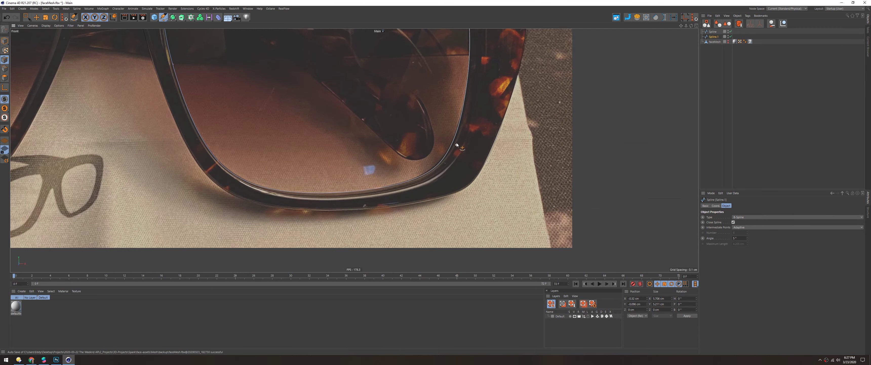
Save the scene in the Sunglasses models folder as Sunglasses_001
scroll(456, 142, down, 2)
scroll(437, 103, up, 5)
scroll(368, 129, down, 5)
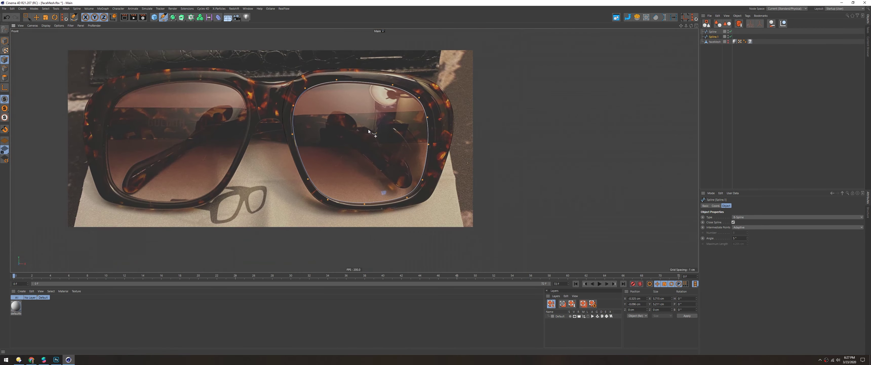
key(ctrl+s)
right_click(303, 93)
click(404, 187)
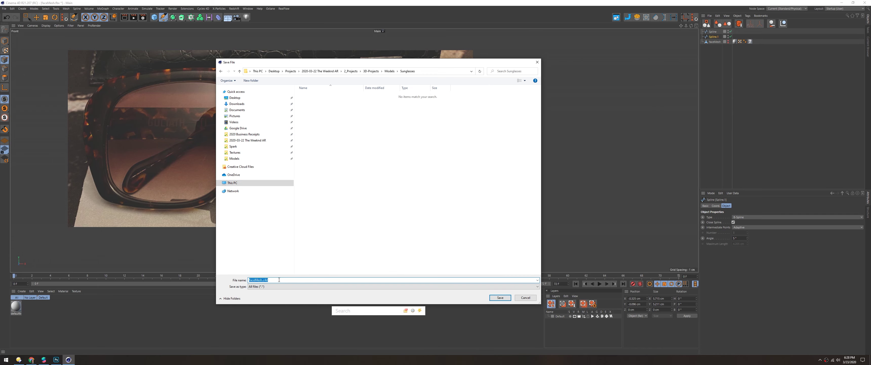
text(Sunglasses_001)
key(Return)
Loft the two rim splines into a frame mesh with 40 U subdivisions and frame the nose bridge in the front view
scroll(360, 153, up, 3)
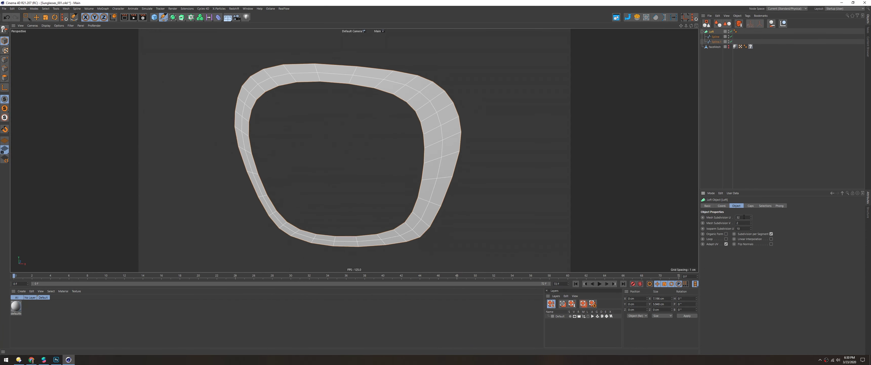
text(40)
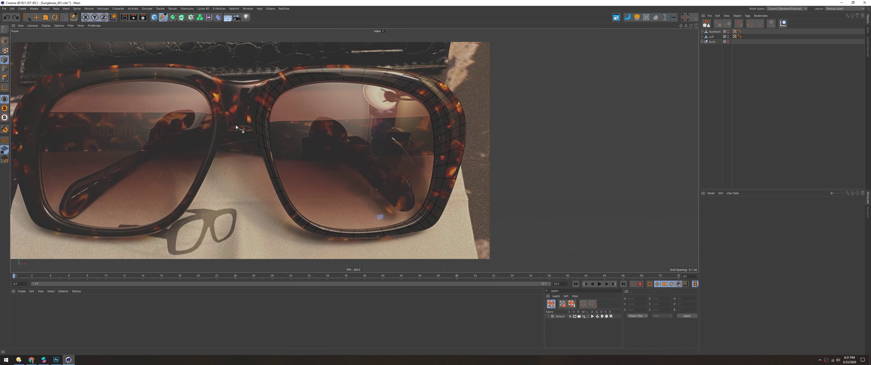
scroll(280, 135, up, 5)
key(Return)
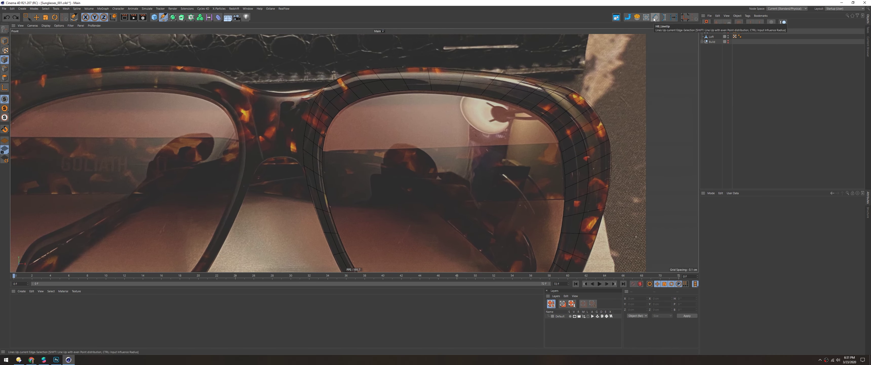
key(9)
scroll(291, 98, up, 2)
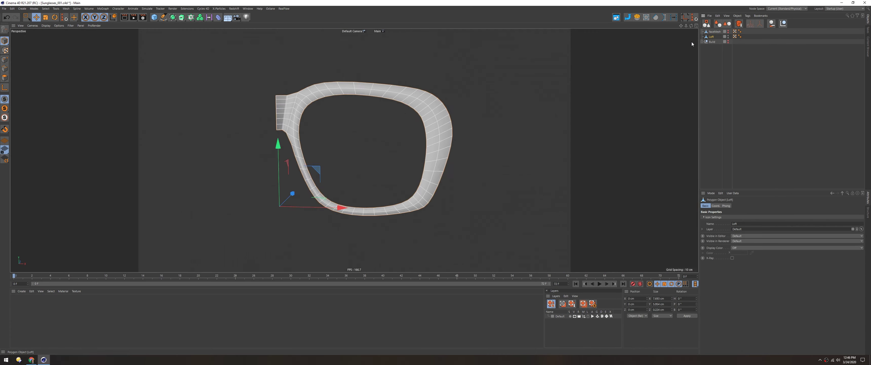
Mirror the half frame with a Symmetry object aligned at the nose bridge, and scale a cube for the earpiece
click(55, 8)
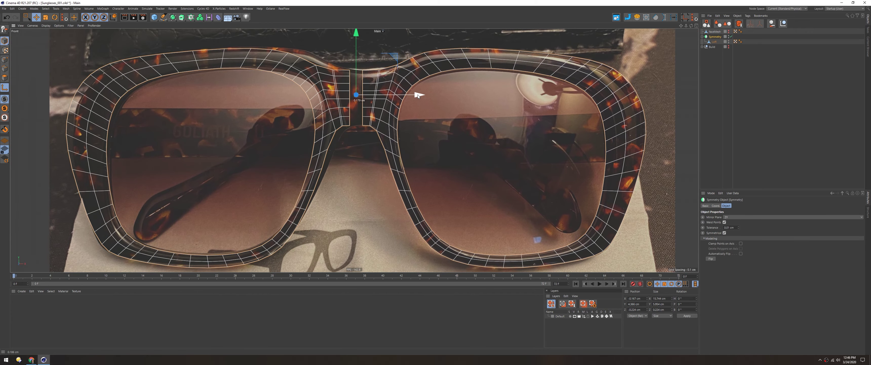
drag(418, 95, 422, 95)
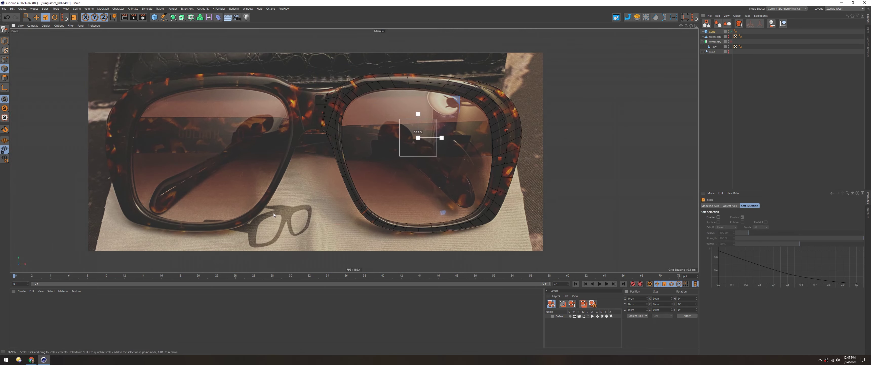
drag(274, 215, 336, 208)
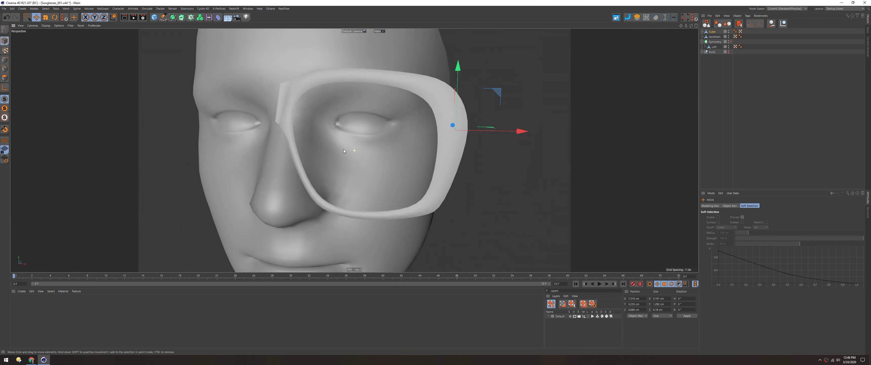
click(715, 41)
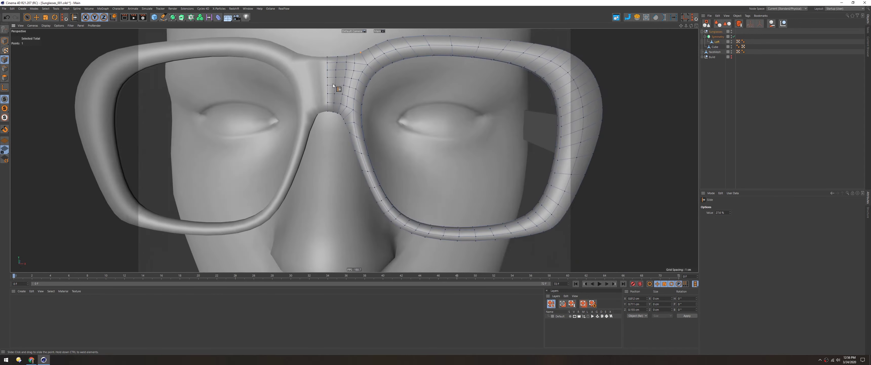
Save an incremental version as Sunglasses_002 and split the lens surface from the frame into its own object
click(4, 8)
click(17, 65)
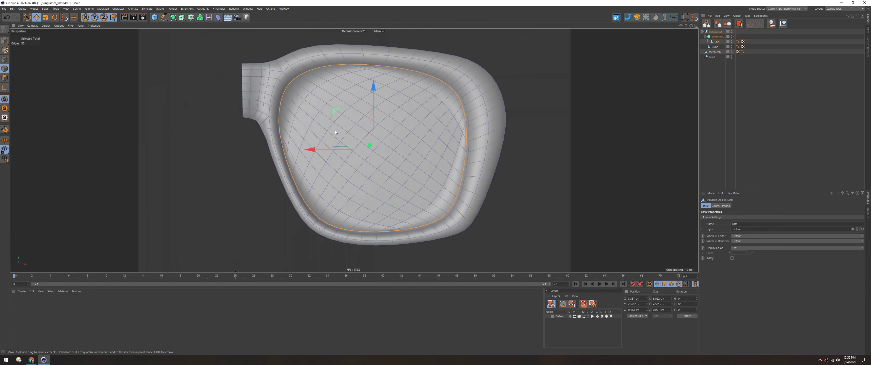
click(319, 126)
key(u)
key(p)
key(e)
Bulge the split lens into a convex shape by moving a central polygon with a 2 cm soft selection
alt+drag(318, 125, 381, 139)
click(4, 78)
click(341, 142)
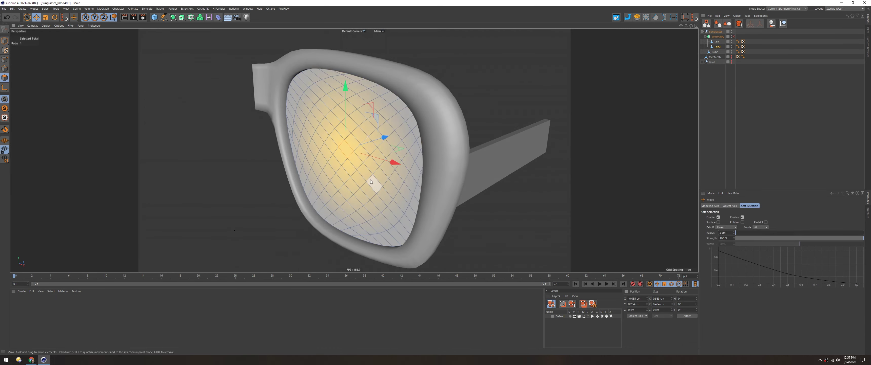
click(387, 137)
alt+drag(387, 137, 376, 155)
click(354, 177)
alt+drag(355, 176, 338, 169)
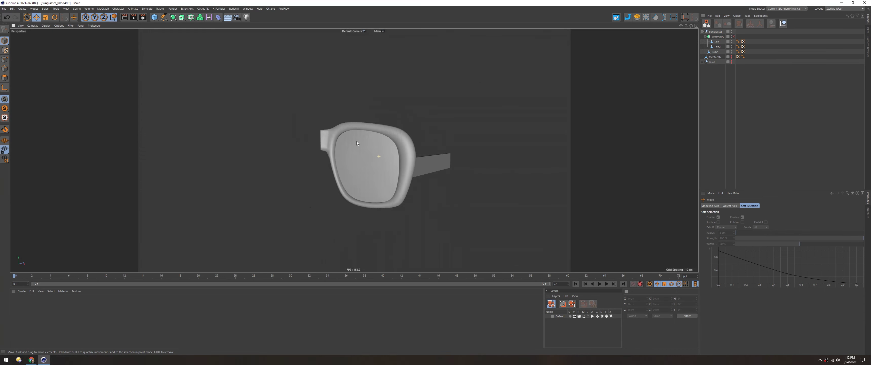
Turn the mirrored sunglasses into editable Lenses, Frame and Earpieces meshes, and merge the earpieces into the frame
alt+drag(357, 141, 412, 161)
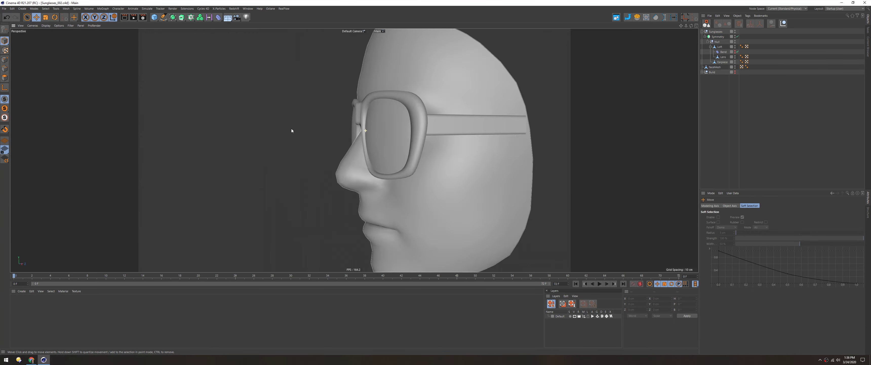
click(716, 37)
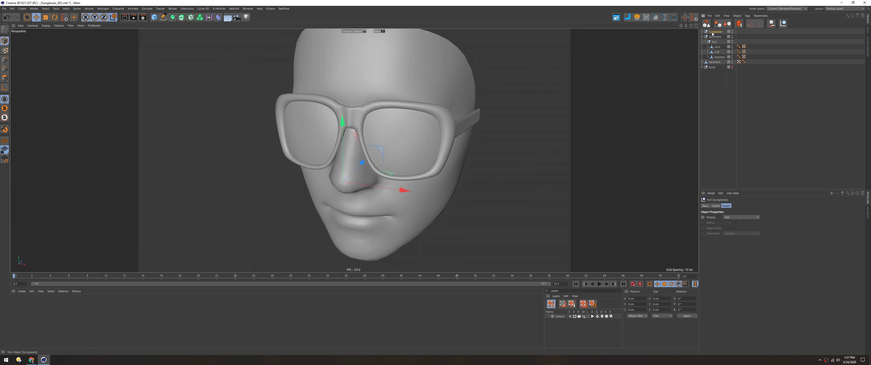
click(715, 37)
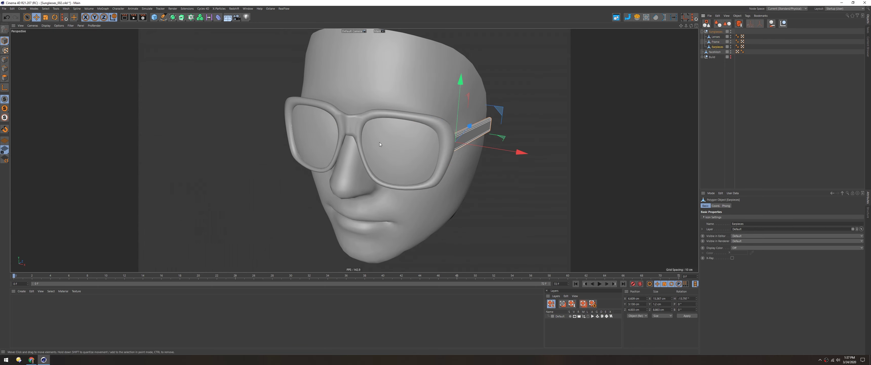
alt+drag(379, 144, 351, 119)
click(715, 37)
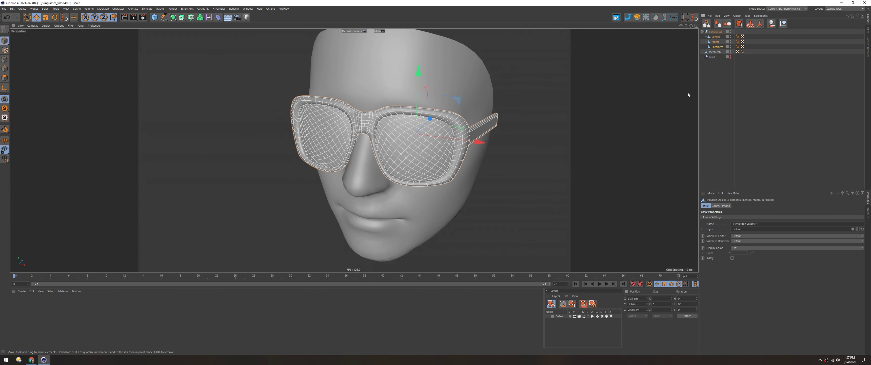
click(705, 78)
click(715, 41)
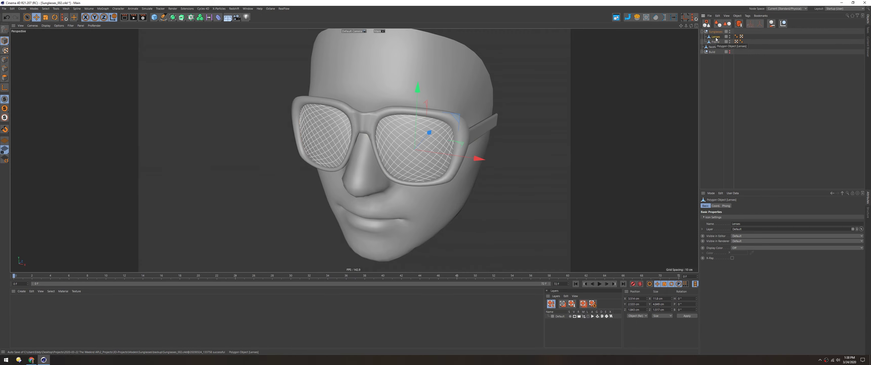
Switch to the reference Images folder and examine the sunglasses in the Blinding Lights cover and another reference photo
key(alt+Tab)
key(ctrl+6)
key(Right)
key(Return)
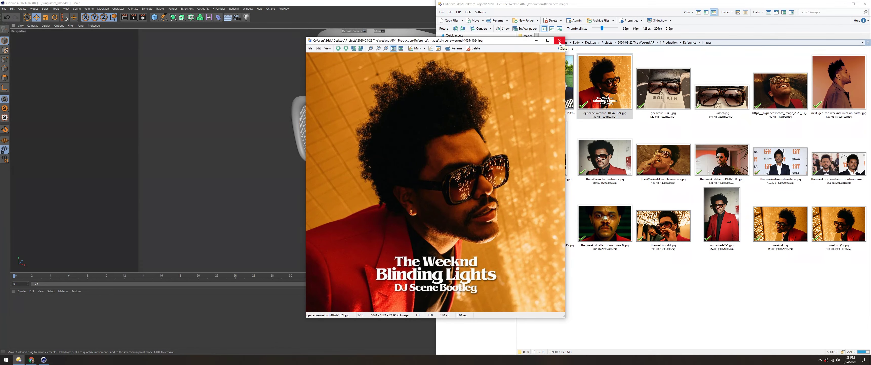
click(559, 40)
key(Down)
key(Return)
click(579, 64)
Send the lenses mesh to RizomUV, pack its UV islands side by side and select both lens islands in the layout
click(187, 8)
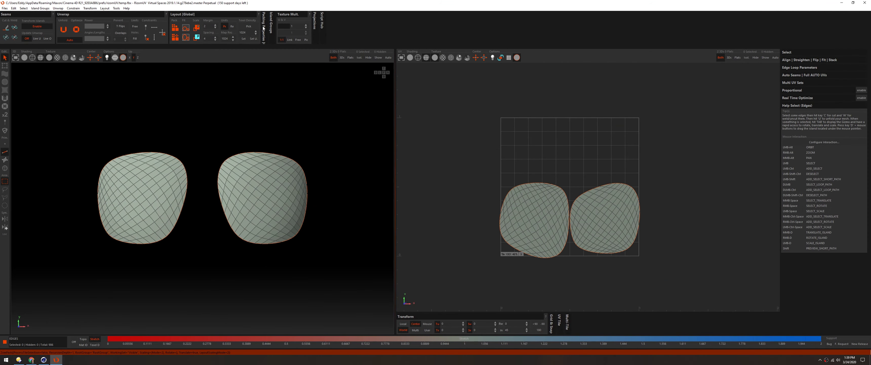
click(175, 28)
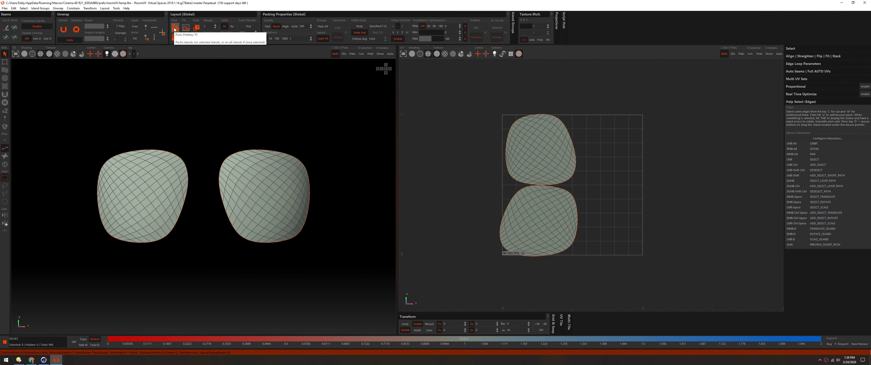
click(439, 180)
click(176, 39)
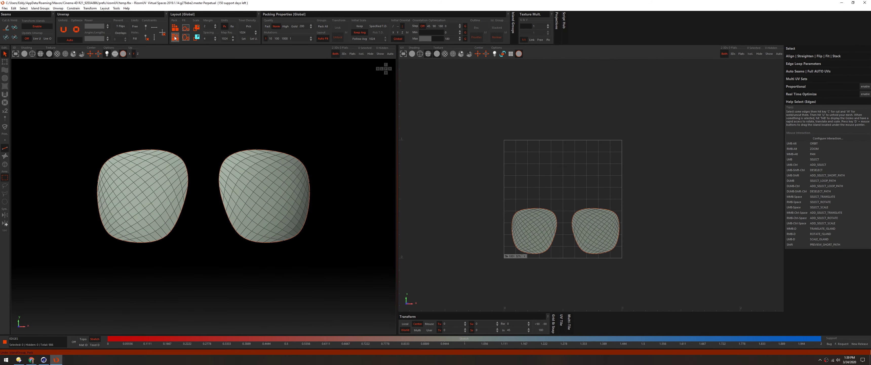
key(F4)
key(f)
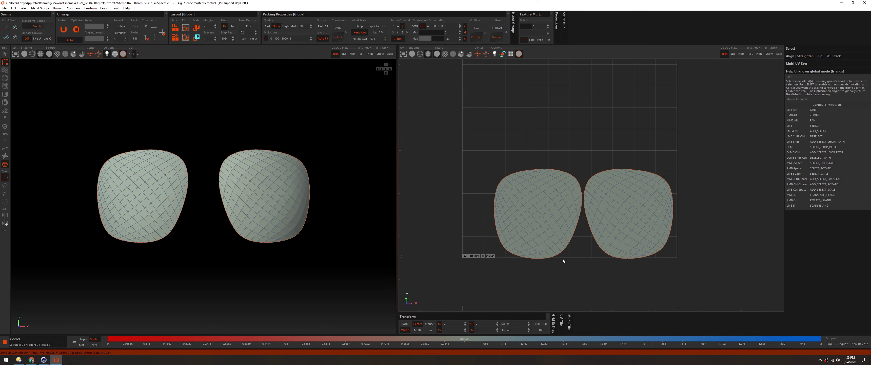
click(503, 196)
ctrl+click(629, 176)
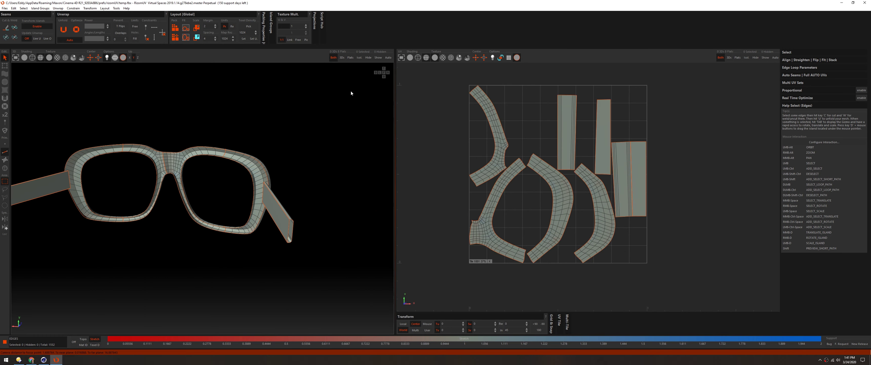
Pack the UV islands of the unwrapped sunglasses frame and earpieces
click(263, 27)
click(174, 32)
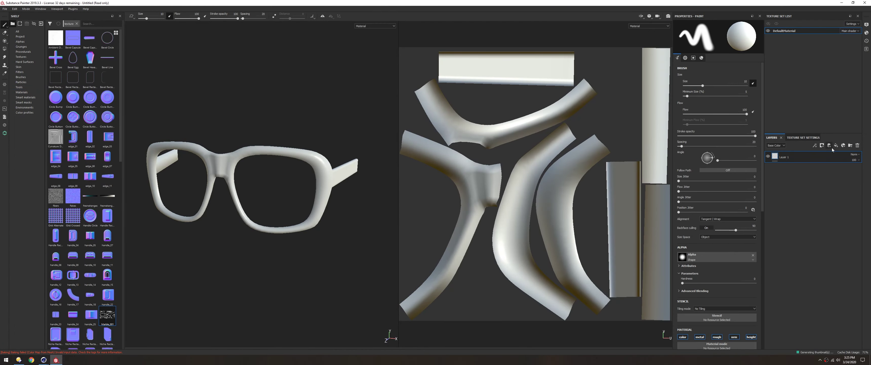
In Substance Painter, apply the marble texture to the frame as a tri-planar base colour fill and shift its projection
drag(107, 314, 237, 182)
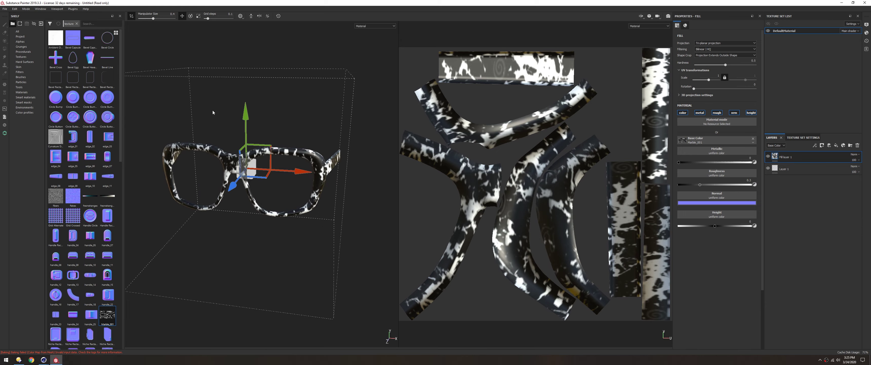
drag(278, 172, 375, 194)
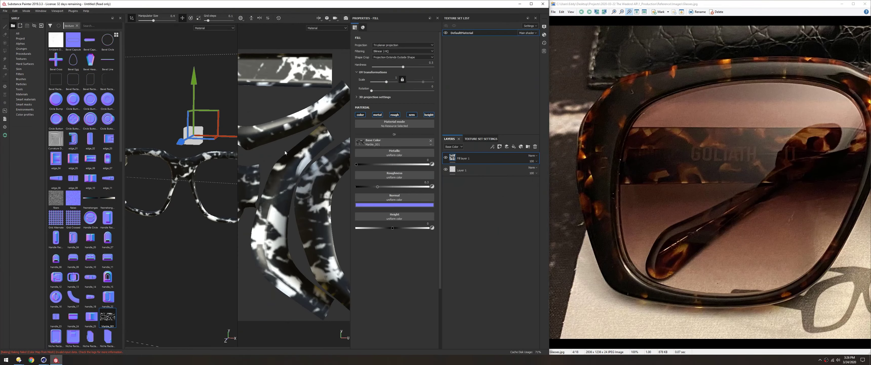
Add an orange fill layer beneath the marble layer and set the marble layer's blend mode to Multiply
drag(548, 111, 659, 111)
click(624, 146)
click(504, 143)
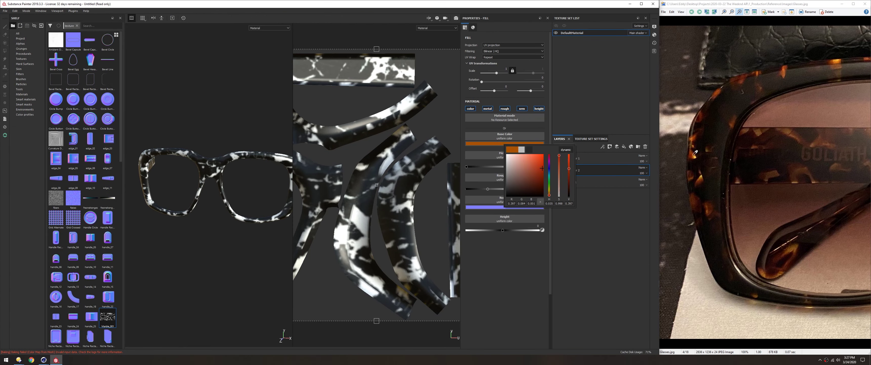
click(644, 180)
click(509, 143)
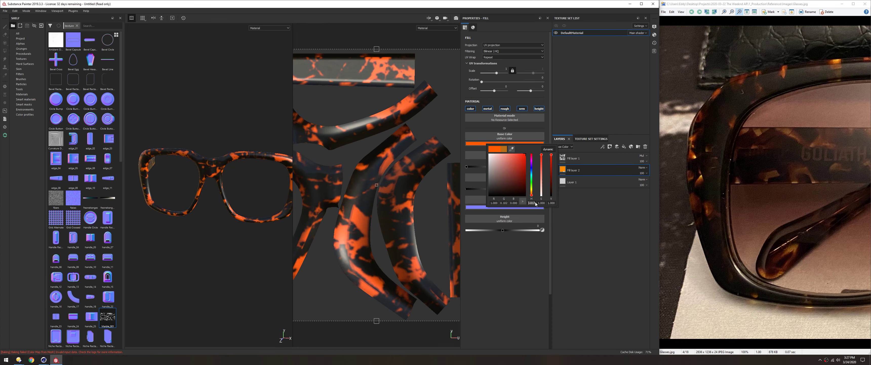
Add a Blur filter to the copied marble layer, duplicate that layer and lower the new copy's blur intensity to about 3.8
click(602, 146)
click(616, 189)
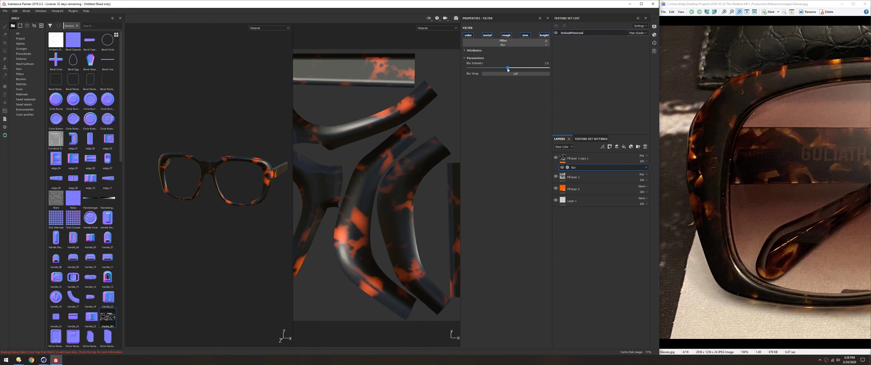
key(ctrl+d)
click(481, 67)
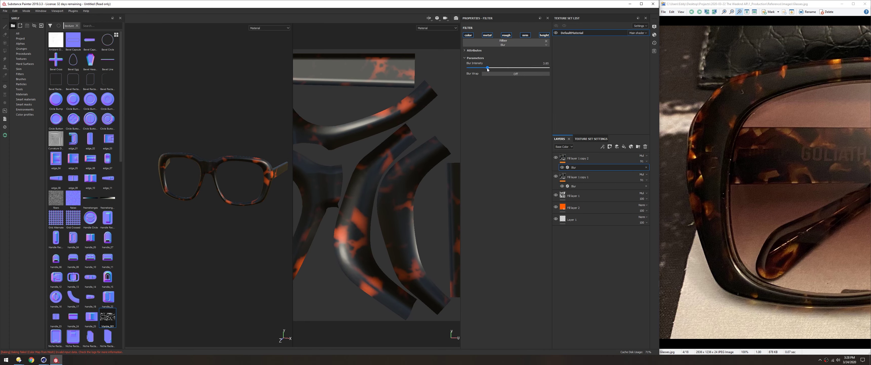
Save the Substance Painter project as Sunglasses_001
key(ctrl+s)
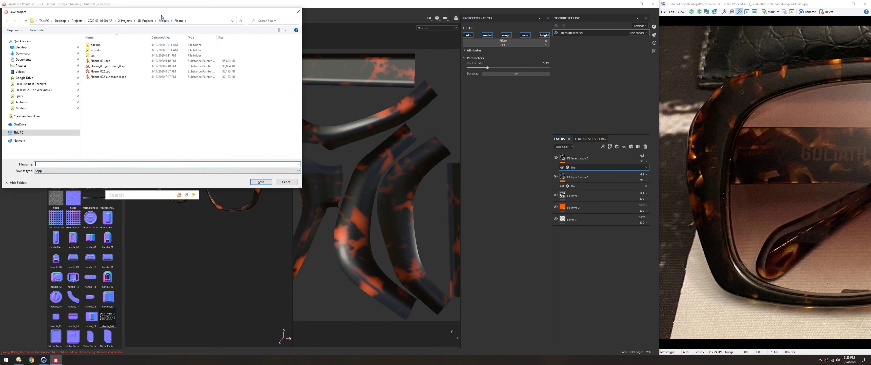
key(Return)
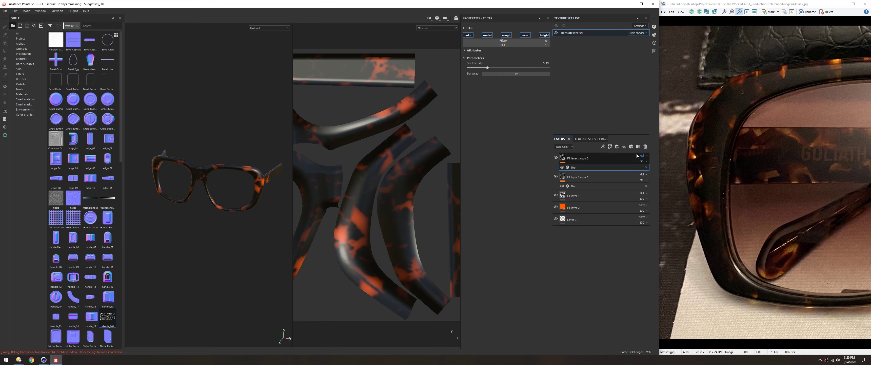
Strip the texture set down to its base color channel and name the set Sunglasses
click(591, 138)
click(645, 172)
click(559, 139)
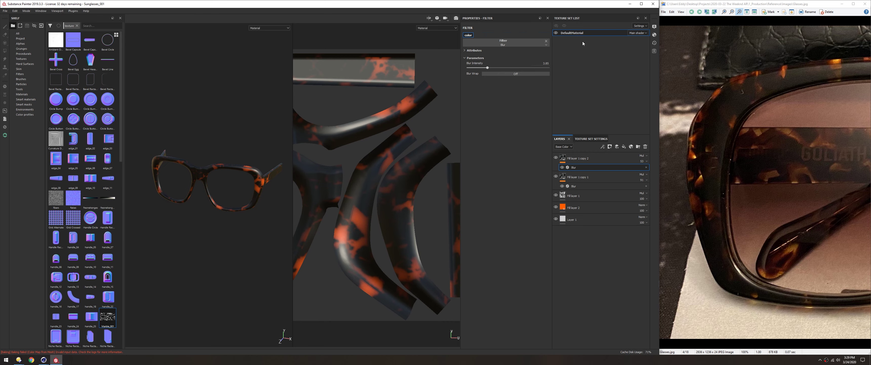
Export the Sunglasses texture set's base color, normal and mixed AO maps as PNG files to the Sunglasses tex folder
key(ctrl+shift+e)
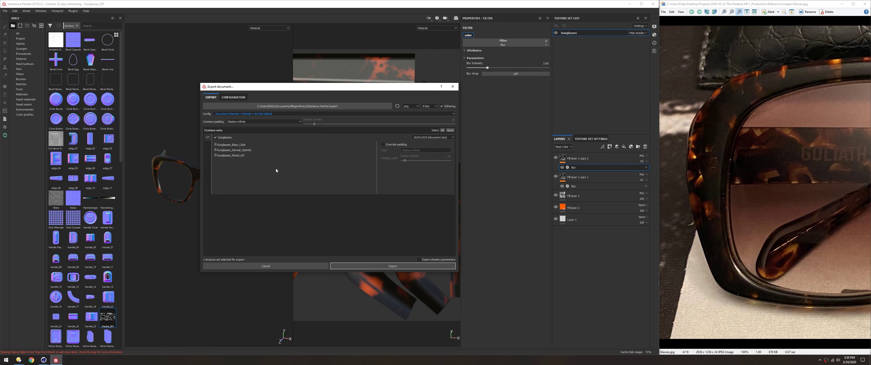
click(233, 97)
click(210, 97)
click(298, 106)
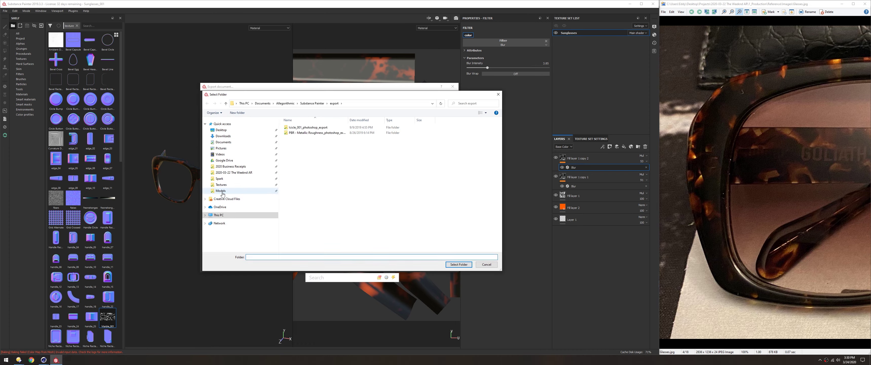
click(459, 264)
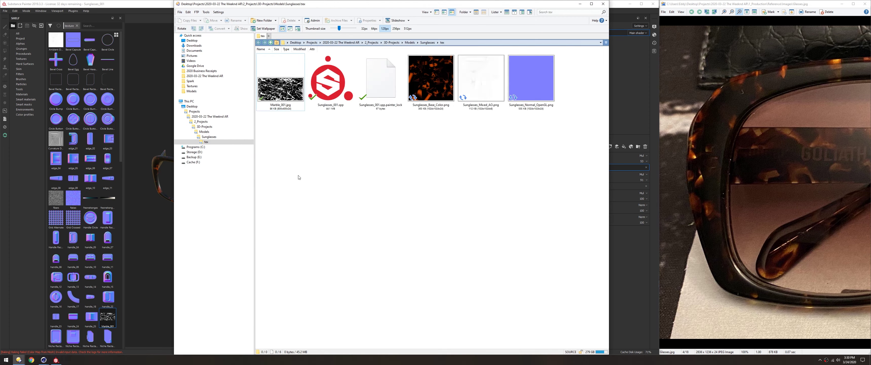
Switch to Cinema 4D, create a material from Sunglasses_Base_Color.png and apply it to the sunglasses frame
click(460, 83)
drag(460, 83, 74, 302)
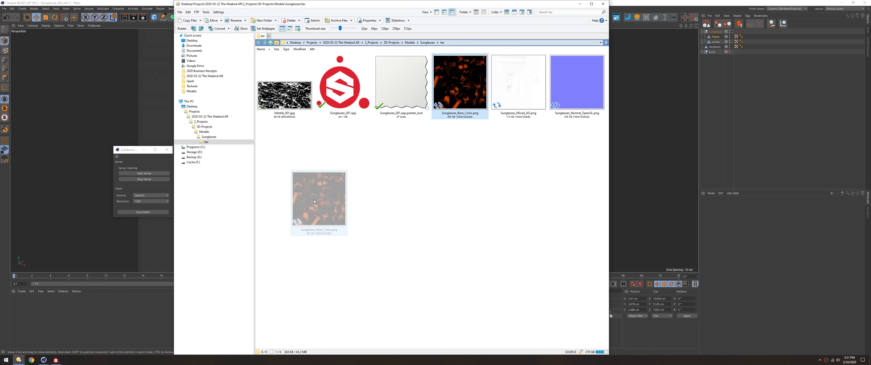
drag(16, 300, 270, 142)
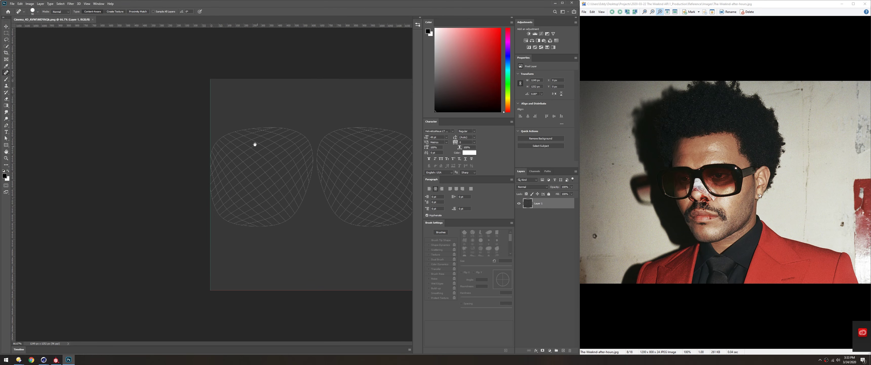
Arrange the Photoshop window with the lens UV layout beside the portrait reference photo
click(272, 121)
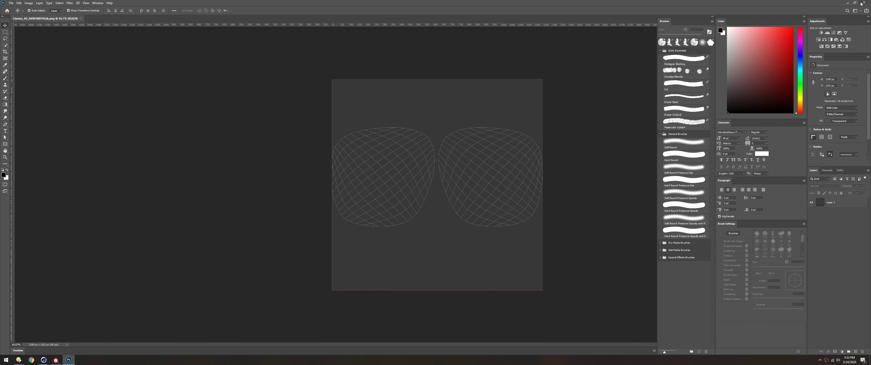
click(855, 3)
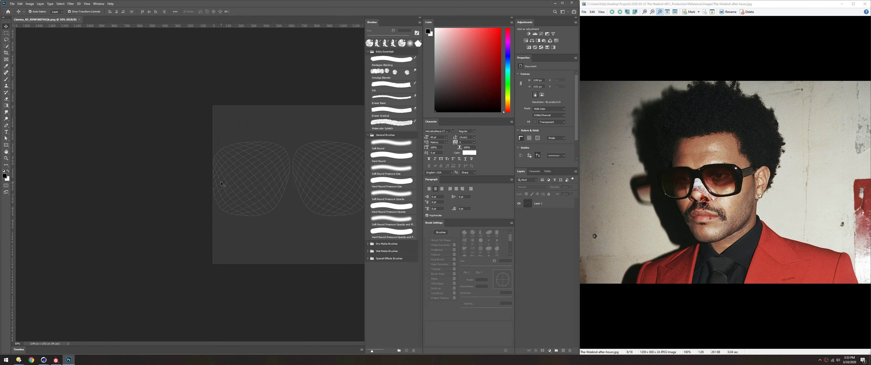
key(Tab)
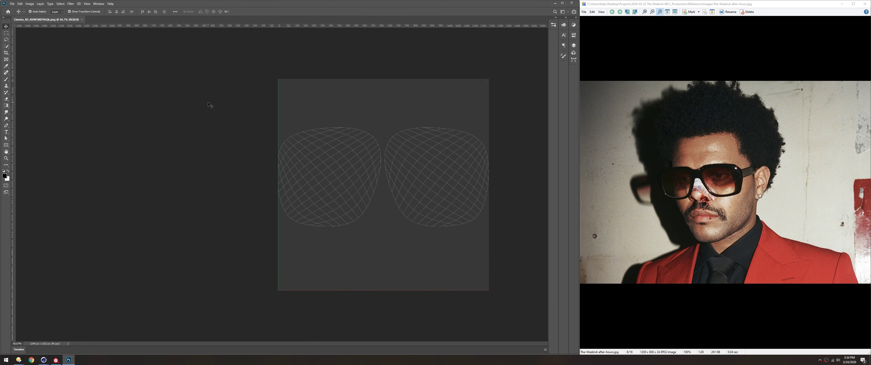
key(Tab)
key(super+Up)
drag(44, 19, 155, 34)
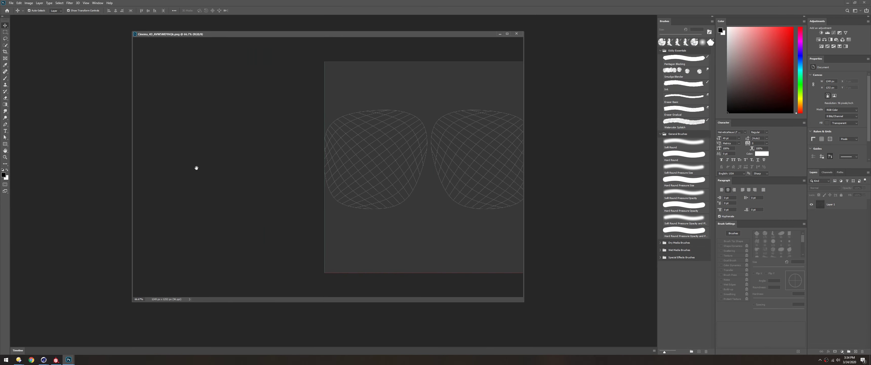
alt+scroll(350, 171, up, 2)
alt+scroll(420, 155, down, 2)
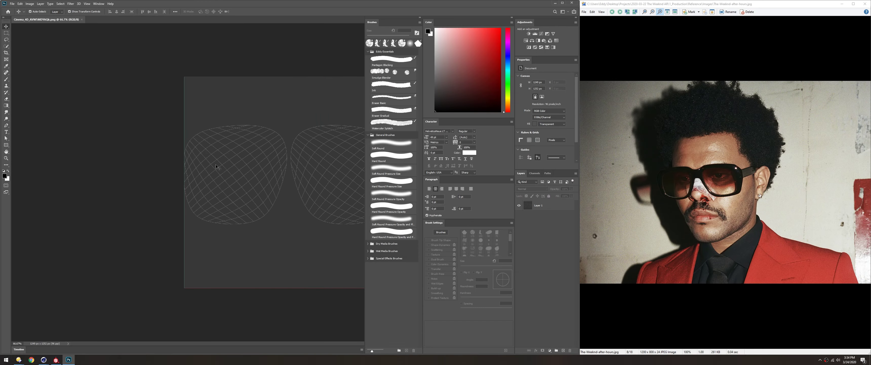
alt+scroll(250, 197, up, 2)
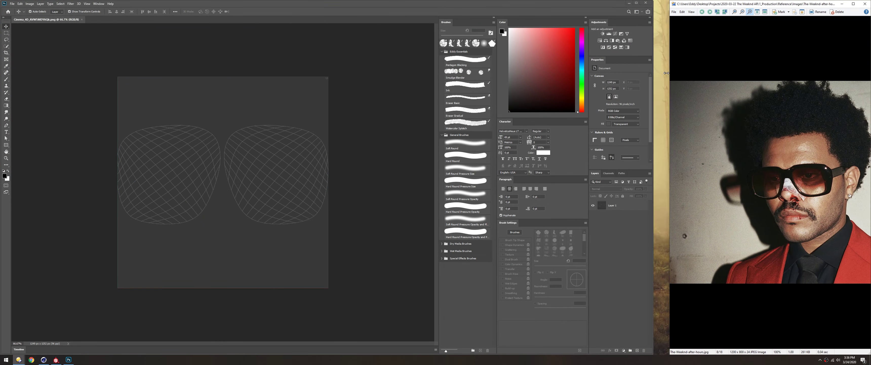
drag(666, 73, 650, 73)
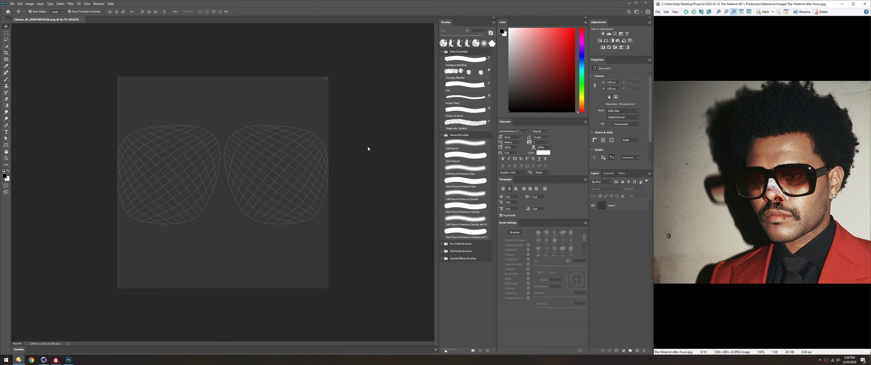
Add a new layer above the UV layout and fill it with the dark red-brown sampled from the reference lenses
click(6, 106)
key(ctrl+shift+alt+n)
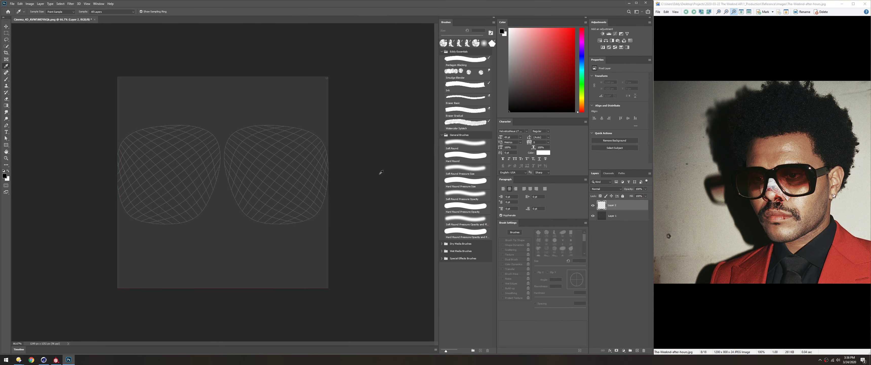
key(alt+BackSpace)
Mask the red-brown layer with a vertical linear gradient across the lenses, hide the UV layout layer and set the mask density to 50%
key(g)
click(49, 11)
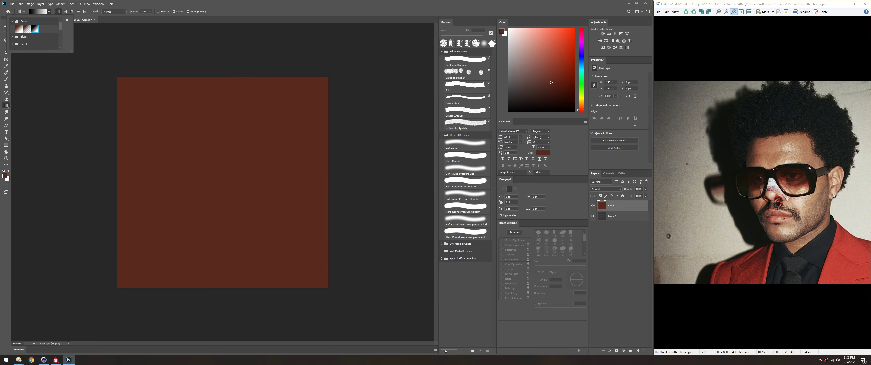
click(21, 27)
key(d)
drag(225, 210, 225, 160)
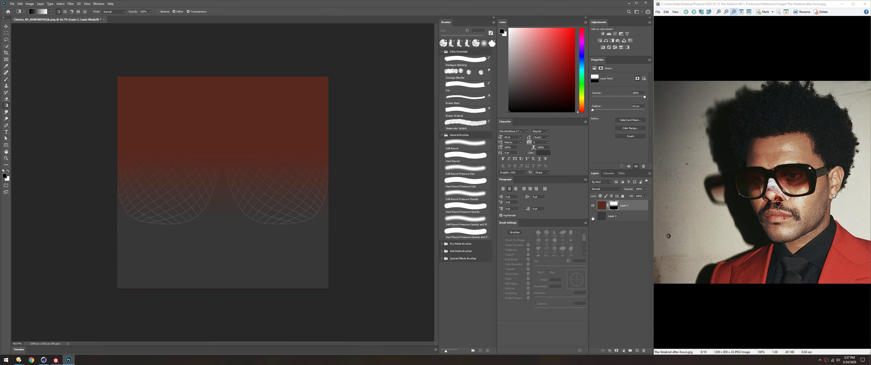
click(593, 216)
drag(645, 97, 619, 97)
Save the lens document as Lens-Gradient_001
click(11, 3)
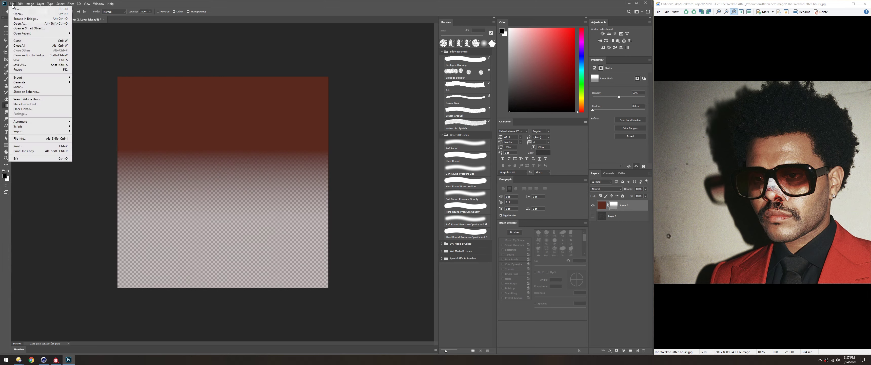
click(24, 71)
text(Lens-Gradient_001)
key(Return)
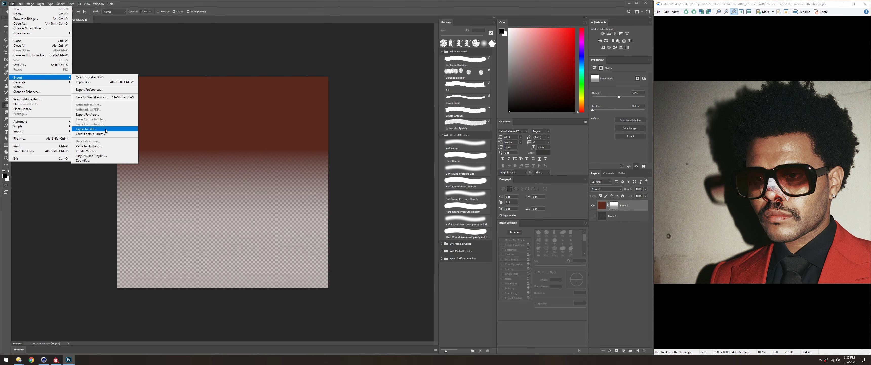
Resize the image to 512 x 512 pixels and enlarge the gradient layer slightly past the canvas edges
key(alt+ctrl+i)
text(512)
key(Tab)
text(512)
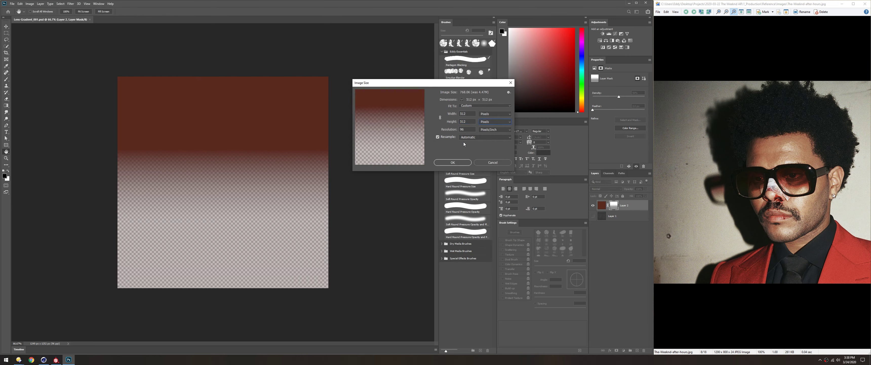
click(453, 162)
key(ctrl+plus)
key(ctrl+plus)
key(ctrl+t)
key(Return)
Save a PNG copy of the lens gradient as tex_lens_001 in the Sunglasses tex folder
click(12, 3)
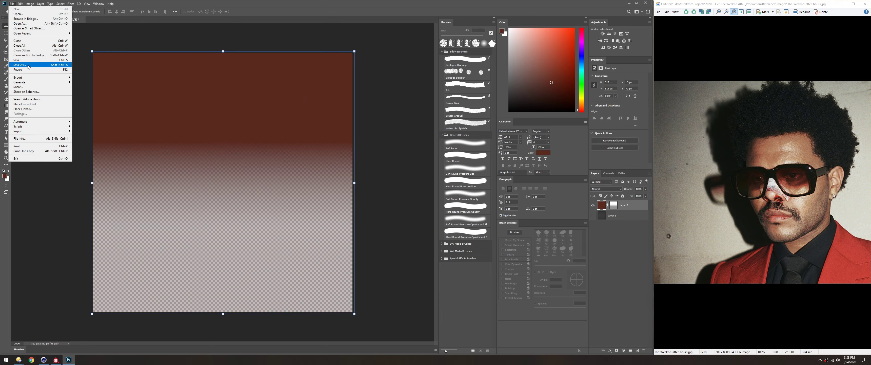
click(88, 84)
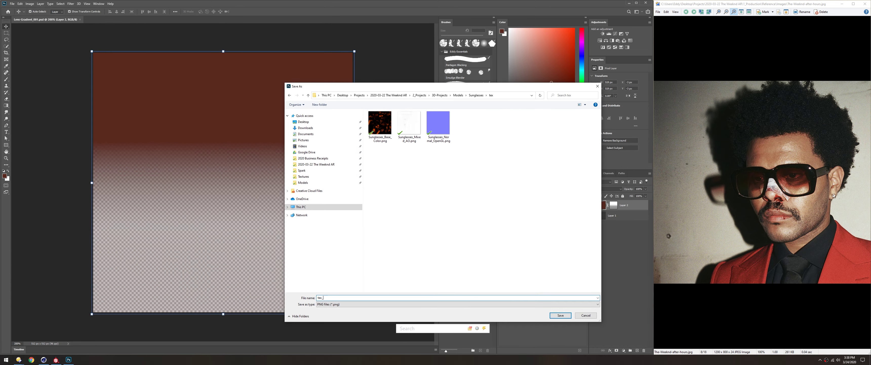
text(tex_lens_001)
key(Return)
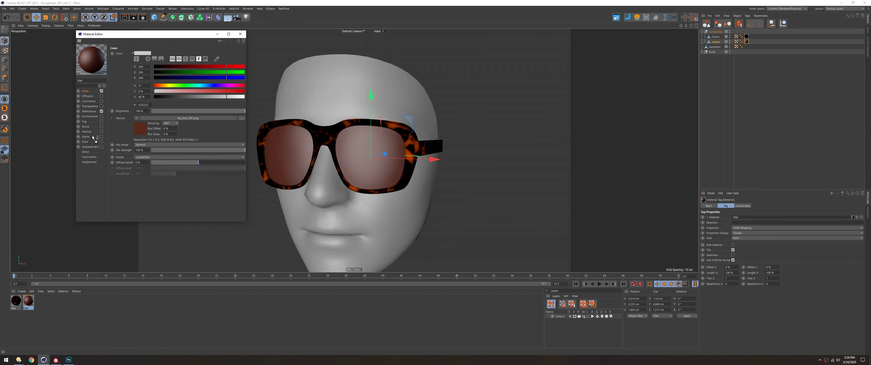
Enable the lens material's alpha channel in Cinema 4D and export the sunglasses as the FBX file sunglasses_001 with embedded textures
click(101, 136)
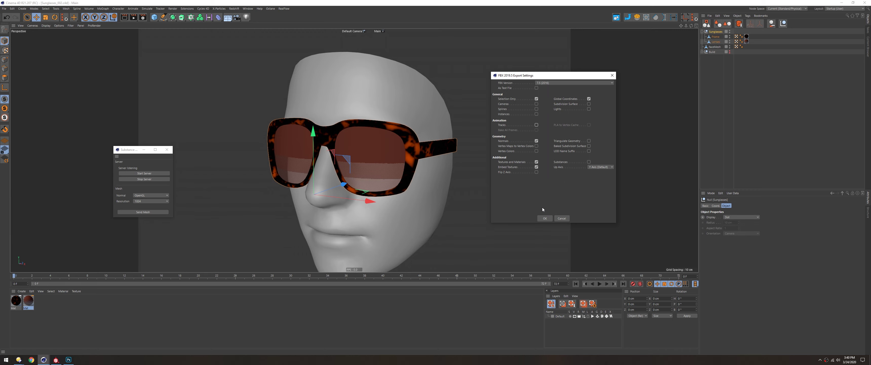
click(545, 218)
text(sunglasses_001)
key(Return)
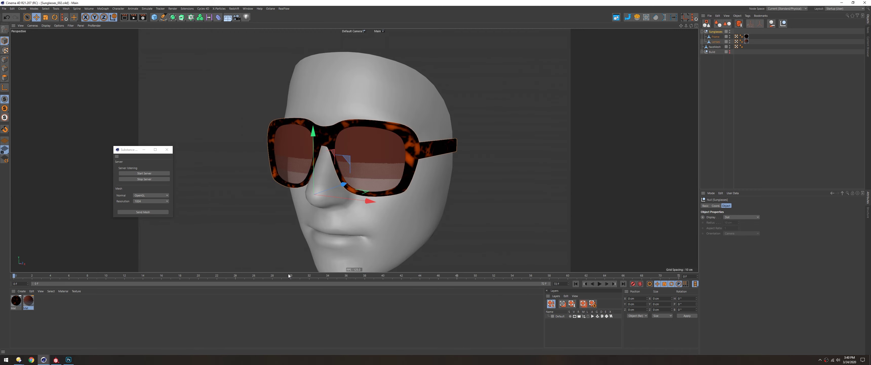
Check the exported FBX file in the Sunglasses exports folder
click(19, 359)
click(605, 55)
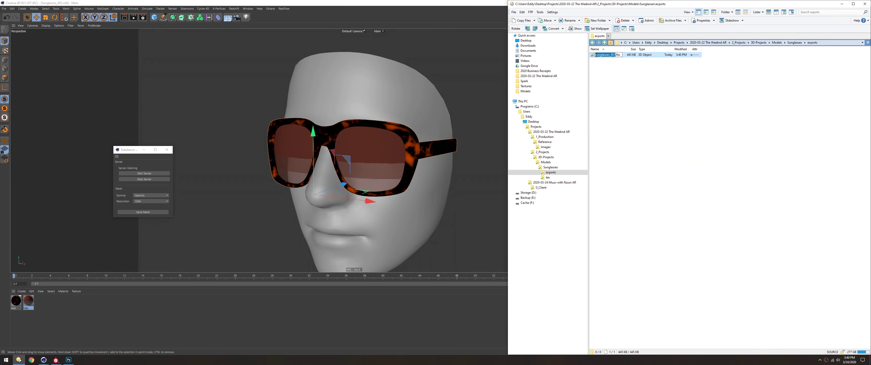
click(622, 104)
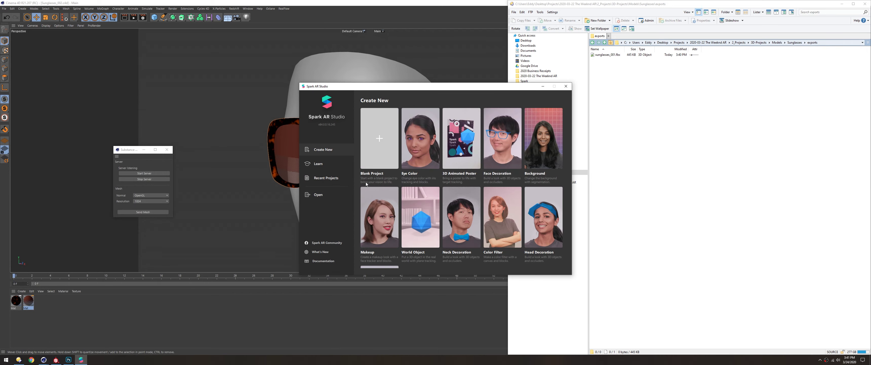
Open the weeknd-001 project in Spark AR Studio and use the live webcam as its preview camera
click(318, 194)
double_click(406, 139)
click(278, 103)
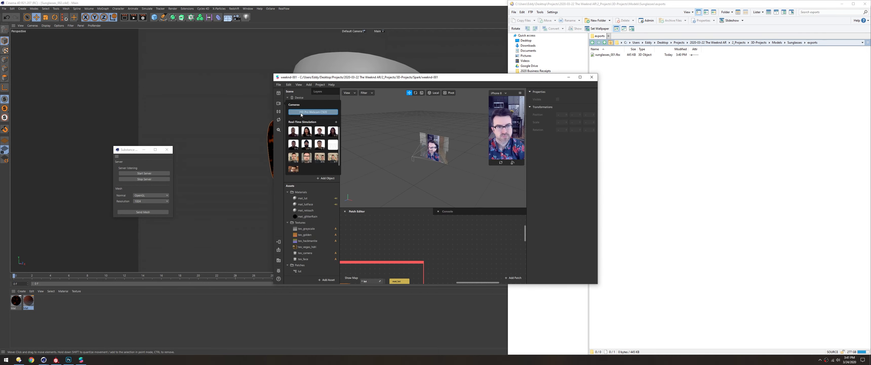
click(302, 112)
Maximize the Spark AR Studio window, enlarge the Patch Editor and widen the properties area
click(580, 77)
drag(338, 274, 338, 99)
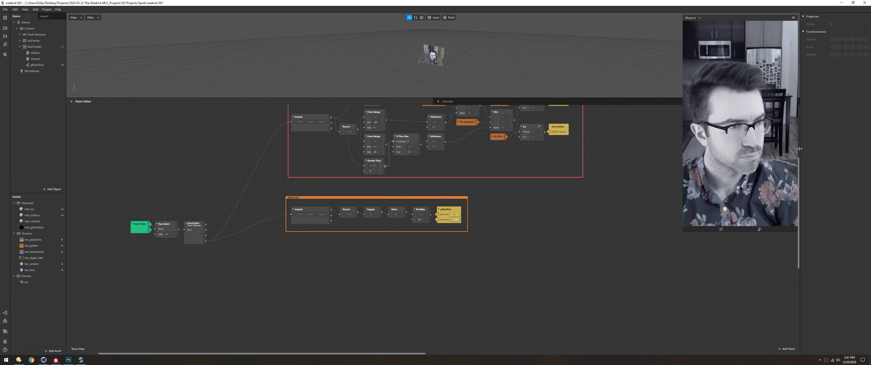
drag(799, 148, 774, 148)
Import the sunglasses_001 FBX from the computer and place it under the face tracker in the scene
click(54, 351)
click(79, 273)
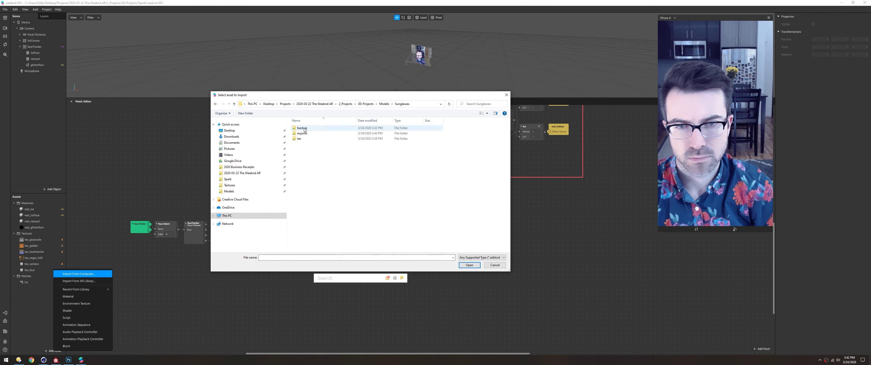
double_click(294, 128)
drag(34, 208, 34, 46)
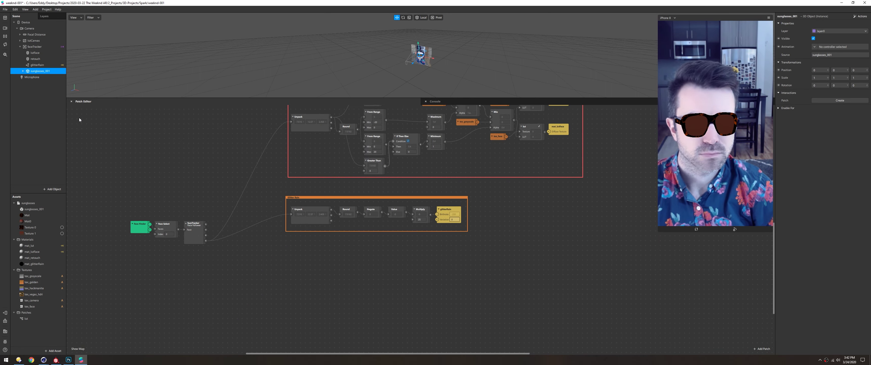
Switch to Substance Painter and add two fill layers for opacity, named opacity 100 and opacity 0, with a black mask on opacity 0
key(alt+Tab)
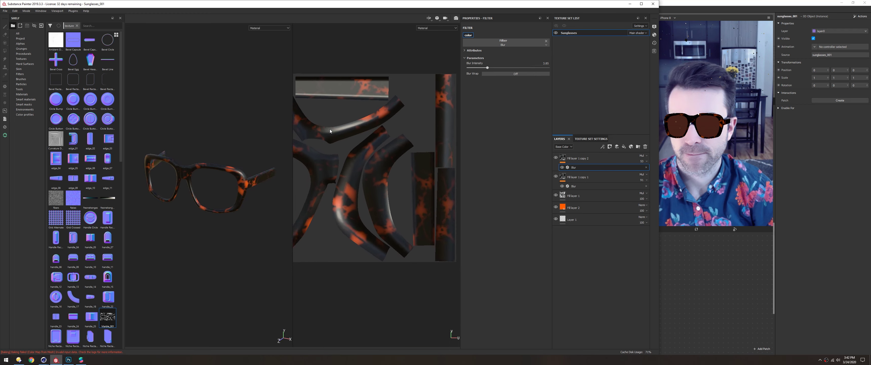
key(super+Up)
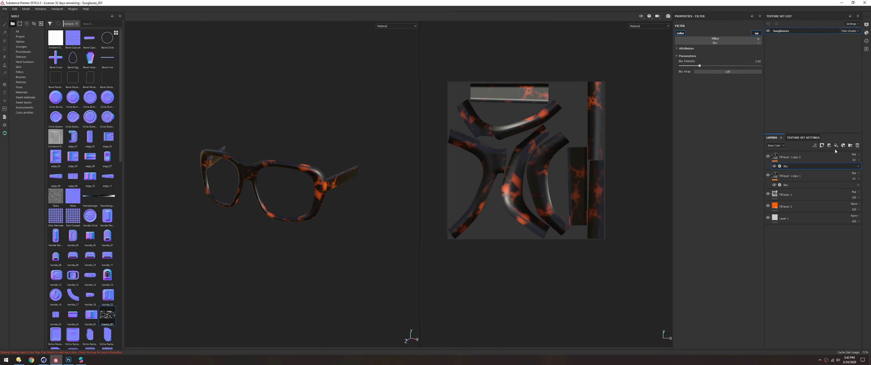
click(835, 146)
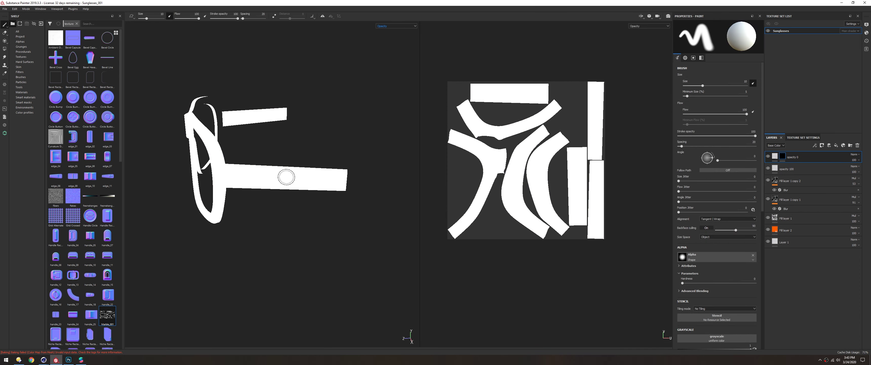
Load the Gradient Linear 1 procedural as the paint brush's stencil
click(21, 77)
scroll(717, 244, down, 3)
click(717, 247)
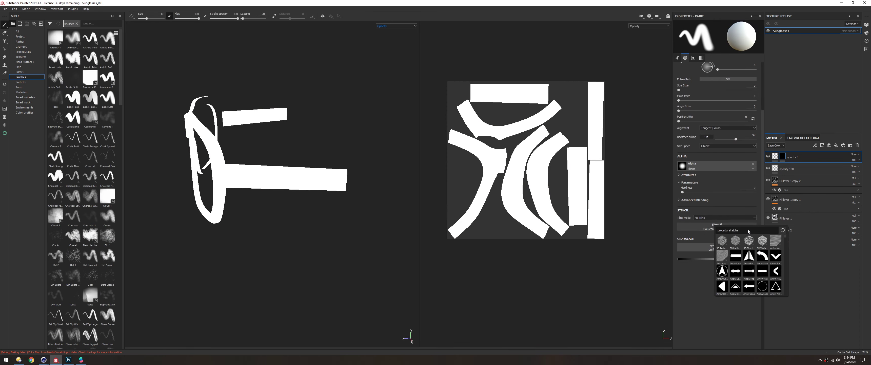
text(gradi)
click(745, 278)
Try painting a fade on the temple end through the gradient stencil in the opacity 0 mask, and undo the strokes
mouse_move(389, 189)
alt+mouse_down()
mouse_move(330, 175)
mouse_move(297, 185)
mouse_move(266, 178)
mouse_move(304, 182)
alt+mouse_up()
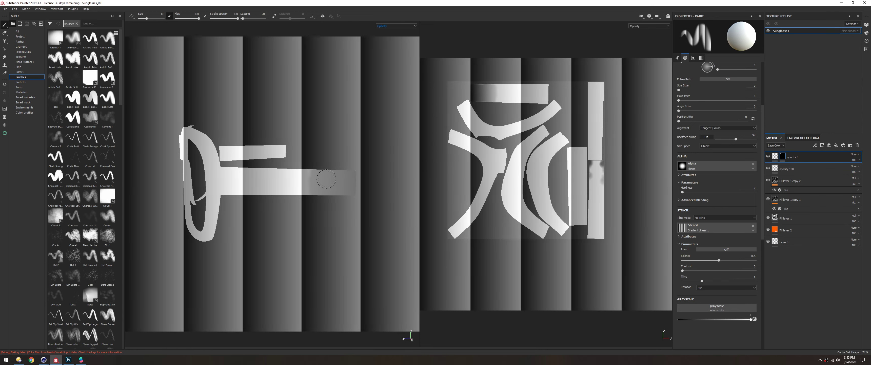
ctrl+right_drag(317, 182, 338, 182)
click(353, 186)
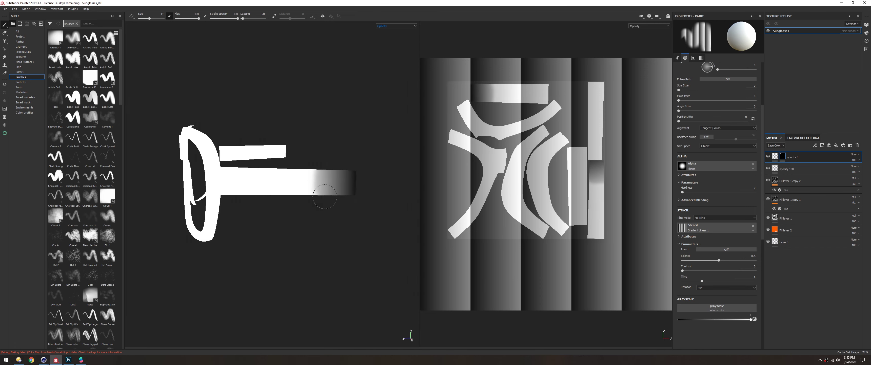
key(ctrl+z)
click(347, 182)
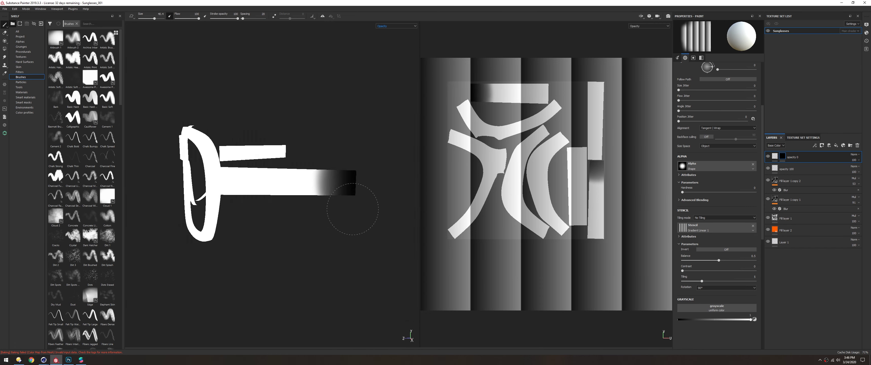
alt+drag(351, 263, 254, 192)
key(ctrl+z)
Try stamping the temple end with a square brush alpha, and undo the stamp
click(683, 166)
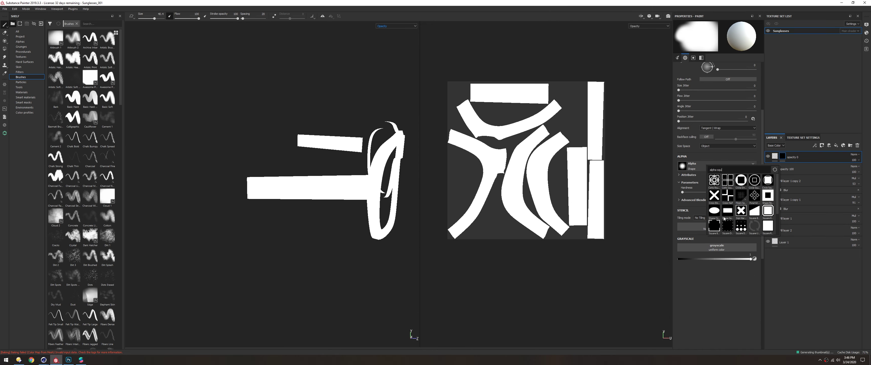
click(726, 211)
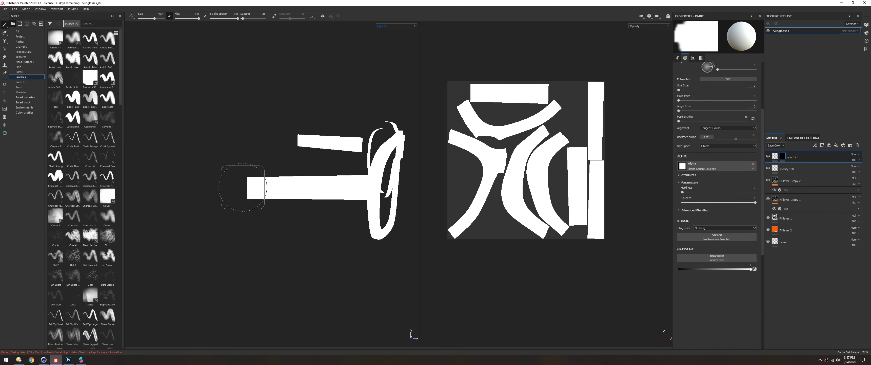
click(242, 187)
key(ctrl+z)
Choose the Shape Gradient alpha from a widened shelf and stamp it over the temple ends in the opacity 0 mask
scroll(717, 170, up, 1)
click(20, 42)
drag(123, 98, 200, 99)
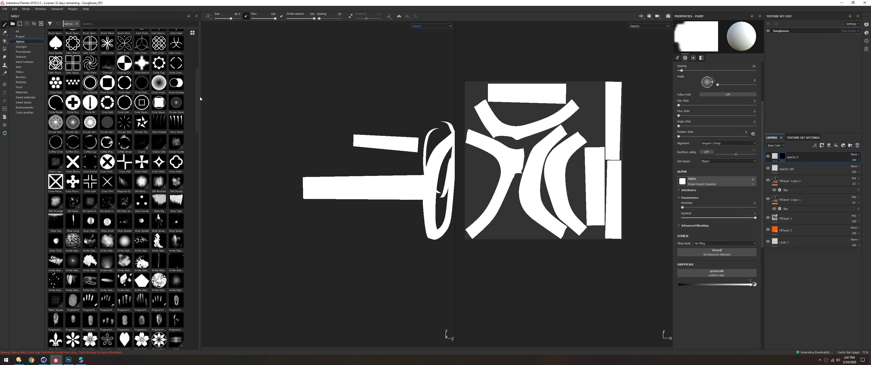
scroll(200, 99, down, 10)
click(142, 210)
mouse_move(312, 188)
ctrl+mouse_down()
mouse_move(338, 189)
mouse_move(335, 203)
mouse_move(365, 234)
ctrl+mouse_up()
click(316, 189)
Export the sunglasses texture set as PNG files using the Document channels + Normal + AO (No Alpha) configuration
click(5, 9)
click(24, 77)
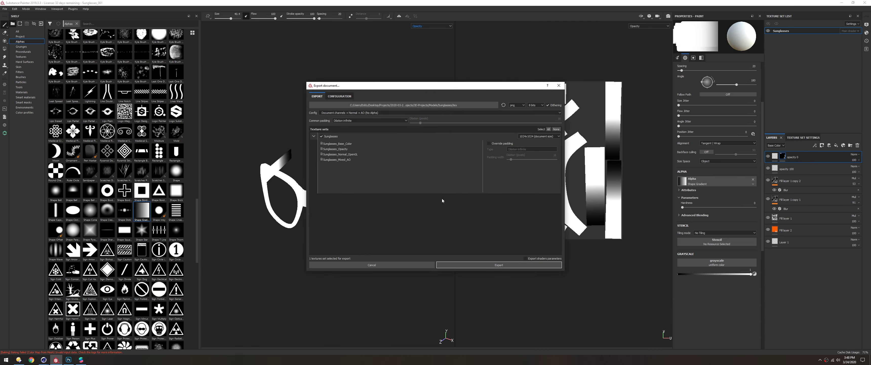
click(498, 264)
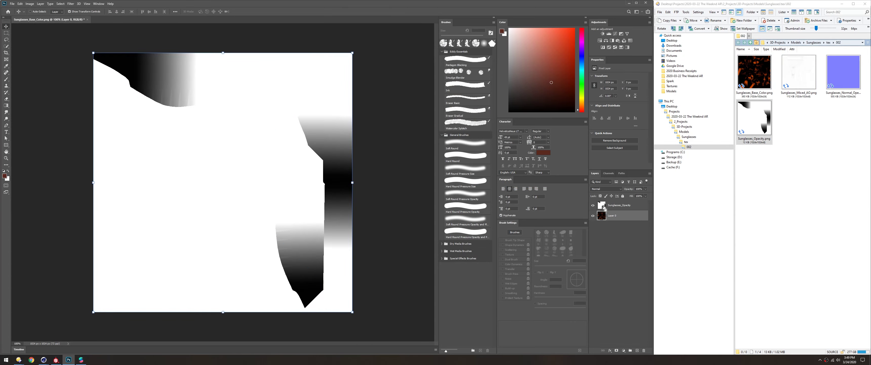
In Photoshop, mask the base color layer with the opacity map and save the image as tex_sunglasses.png at 50% size
click(593, 205)
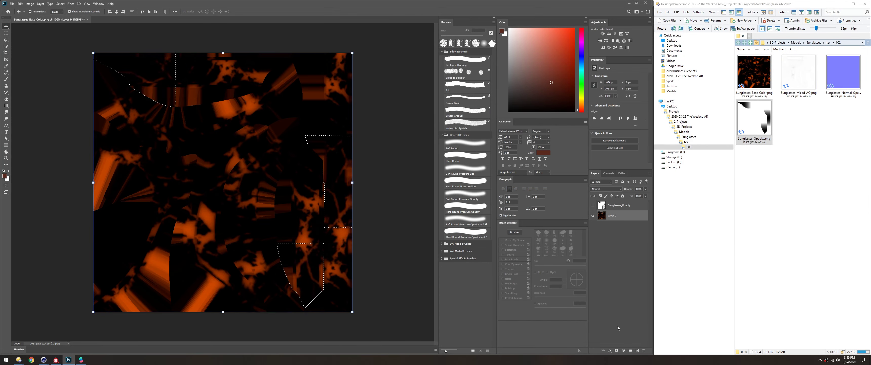
click(617, 350)
click(11, 4)
click(52, 74)
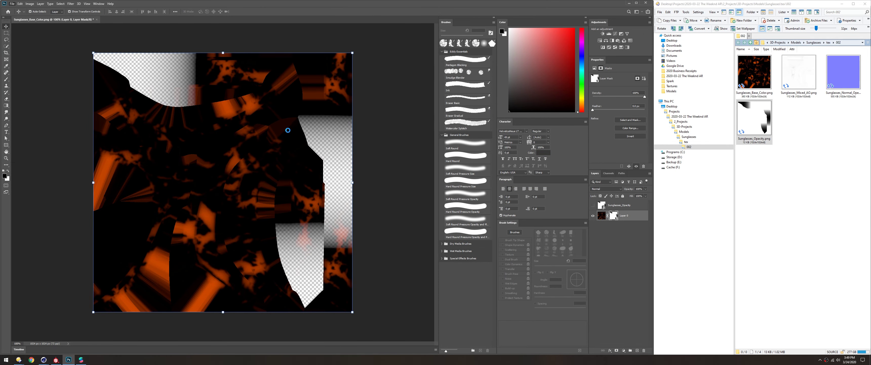
click(494, 235)
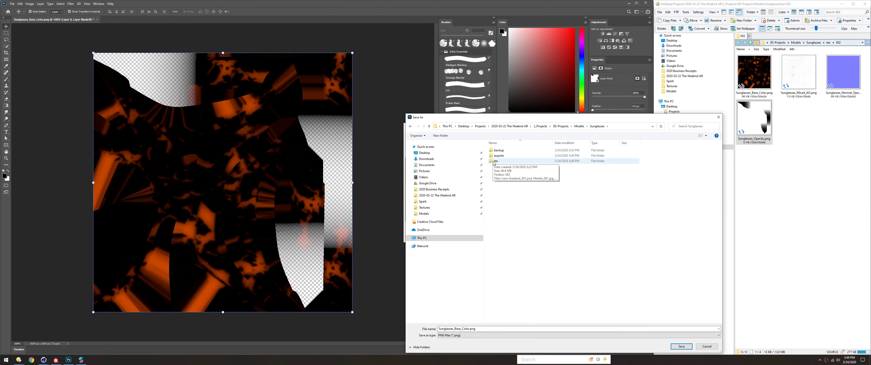
text(tex_sunglasses)
key(Return)
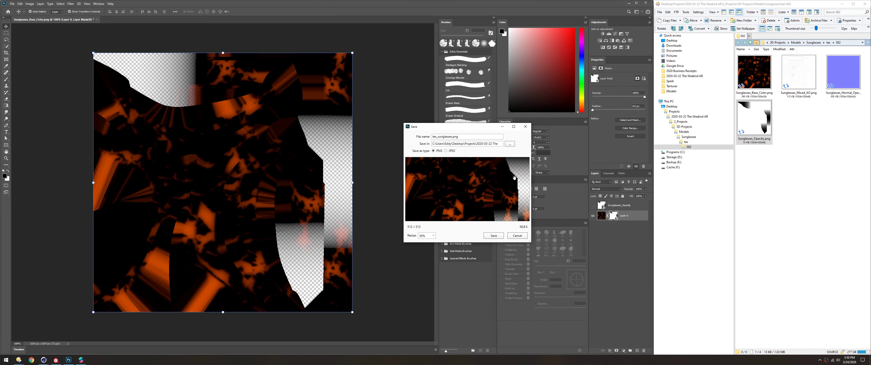
Switch to Spark AR Studio, enable alpha on the mat_lutFace material and load the faceMeshMask image as its alpha texture
key(alt+Tab)
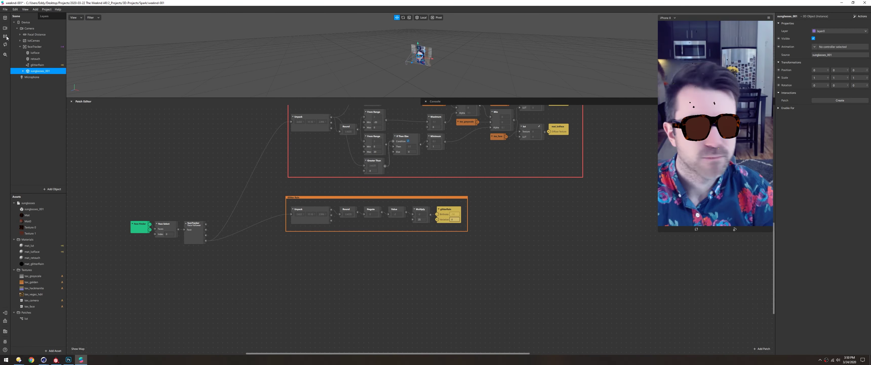
click(35, 52)
click(32, 239)
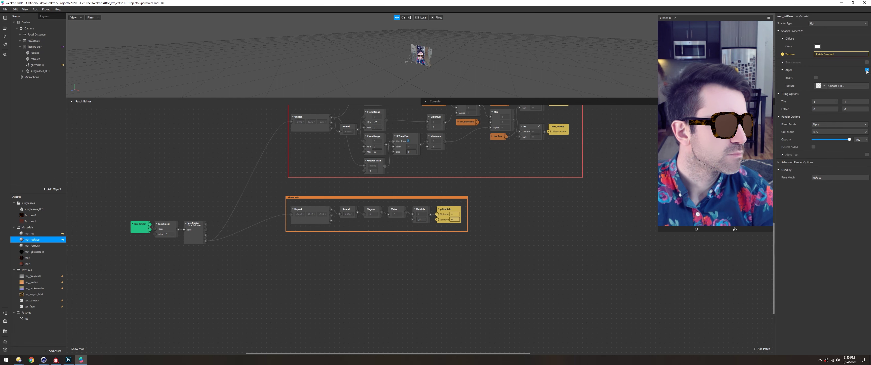
click(837, 85)
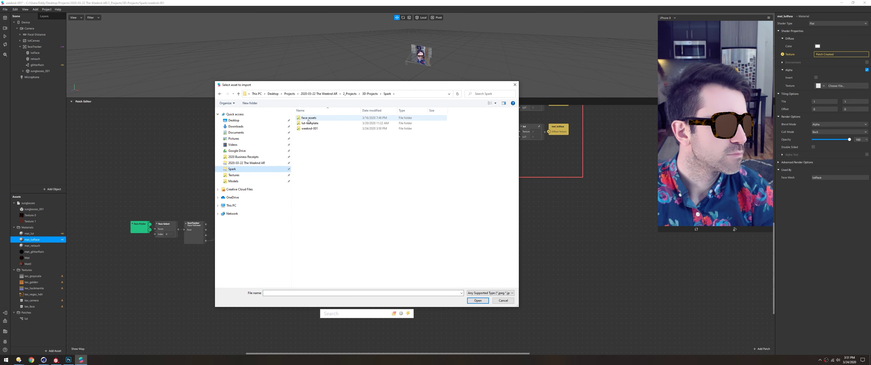
double_click(338, 116)
Name the imported frame material mat_glassesFrame and load tex_sunglasses as its albedo texture
click(22, 216)
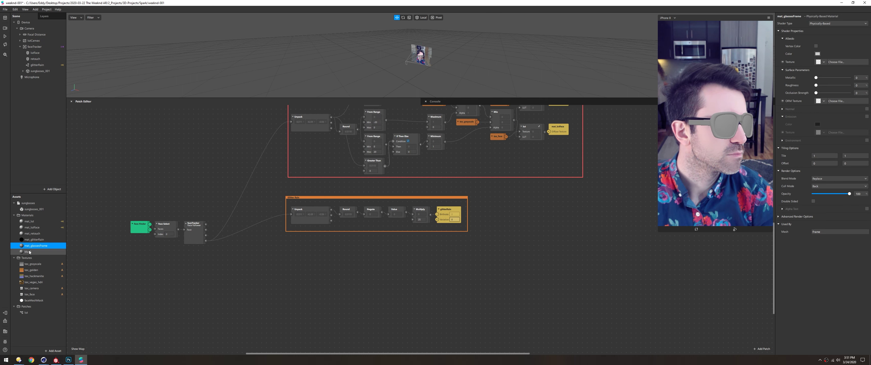
click(836, 62)
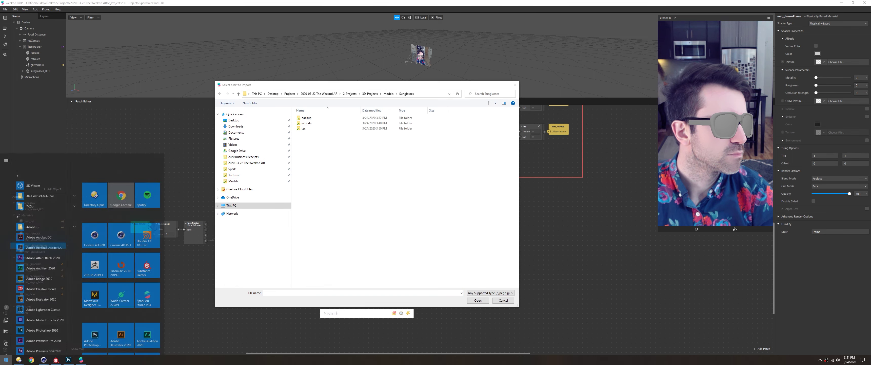
click(475, 124)
double_click(474, 126)
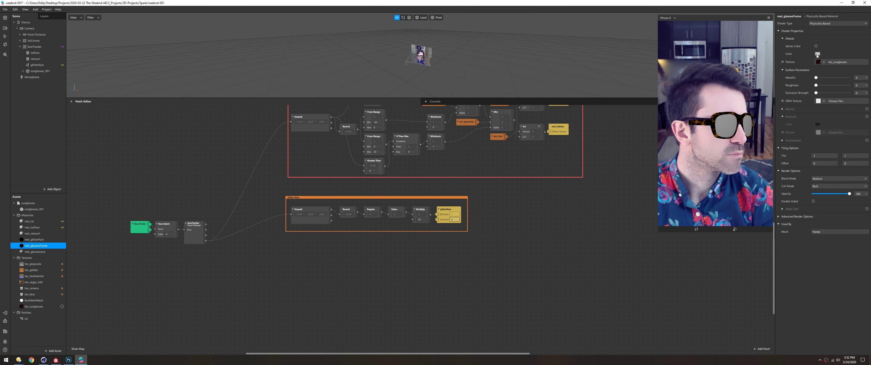
Set the mat_glassesFrame material's blend mode to Alpha and enable its environment option
click(34, 306)
click(37, 246)
click(839, 178)
click(821, 186)
click(866, 141)
Color the mat_glassesLens material brown (#62392f) and apply the tex_vegas_hdri environment texture to both glasses materials
click(818, 54)
click(487, 149)
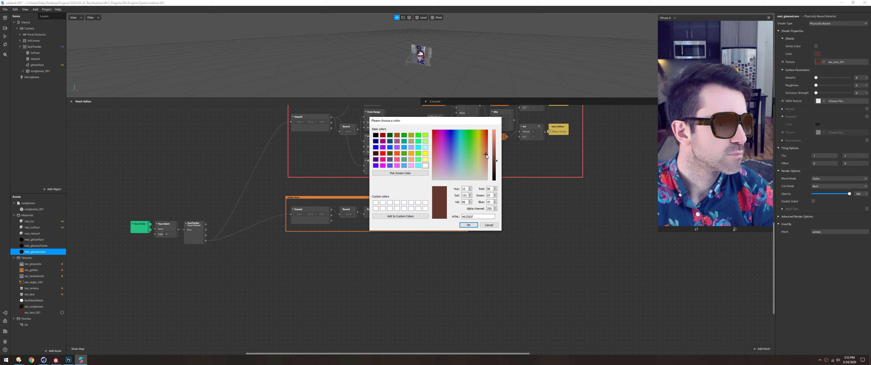
click(468, 225)
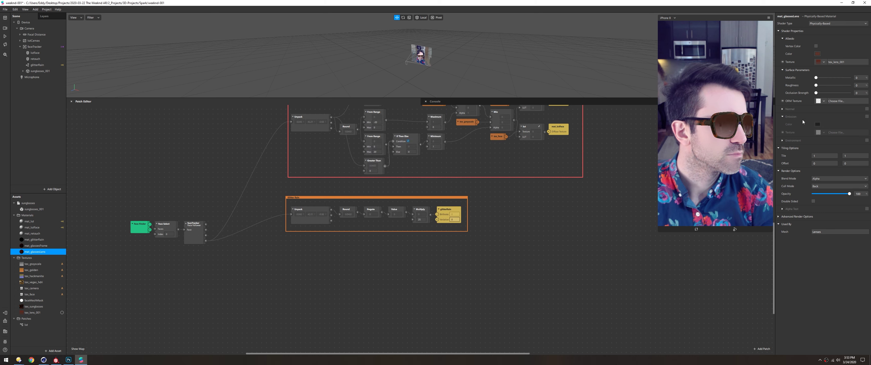
ctrl+click(35, 245)
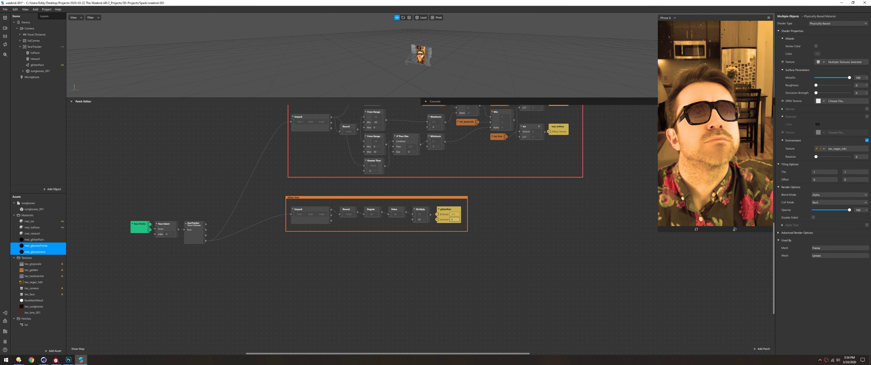
click(34, 252)
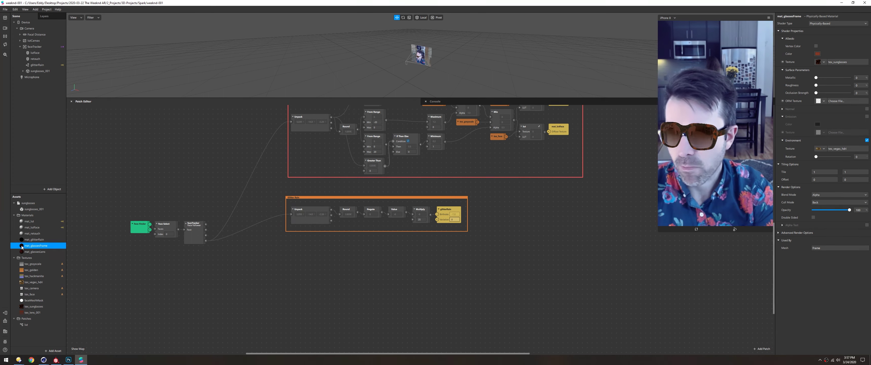
Rename the two glasses textures tex_glassesFrames and tex_glassesLens, save the project, and add both textures to the Patch Editor
double_click(34, 312)
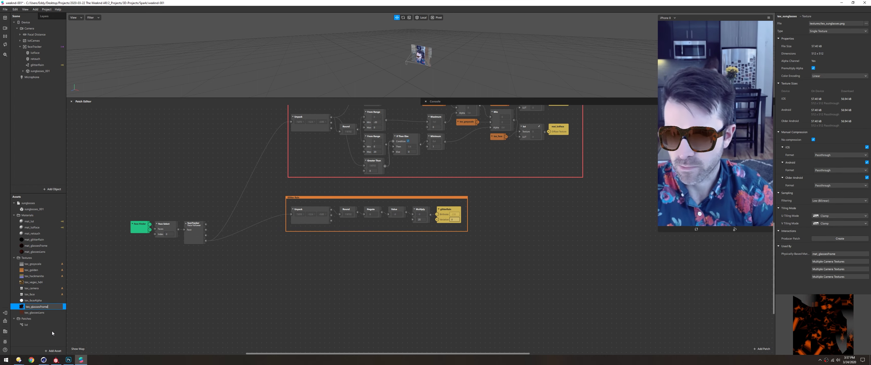
key(ctrl+s)
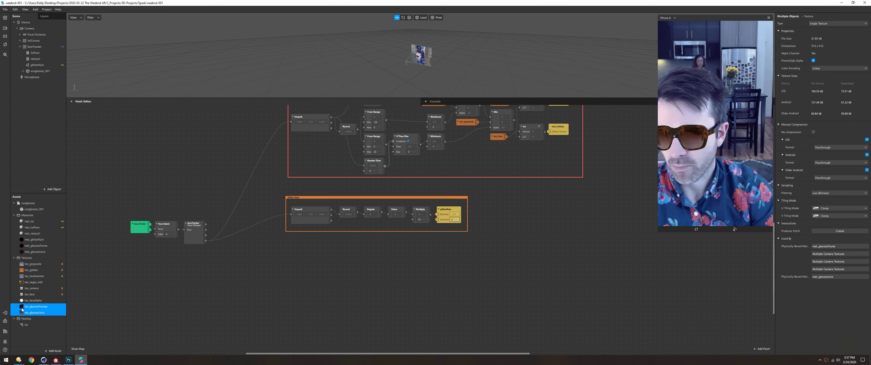
drag(22, 309, 304, 269)
Add an Unpack patch fed by the face tracker patch, and a Mix patch beside the glasses texture patches
drag(206, 240, 257, 286)
key(Return)
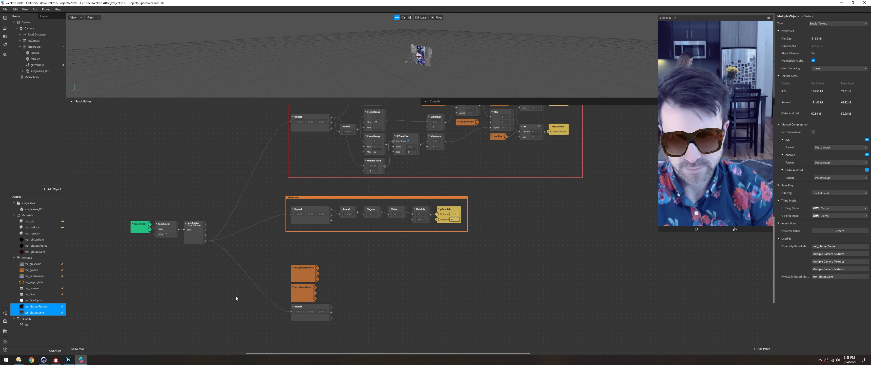
double_click(357, 274)
key(Return)
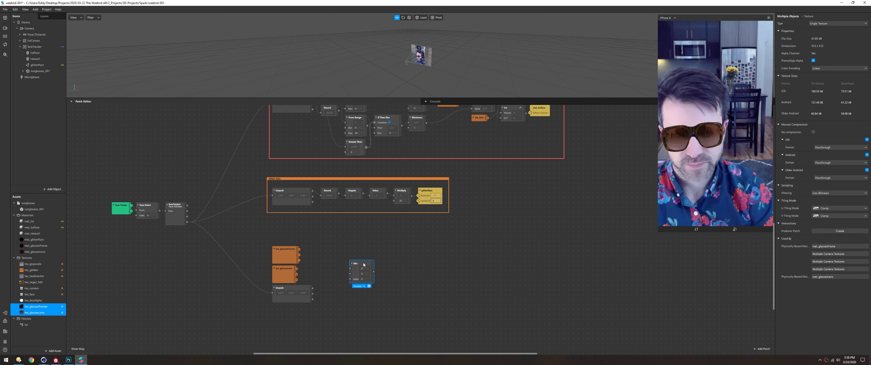
Create a texture patch for mat_glassesFrame and replace the Mix with a Subtract patch fed by the frame texture's color
click(35, 245)
click(783, 62)
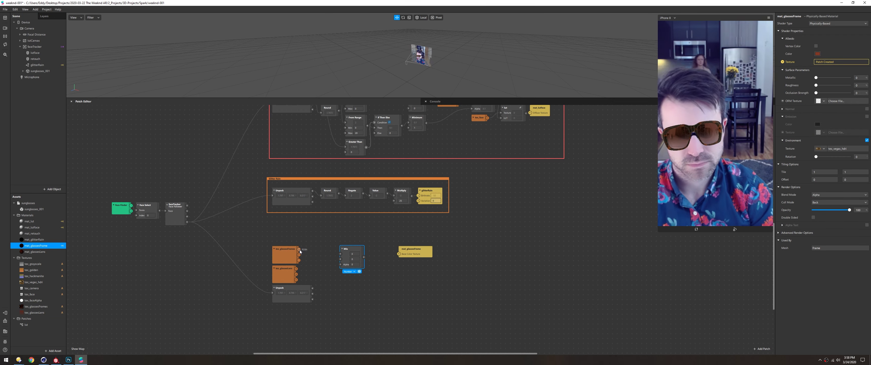
drag(300, 250, 382, 249)
click(348, 271)
click(369, 302)
drag(453, 249, 440, 249)
Add a second Subtract patch below the first and create a texture patch for the mat_glassesLens material
double_click(392, 306)
key(Return)
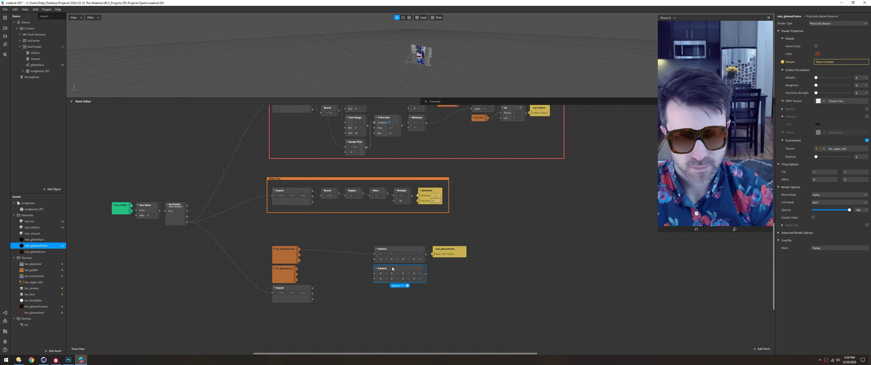
click(35, 252)
click(783, 62)
Chain From Range and Pack patches from the Unpack patch into the second inputs of both Subtract patches
drag(311, 288, 462, 278)
key(Return)
key(Return)
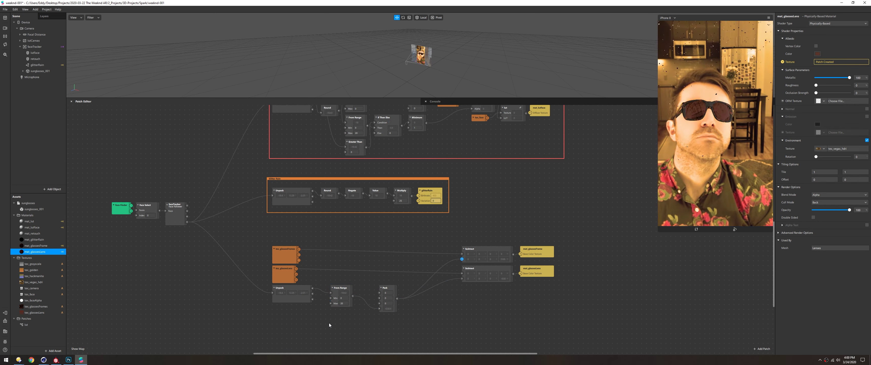
Set the new From Range patch's minimum to -6 and its maximum to 0
click(342, 298)
text(-20)
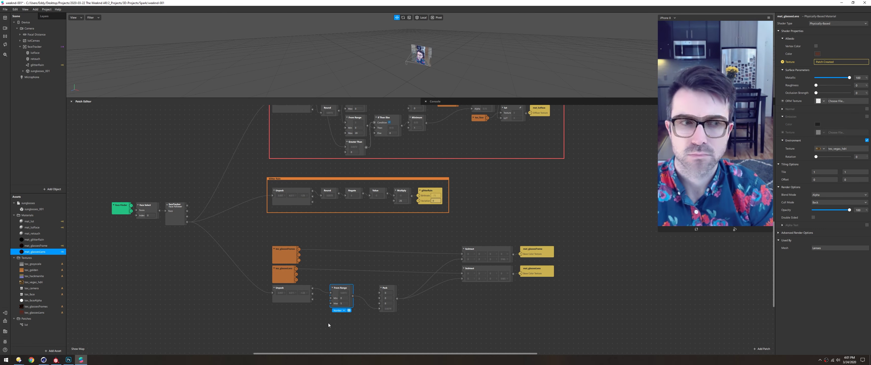
text(-6)
key(Tab)
text(0)
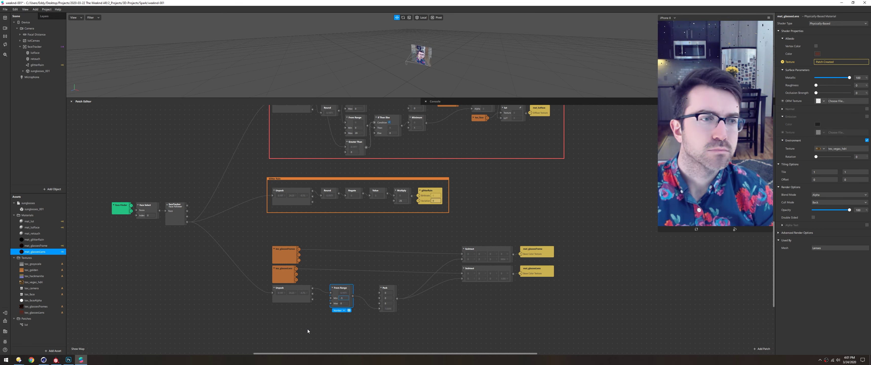
Add Minimum and Maximum patches after the From Range patch and connect the Maximum patch to the Pack patch
double_click(362, 316)
text(1)
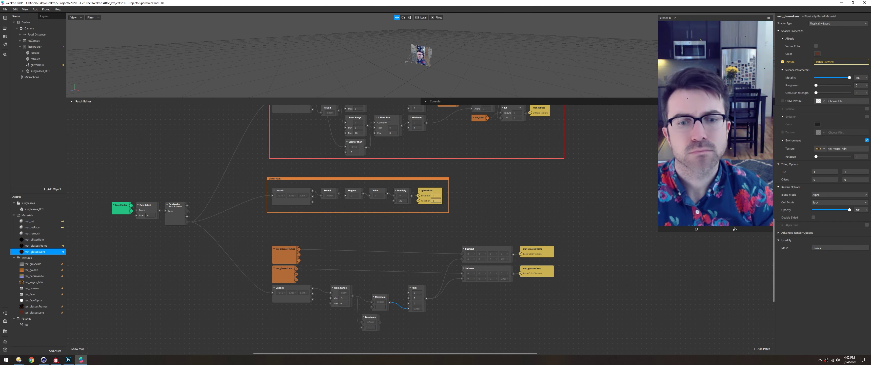
key(Return)
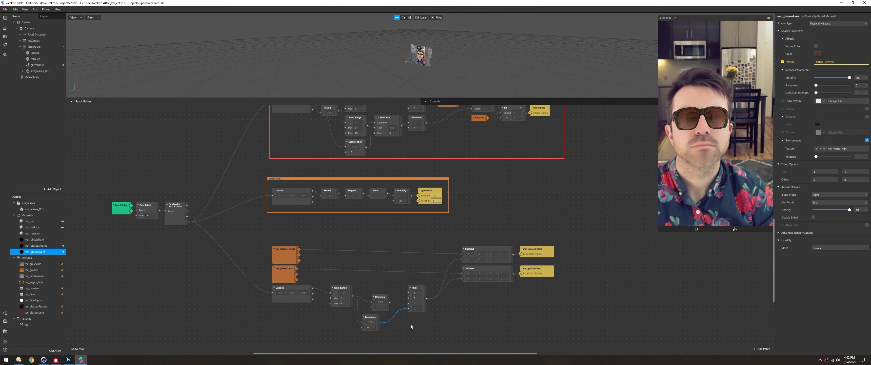
Delete the Minimum patch and arrange the remaining sunglasses patches closer together
click(380, 297)
key(Delete)
drag(341, 287, 330, 287)
drag(371, 317, 358, 287)
drag(414, 288, 380, 288)
drag(481, 251, 421, 250)
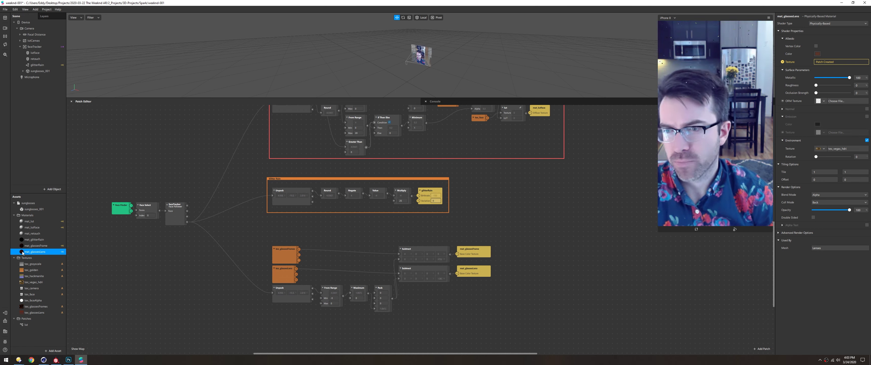
Brighten the mat_glassesLens material's base color and rename the sunglasses_001 scene object as sunglasses
click(818, 54)
drag(494, 159, 494, 130)
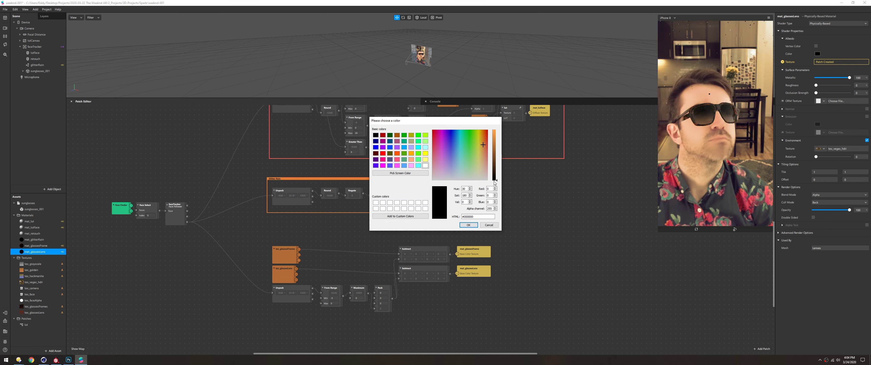
drag(494, 182, 494, 130)
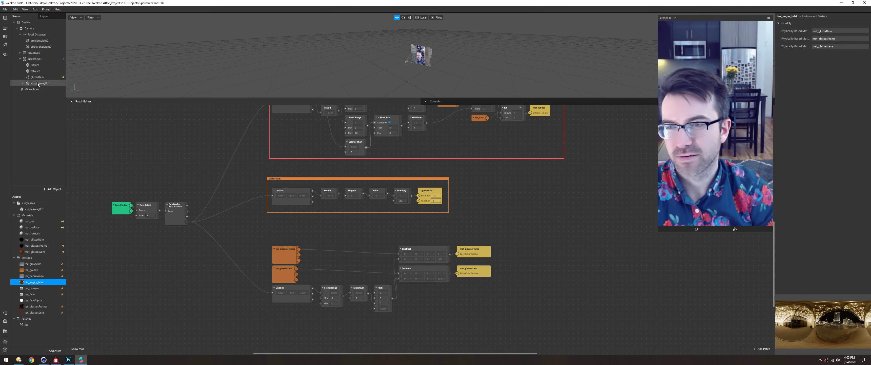
click(38, 83)
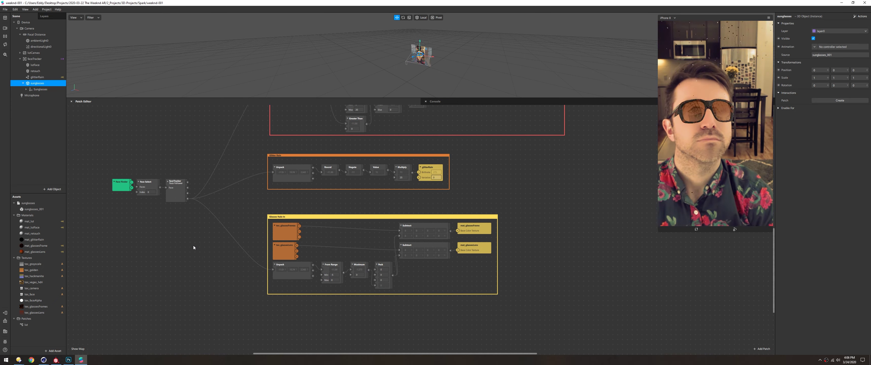
Shift the mat_glassesLens color to a softer light orange and choose its blend mode
click(35, 252)
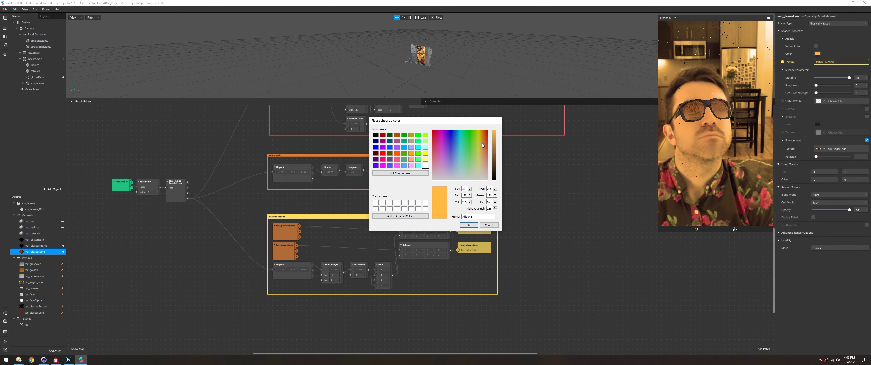
drag(482, 143, 483, 146)
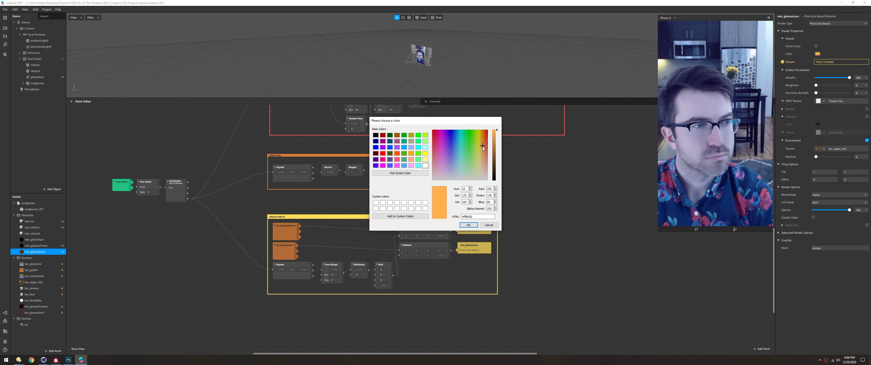
key(Return)
click(827, 193)
click(828, 198)
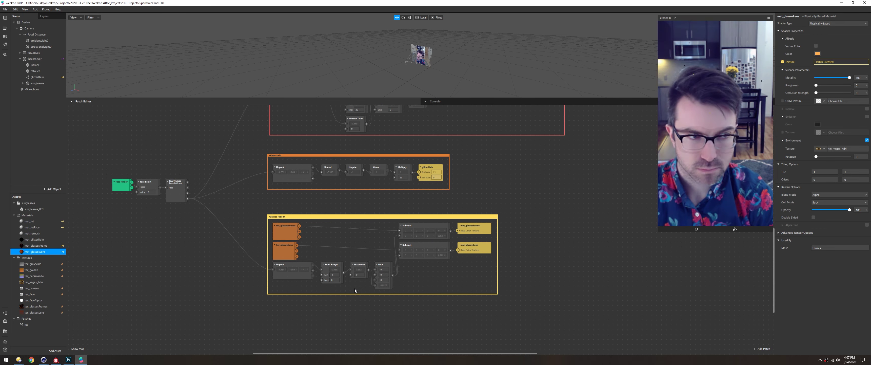
Attach a temporary Value patch to the sunglasses Unpack output to check the head rotation, and remove it
scroll(360, 286, up, 3)
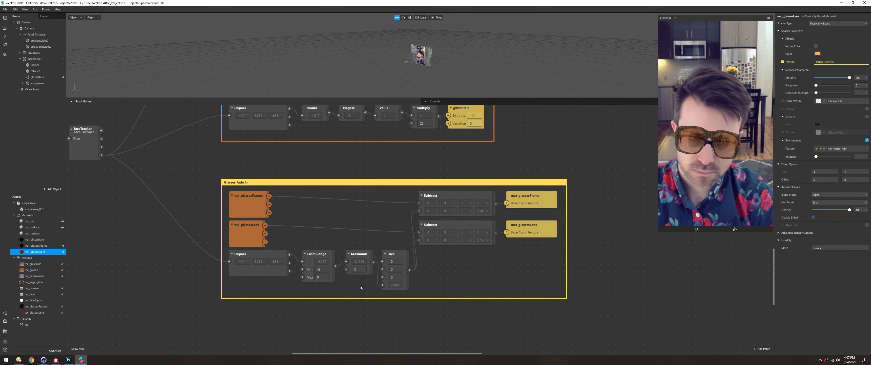
drag(289, 253, 316, 236)
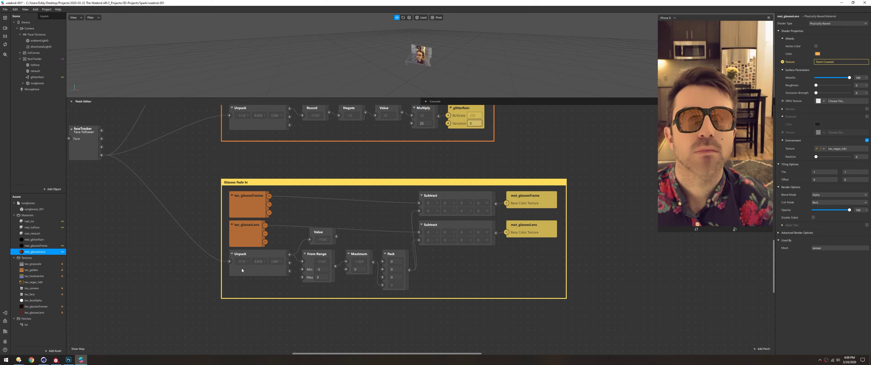
key(Delete)
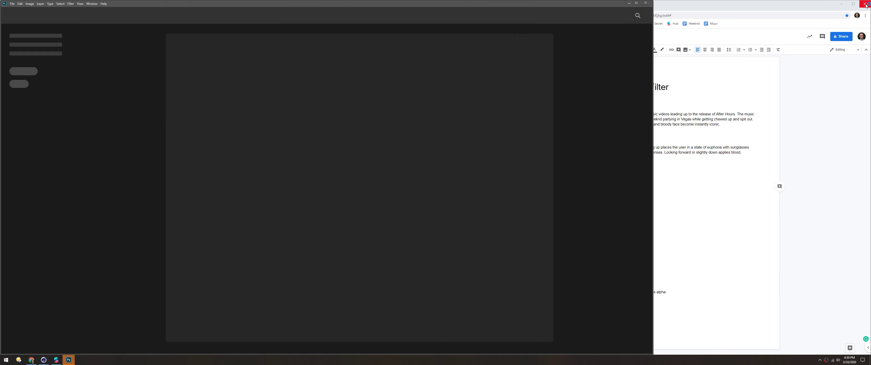
Switch to Photoshop and increase the Vegas HDRI's contrast with an S-shaped Curves adjustment layer
click(866, 4)
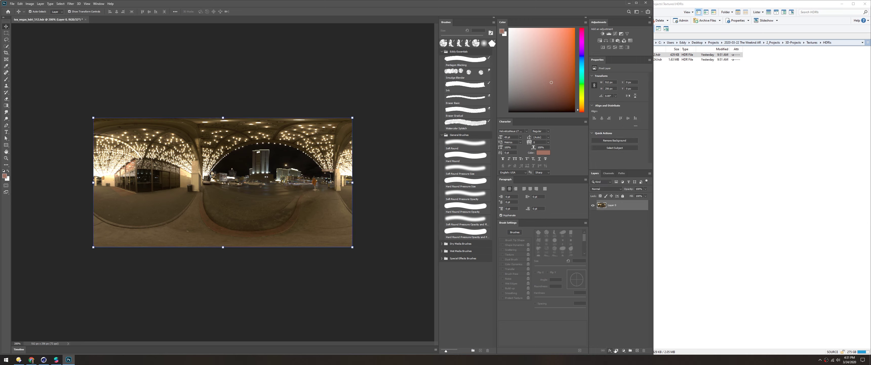
click(616, 351)
drag(623, 112, 615, 123)
drag(631, 97, 633, 94)
Save the adjusted HDRI as a new file named tex_vegas_hdri_512_cranked.hdr
click(12, 4)
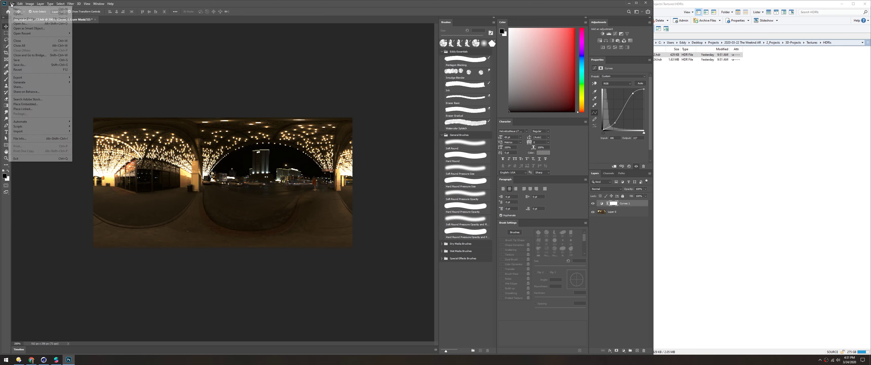
click(20, 70)
click(163, 242)
text(_cranked.hdr)
key(Return)
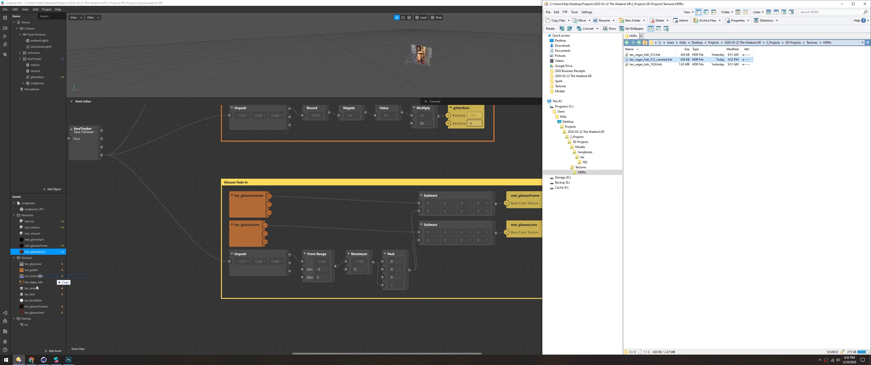
Import the cranked HDRI into Spark AR as the glasses materials' environment texture, and test the surface sliders with the device preview enlarged
drag(62, 286, 50, 324)
click(23, 251)
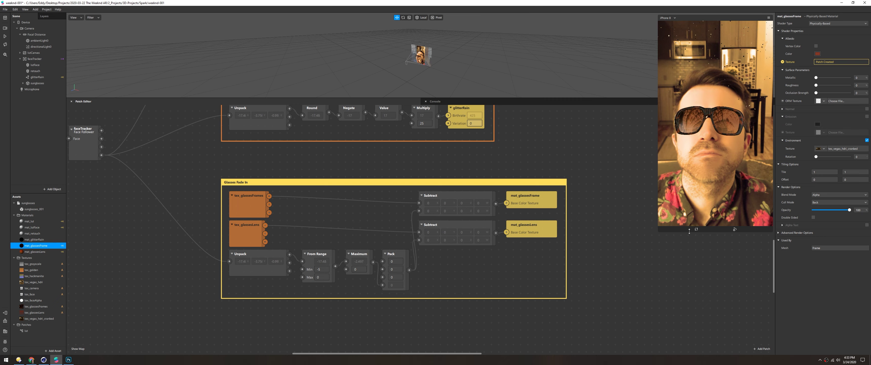
drag(689, 231, 690, 334)
click(836, 77)
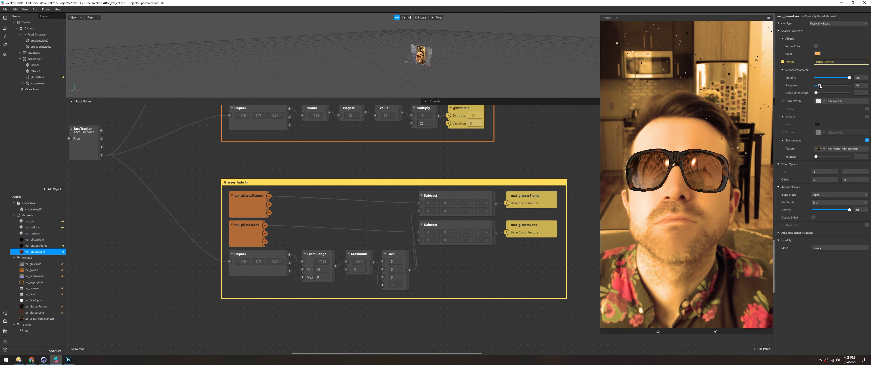
drag(824, 85, 816, 85)
Adjust the mat_glassesLens color to orange, rotate its environment texture to 278 and resume the camera preview
click(817, 53)
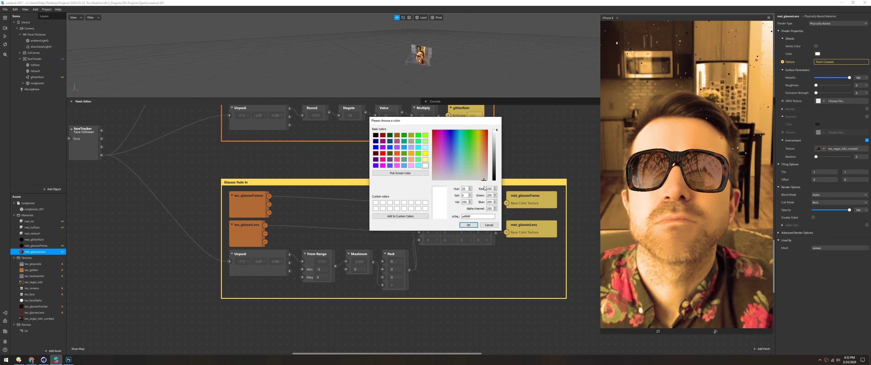
key(Return)
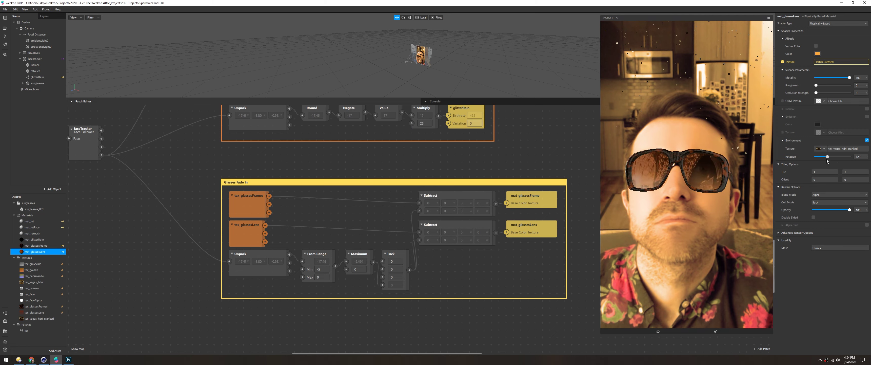
click(6, 38)
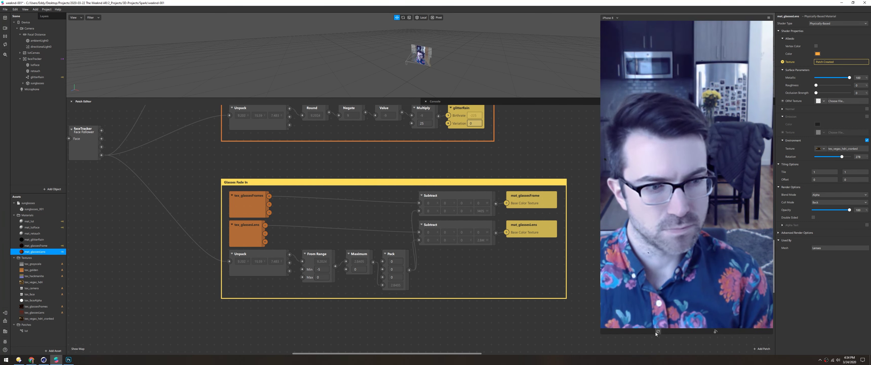
Set tex_vegas_hdri_cranked as the environment texture of the glitterRain particles' material and save the project as a new file
click(37, 76)
click(828, 168)
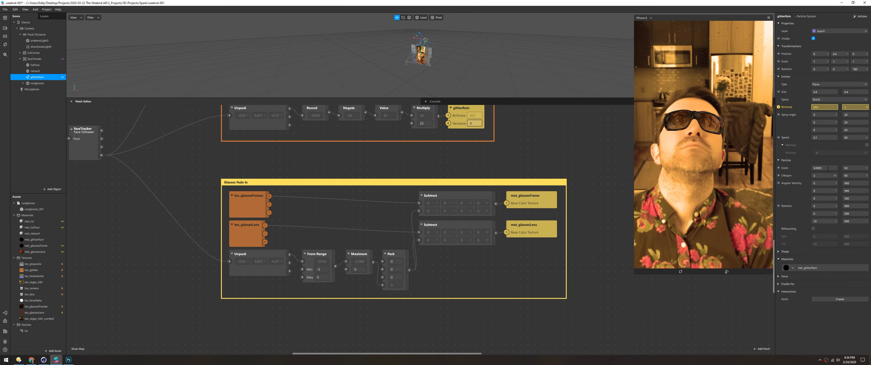
click(807, 267)
click(822, 148)
click(831, 171)
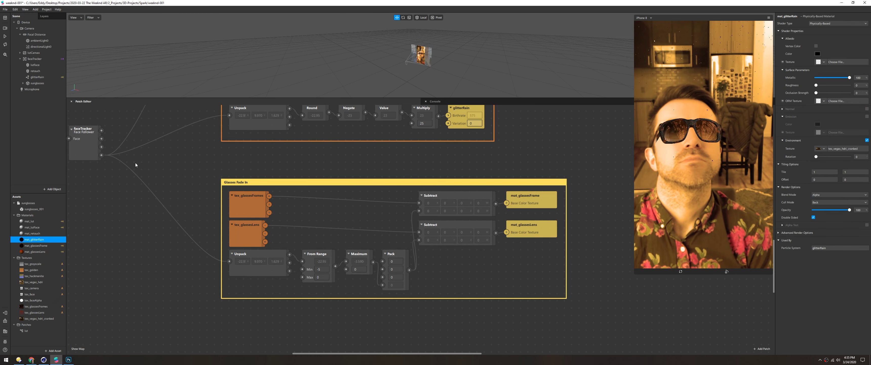
key(ctrl+shift+s)
key(Return)
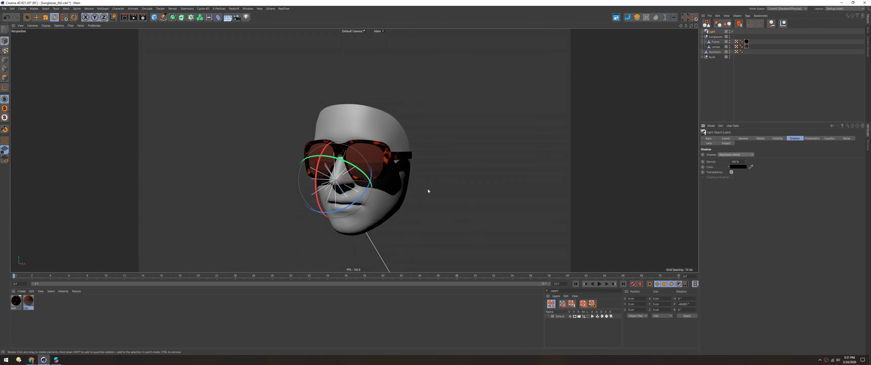
Move the light away from the head and render the view to check the sunglasses' shadow
key(e)
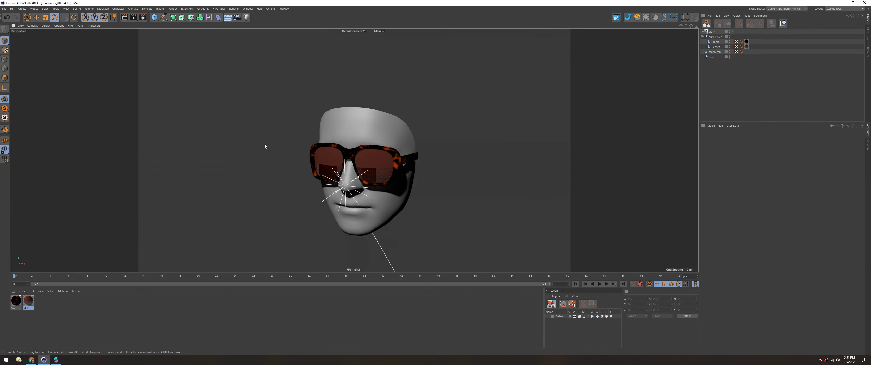
alt+drag(266, 146, 391, 176)
key(ctrl+r)
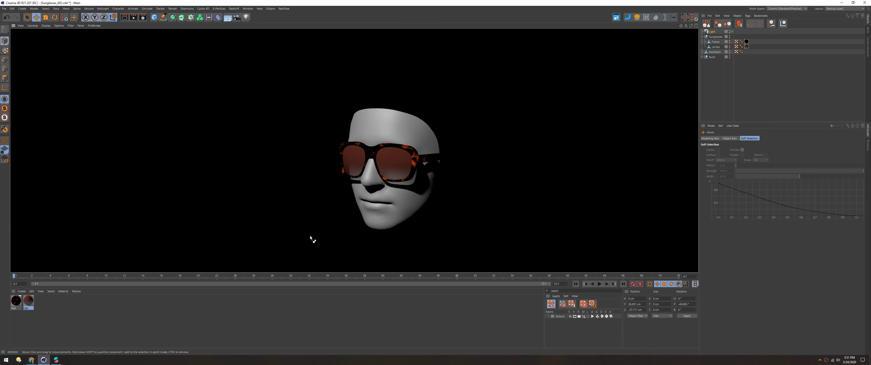
Rotate the light to re-aim the shadow on the face and render the view again
key(r)
scroll(324, 218, down, 5)
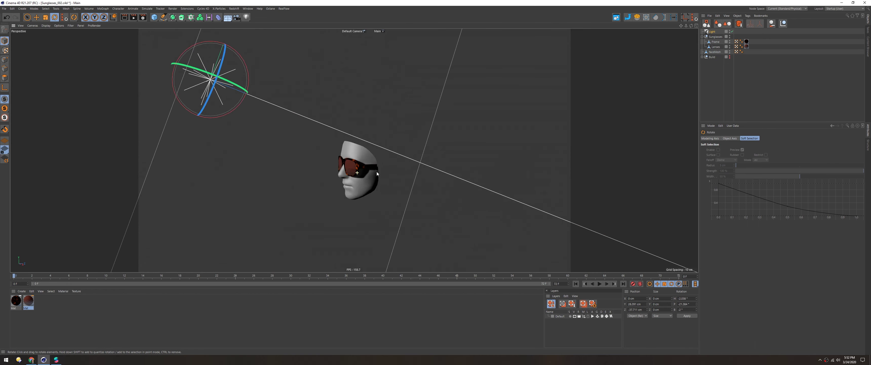
drag(257, 91, 239, 113)
scroll(345, 162, up, 3)
key(ctrl+r)
scroll(344, 162, up, 2)
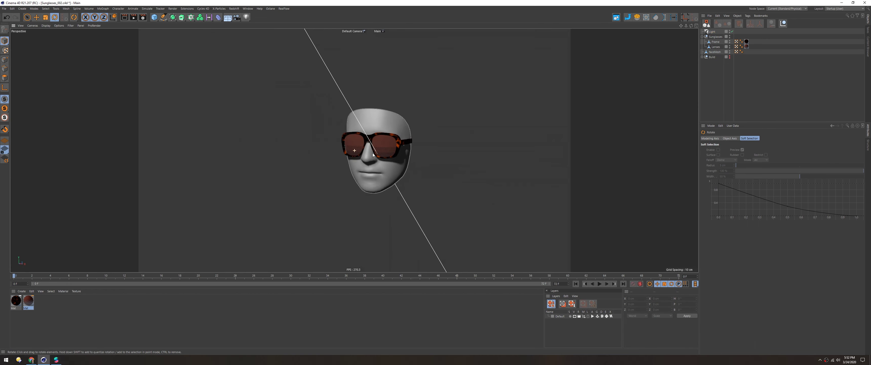
Set up Bake Object for the face mesh with Keep UVs, Single Texture and Replace Objects enabled, in PNG format
click(715, 52)
click(737, 16)
click(740, 115)
click(552, 130)
click(587, 125)
click(586, 129)
click(592, 147)
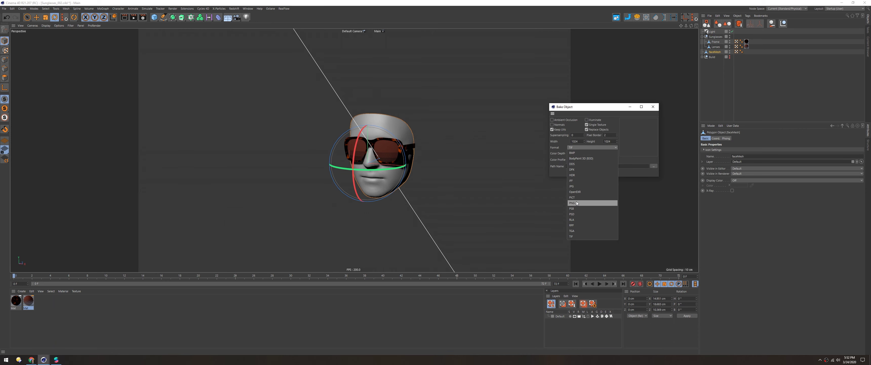
click(581, 196)
Set the bake output path to a new Face-Shadow folder inside the Weeknd project's Textures folder
click(653, 166)
click(346, 153)
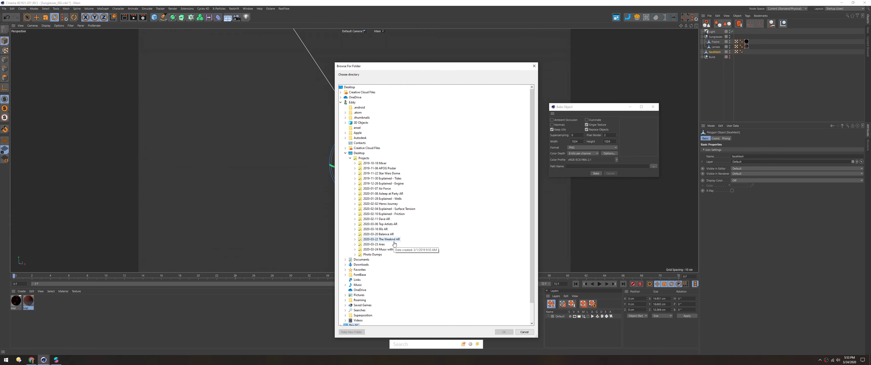
click(370, 260)
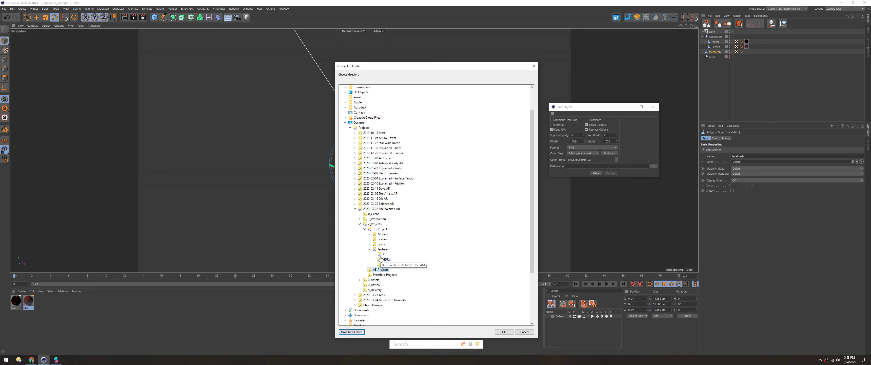
click(386, 259)
key(Return)
Bake the face mesh with Illuminate enabled and inspect the resulting faceMeshSurface_Color.png
click(586, 120)
click(596, 173)
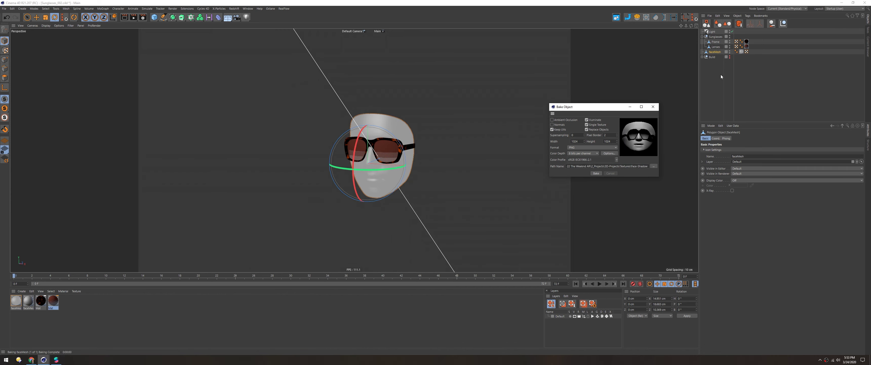
double_click(29, 301)
click(19, 359)
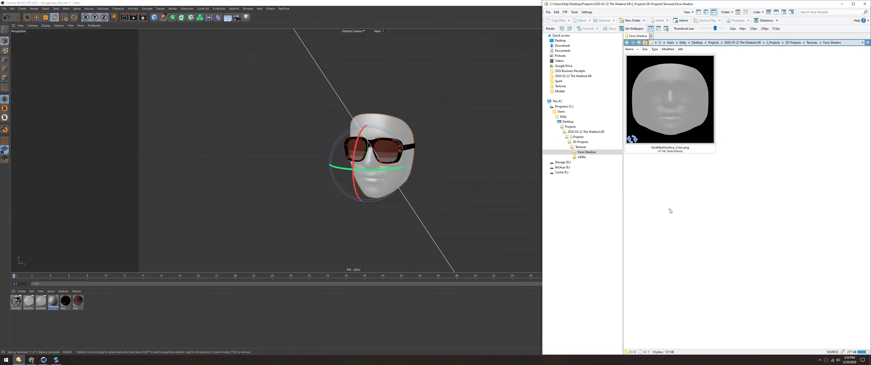
double_click(661, 131)
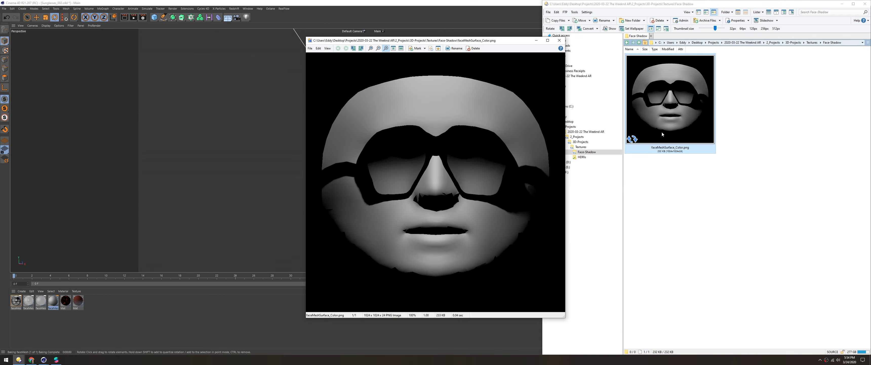
click(562, 40)
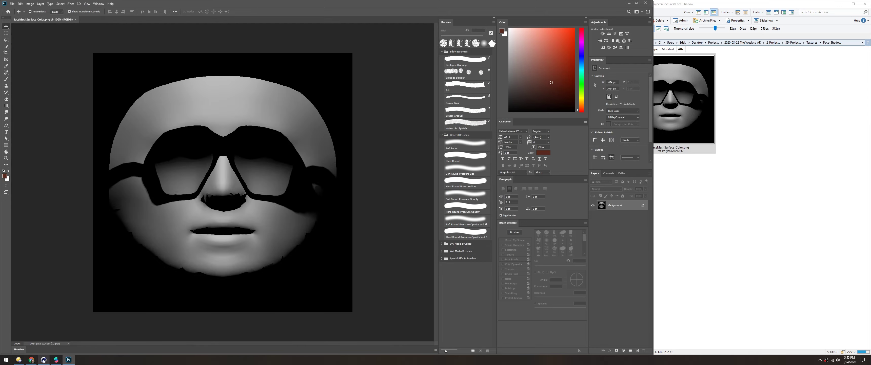
Switch to Cinema 4D, place the face mesh under a Subdivision Surface and undo the last change
click(44, 359)
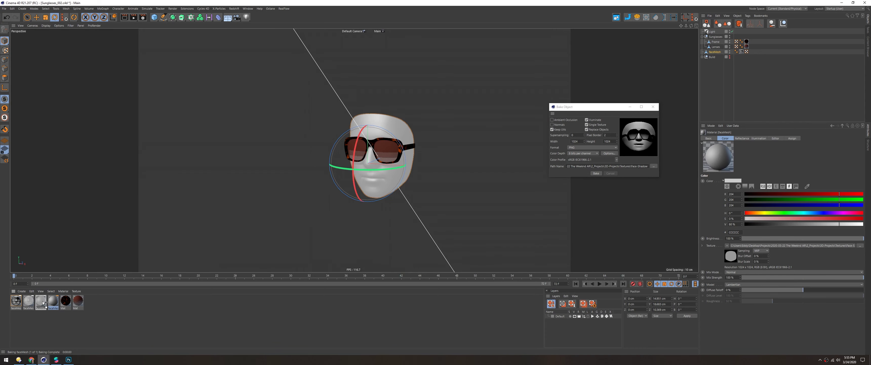
ctrl+click(716, 52)
click(712, 31)
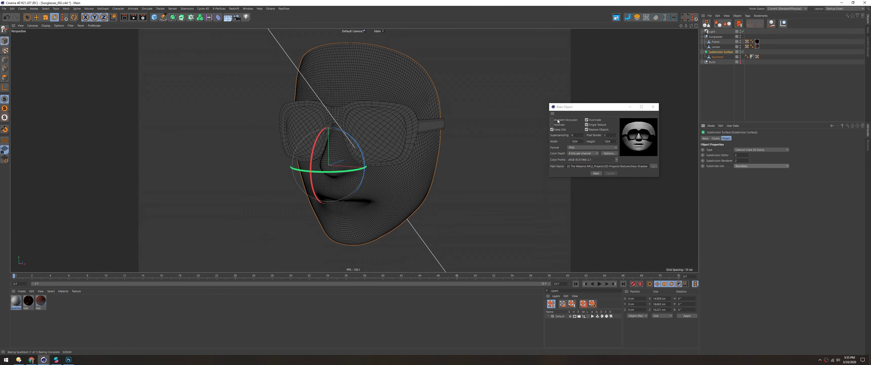
click(28, 310)
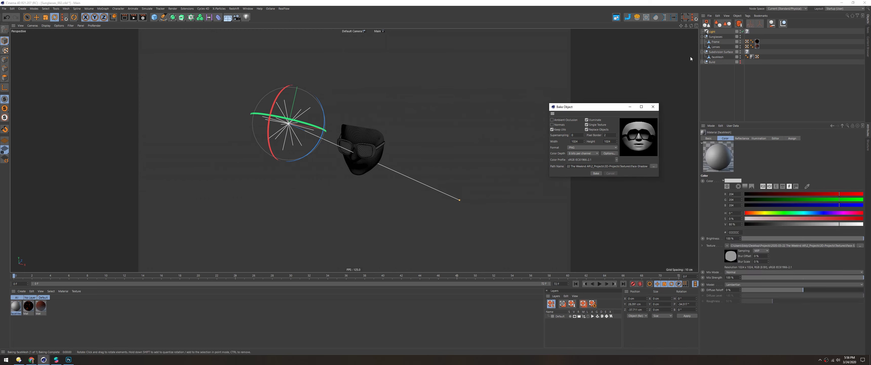
key(ctrl+z)
Edit the face material's channels and bake the subdivided face mesh again
double_click(16, 307)
click(137, 118)
click(139, 124)
click(596, 173)
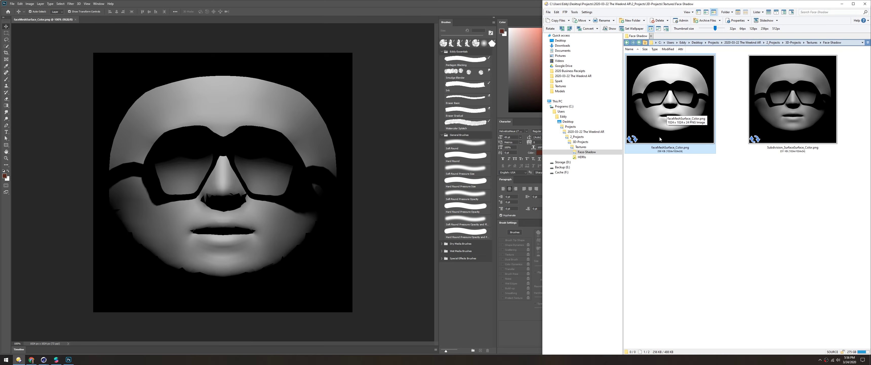
Place the baked faceMeshSurface_Color.png in the Photoshop document and paint white over the lower face and background on a new layer
drag(660, 139, 647, 339)
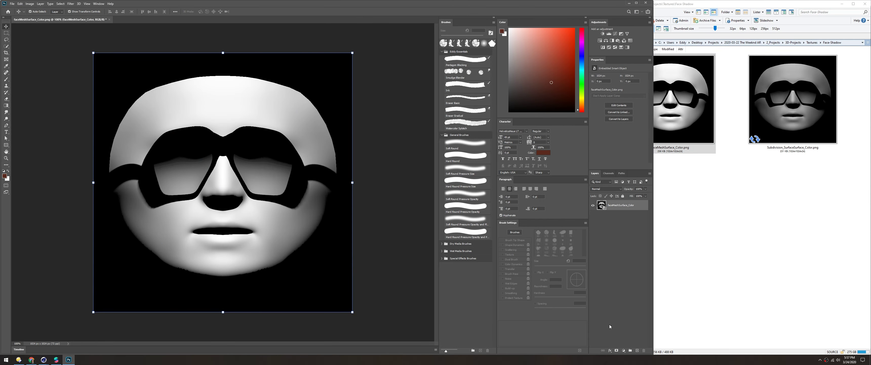
key(d)
key(b)
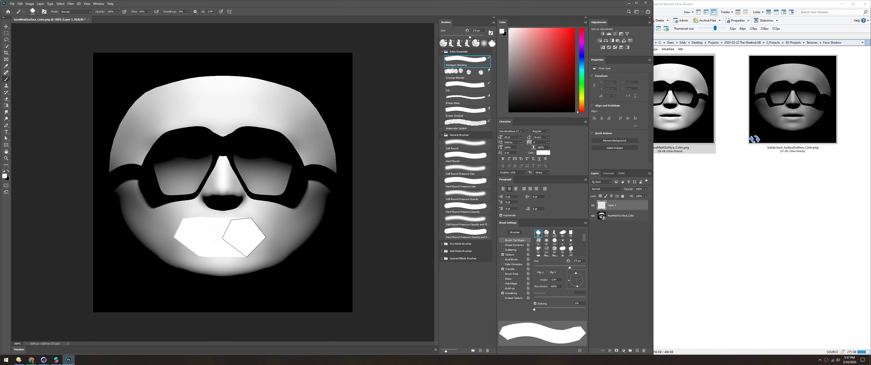
mouse_move(244, 237)
mouse_down()
mouse_move(292, 68)
mouse_move(145, 263)
mouse_move(102, 243)
mouse_up()
Brighten the baked face with a Curves adjustment below the white paint and merge all layers into a single sunglasses shadow image
click(615, 33)
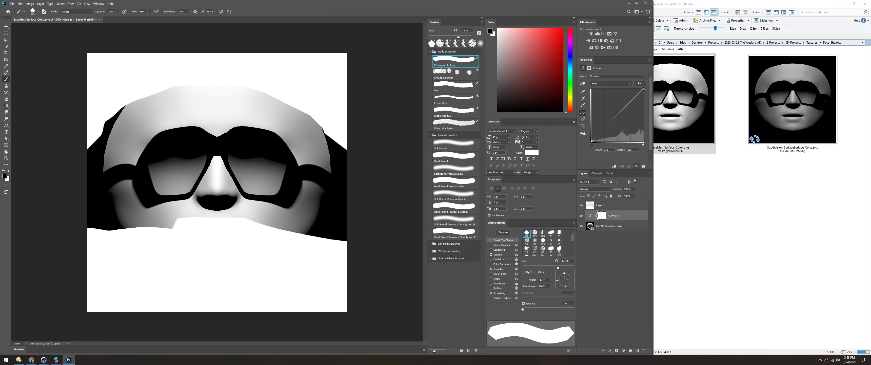
drag(643, 89, 617, 88)
click(617, 206)
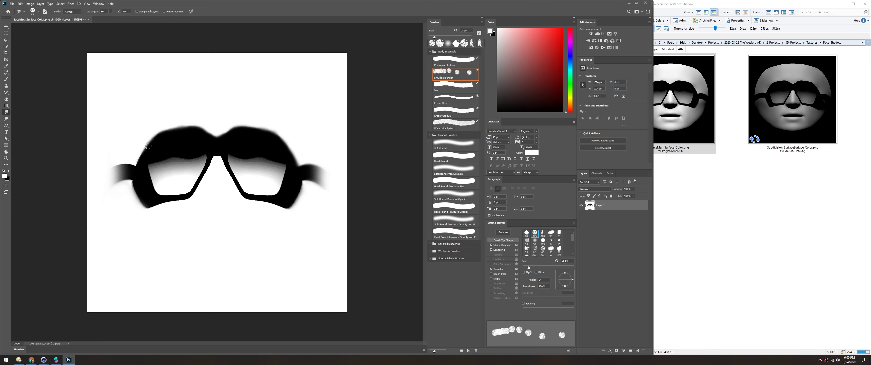
key(ctrl+shift+e)
Apply a Gaussian Blur to the merged sunglasses shadow and export it as Face-Shadow_001.png
click(71, 3)
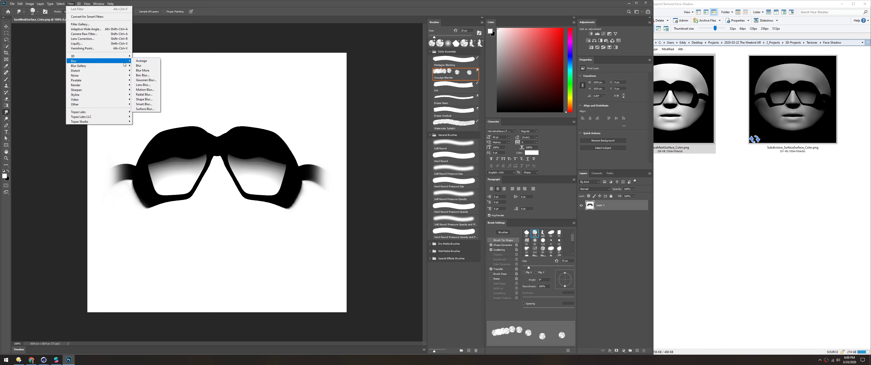
click(149, 98)
click(437, 193)
click(11, 3)
click(23, 69)
text(Face-Shadow_001)
key(Return)
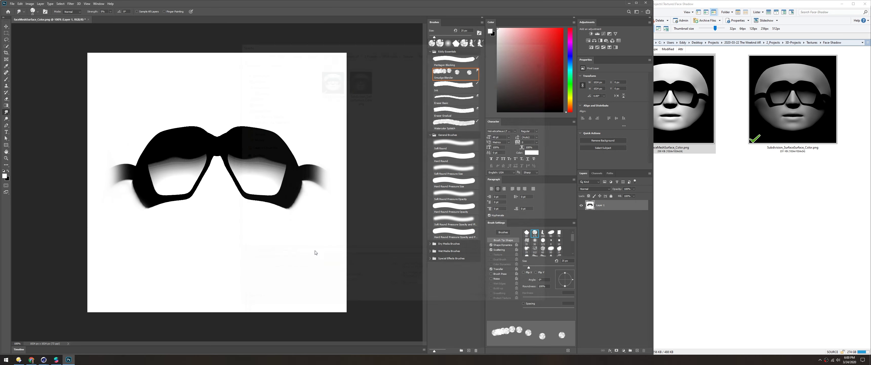
Soften the sunglasses shadow further with a second Gaussian Blur
click(71, 4)
click(148, 98)
drag(379, 252, 397, 253)
click(440, 192)
Export the softened shadow as tex_glassesShadow.png in the Face-Shadow folder
click(12, 4)
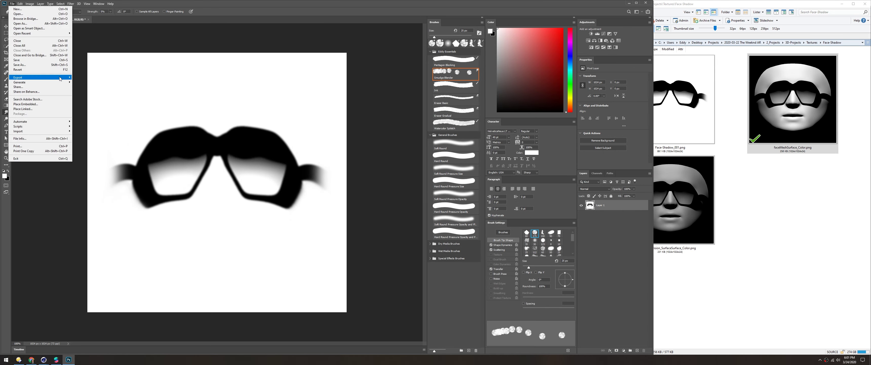
click(24, 69)
click(210, 163)
click(288, 106)
text(tex_f)
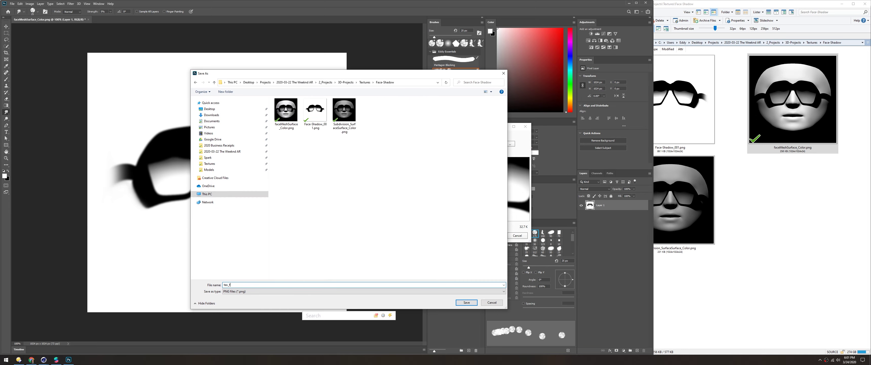
text(aceShadow)
key(Return)
Switch to Spark AR and rename the new face mesh to glassesShadow
click(57, 359)
click(29, 88)
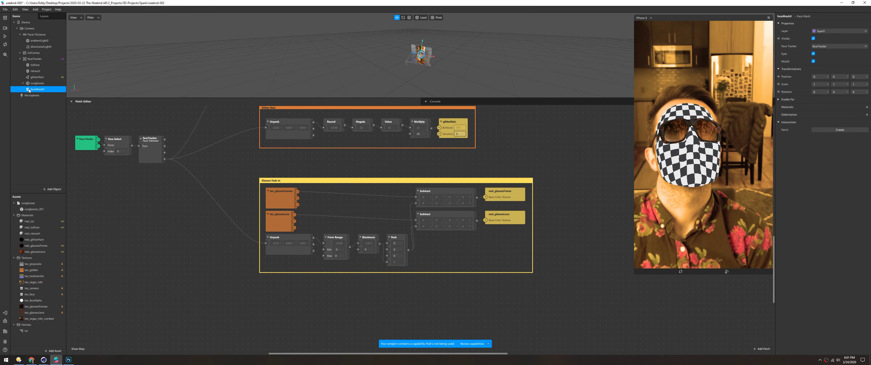
text(glassesShadow)
key(Return)
Create a material for the glassesShadow mesh, set its shader type to Blended and load tex_glassesShadow.png as its texture
click(867, 107)
click(838, 107)
click(837, 23)
click(828, 34)
click(818, 46)
click(835, 54)
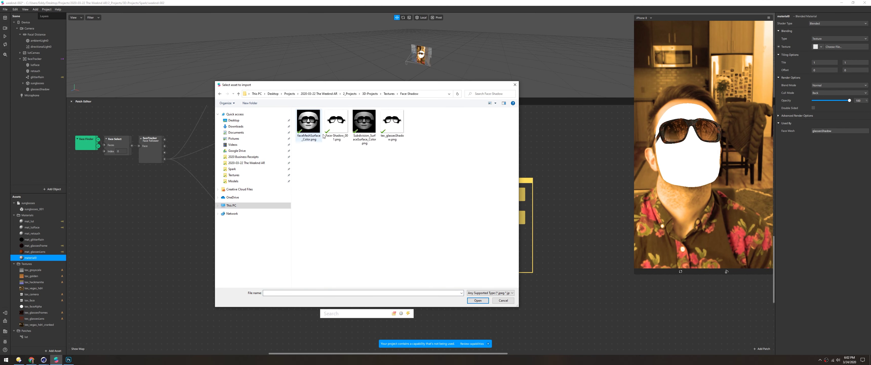
double_click(392, 122)
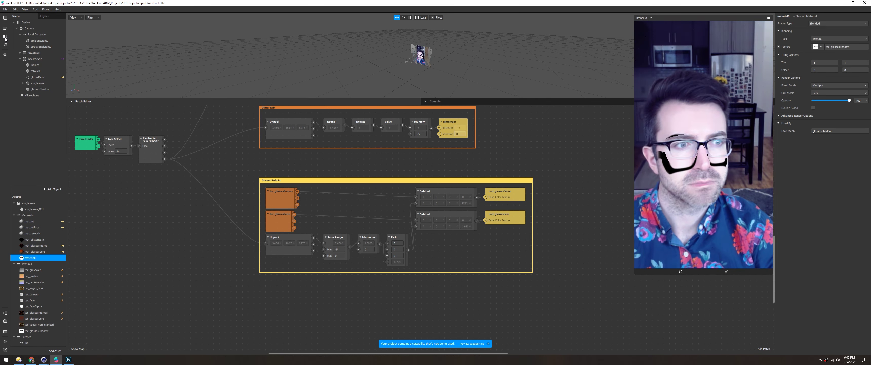
Select the nested Sunglasses object, switch to Cinema 4D and undo the recent bake and material changes
click(23, 83)
click(32, 89)
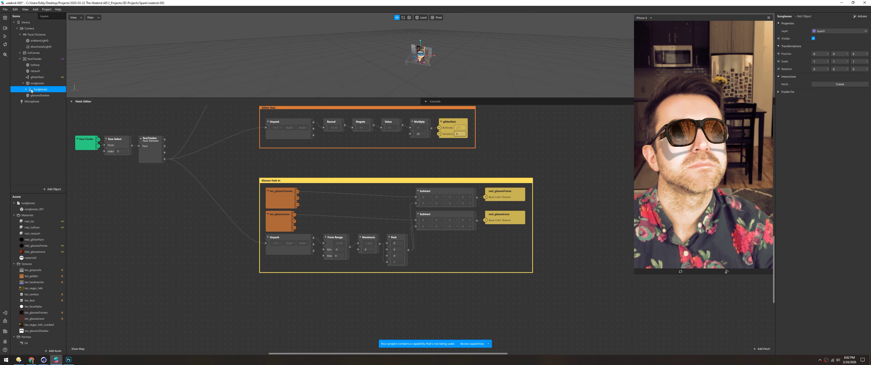
click(44, 360)
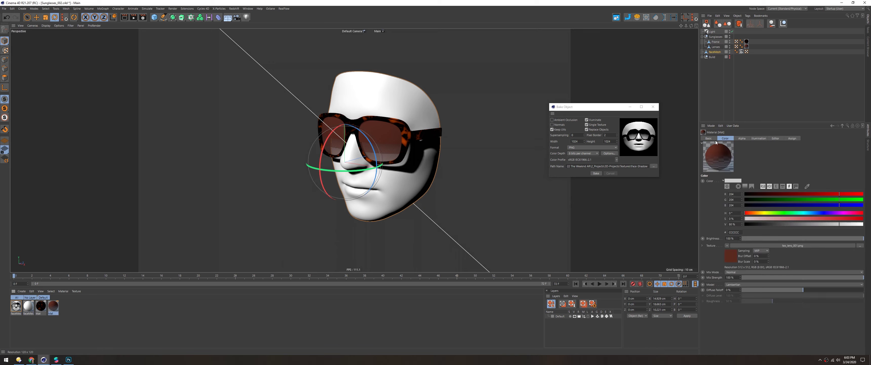
key(ctrl+z)
key(ctrl+z)
key(ctrl+z)
key(ctrl+z)
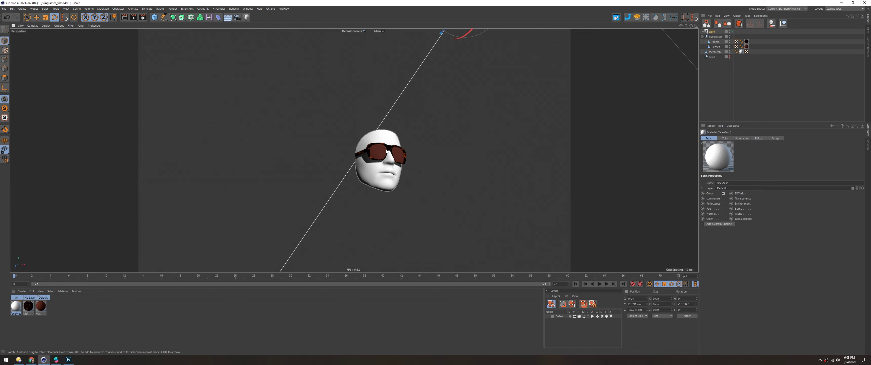
key(ctrl+z)
key(ctrl+z)
Replace the scene light with an area light above and in front of the face, and bake the face mesh again
click(794, 138)
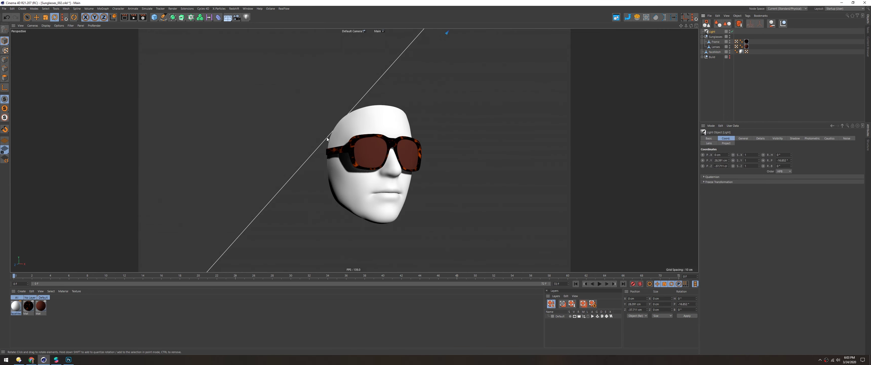
click(284, 34)
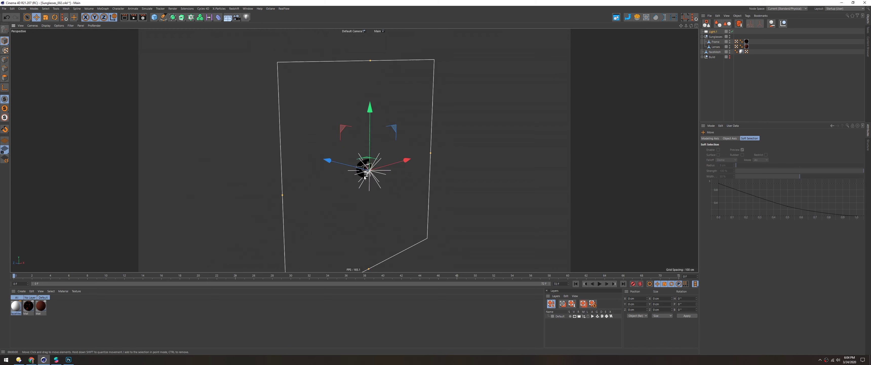
key(ctrl+z)
key(ctrl+z)
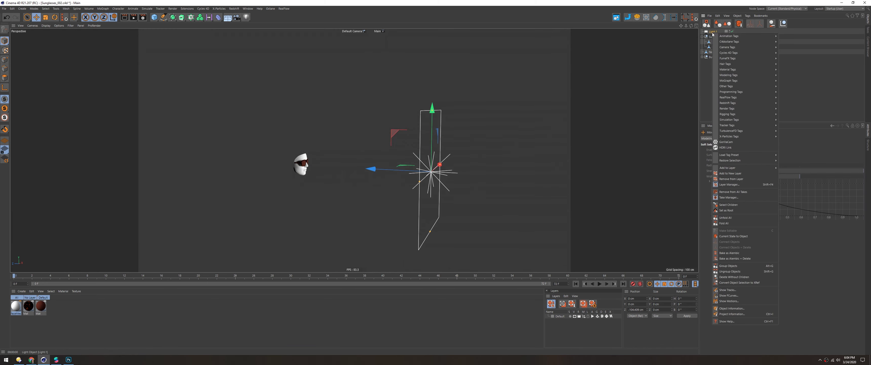
key(ctrl+z)
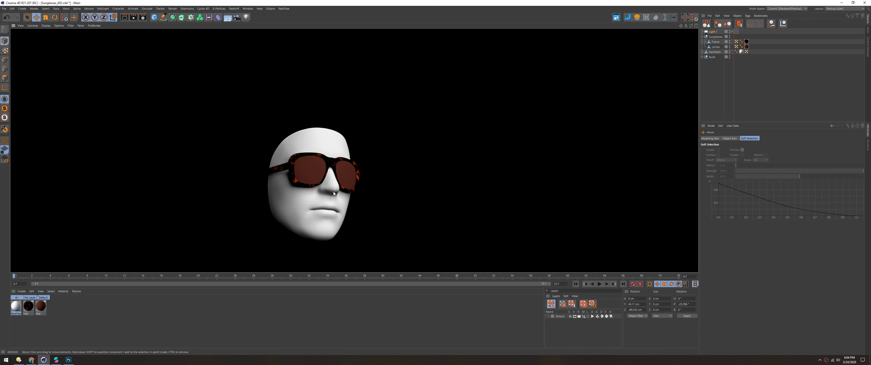
click(334, 192)
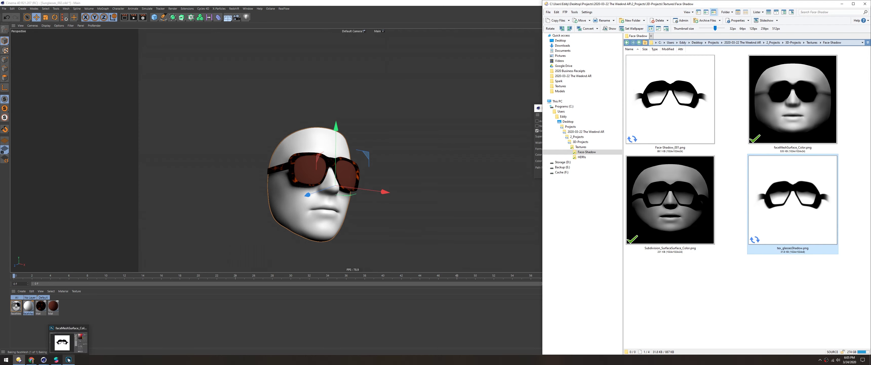
Switch to Photoshop, update the document from the rebaked faceMeshSurface_Color.png and brighten it with a Curves adjustment
click(56, 359)
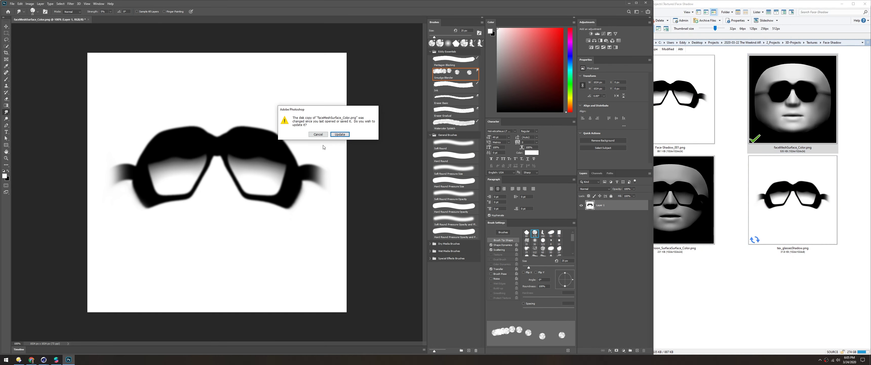
click(352, 135)
click(624, 350)
click(632, 287)
drag(643, 88, 616, 89)
Paint white on a new layer over the face and background, leaving only the sunglasses shadow
key(ctrl+shift+alt+n)
key(b)
click(455, 61)
key(x)
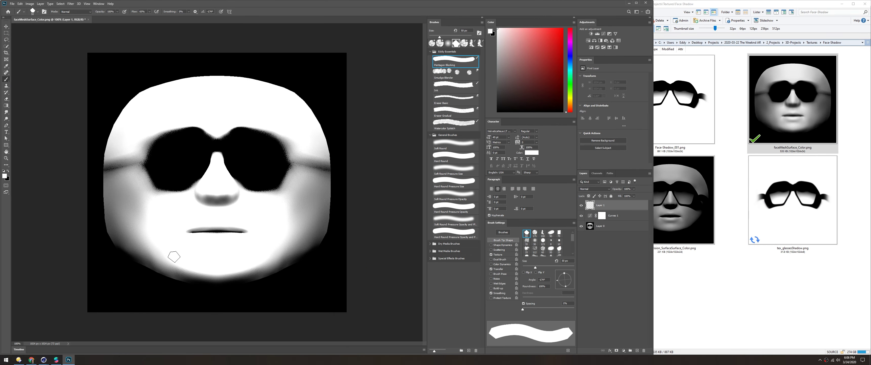
mouse_move(166, 253)
mouse_down()
mouse_move(86, 291)
mouse_move(230, 200)
mouse_move(95, 97)
mouse_up()
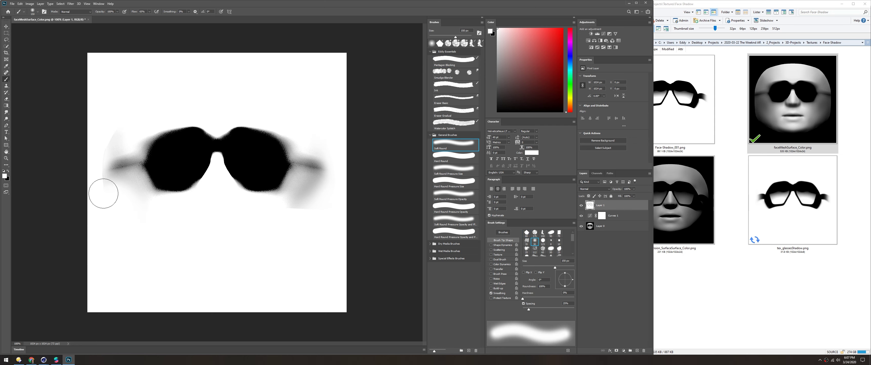
Blur the merged sunglasses shadow and export it as tex_glassesShadow_002.png
click(68, 5)
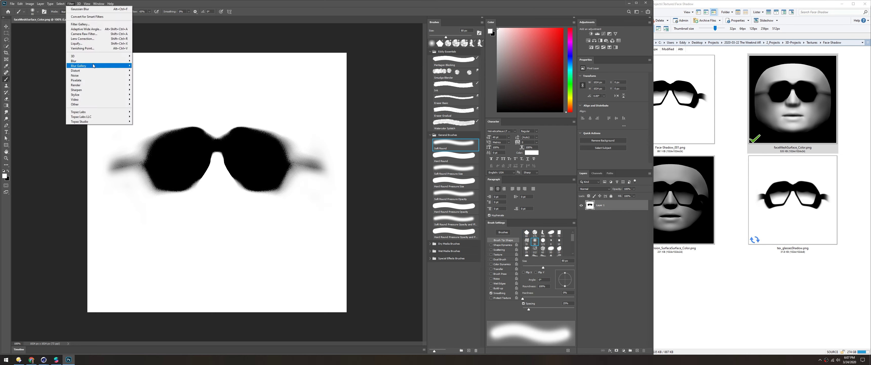
click(95, 73)
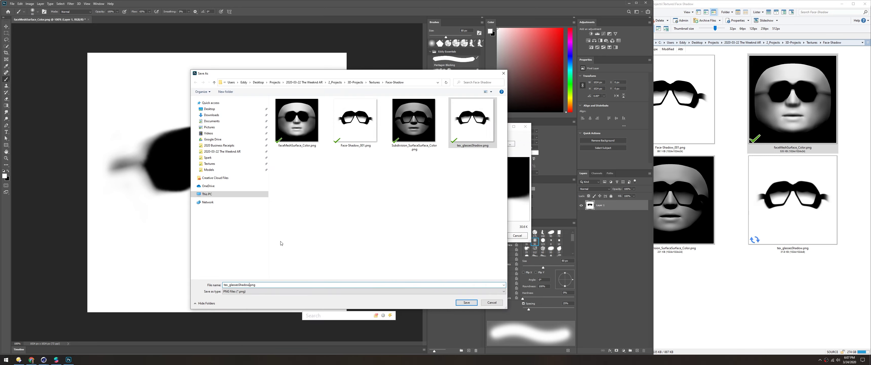
key(Return)
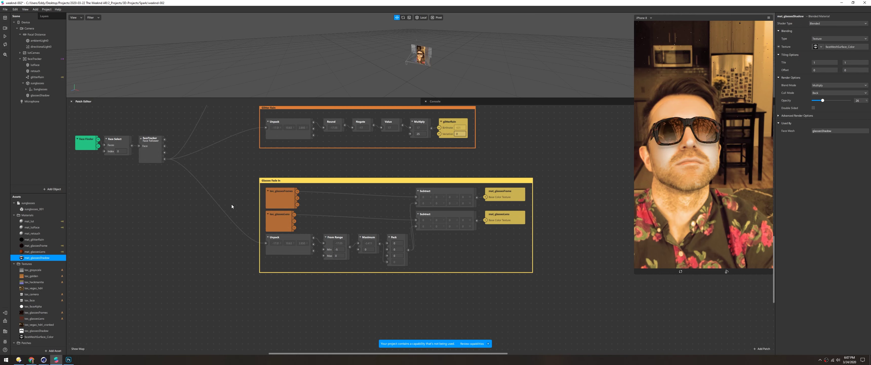
In Spark AR, assign tex_glassesShadow_002 to the mat_glassesShadow material, use the Flat shader and adjust its colour and opacity
click(842, 46)
click(828, 142)
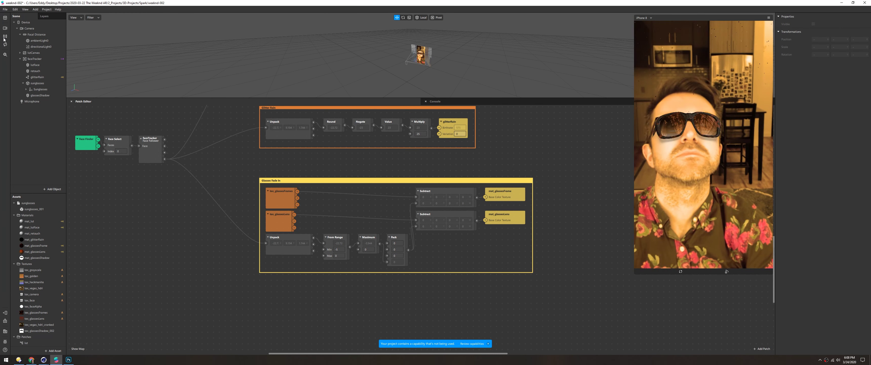
click(37, 258)
click(818, 46)
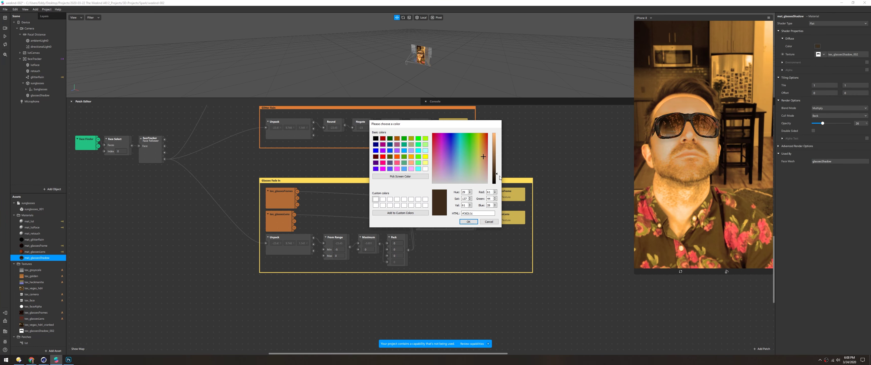
drag(823, 123, 870, 128)
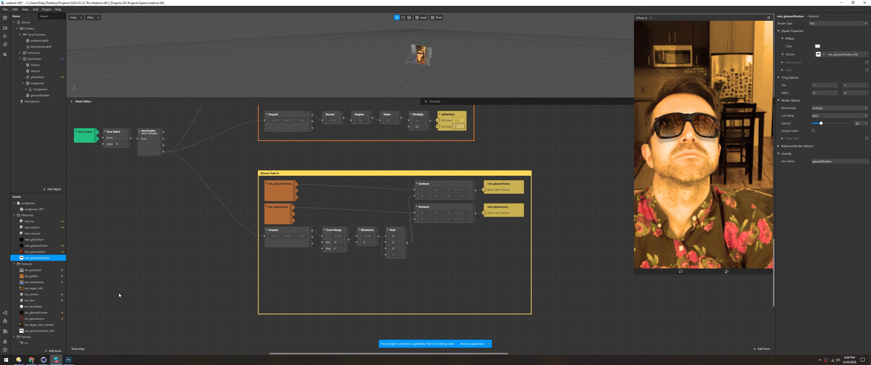
Add the glasses shadow texture to the Glasses Fade In group and connect it through a Subtract patch to mat_glassesShadow's diffuse texture
drag(37, 331, 282, 267)
click(501, 272)
drag(407, 242, 419, 298)
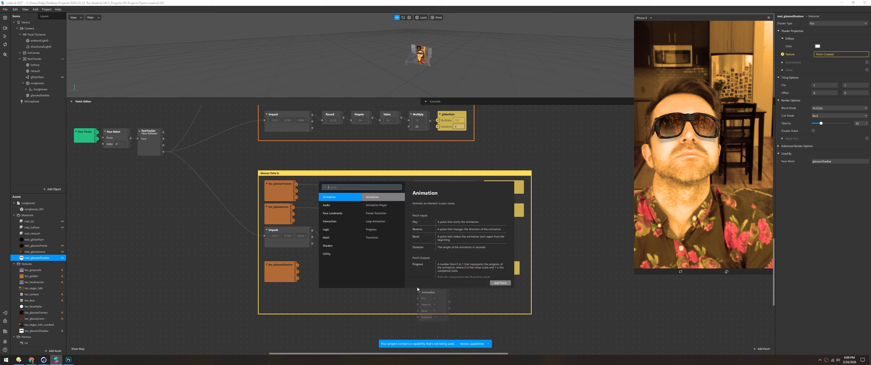
click(360, 195)
click(424, 312)
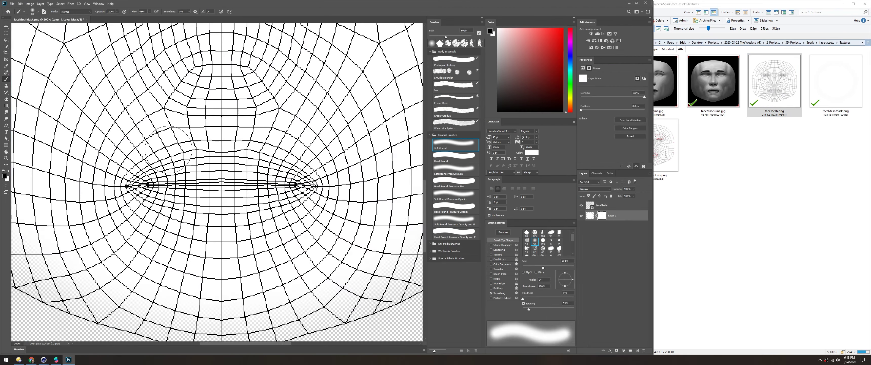
In the faceMeshMask Photoshop document, mask out the mouth area of Layer 1 with a smaller soft round brush
key(ctrl+1)
key(Escape)
alt+scroll(185, 229, up, 1)
key(bracketleft)
key(bracketleft)
key(bracketleft)
key(bracketleft)
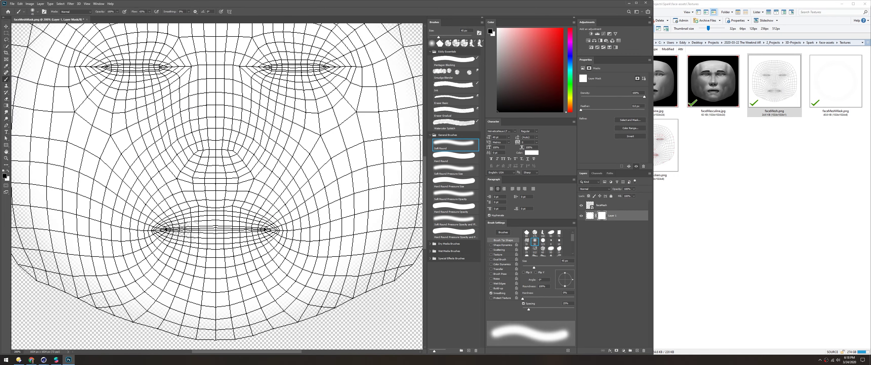
Hide the wireframe layer, export the face mask with its mouth cutout as a PNG and switch to Spark AR
click(581, 205)
key(ctrl+minus)
key(ctrl+minus)
click(12, 3)
click(102, 66)
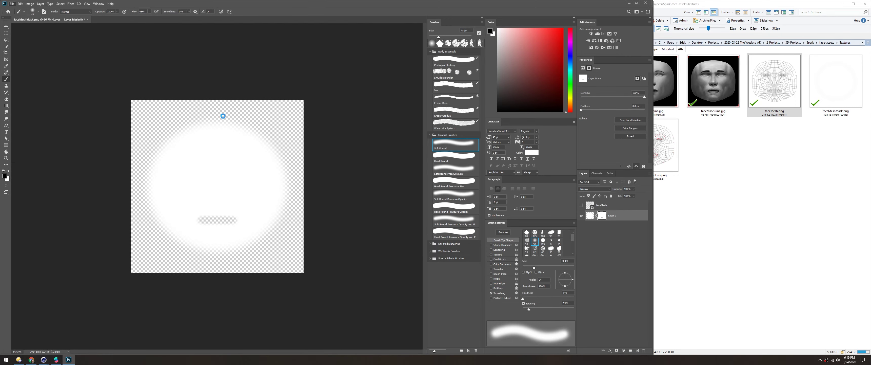
click(509, 143)
click(663, 135)
click(56, 359)
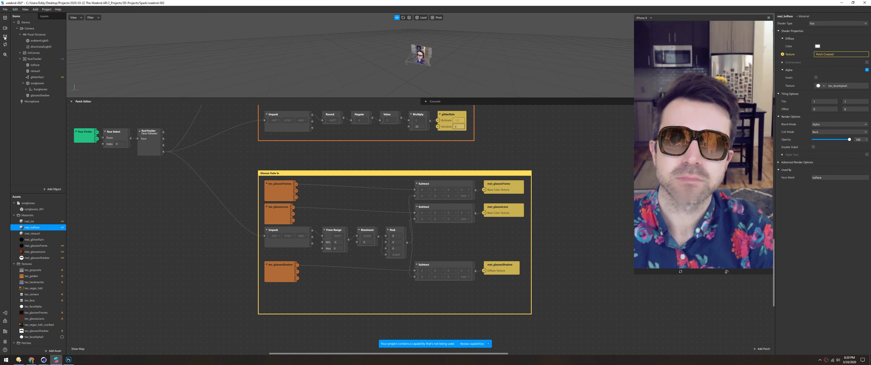
In Photoshop, hide the wireframe layer and export the face mask as tex_faceAlpha_002.png to the textures folder
click(68, 360)
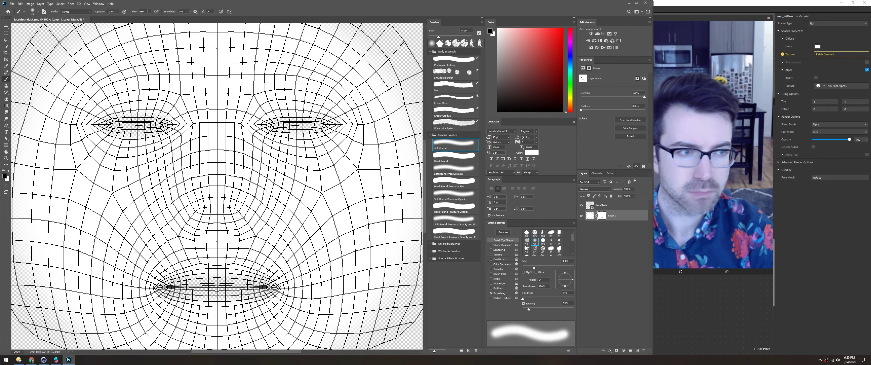
key(ctrl+1)
click(581, 205)
click(12, 3)
mouse_move(40, 65)
click(91, 74)
key(Return)
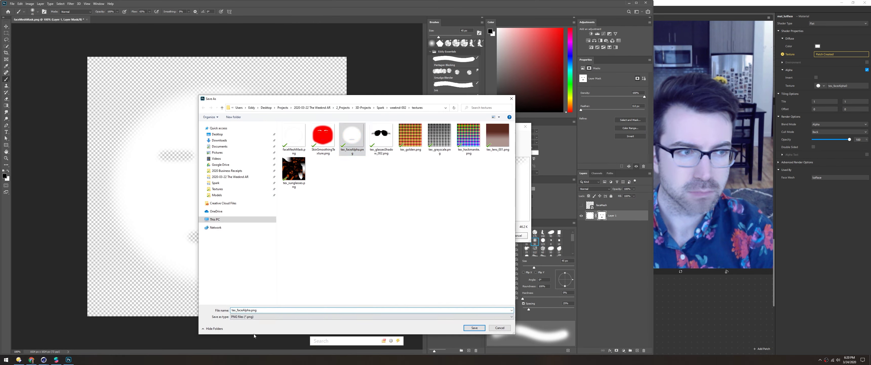
key(Return)
Switch to Spark AR and import tex_faceAlpha_002.png as the alpha texture of the selected face material
click(56, 360)
click(822, 85)
click(835, 180)
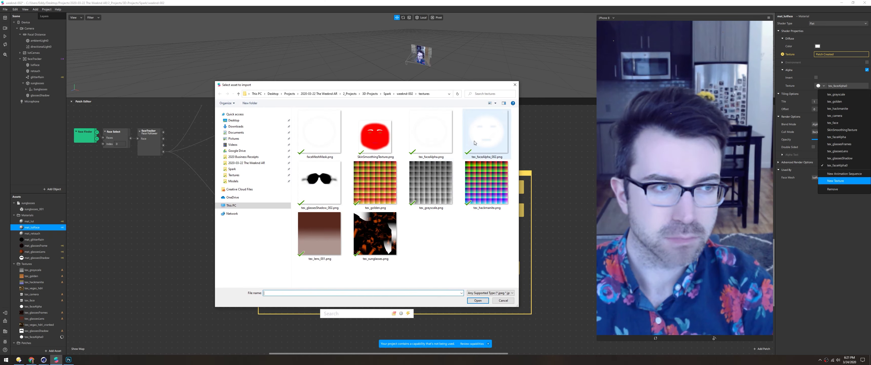
double_click(474, 143)
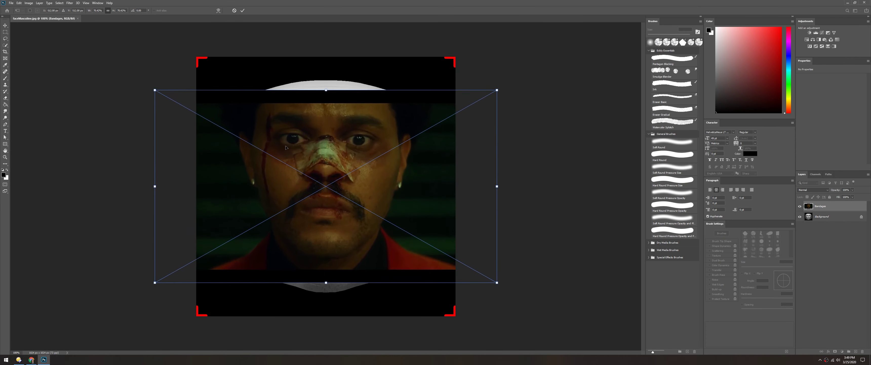
In Photoshop, place the Bandages image over the face template, set it to 50% opacity and scale it to match the face
key(Return)
key(5)
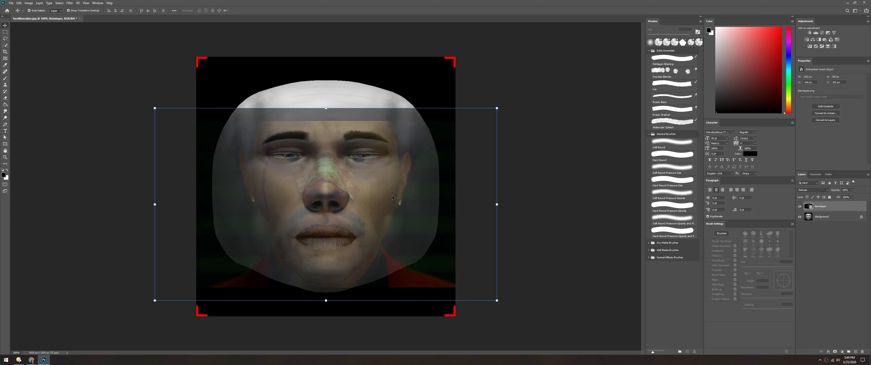
key(ctrl+t)
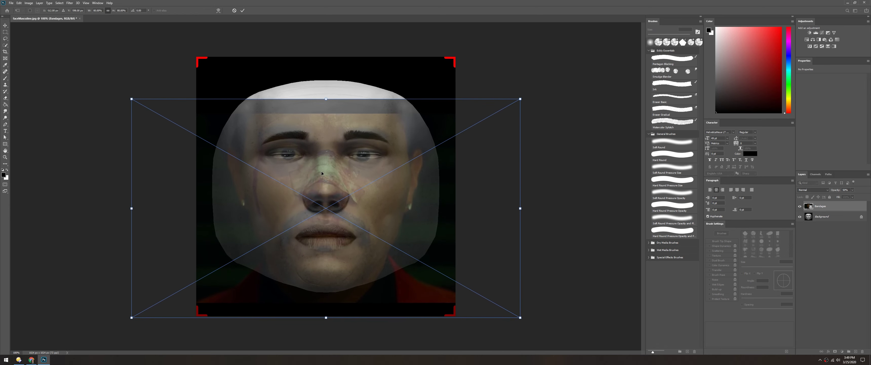
click(801, 206)
click(800, 207)
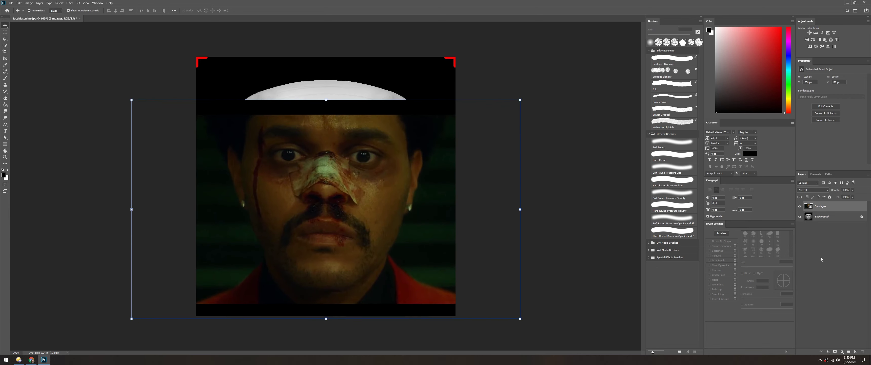
Set the Bandages layer to 75% opacity and fine-tune its vertical alignment with the template's eyes, nose and mouth
key(0)
key(7)
key(5)
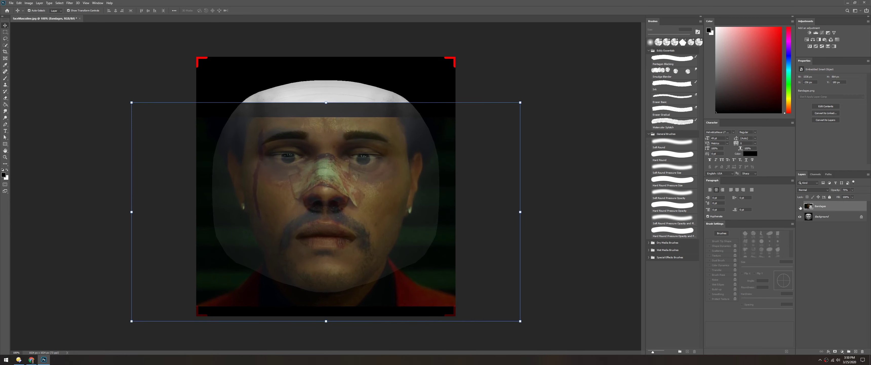
click(800, 206)
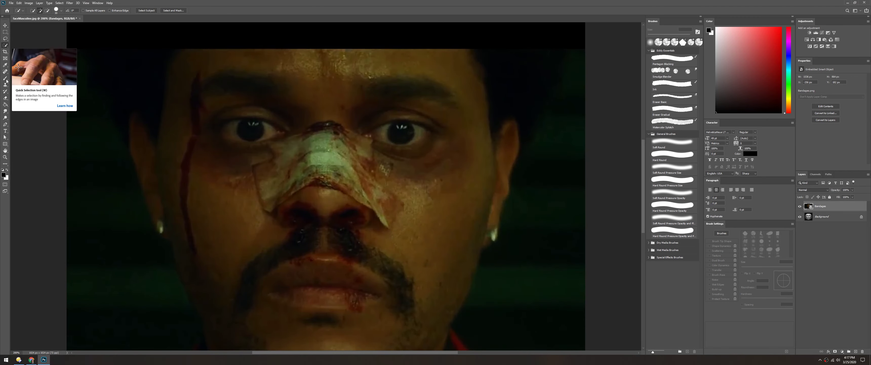
Trace a path closely around the nose bandage and its torn edges on the Bandages layer
drag(6, 124, 34, 126)
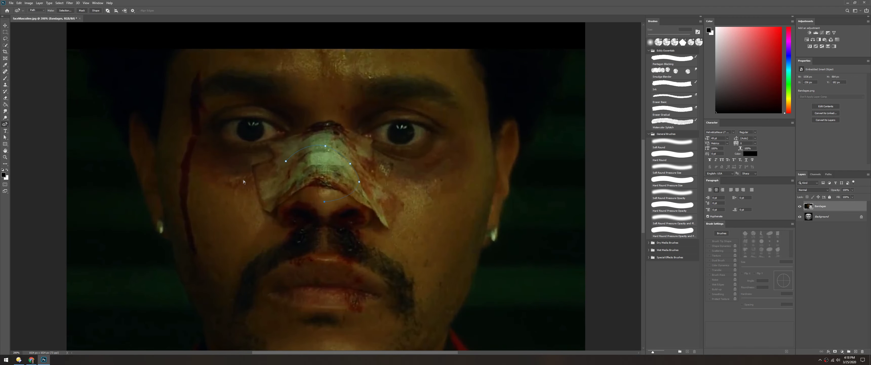
key(ctrl+plus)
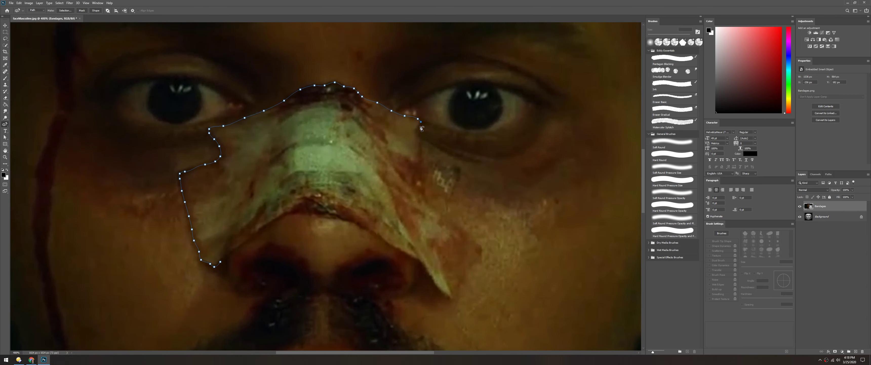
key(ctrl+minus)
click(459, 230)
click(474, 242)
click(480, 247)
click(481, 256)
click(480, 262)
drag(476, 267, 506, 196)
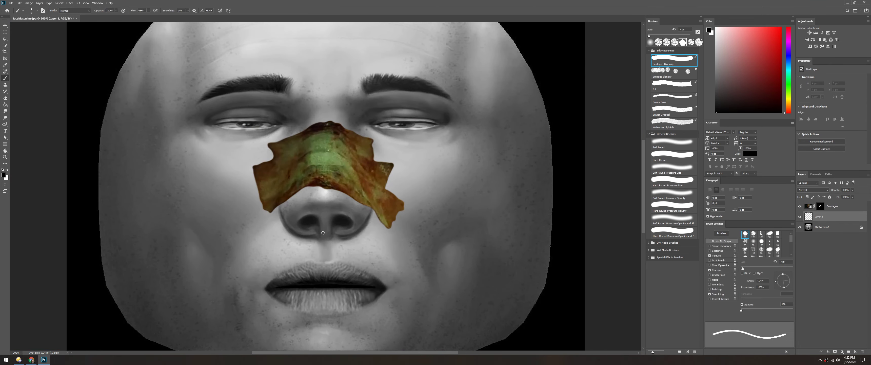
Paint black shadows beneath the bandage's lower edges on Layer 1 and blend them with the Smudge Blender brush
drag(272, 212, 287, 199)
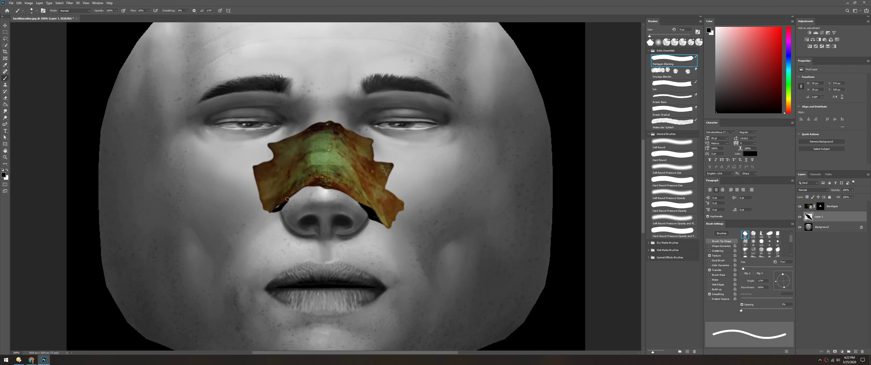
click(656, 75)
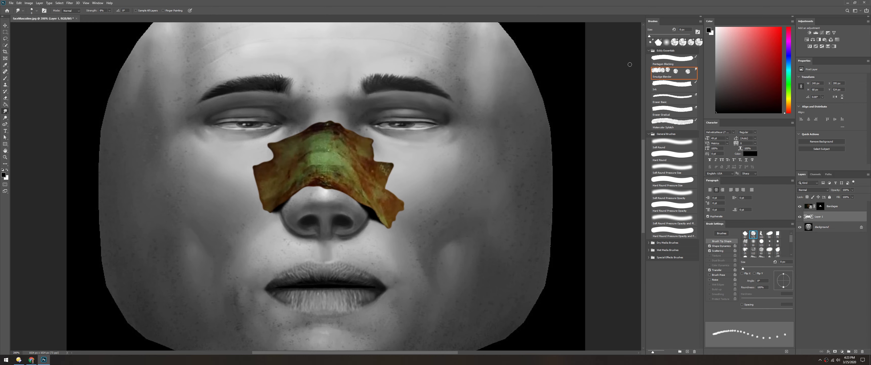
click(672, 59)
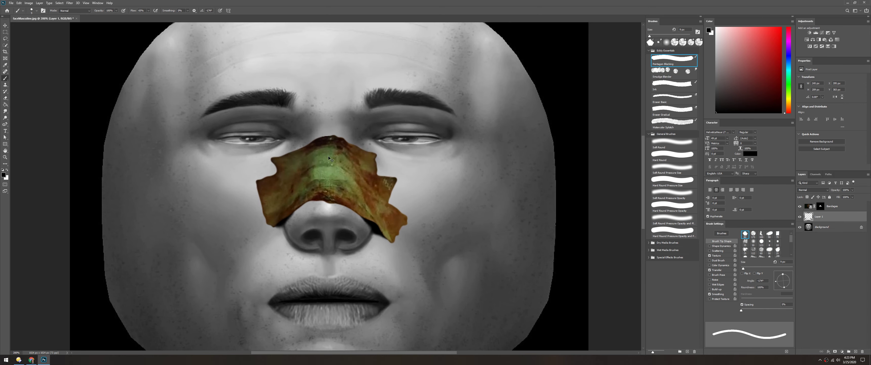
alt+scroll(322, 139, up, 2)
scroll(287, 156, down, 2)
alt+scroll(288, 156, down, 1)
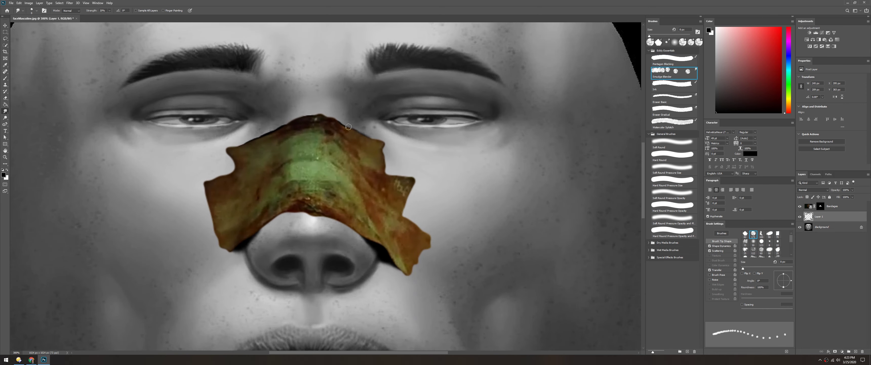
Put the bandage in a masked group and fade its outer side edges with a low-opacity soft round brush
key(alt+bracketright)
key(ctrl+backslash)
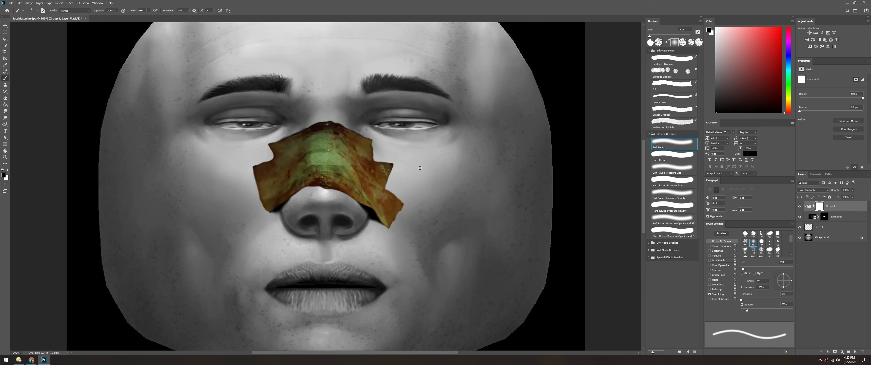
key(bracketright)
key(bracketright)
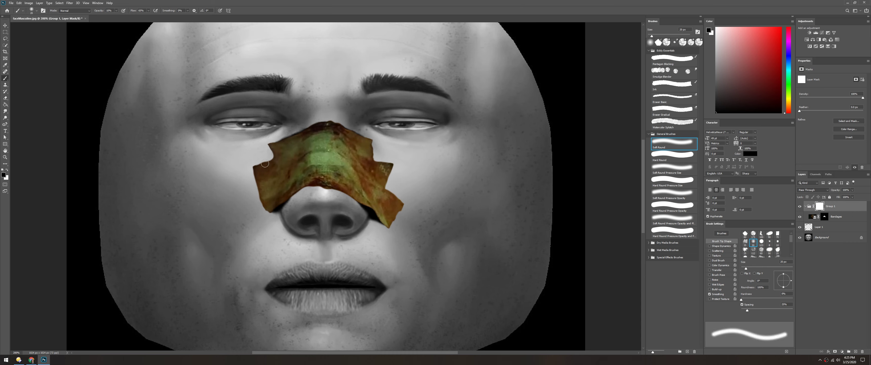
key(bracketleft)
mouse_move(255, 168)
mouse_down()
mouse_move(259, 213)
mouse_move(264, 161)
mouse_up()
mouse_move(421, 261)
mouse_down()
mouse_move(401, 217)
mouse_move(405, 188)
mouse_move(387, 178)
mouse_up()
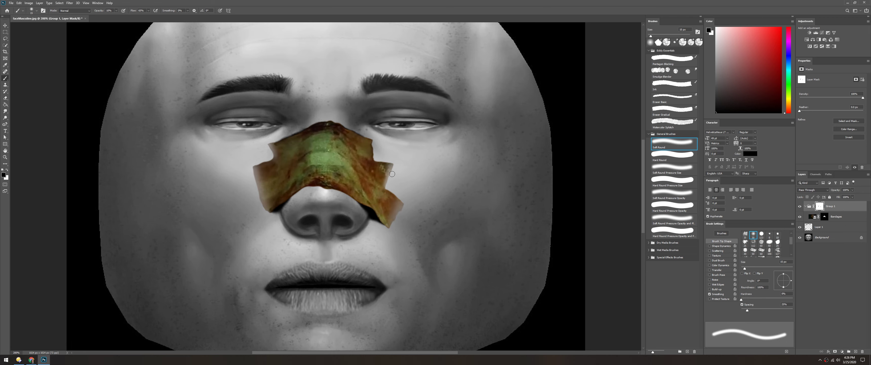
Add a Color Balance adjustment clipped to the Bandages layer and shift its midtones to make the bandage redder
key(ctrl+minus)
click(842, 352)
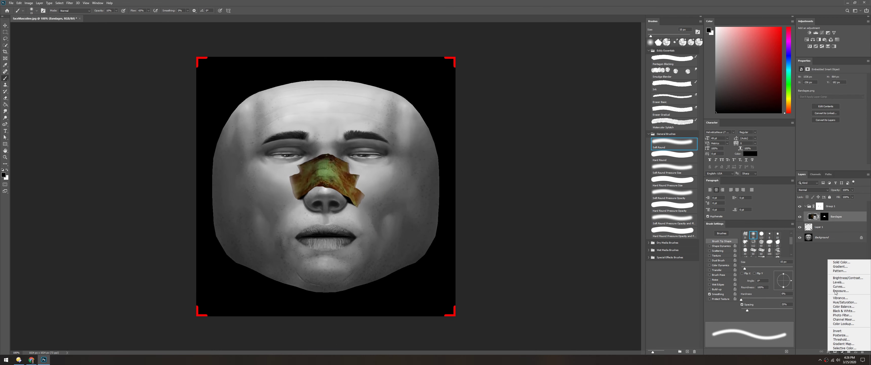
click(846, 308)
drag(824, 97, 826, 98)
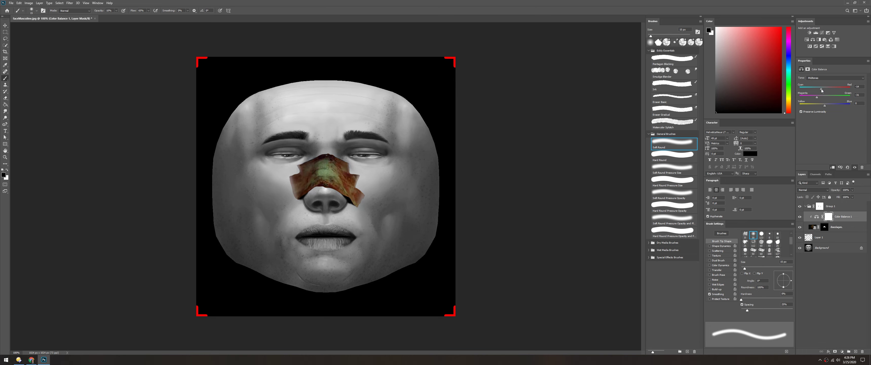
Place Bandages.png as a small corner reference and organise the layers as Bandage Group, Bandage Shadows and a new Dark Eyes layer
key(alt+Tab)
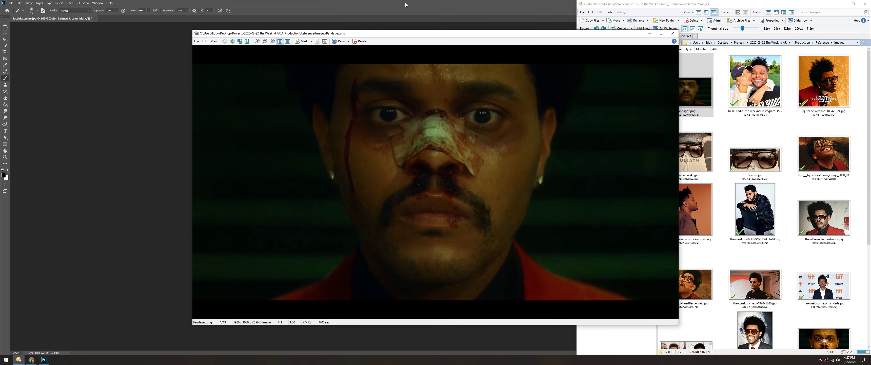
key(alt+Tab)
click(840, 207)
key(ctrl+shift+bracketleft)
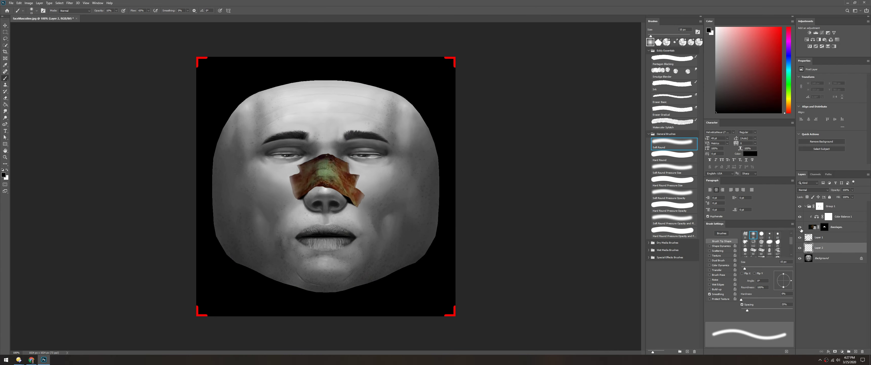
key(v)
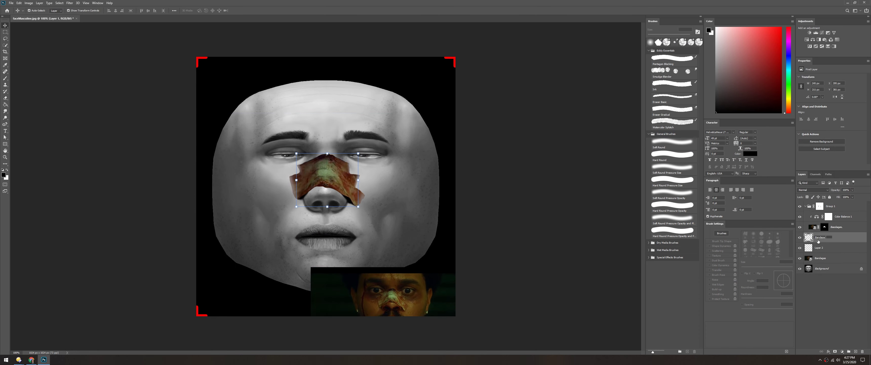
click(842, 207)
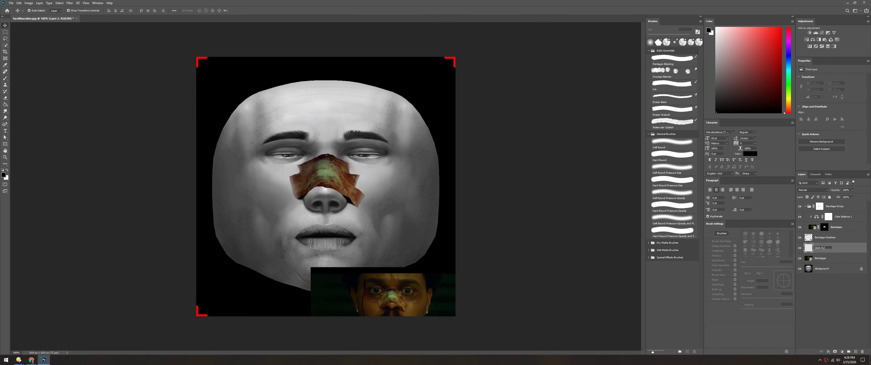
Try a dark brown soft round stroke below the eye on Dark Eyes, undo it and set the brush opacity to 50%
key(b)
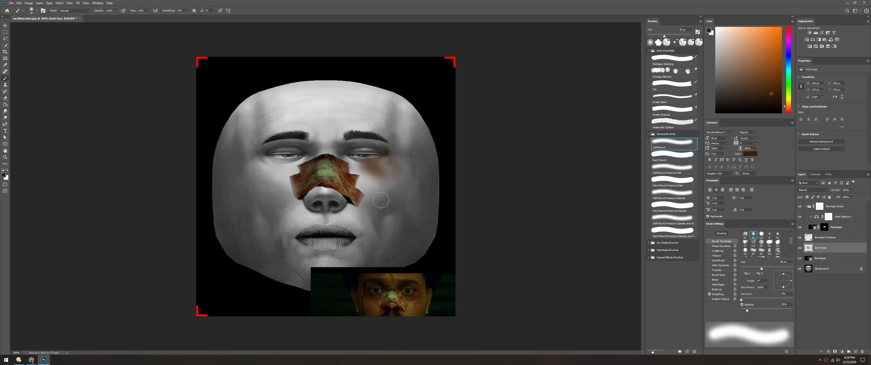
key(ctrl+z)
key(5)
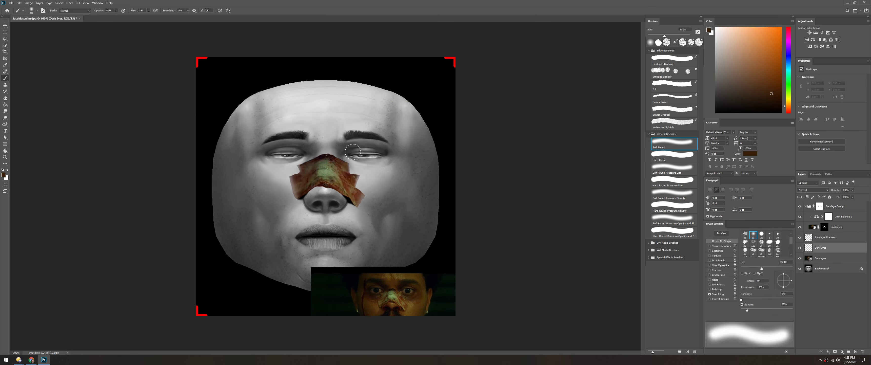
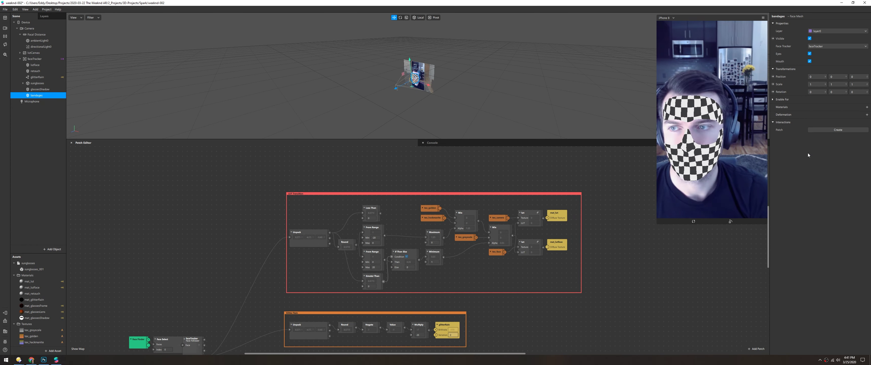
In Spark AR, assign a new material named mat_bandages with the Flat shader to the bandages face mesh
click(867, 107)
click(797, 115)
click(834, 54)
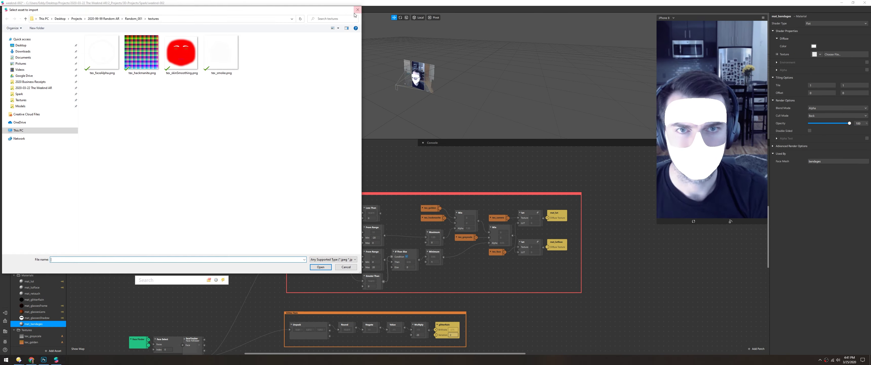
click(358, 9)
Add tex_bandages_001 to the Patch Editor below the glasses group and create a patch for mat_bandages' diffuse texture
scroll(217, 228, down, 6)
scroll(201, 172, up, 4)
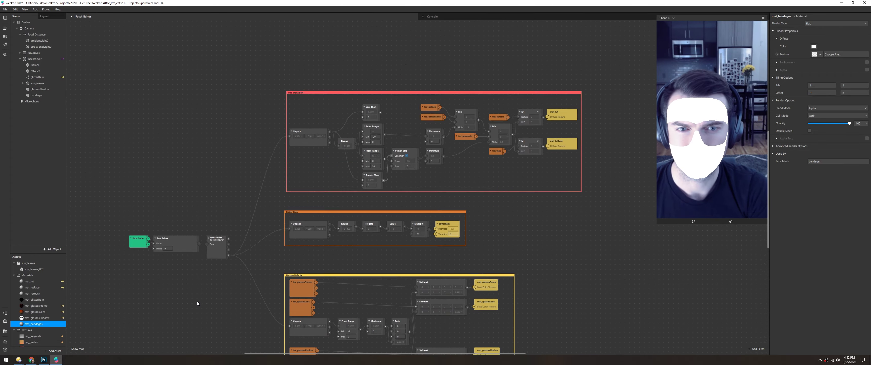
scroll(198, 303, down, 4)
click(19, 339)
drag(684, 78, 290, 238)
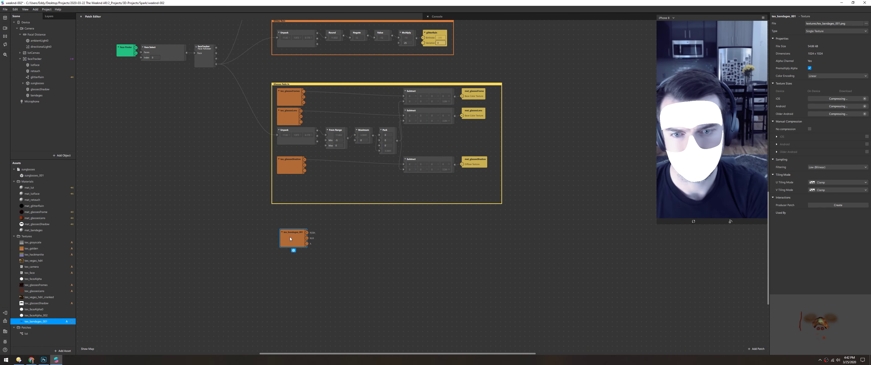
click(33, 230)
click(777, 54)
Duplicate the glasses fade's Unpack, From Range, Maximum, Pack and shadow Subtract patches and position the copies below the group
click(284, 129)
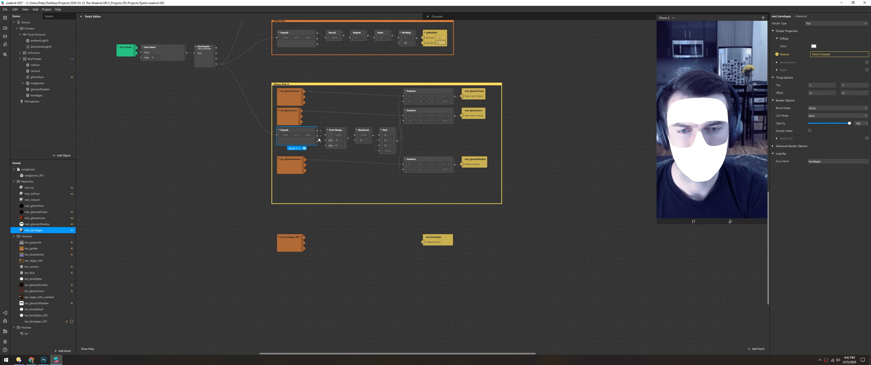
shift+click(336, 129)
shift+click(363, 130)
shift+click(385, 130)
shift+click(411, 159)
key(ctrl+c)
key(ctrl+v)
drag(331, 268, 335, 283)
Arrange the bandage patches so tex_bandages_001 feeds the copied Subtract patch, which drives the mat_bandages diffuse texture
drag(438, 238, 530, 242)
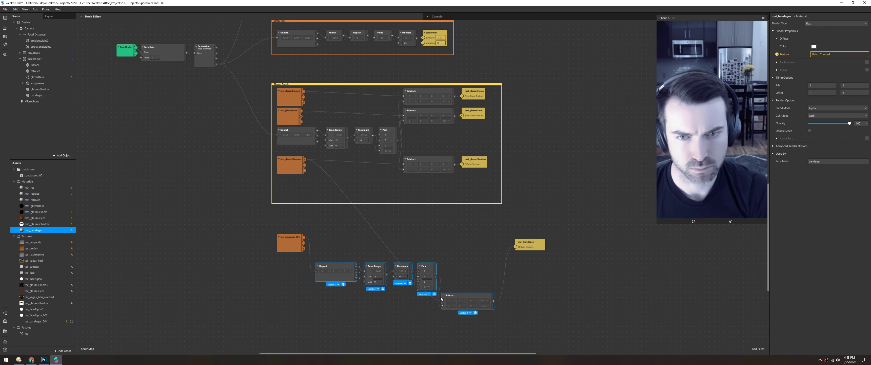
click(453, 295)
drag(453, 295, 453, 232)
drag(290, 243, 411, 228)
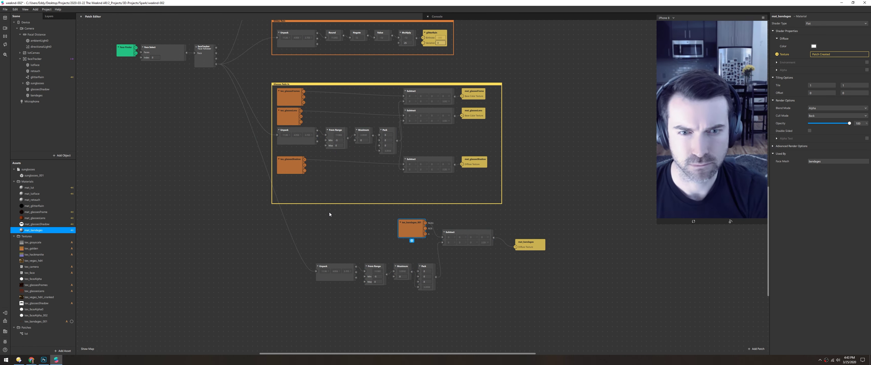
Collapse the three glasses texture patches in the Glasses Fade In group and move them beside their Subtract patches
click(278, 158)
drag(291, 159, 378, 159)
click(279, 110)
click(278, 90)
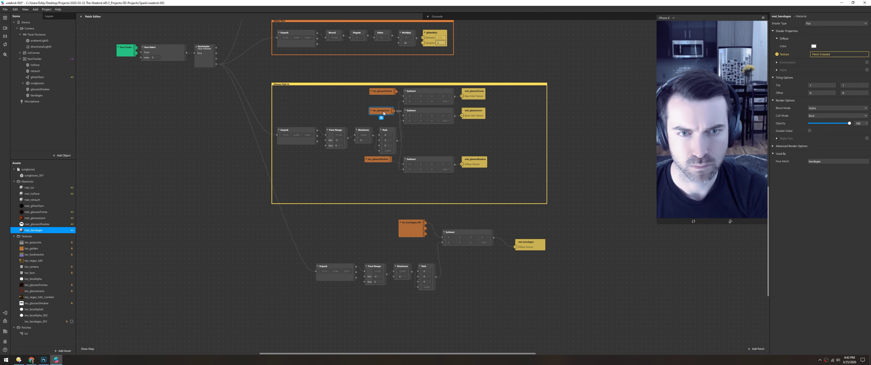
drag(381, 112, 400, 112)
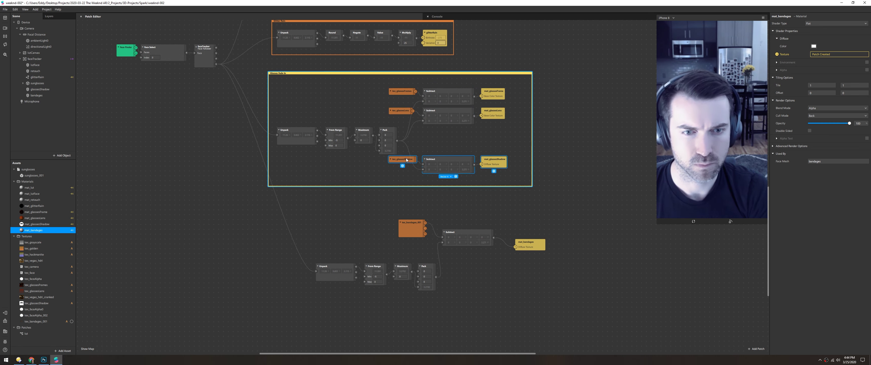
Align the glasses shadow patches beneath the lens patches and shift all three glasses texture rows within their yellow comment
drag(441, 158, 440, 129)
drag(385, 84, 510, 144)
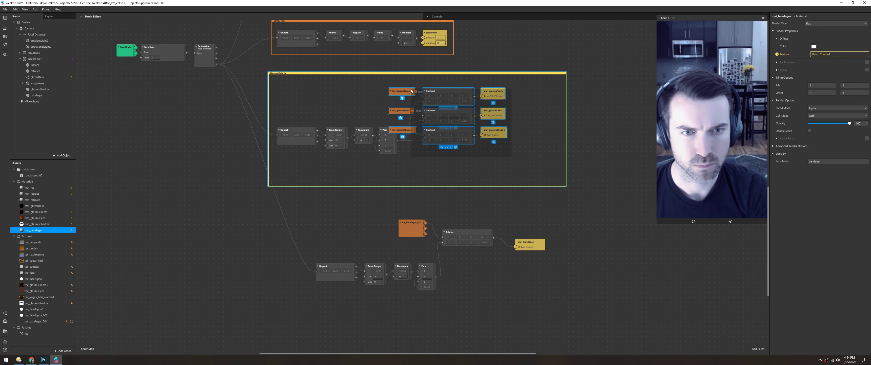
drag(439, 91, 464, 115)
click(355, 200)
Tidy the bandage patch chain by moving the mat_bandages patch and the Unpack-to-Pack group closer to the Subtract patch
drag(526, 242, 511, 232)
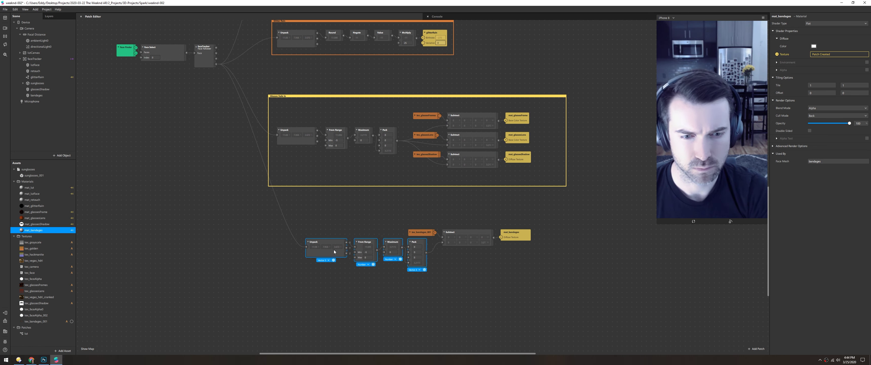
drag(305, 260, 440, 291)
drag(374, 266, 365, 241)
Set the maximum of the From Range patch in the bandage chain to -10
click(367, 251)
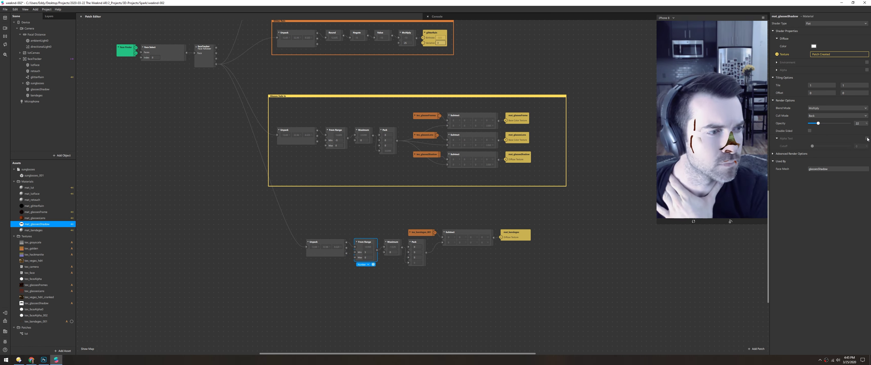
key(Up)
key(Up)
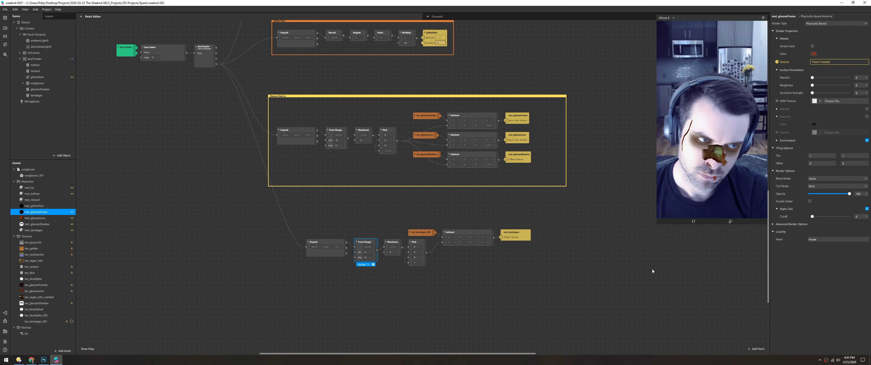
click(367, 257)
text(-)
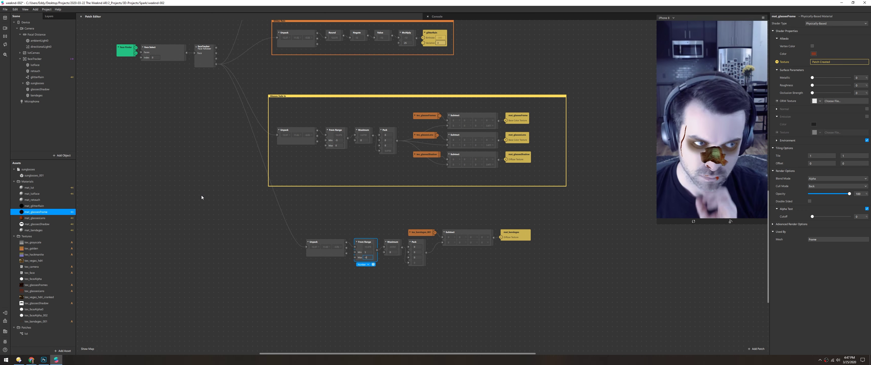
key(BackSpace)
text(10)
click(337, 140)
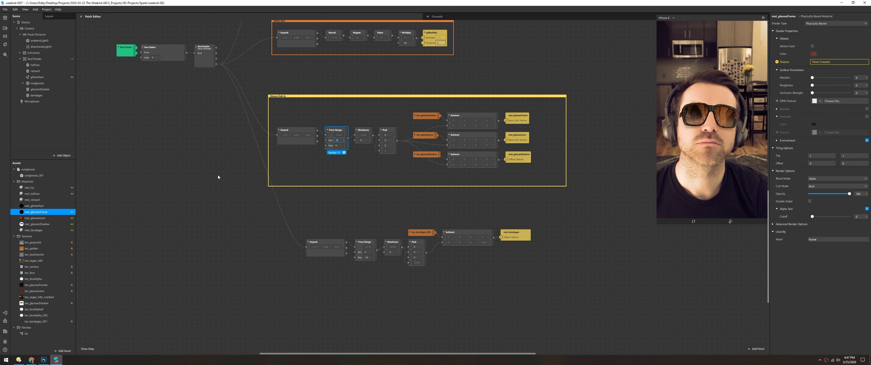
Move the bandages face mesh directly below retouch in the scene and toggle the preview's playback
drag(36, 95, 38, 68)
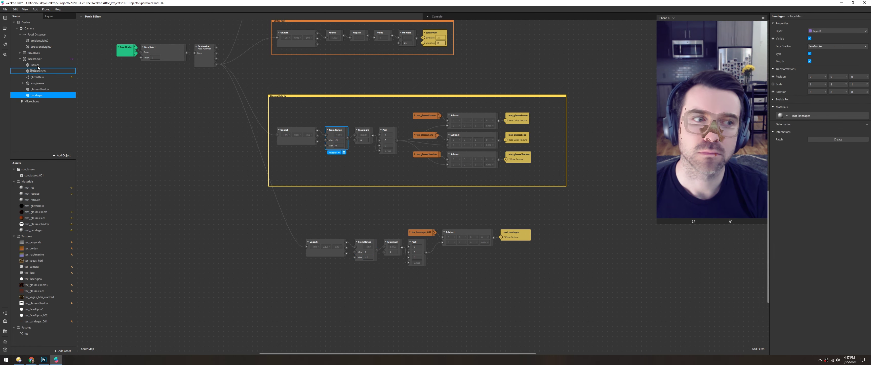
click(5, 37)
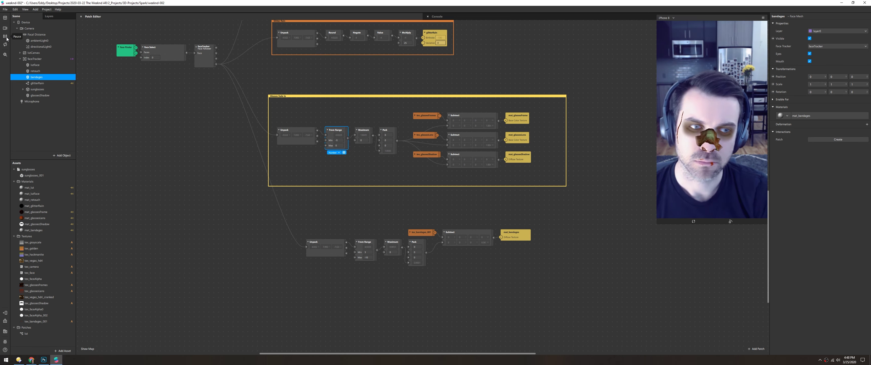
click(6, 36)
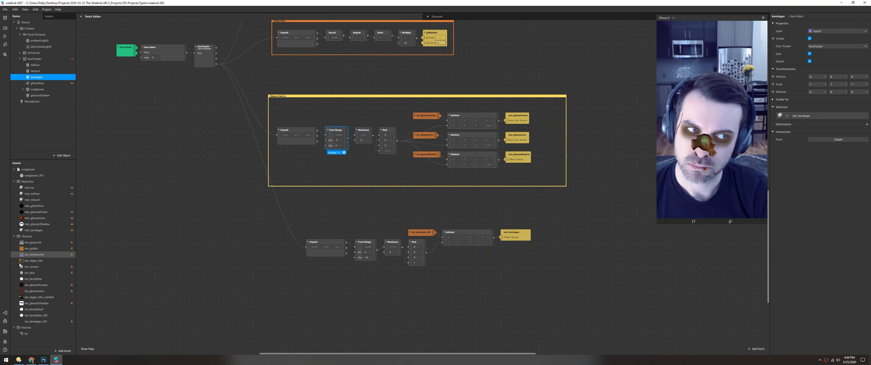
Set the mat_bandages emission color to grey with RGB 100, 100, 100
click(30, 310)
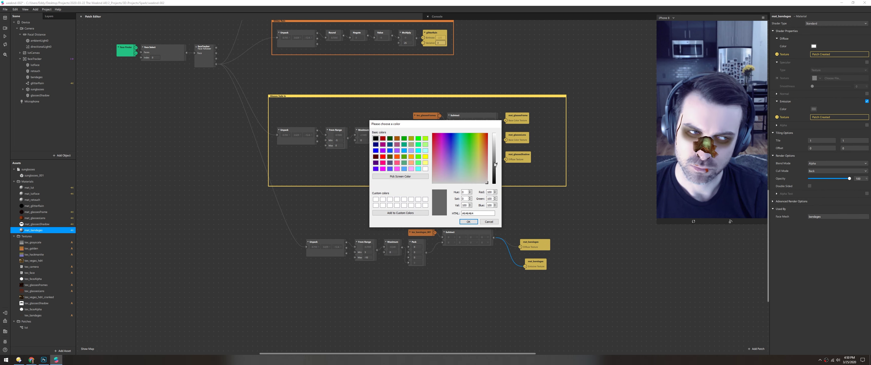
key(Return)
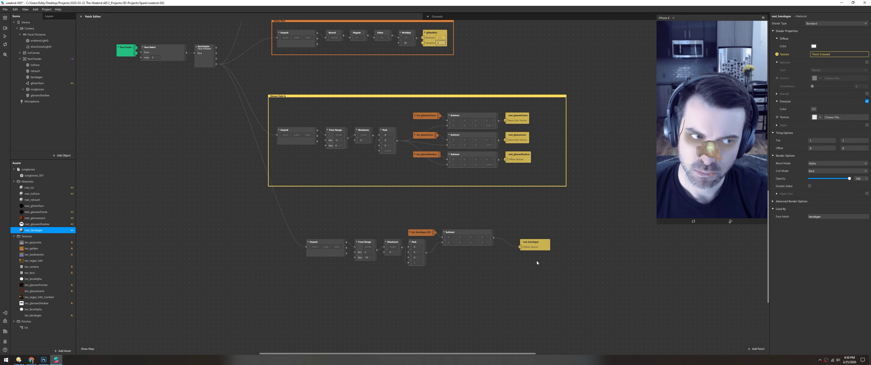
Switch to Photoshop and add a Curves adjustment layer above Color Balance 1 to brighten the bandage
click(44, 359)
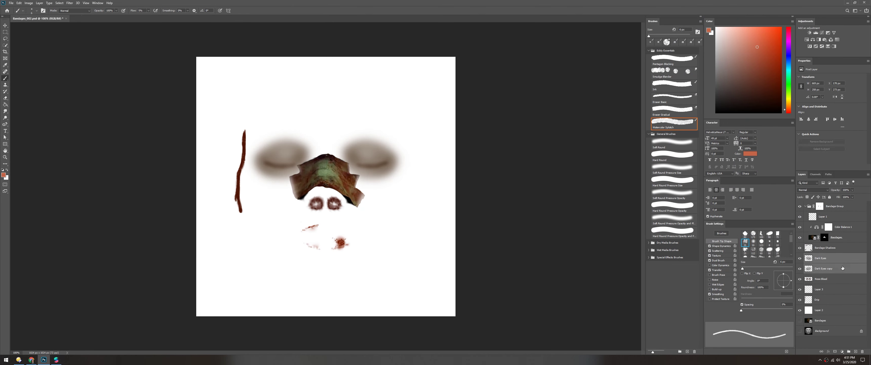
click(842, 351)
click(839, 241)
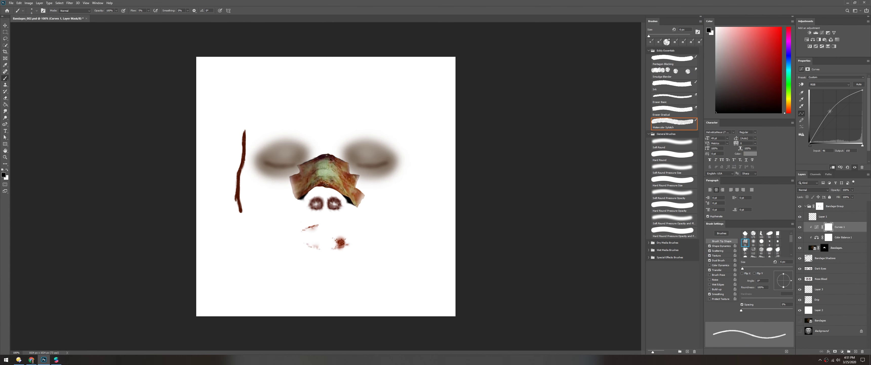
click(839, 278)
key(v)
key(ctrl+z)
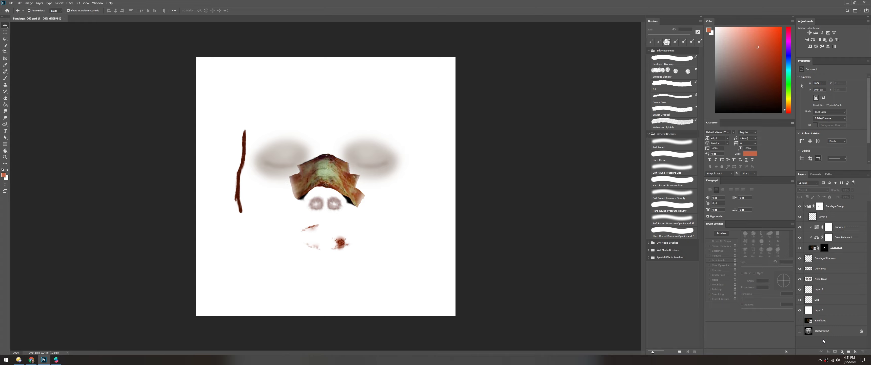
Export the artwork as the transparent PNG tex_bandages_002.png into the Bandages exports folder
click(11, 5)
click(99, 152)
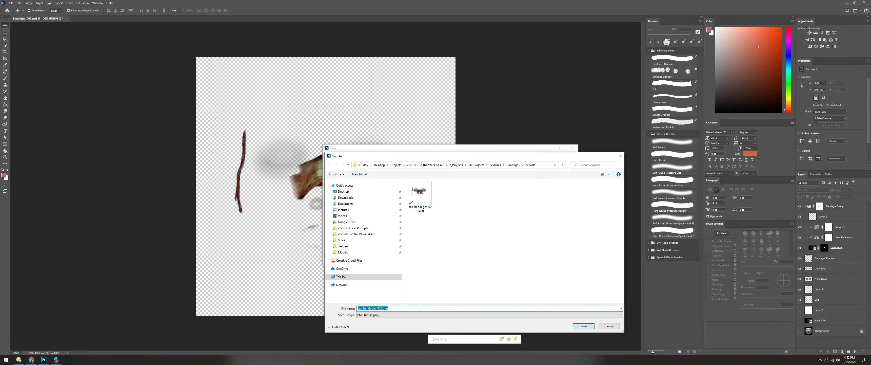
key(Return)
Switch to Spark AR Studio, add tex_bandages_002 to the patch graph and connect it to the bandage Subtract patch
key(alt+Tab)
drag(36, 321, 374, 206)
drag(399, 205, 441, 237)
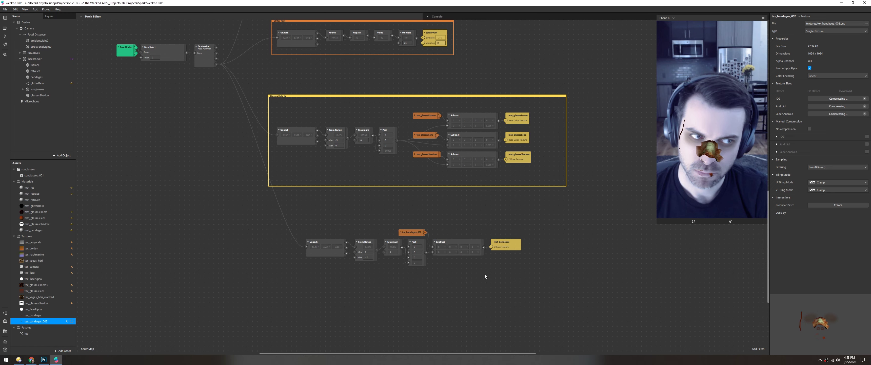
Make mat_bandages a Physically-Based material with Environment enabled and adjust its roughness
click(33, 230)
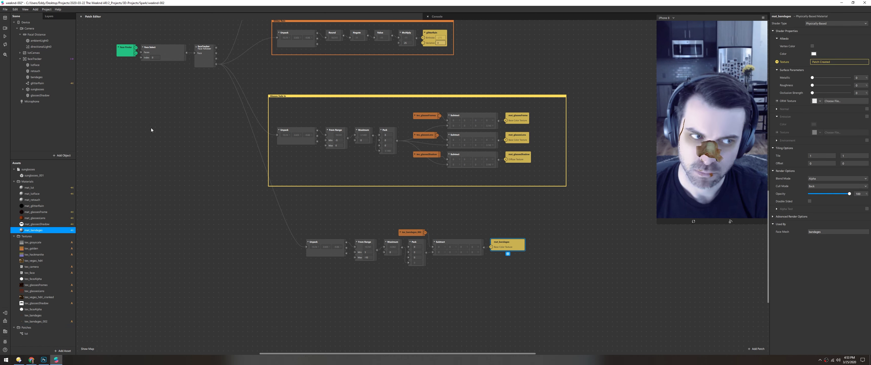
click(867, 140)
click(834, 85)
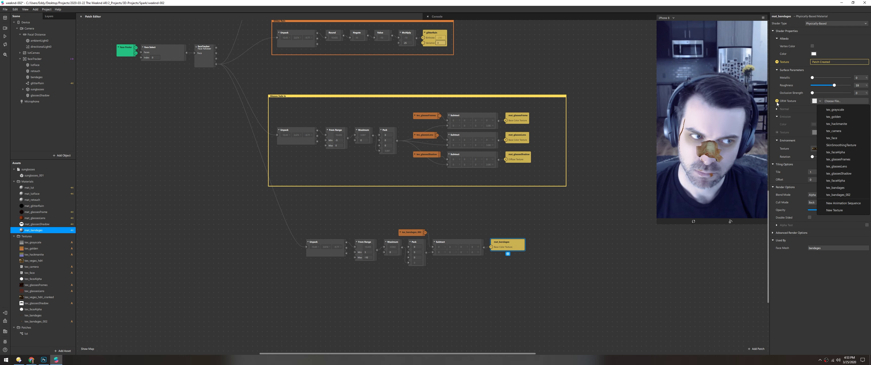
click(776, 101)
Raise the roughness of mat_bandages to about 80 and enable its Normal option
drag(812, 78, 842, 85)
click(867, 109)
click(777, 117)
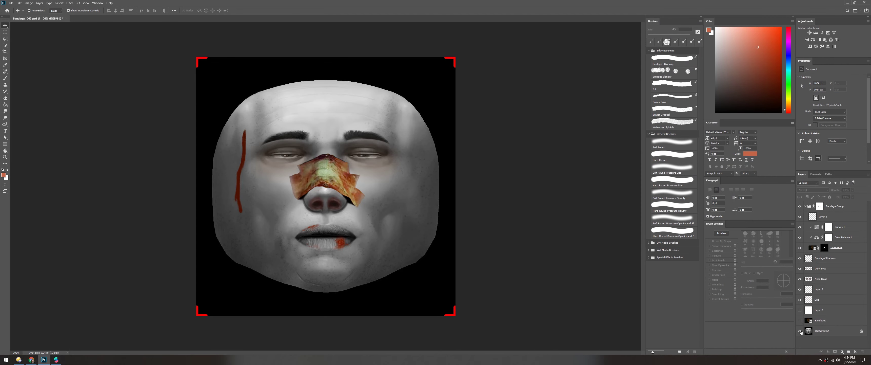
Toggle the lower Bandages layer's visibility in Photoshop and review the task list in The Weeknd Filter document
click(799, 320)
click(800, 320)
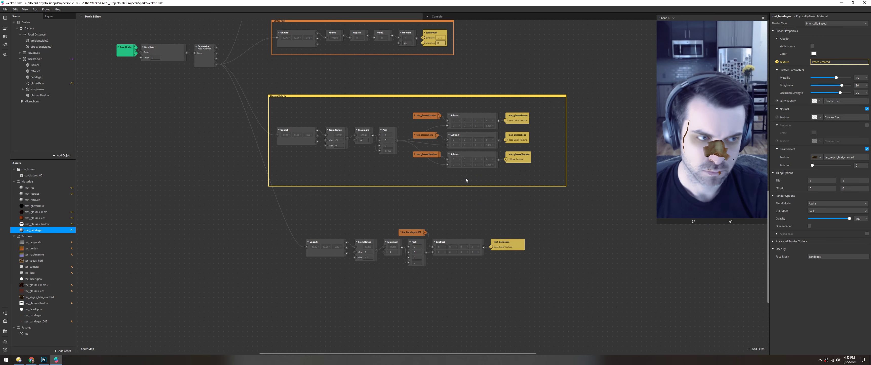
key(alt+Tab)
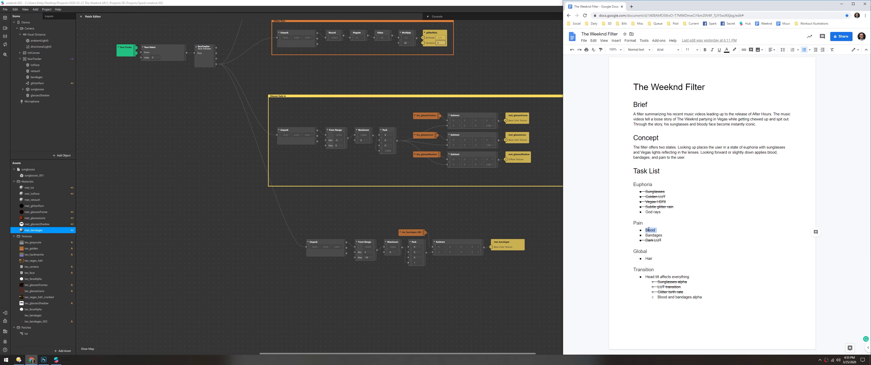
Return to Spark AR Studio, group the bandage patches in a comment titled Bandage Fade In and save the project
click(471, 287)
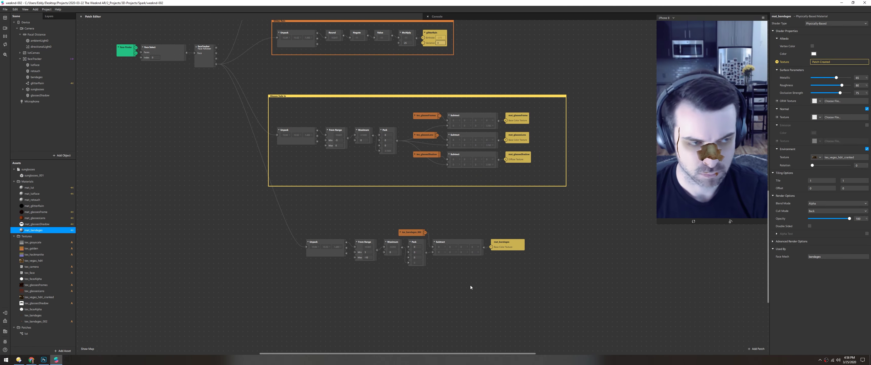
key(ctrl+z)
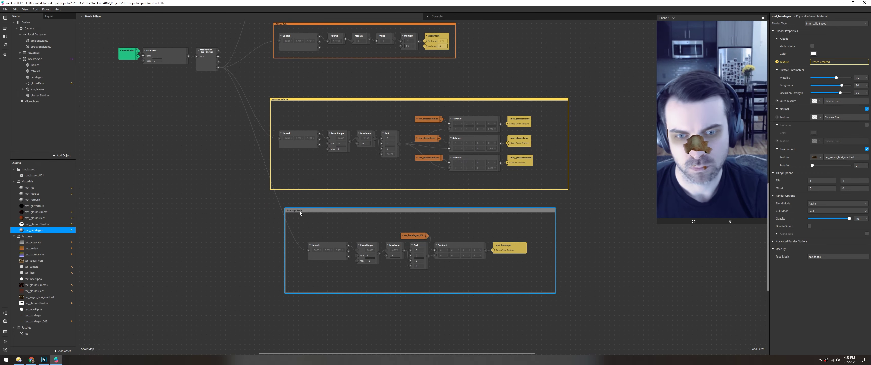
key(ctrl+s)
Paste a Subtract patch below the Mix patches in the LUT comment and set its second value to 0.5
scroll(237, 220, up, 5)
scroll(250, 222, right, 2)
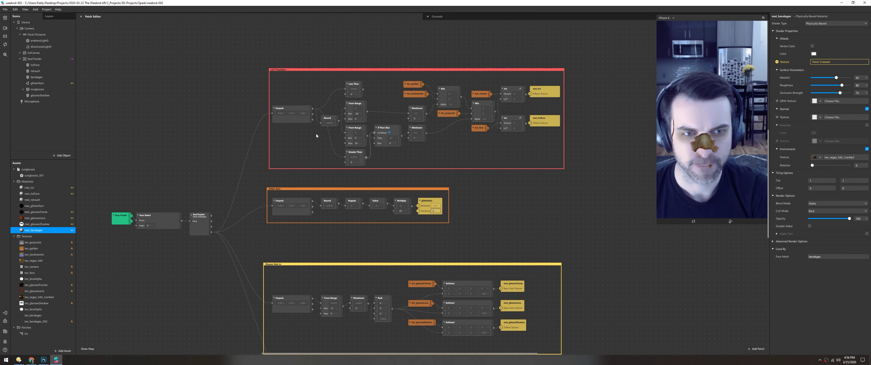
key(ctrl+v)
double_click(453, 164)
text(0.5)
key(Return)
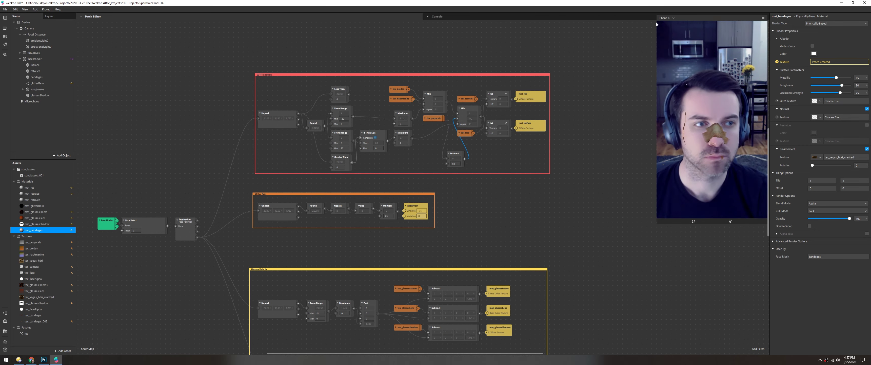
Set the mat_bandages metallic to 100 and occlusion strength to 0, and search Windows for "bitmap"
drag(836, 78, 813, 93)
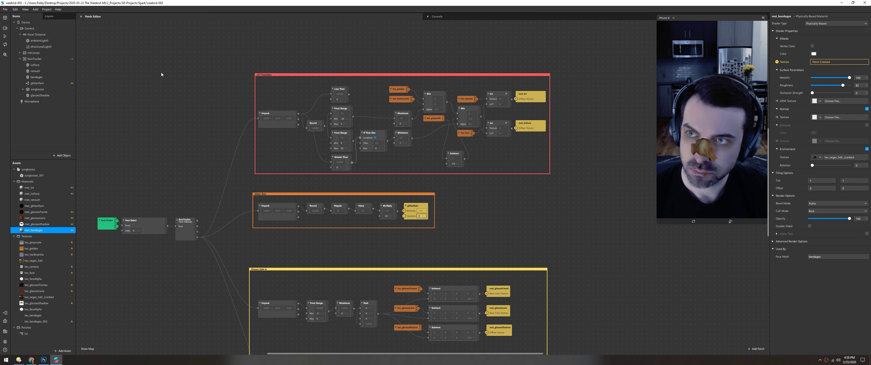
key(super)
text(bitmap)
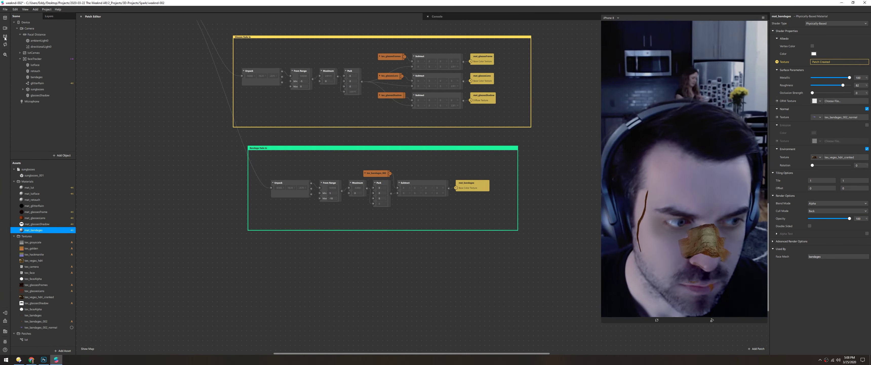
Fine-tune the roughness of mat_bandages and toggle the visibility of the lutFace mesh
mouse_move(843, 84)
mouse_down()
mouse_move(831, 85)
mouse_move(844, 86)
mouse_up()
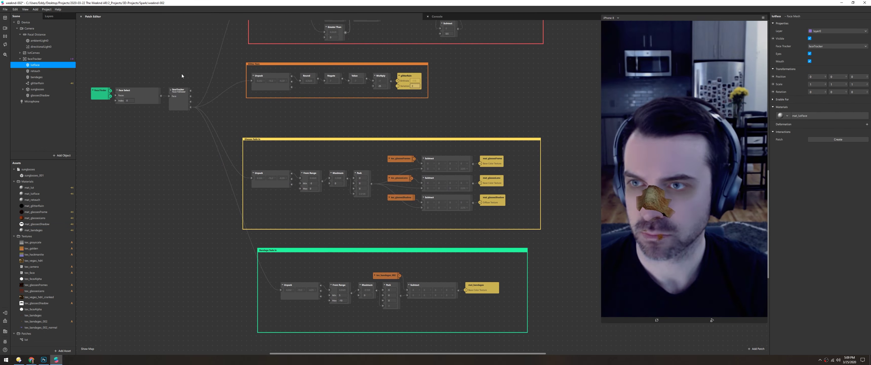
click(810, 39)
Place tex_grayscale beside the Subtract patch in the LUT comment and connect it as input, undoing unwanted edits
scroll(204, 123, up, 5)
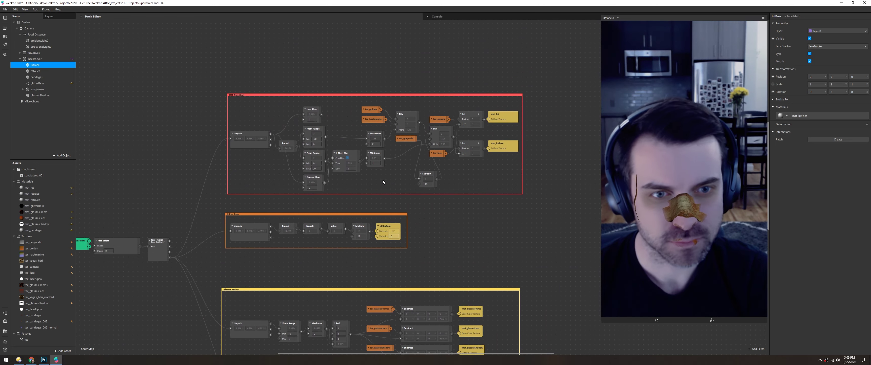
key(ctrl+z)
key(ctrl+z)
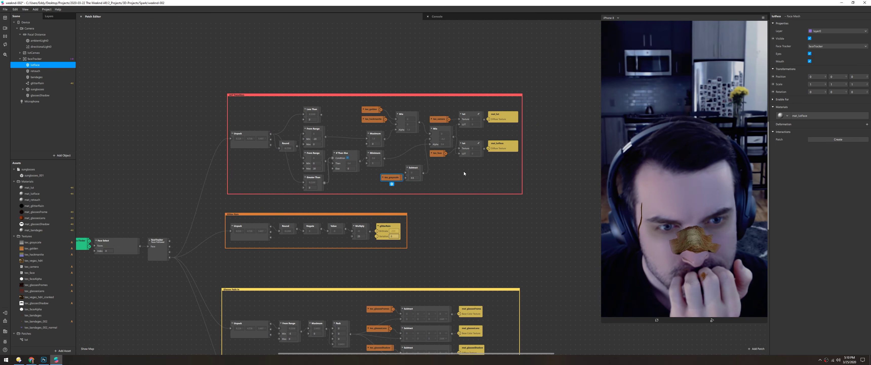
key(ctrl+z)
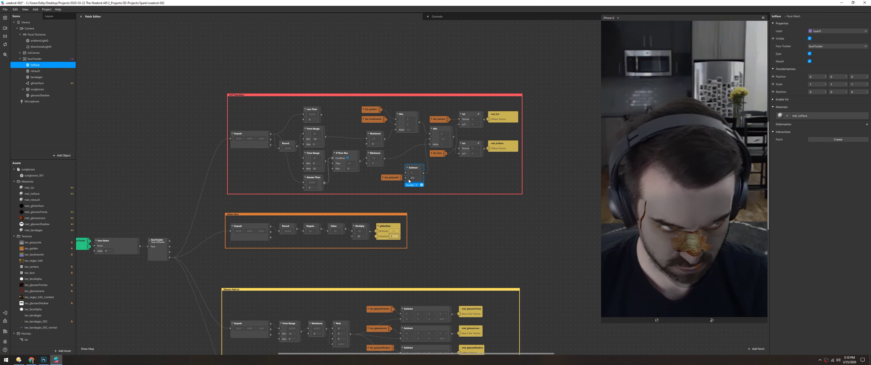
key(ctrl+z)
Change the data type of the Subtract patch in the LUT comment to Vector 4
click(867, 138)
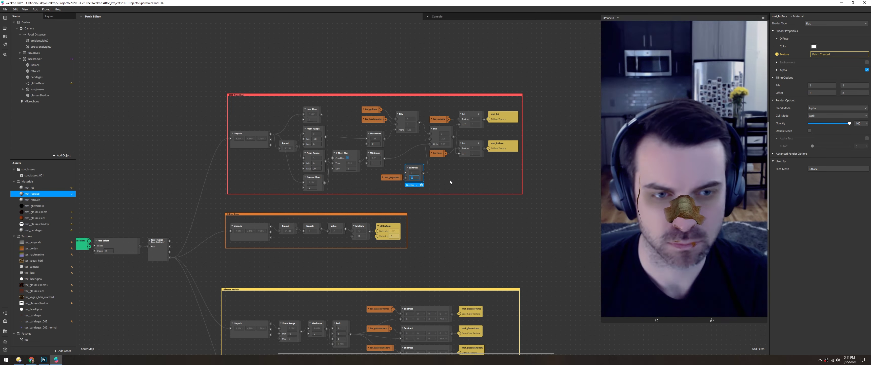
click(410, 185)
click(414, 213)
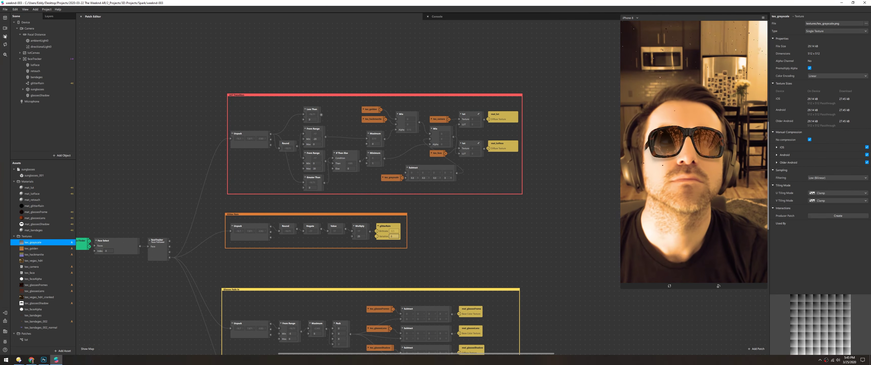
Set the blend mode of the mat_glitterRain material to Add
click(34, 205)
click(819, 178)
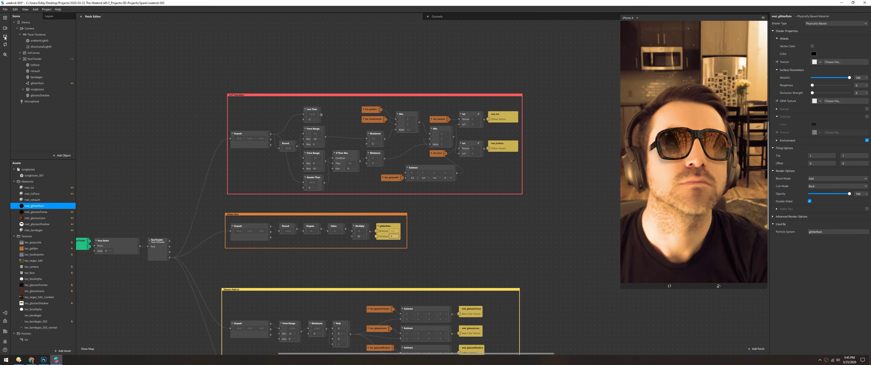
scroll(236, 237, down, 10)
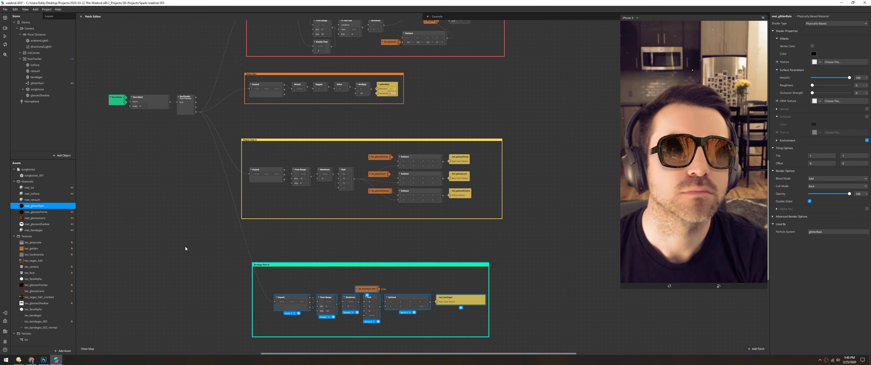
Import the tex_flare texture and add a canvas named flareCanvas with a rectangle inside it
drag(18, 360, 35, 335)
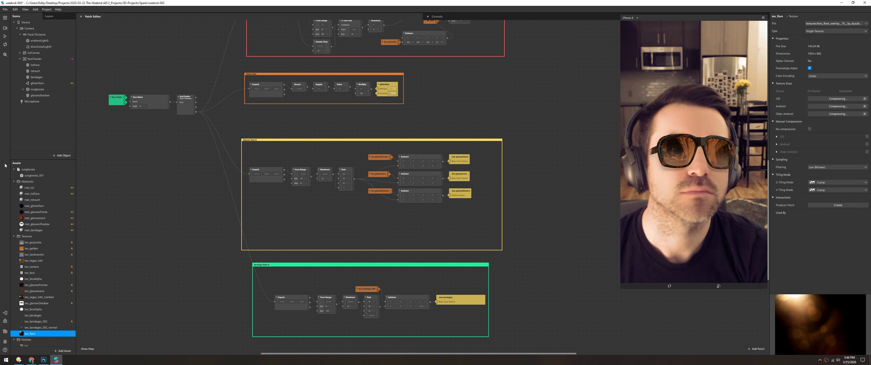
click(20, 34)
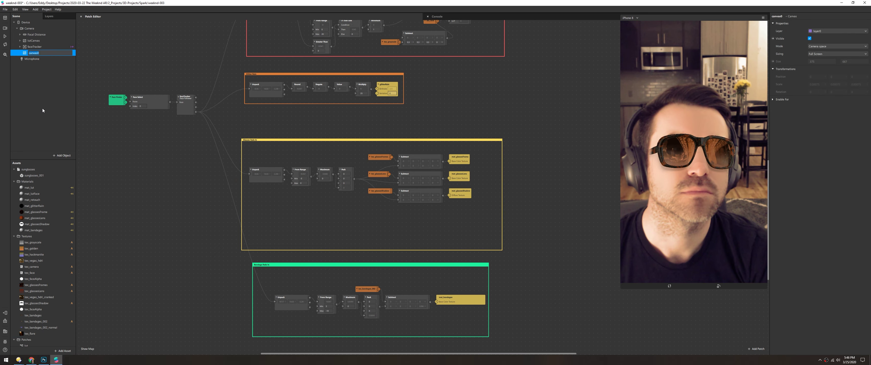
click(72, 84)
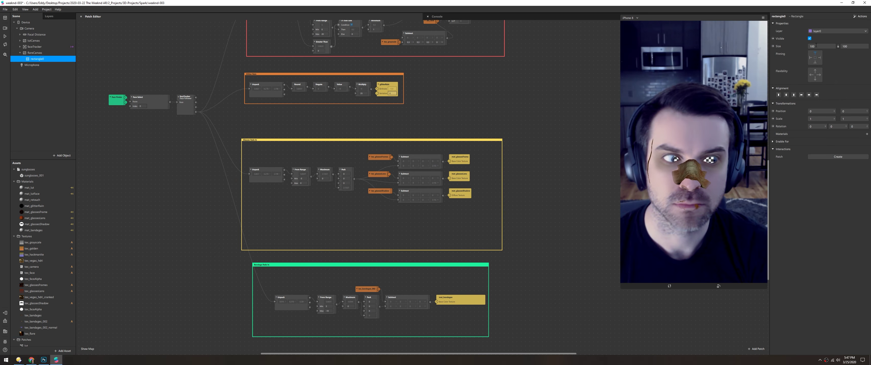
Size the rectangle to 900 by 900, align it within flareCanvas, and assign it a new material
click(822, 46)
text(900)
click(780, 95)
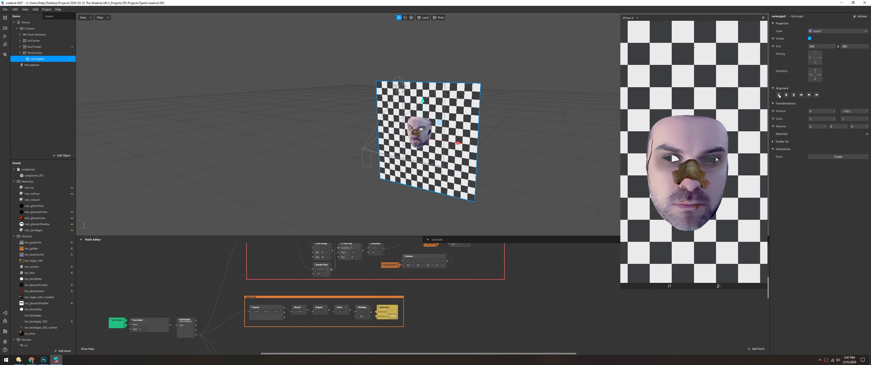
click(866, 134)
click(856, 143)
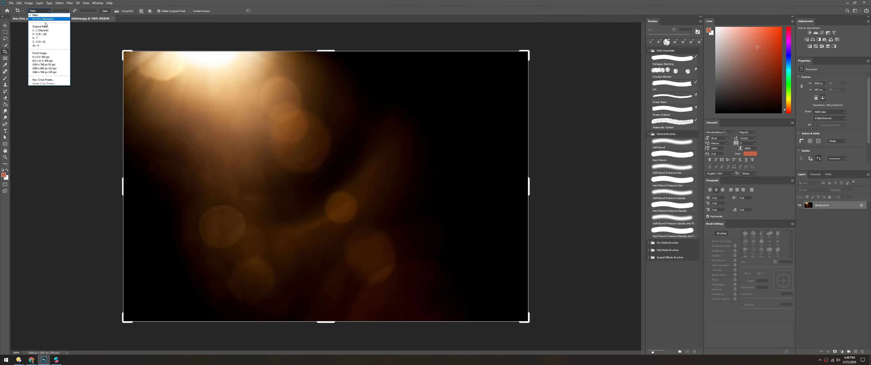
Switch to Photoshop, crop the flare image to a square, and export it at 1024 × 1024 pixels
click(37, 27)
key(Return)
key(ctrl+alt+i)
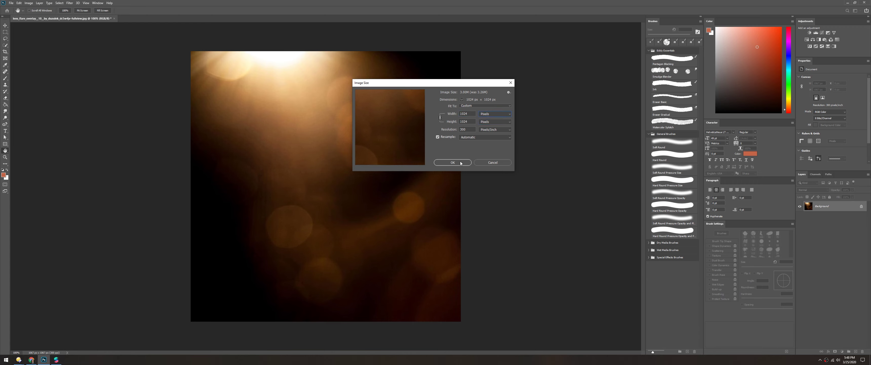
click(452, 162)
click(11, 2)
click(18, 78)
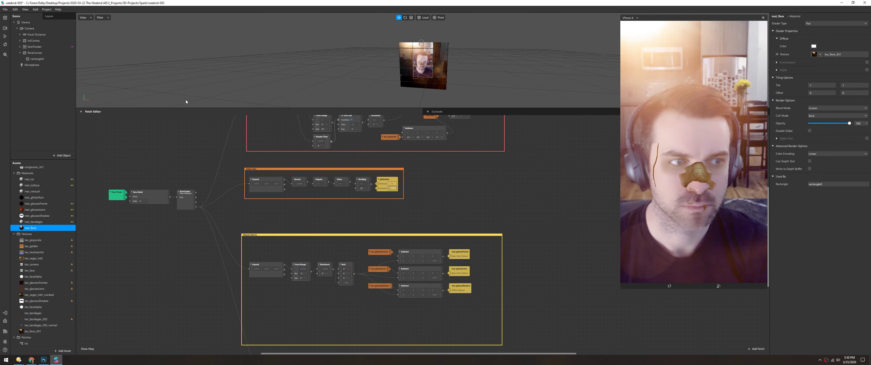
Feed tex_flare_001 through a Subtract patch in the Glasses Fade In comment into the diffuse texture of mat_flare
click(379, 256)
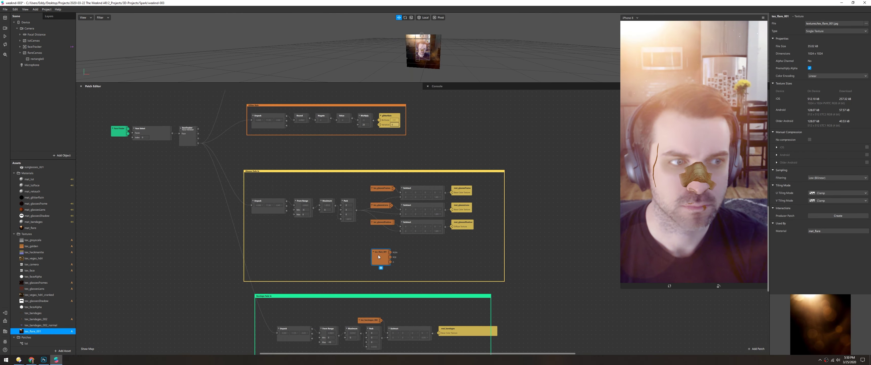
click(819, 230)
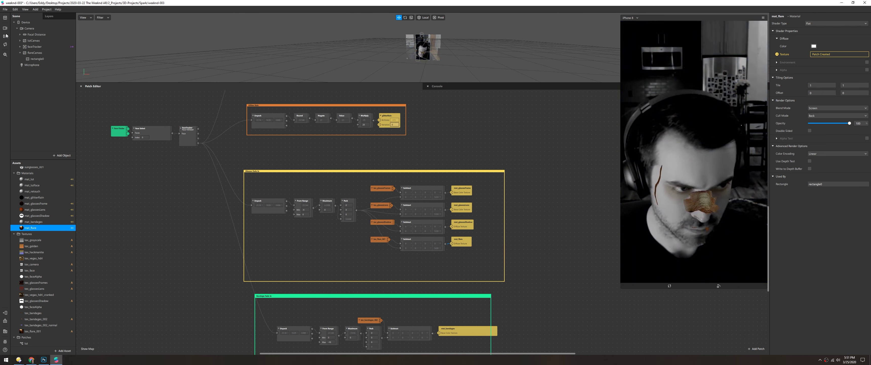
scroll(411, 262, up, 3)
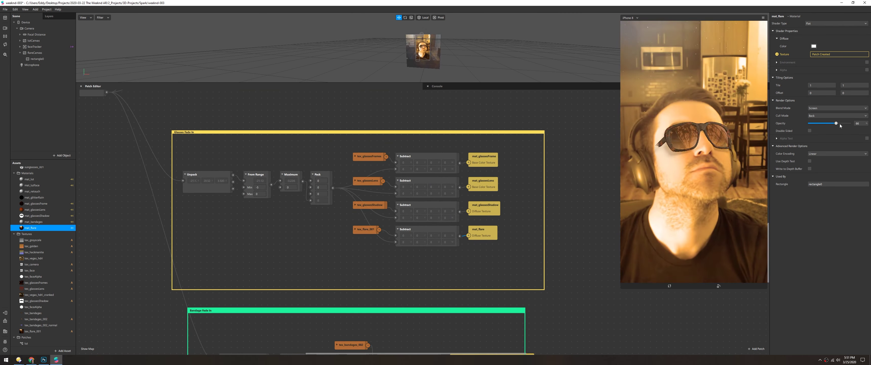
Set the opacity of mat_flare to 80 and lower the Alpha Test cutoff of mat_glassesLens
drag(850, 123, 842, 123)
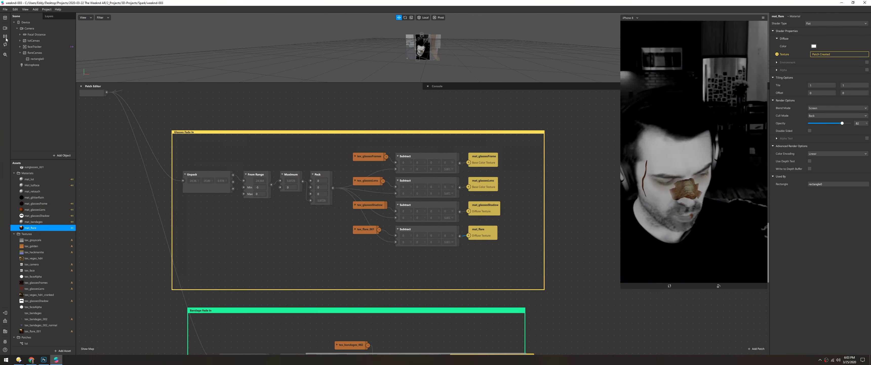
click(33, 222)
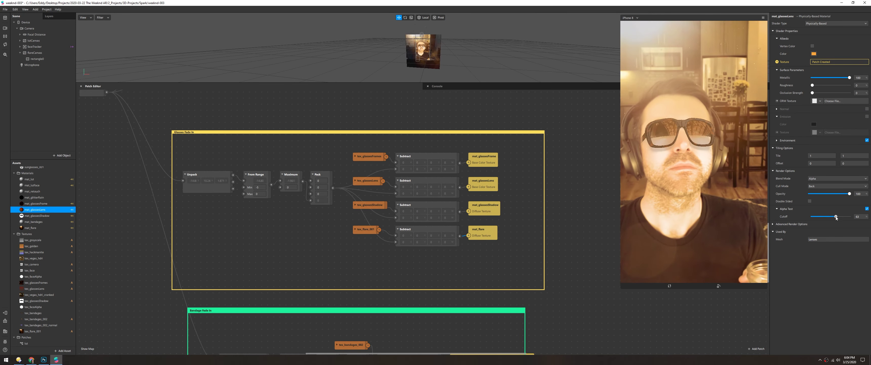
drag(836, 218, 813, 216)
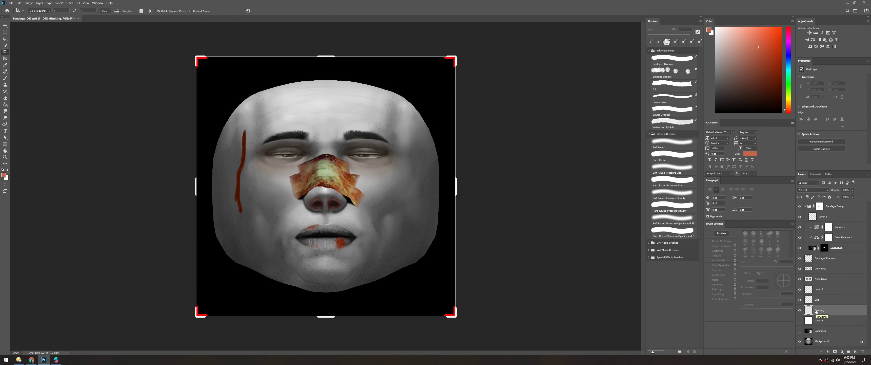
Save the bandage artwork in Photoshop as Bandages_003.psd and paint soft reddish bruising on the Bruising layer with the Soft Round brush
key(ctrl+shift+s)
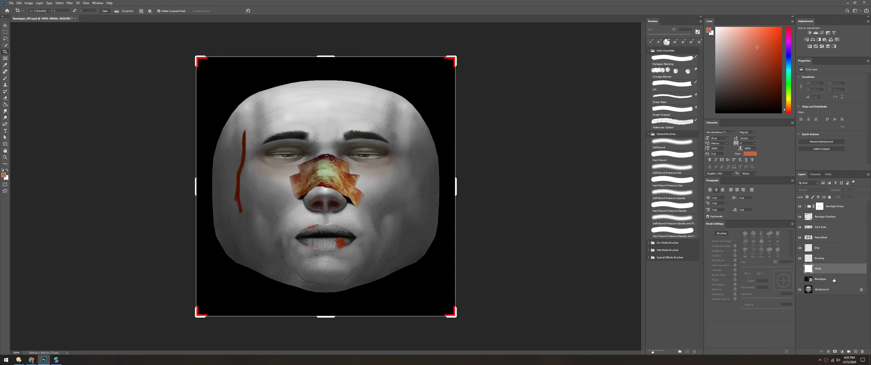
click(673, 143)
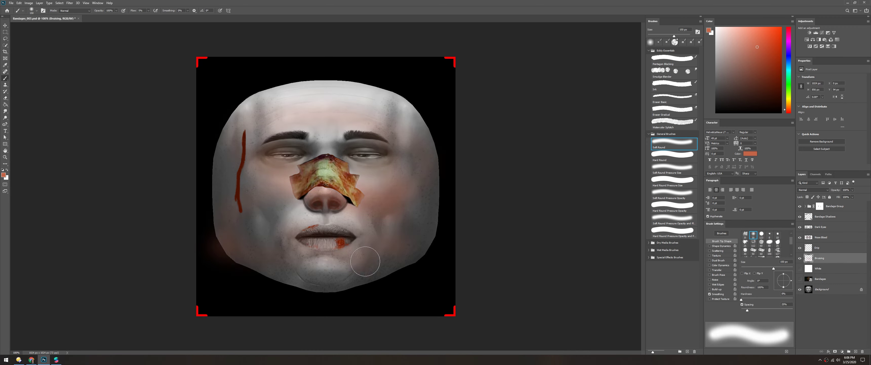
click(761, 63)
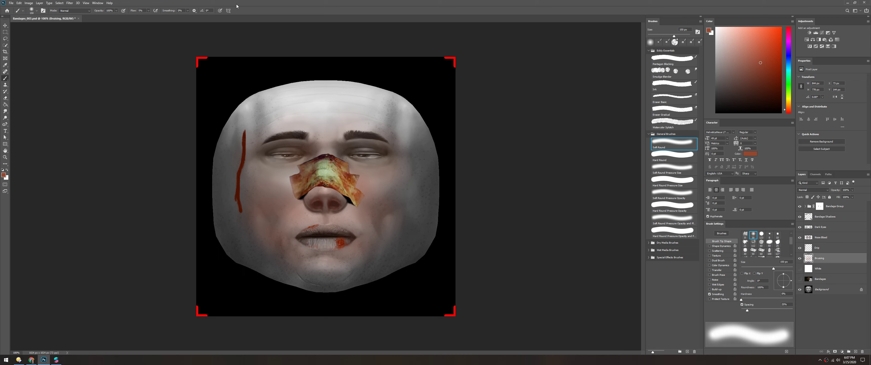
Launch Cinema 4D and open the faceMesh.fbx model
key(super)
click(117, 208)
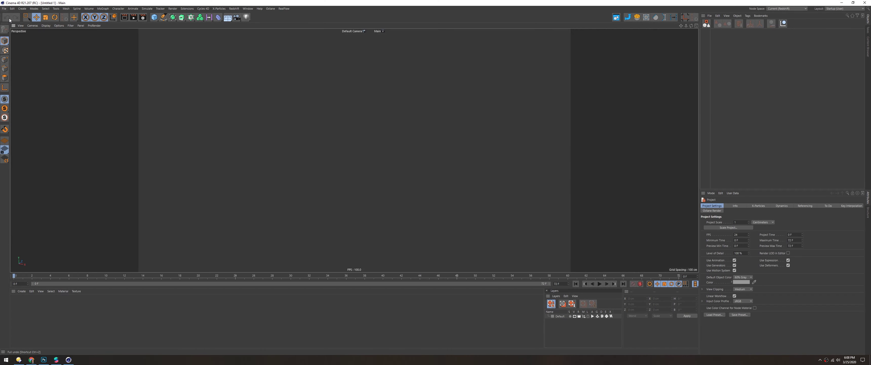
click(18, 359)
click(526, 35)
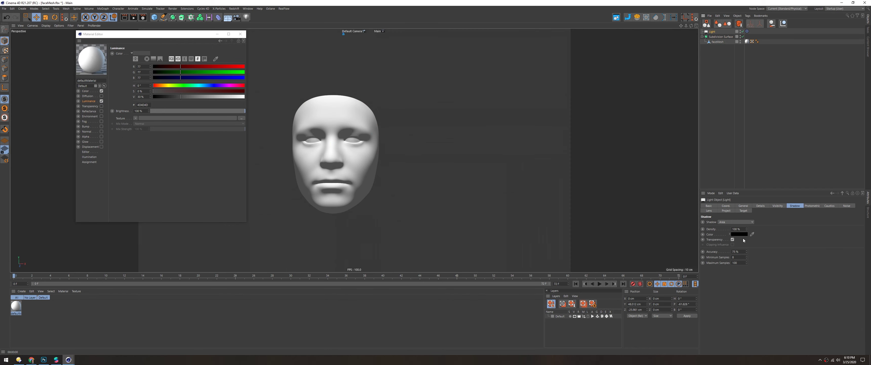
Test-render the lighting on the face mesh and choose the save path in Bake Object for its texture
key(ctrl+r)
key(ctrl+z)
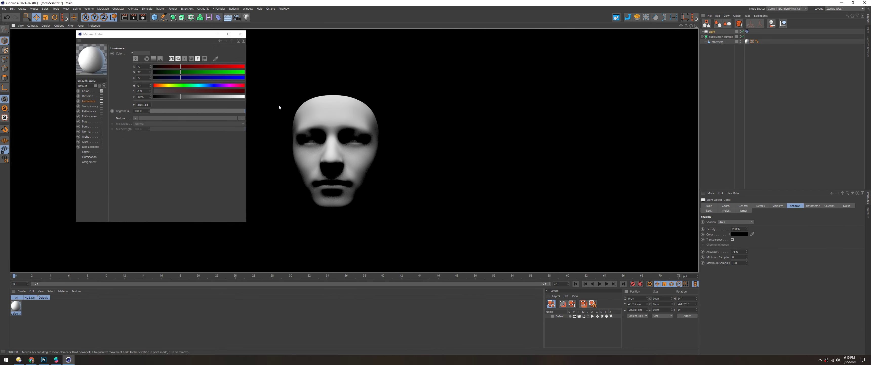
key(ctrl+z)
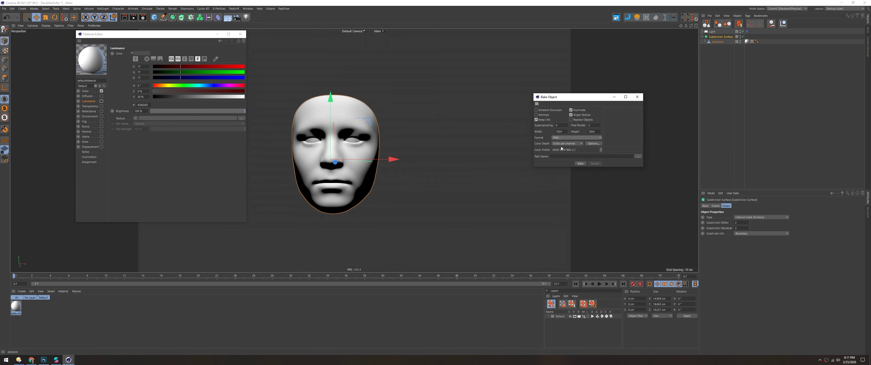
click(638, 156)
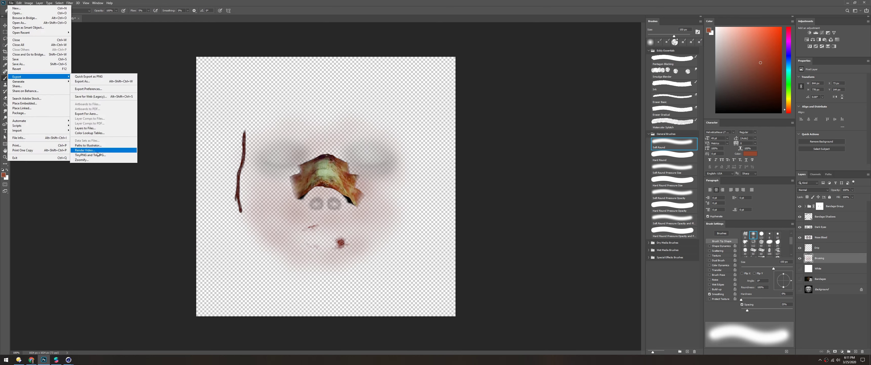
Switch to Photoshop, export the bandage artwork as tex_bandages_003.png with TinyPNG, and import it into the Spark AR assets
click(98, 150)
click(557, 165)
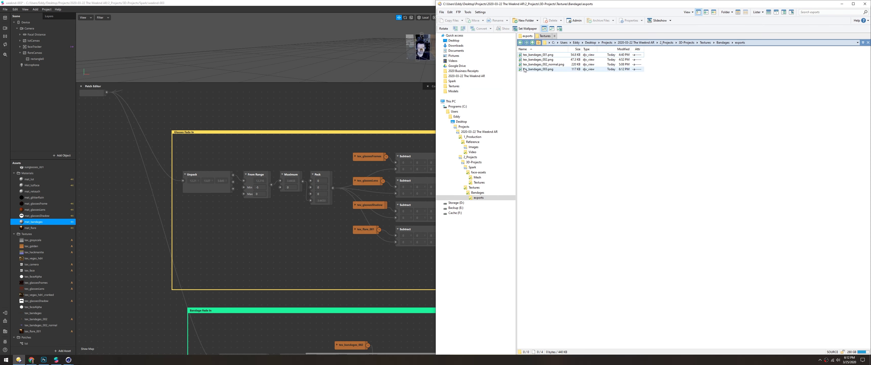
drag(467, 70, 22, 338)
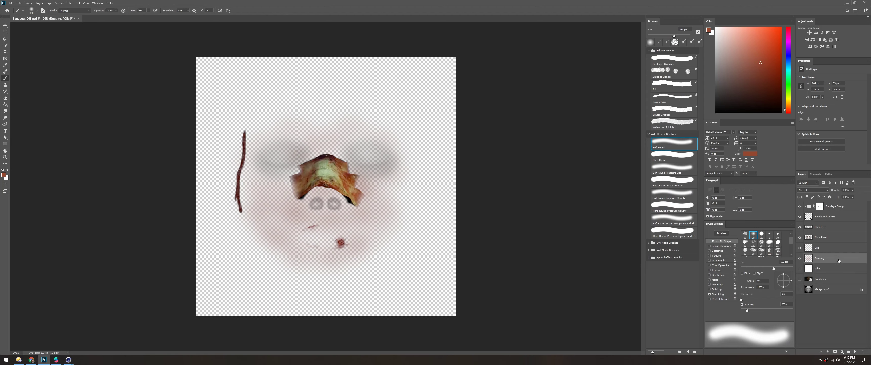
Switch to Photoshop, move the Bruising layer directly below Bandage Shadows, and hide the White layer
drag(839, 260, 825, 222)
click(799, 269)
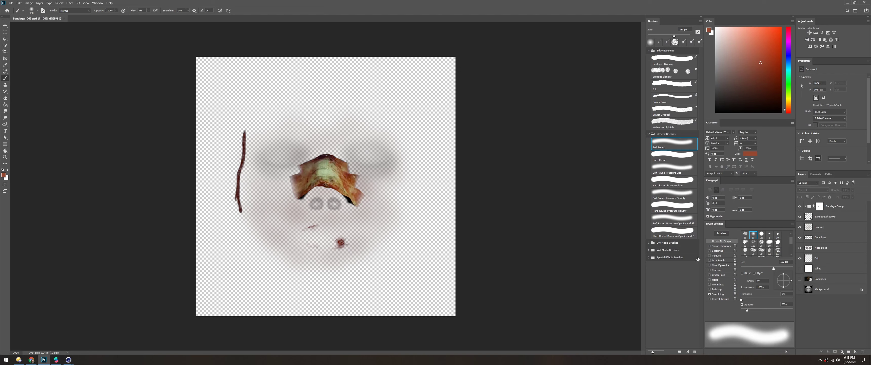
click(832, 321)
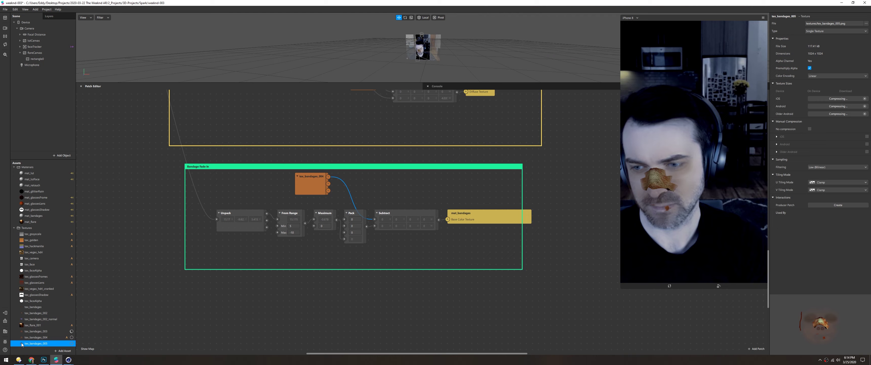
Switch to Spark AR and reposition the bandage texture patch in the Bandage Fade In comment
drag(318, 188, 339, 186)
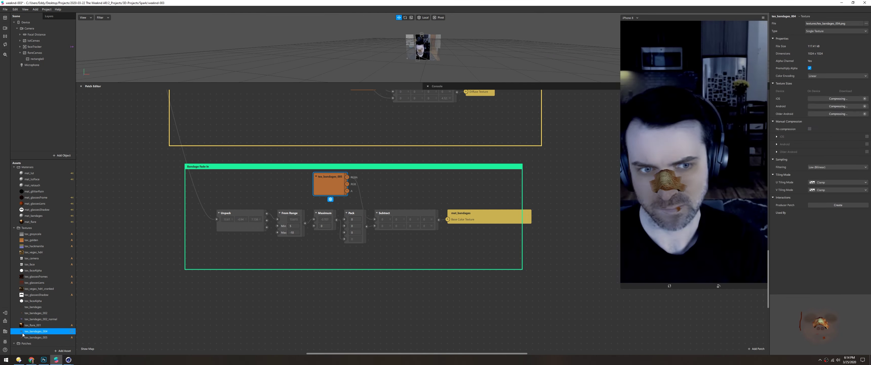
Switch to Photoshop, hide the White layer, and export the bandage artwork as tex_bandages_006.png with TinyPNG
key(alt+Tab)
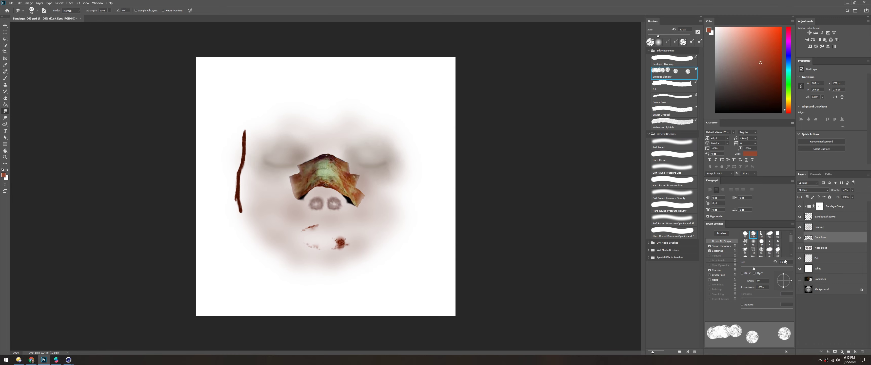
click(800, 269)
click(11, 3)
click(97, 150)
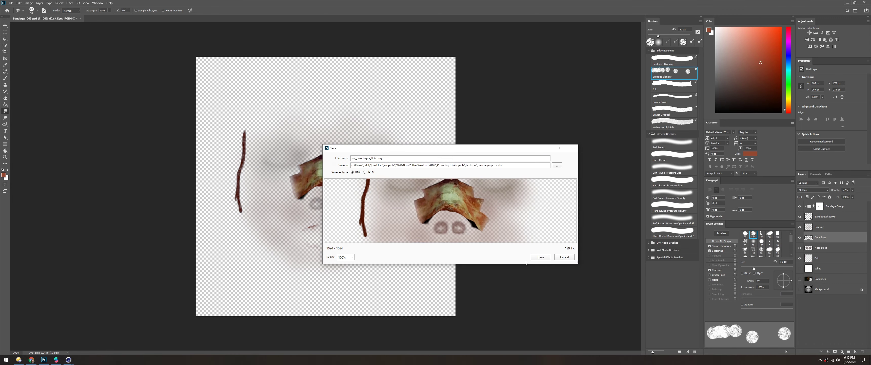
click(538, 257)
Switch to Spark AR, connect tex_bandages_006 to the Bandage Fade In Subtract patch, and toggle the visibility of the face objects
key(alt+Tab)
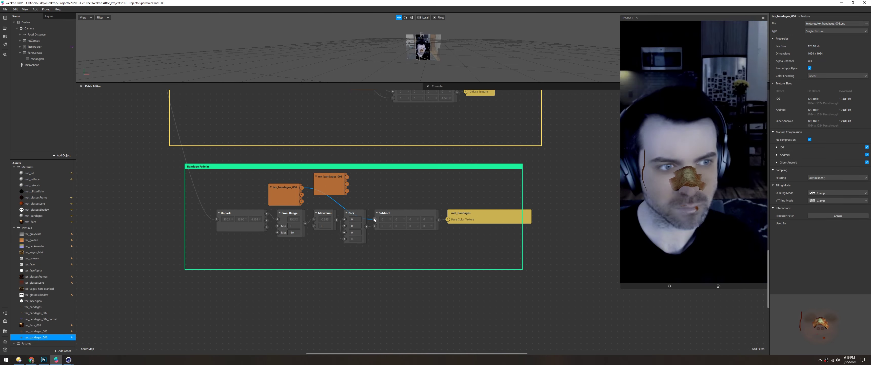
click(35, 77)
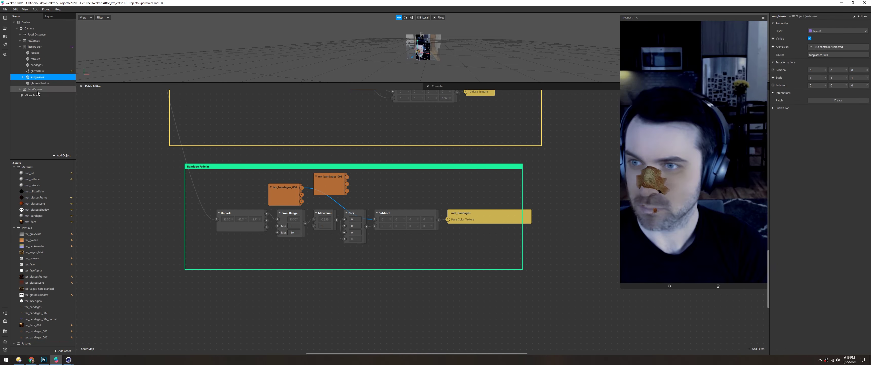
click(35, 52)
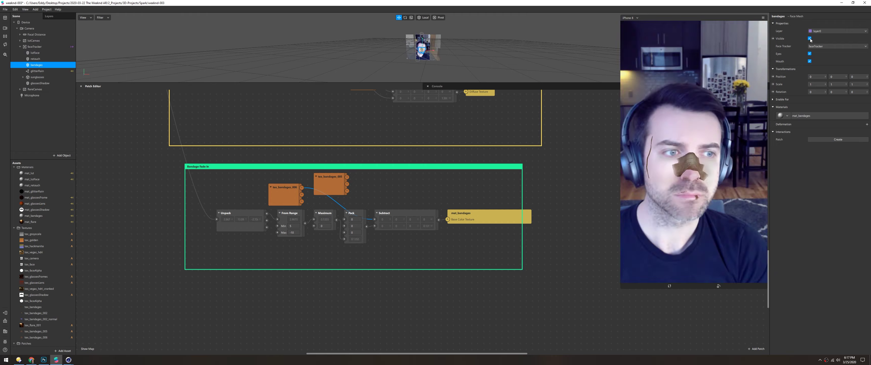
Export the merged Bandage Group from Photoshop as tex_bandages_007.png and connect it to the Bandage Fade In Subtract patch in Spark AR
key(alt+Tab)
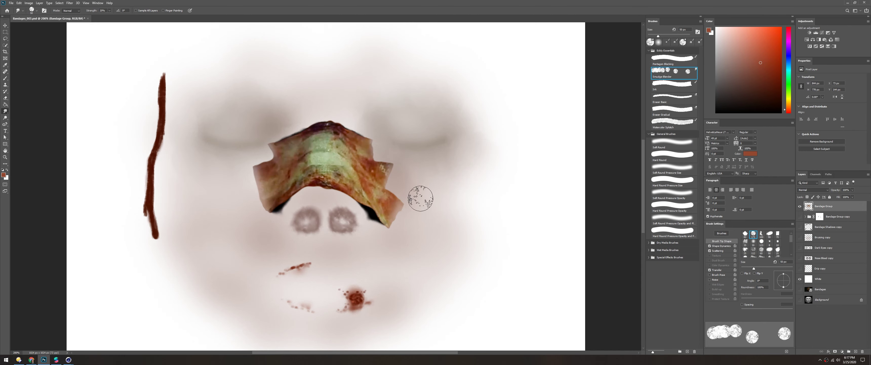
key(ctrl+minus)
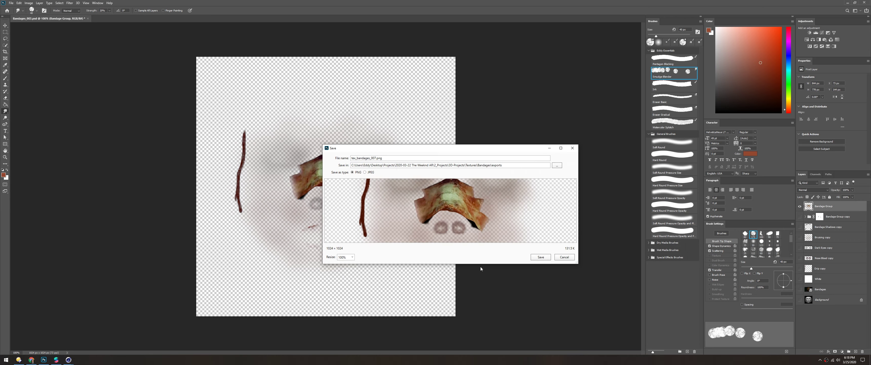
drag(538, 89, 42, 299)
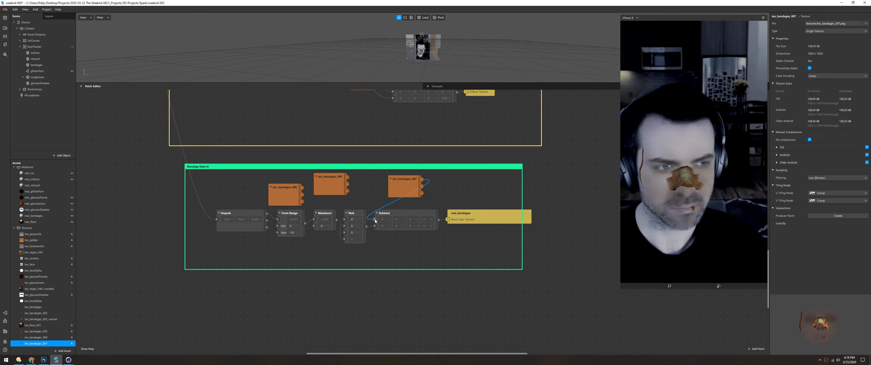
Toggle the visibility of the sunglasses object
click(37, 77)
click(810, 38)
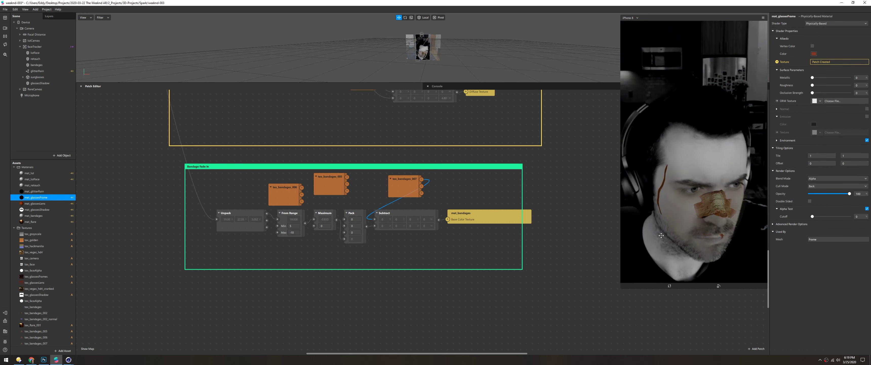
Make the sunglasses and glassesShadow objects visible again and shorten the flare and bandage texture names
click(22, 76)
click(26, 83)
click(40, 95)
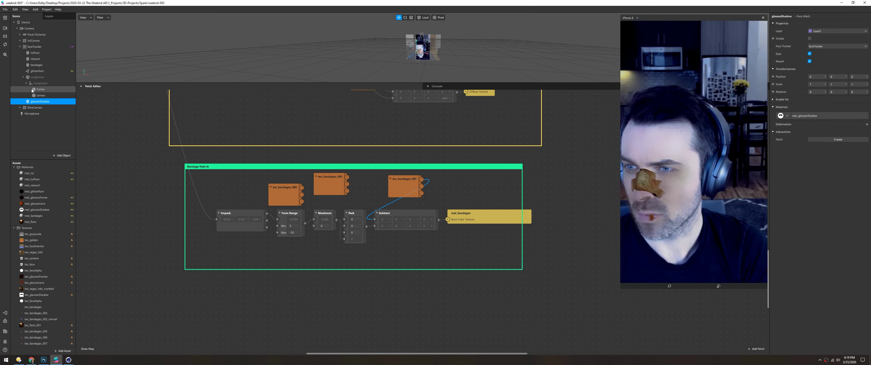
click(37, 77)
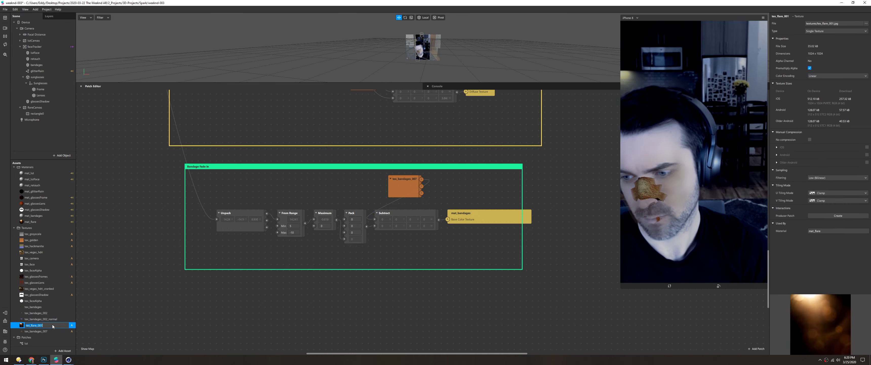
click(34, 312)
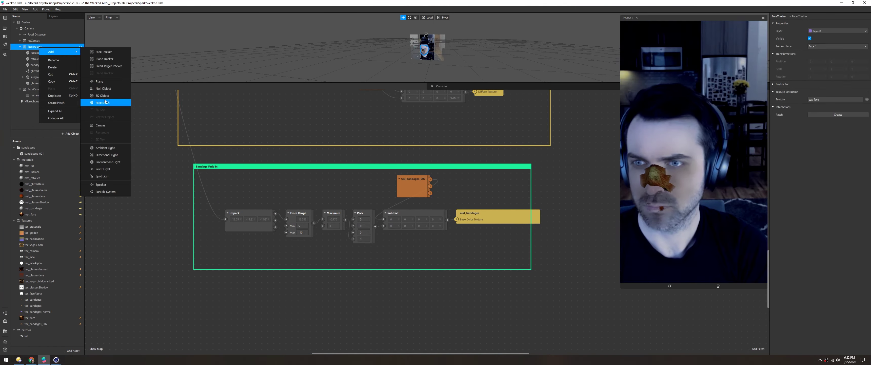
Add a face mesh under the face tracker and name it faceShadow
click(108, 102)
drag(37, 65, 36, 65)
double_click(37, 65)
text(faceShadow)
key(Return)
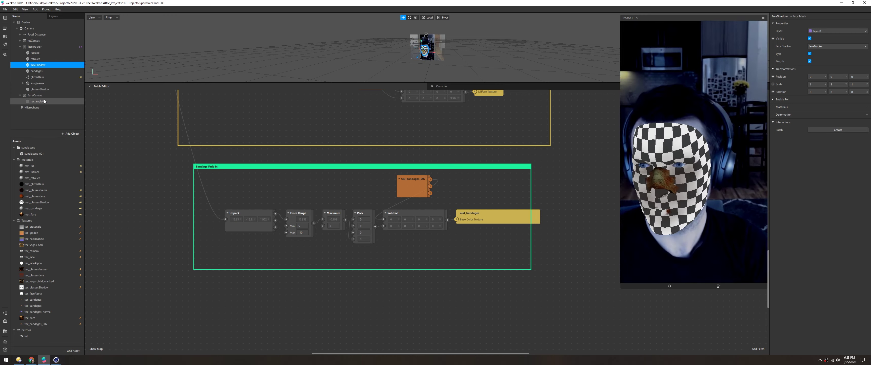
Create a Flat material named mat_faceShadow for the mesh and import Subdivision_SurfaceSurface_Color as its diffuse texture
click(866, 107)
click(842, 112)
text(mat_faceShadow)
click(836, 23)
click(835, 29)
click(832, 54)
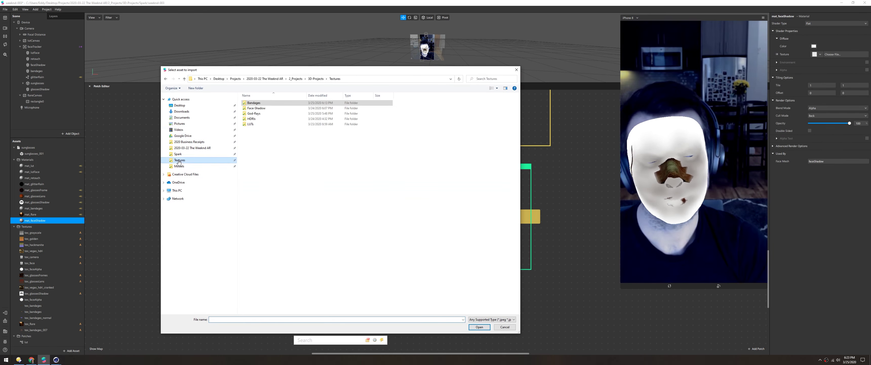
double_click(273, 101)
Set mat_faceShadow's blend mode to Multiply and enable its alpha with the tex_faceAlpha texture
click(837, 108)
click(849, 125)
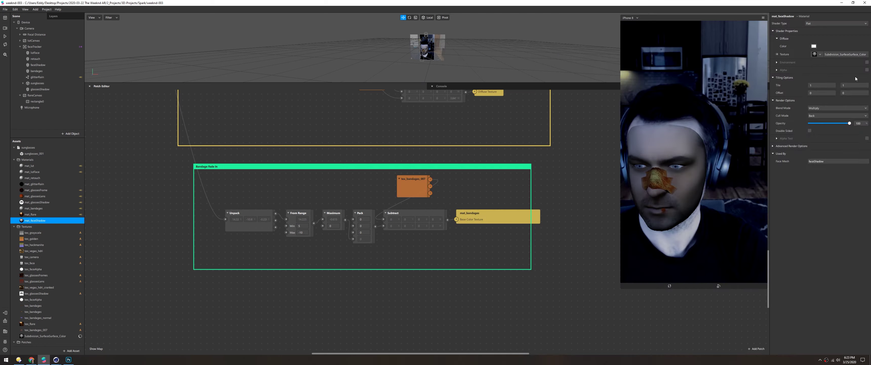
click(867, 70)
click(818, 86)
click(835, 137)
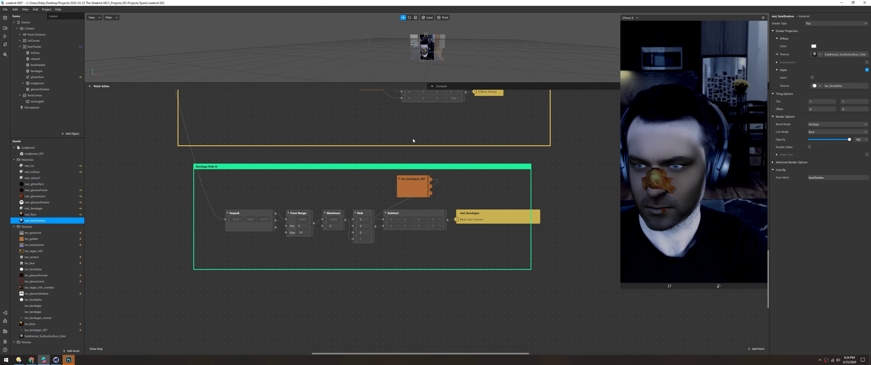
Switch to Photoshop, brighten the face map with the Curves adjustment layer, and export it as tex_faceShadow_001.jpg
click(69, 360)
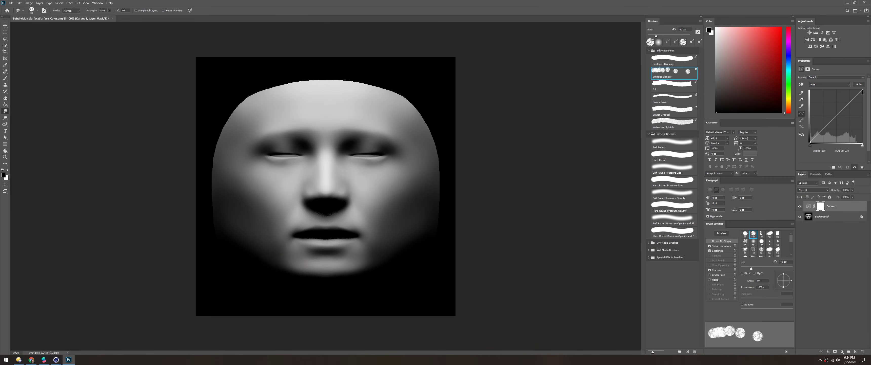
drag(862, 89, 838, 89)
click(11, 5)
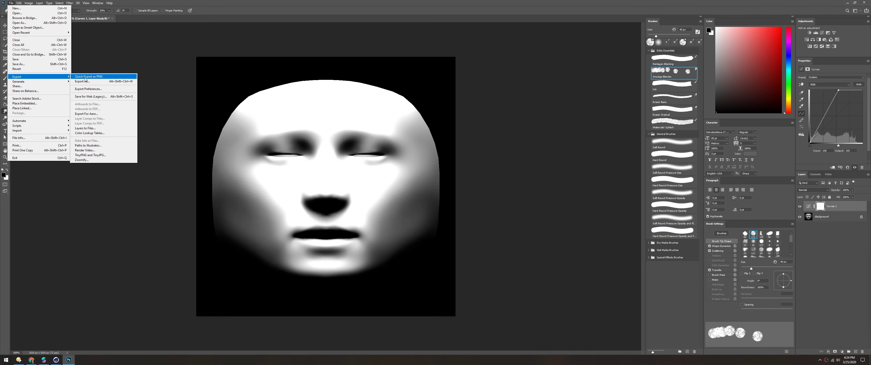
click(98, 78)
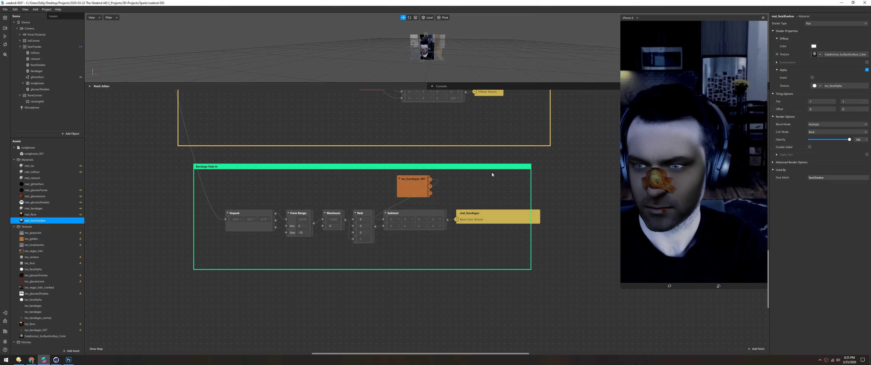
Import tex_faceShadow_001 into Spark AR as mat_faceShadow's diffuse texture
click(819, 54)
click(825, 199)
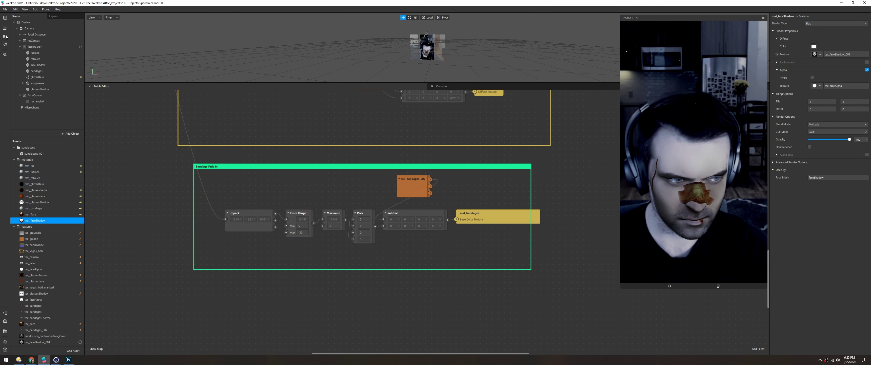
Switch to Photoshop and paint white around the face on a new layer, softening the forehead, cheek and jaw edges with a Soft Round brush
click(69, 360)
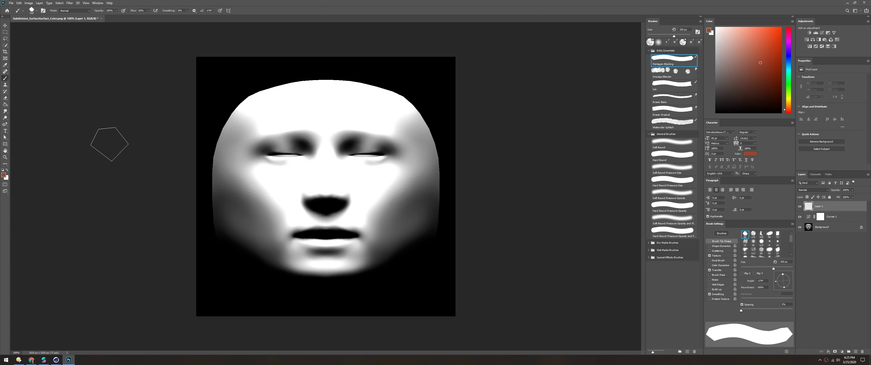
key(bracketright)
mouse_move(168, 69)
mouse_down()
mouse_move(380, 87)
mouse_move(467, 153)
mouse_move(198, 100)
mouse_up()
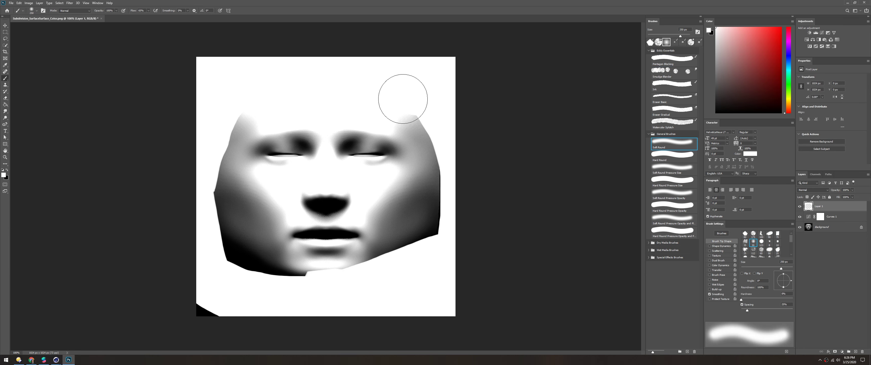
mouse_move(199, 218)
mouse_down()
mouse_move(222, 277)
mouse_move(366, 287)
mouse_up()
key(bracketleft)
key(bracketleft)
key(bracketleft)
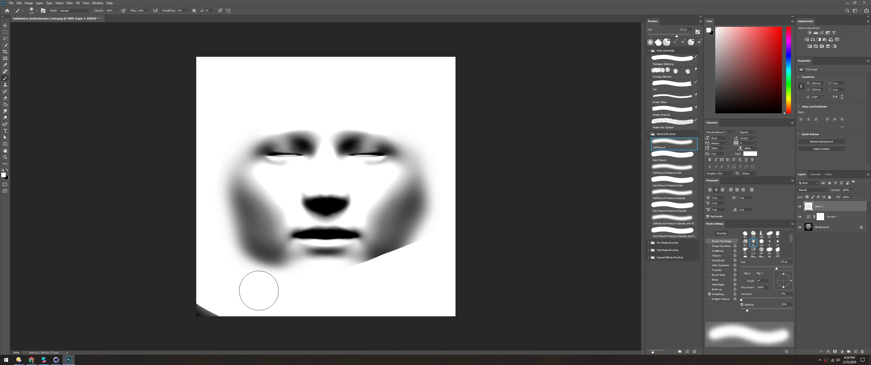
drag(433, 309, 399, 237)
key(bracketleft)
key(bracketleft)
key(bracketleft)
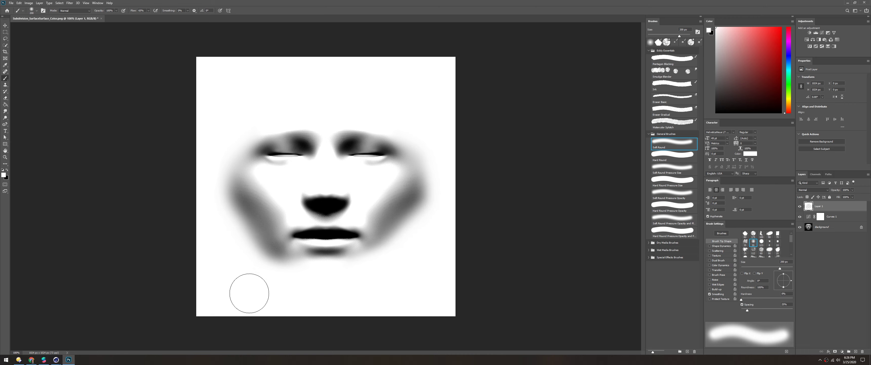
Export the painted map as tex_faceShadow_002.jpg and assign it to mat_faceShadow's diffuse texture in Spark AR
click(11, 3)
click(97, 148)
key(Return)
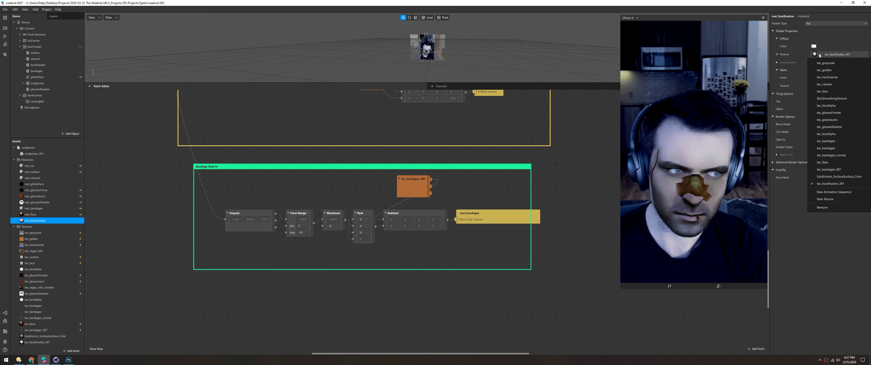
click(825, 199)
double_click(416, 118)
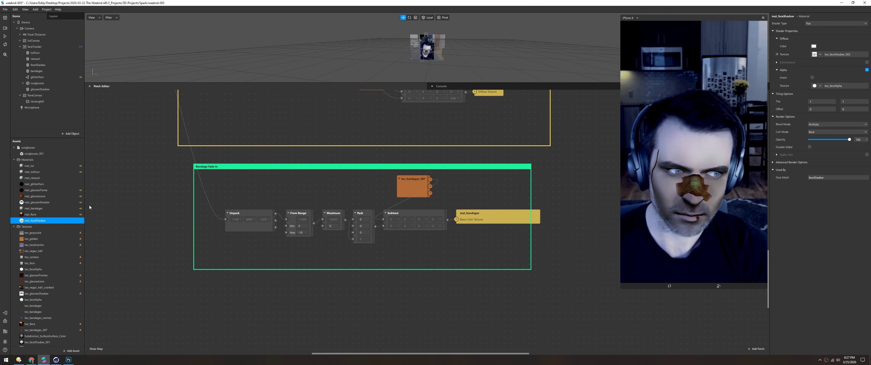
Turn off Eyes and Mouth on the faceShadow mesh and create a patch for mat_faceShadow's diffuse texture
click(816, 178)
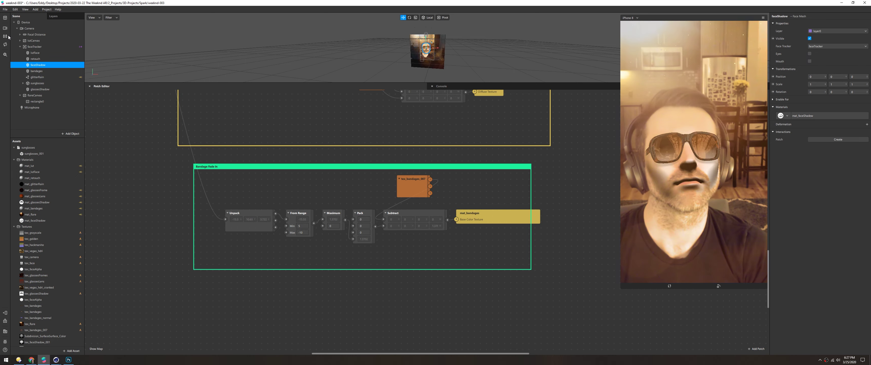
click(37, 220)
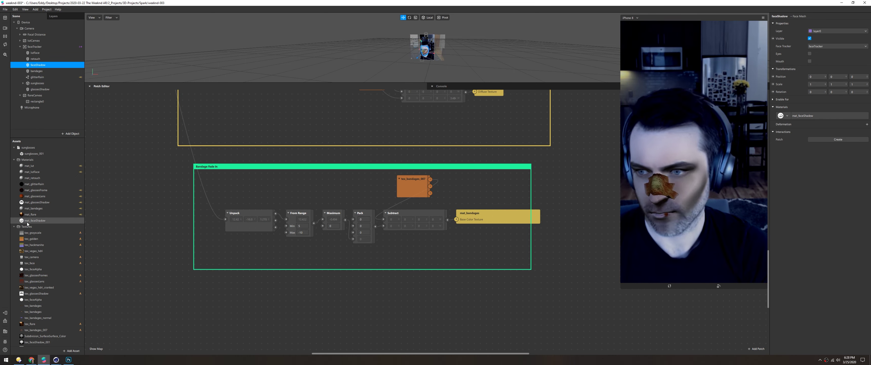
click(777, 54)
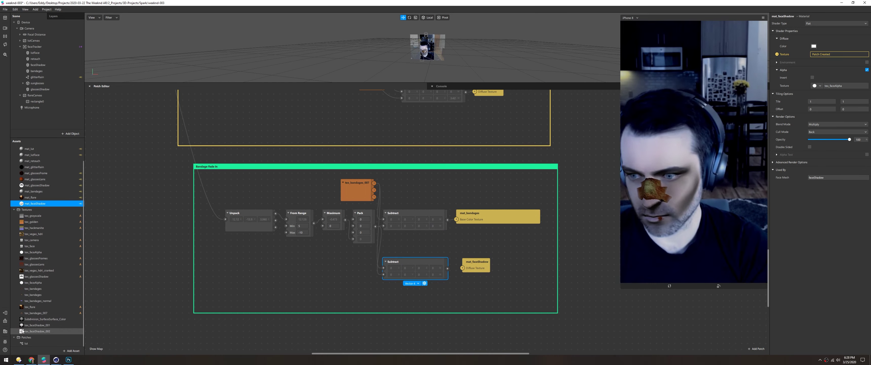
Add the tex_faceShadow_002 texture as a patch and connect it to the Subtract patch feeding mat_faceShadow
scroll(47, 271, down, 1)
drag(37, 347, 383, 268)
click(307, 267)
drag(316, 267, 353, 263)
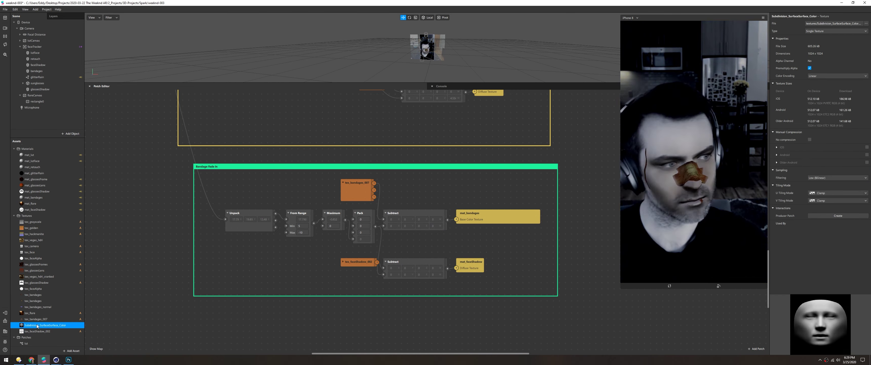
Clean up the texture assets by removing the unused Subdivision_SurfaceSurface_Color texture
double_click(52, 325)
key(BackSpace)
key(BackSpace)
key(BackSpace)
key(BackSpace)
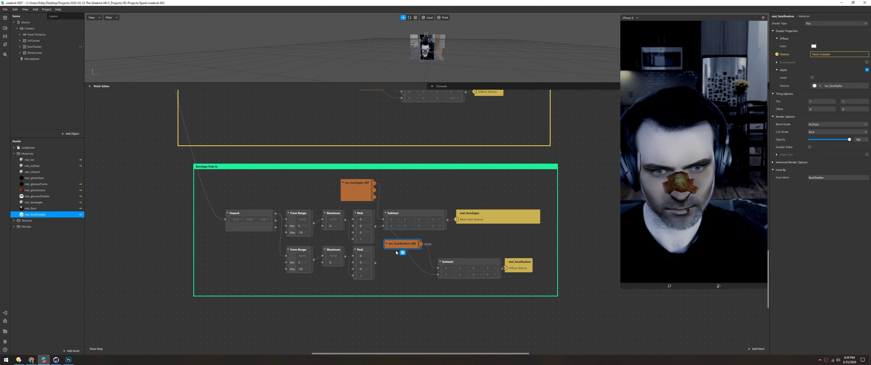
Connect the duplicated From Range, Maximum and Pack chain to the face shadow Subtract patch and align its patches in a row
drag(377, 282, 247, 246)
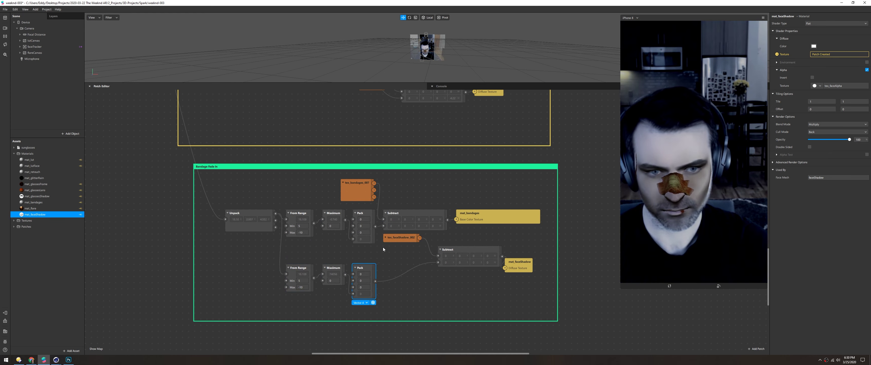
drag(390, 241, 341, 259)
drag(449, 249, 396, 255)
drag(519, 262, 477, 256)
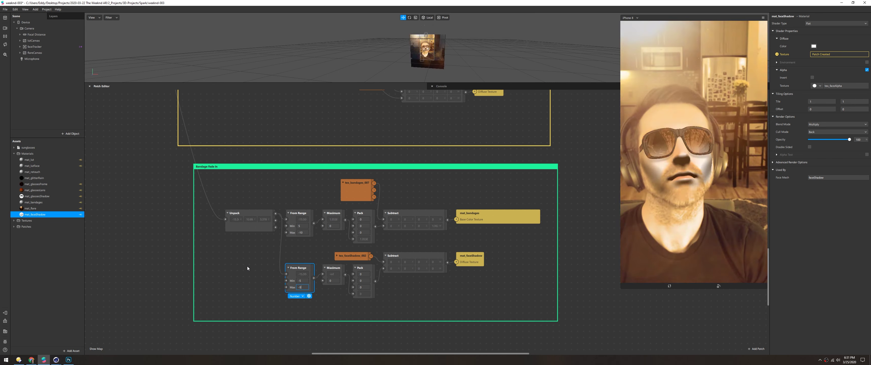
Set the face shadow From Range Min to 5 and lower mat_faceShadow's opacity to about 50
double_click(305, 280)
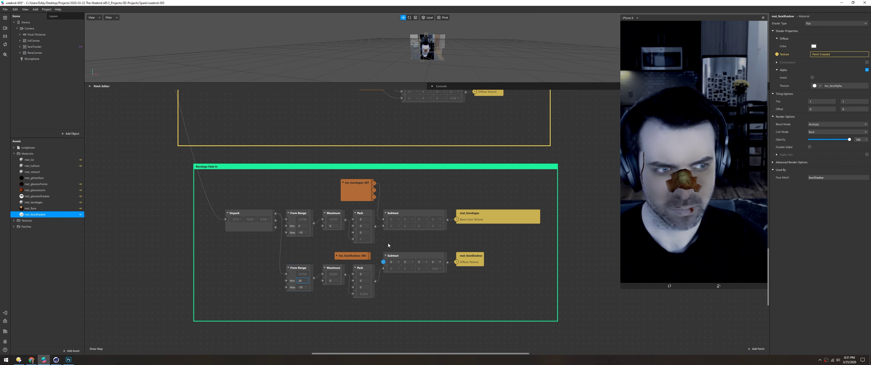
text(5)
key(Return)
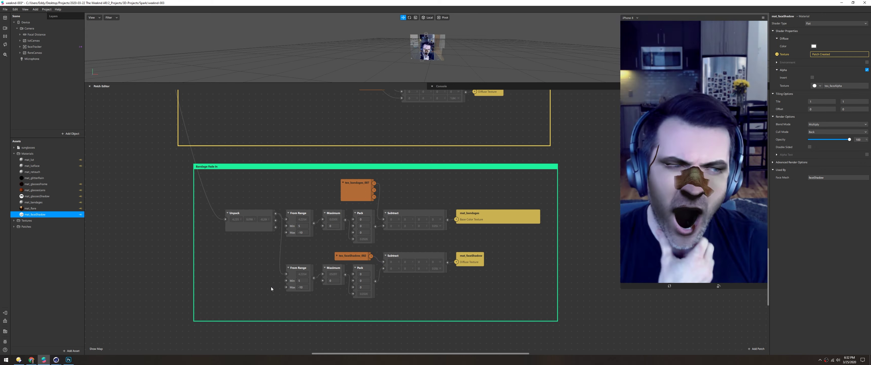
drag(837, 141, 830, 140)
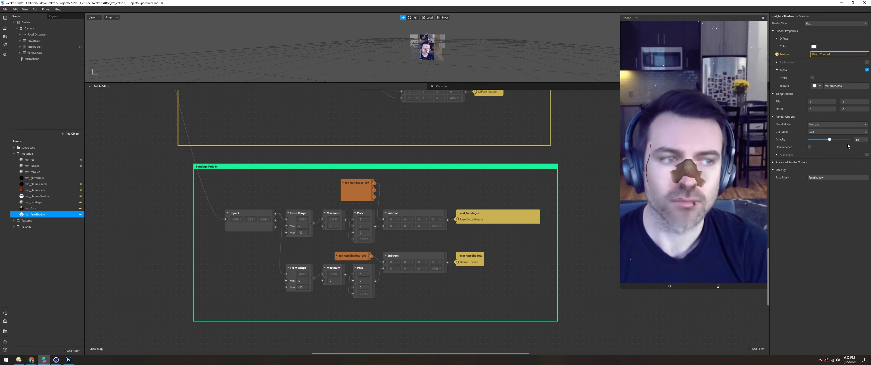
Set the face shadow From Range Max to -20 and raise mat_faceShadow's opacity to the maximum
double_click(300, 287)
text(-20)
key(Return)
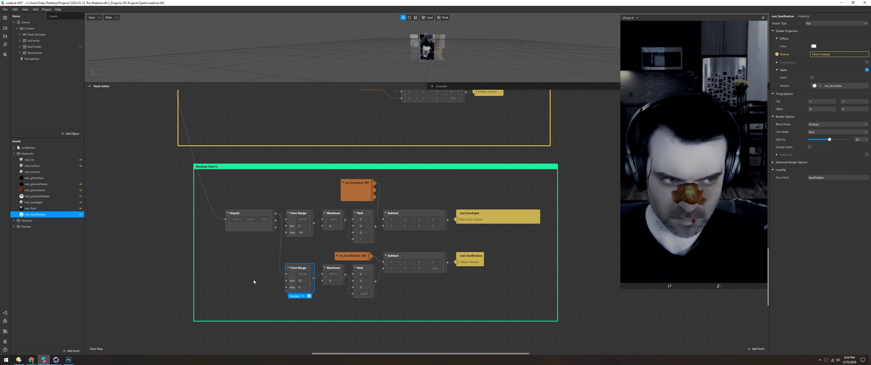
drag(810, 139, 850, 139)
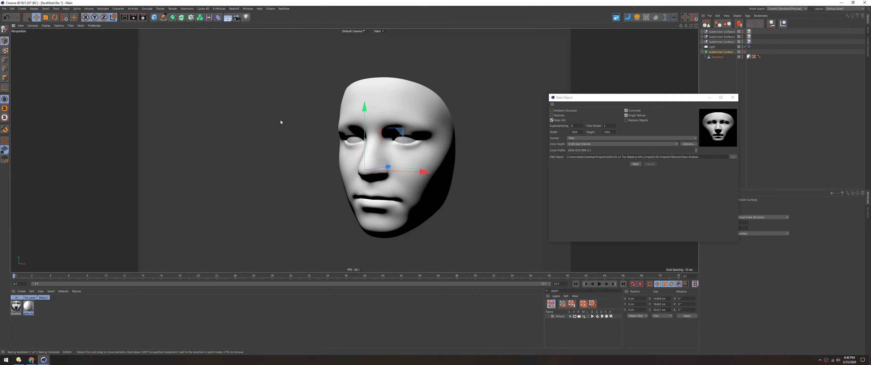
Switch from Cinema 4D to Photoshop and paint white over the black background and outer face edges of the new shadow map
key(super)
click(92, 293)
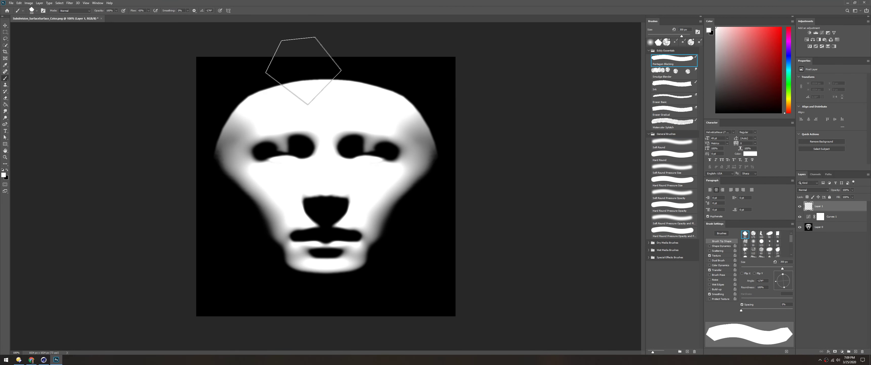
drag(304, 71, 440, 68)
key(bracketleft)
drag(209, 305, 353, 306)
mouse_move(424, 80)
mouse_down()
mouse_move(200, 260)
mouse_move(461, 232)
mouse_move(421, 119)
mouse_up()
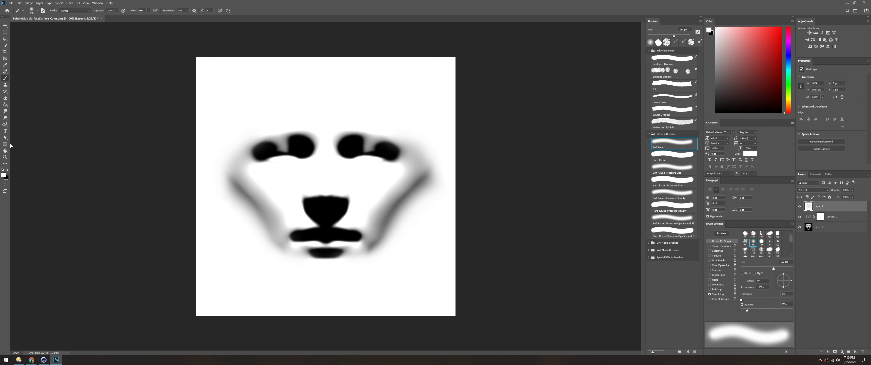
Merge the visible layers and export the new face shadow map as a JPEG into the Face-Shadow folder
key(ctrl+shift+e)
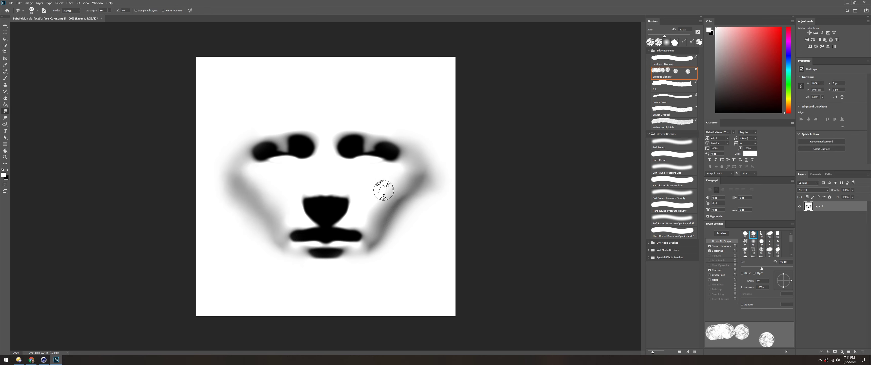
click(12, 5)
click(109, 148)
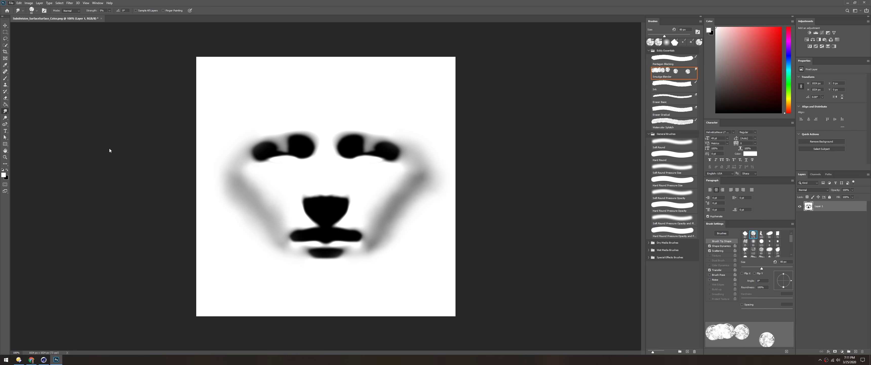
key(Return)
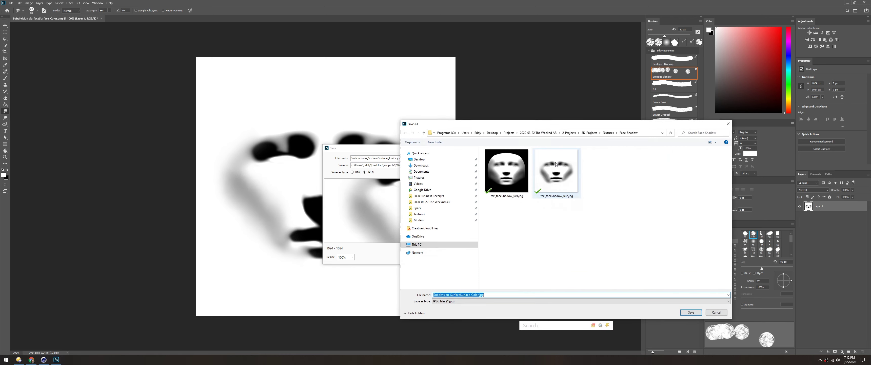
key(Return)
mouse_move(39, 362)
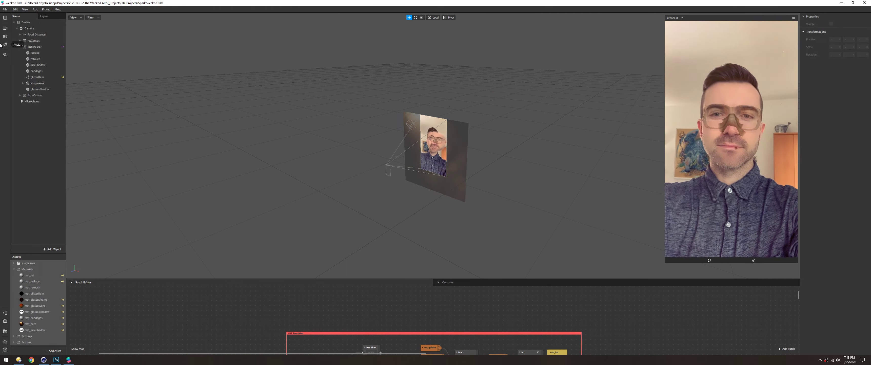
Switch to Spark AR Studio, import the new face shadow map and place its texture patch beside the existing face shadow patches
click(33, 40)
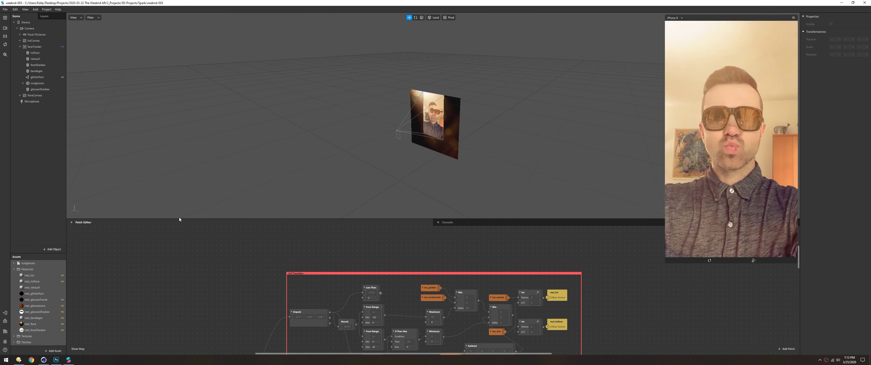
key(alt+Tab)
drag(547, 149, 33, 287)
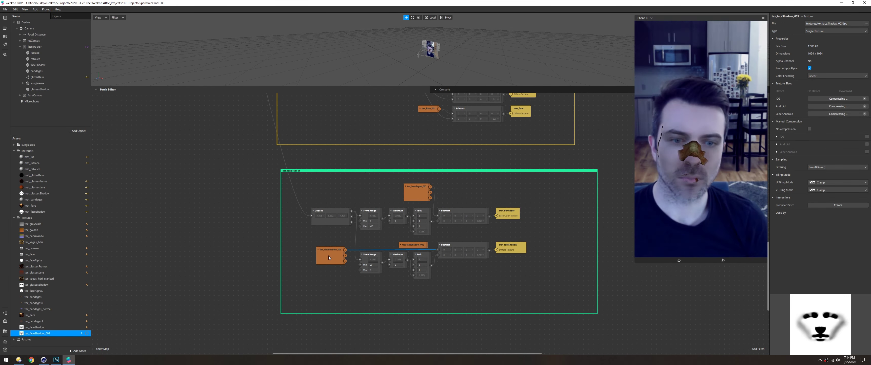
drag(372, 270, 380, 291)
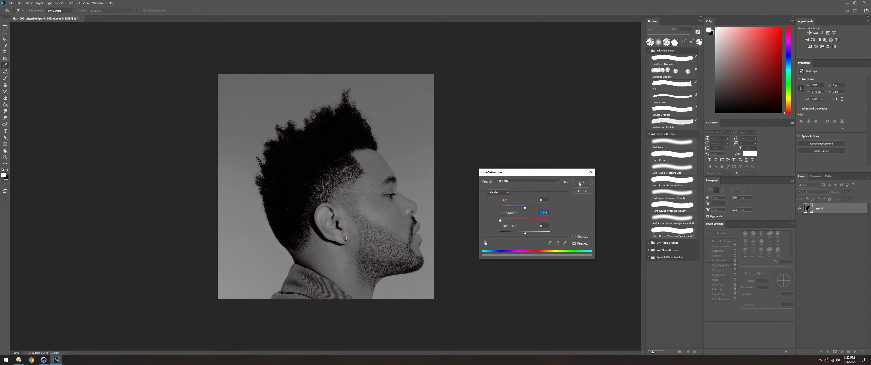
Raise the contrast of the desaturated profile portrait with a Curves adjustment and merge it into the image layer
drag(862, 91, 836, 91)
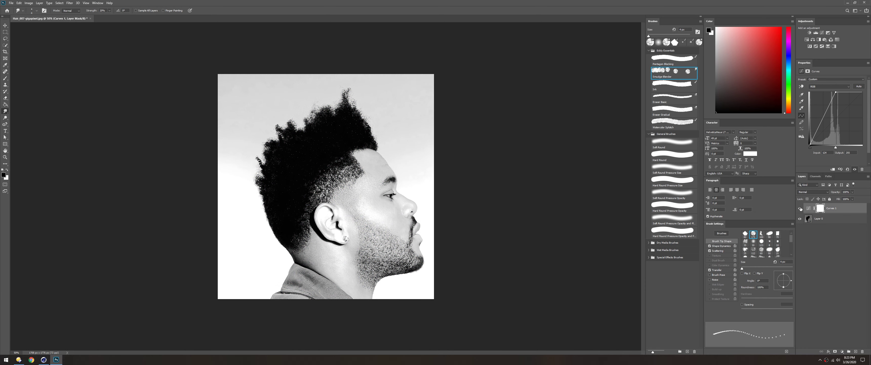
key(ctrl+e)
key(x)
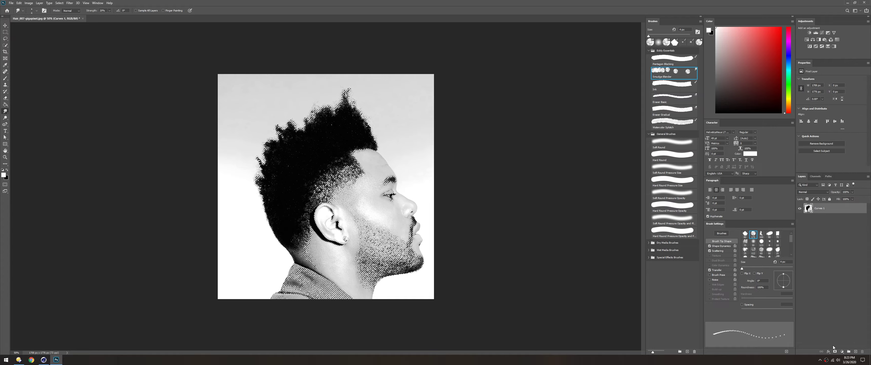
Cut the dark hair out of the light background with Select and Mask, outputting the result as a layer mask
key(m)
click(213, 10)
click(815, 41)
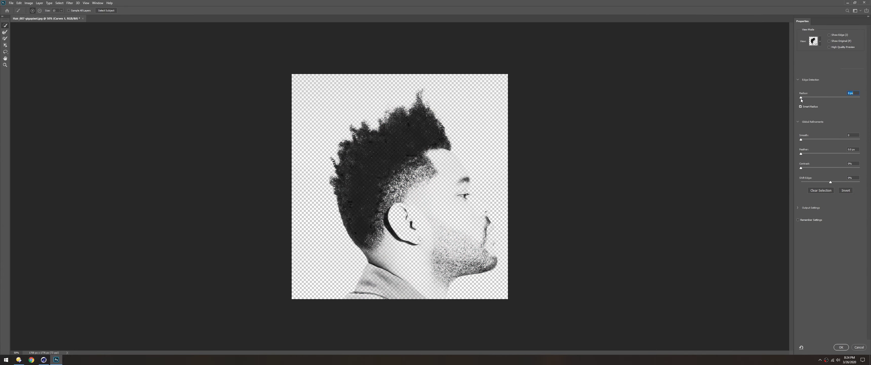
click(841, 347)
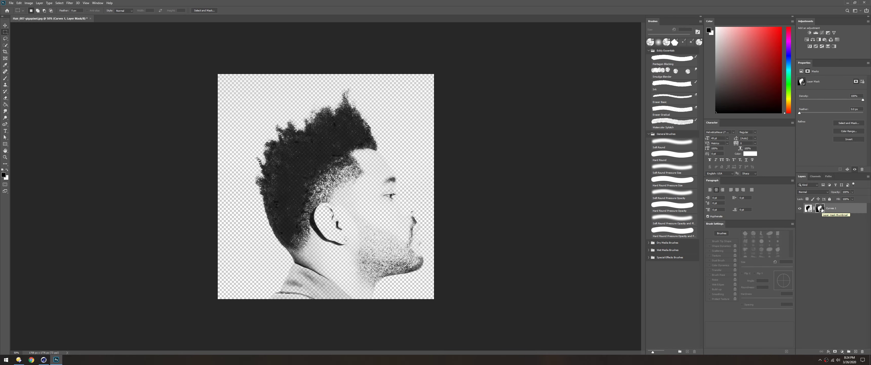
Paint black on the layer mask with textured brushes to remove the face, ear, beard and collar, leaving only the upper hair
click(819, 208)
key(b)
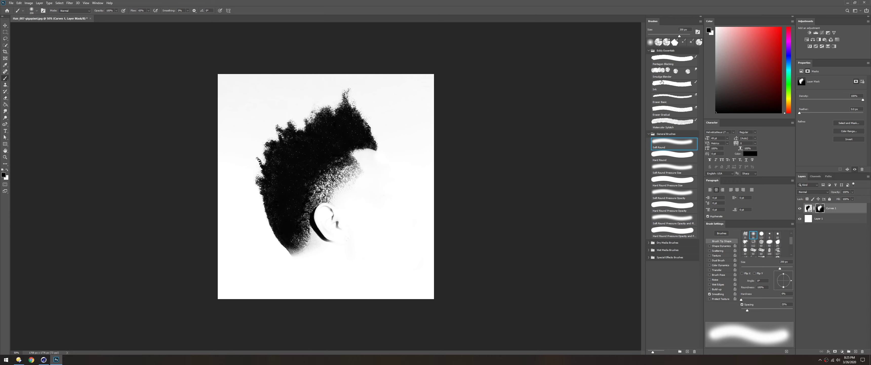
key(comma)
key(comma)
key(comma)
key(comma)
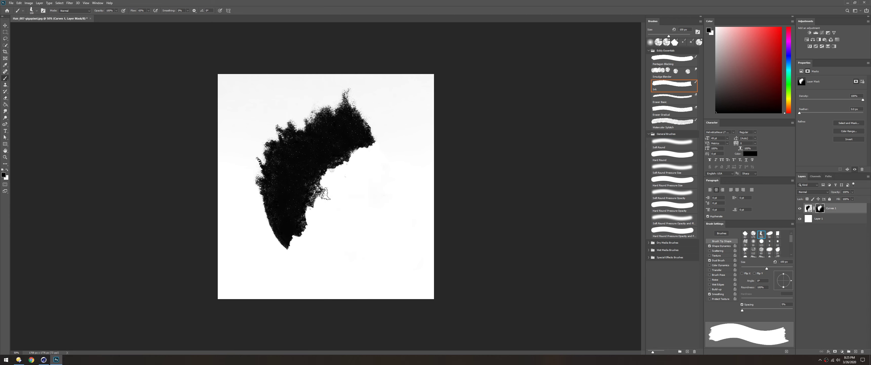
drag(325, 193, 282, 232)
drag(337, 84, 358, 80)
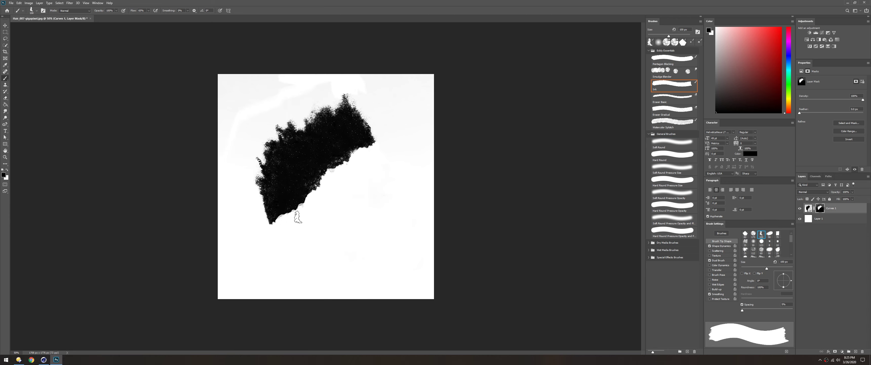
Refine the hair mask in Select and Mask with about 20% contrast and a slightly negative edge shift
key(ctrl+alt+r)
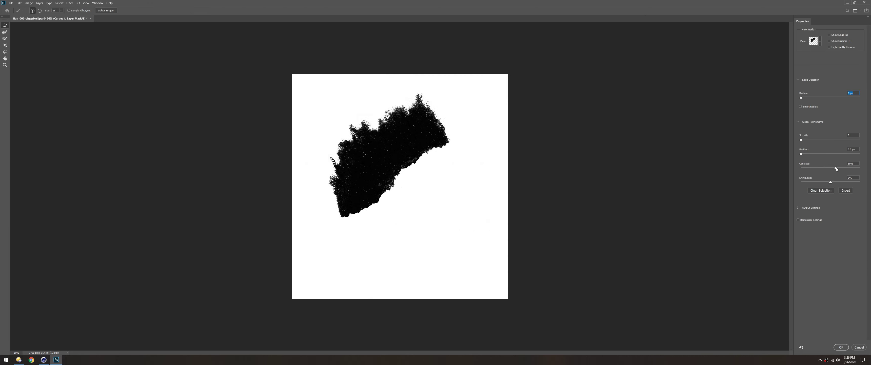
drag(835, 182, 830, 181)
drag(808, 167, 813, 168)
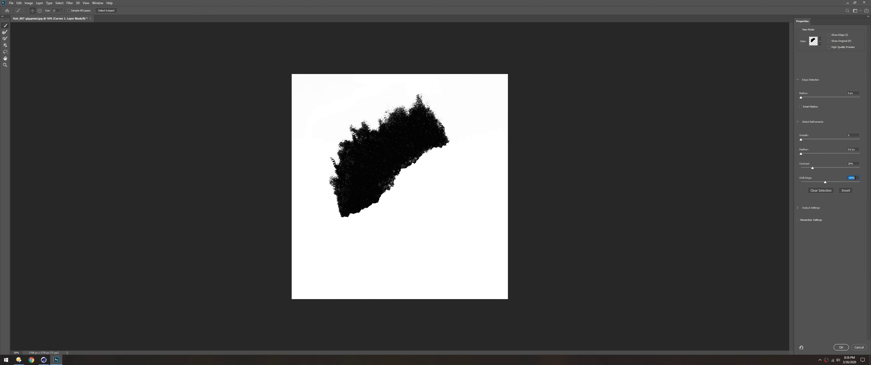
key(Return)
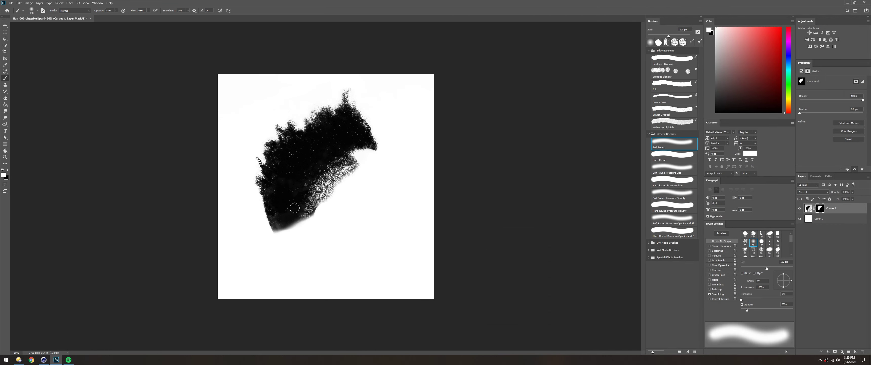
Merge the masked hair into its own layer and rotate it so the clump lies roughly horizontal
key(v)
key(ctrl+shift+alt+e)
drag(213, 238, 151, 187)
key(Return)
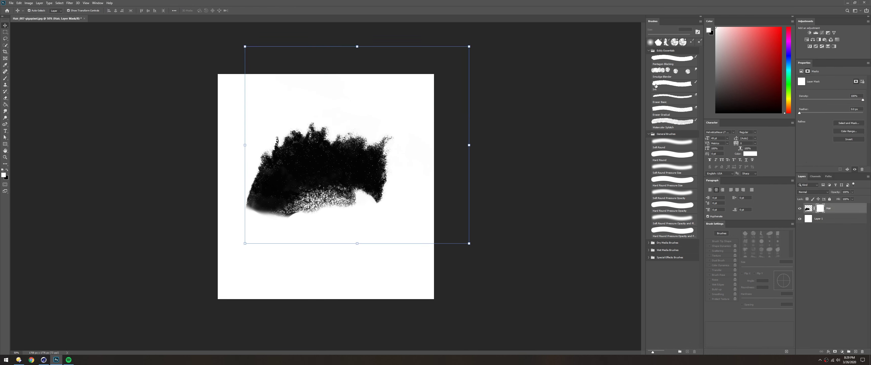
Mask the lower hair into an arched hairline, roughening its edge with the charcoal pencil brush reduced to about 70 px
click(655, 85)
click(683, 42)
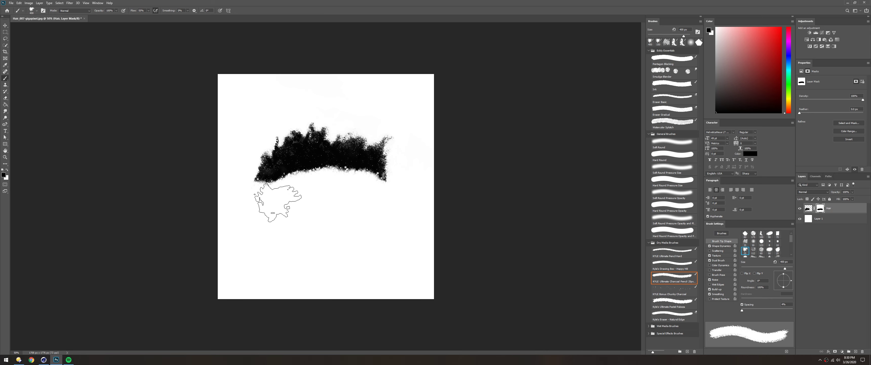
key(bracketleft)
key(bracketleft)
key(bracketleft)
key(bracketleft)
key(bracketleft)
key(bracketleft)
key(bracketleft)
key(bracketleft)
key(bracketleft)
key(bracketleft)
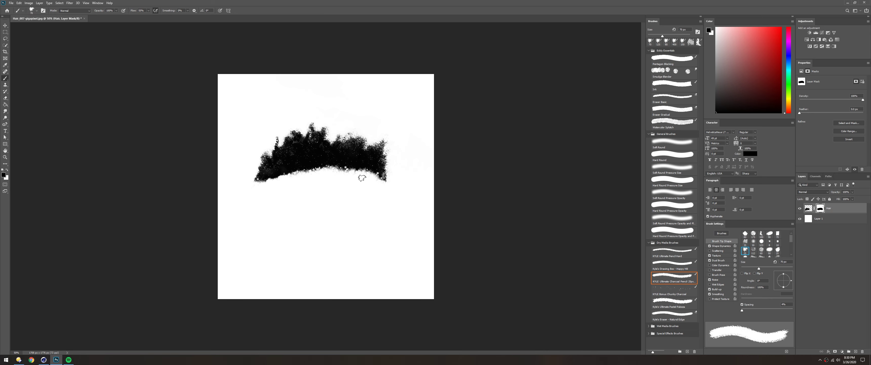
key(x)
Remove the light specks inside the hair clump with the Spot Healing Brush
alt+scroll(317, 162, up, 2)
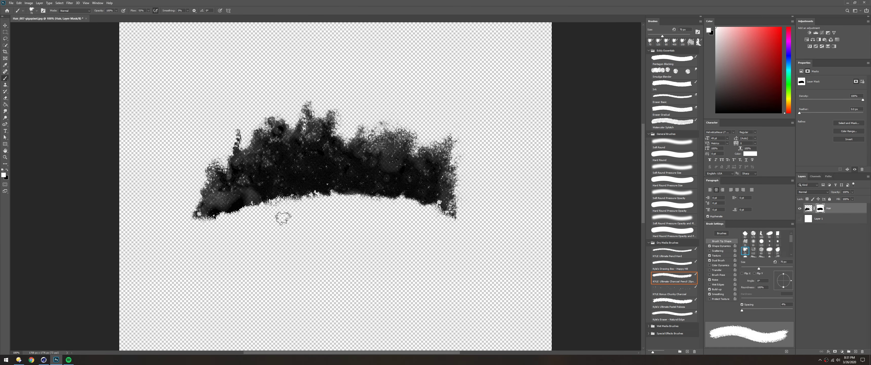
key(j)
alt+scroll(280, 175, up, 1)
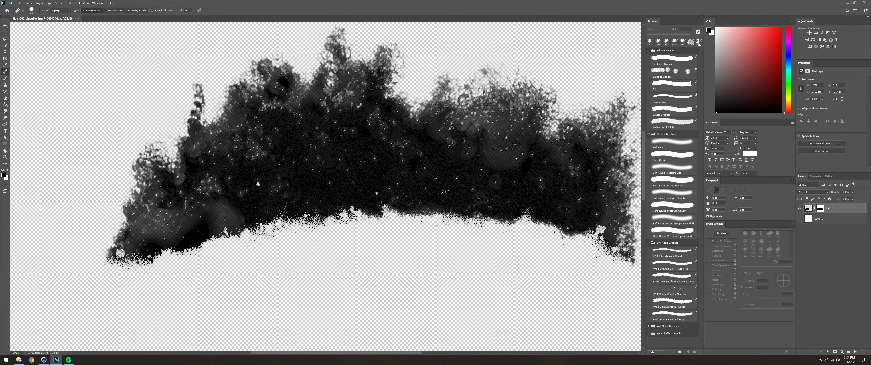
click(428, 135)
Fill the grey interior of the hair with black brush strokes and touch up the lower edge on its layer mask
key(b)
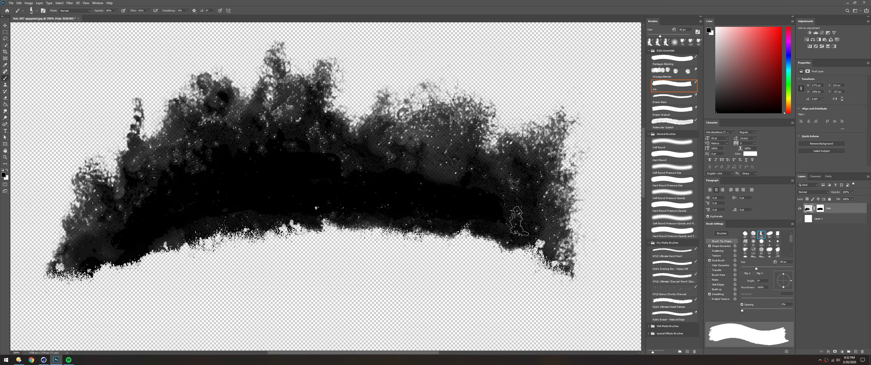
drag(519, 221, 406, 181)
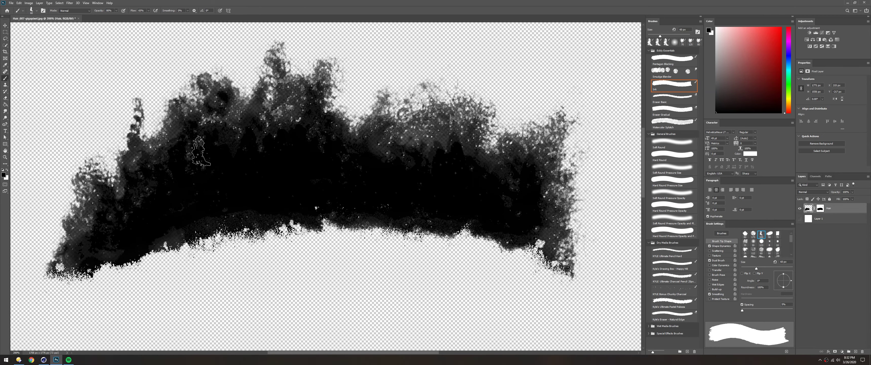
key(x)
drag(119, 213, 127, 235)
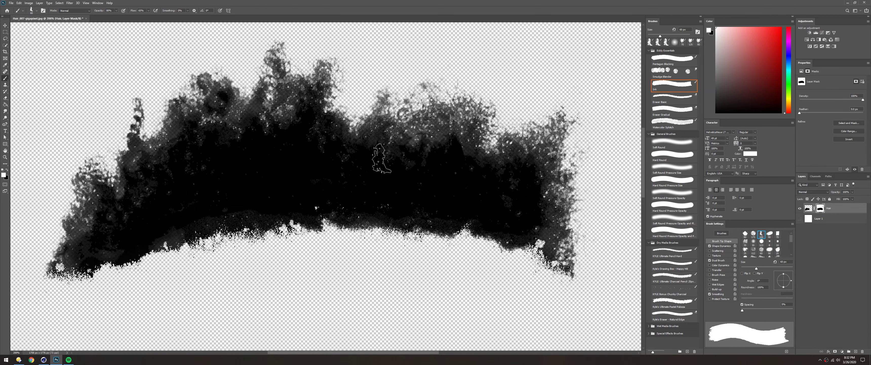
key(ctrl+0)
key(v)
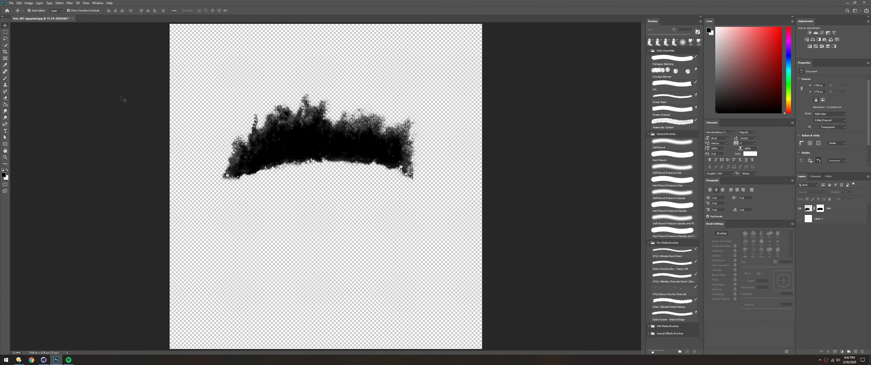
Save the document as Hair-Clump_001 in Photoshop format
key(ctrl+shift+s)
text(Hair-Clump_001)
key(Return)
Crop the canvas to a tight 1:1 square around the hair clump
key(c)
drag(325, 145, 327, 198)
key(Return)
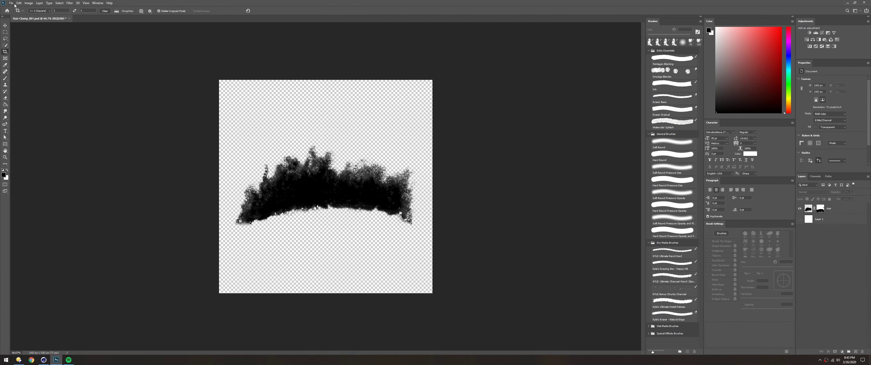
click(459, 98)
drag(432, 293, 427, 271)
key(Return)
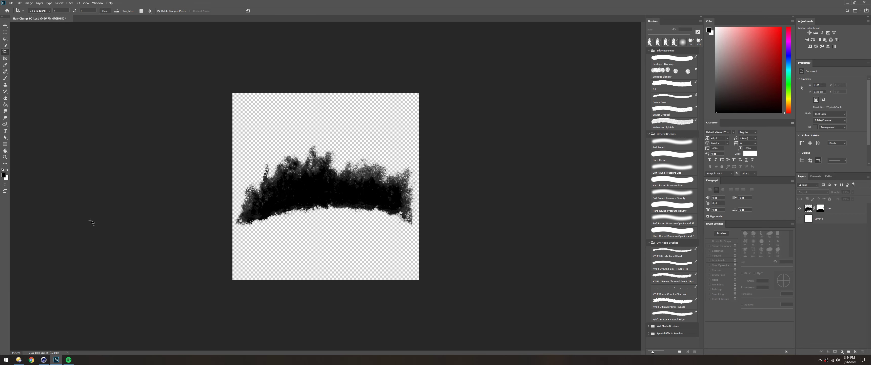
Resize the cropped image to 1024 x 1024 px and save it as Hair-Clump_002.psd
key(alt+ctrl+i)
key(Return)
key(v)
key(ctrl+shift+s)
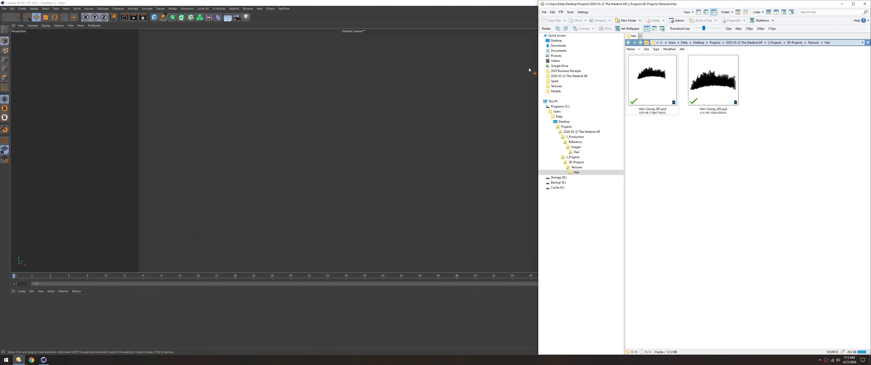
Switch to Cinema 4D, trace the hair clump image with a strip of polygons and subdivide it with vertical loop cuts
key(ctrl+shift+6)
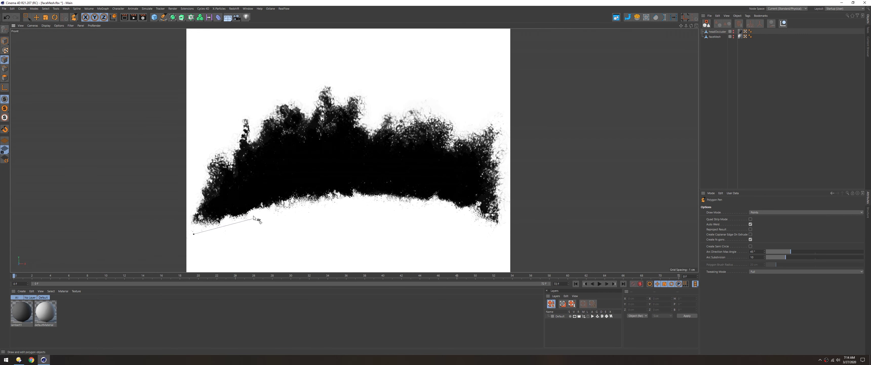
click(253, 217)
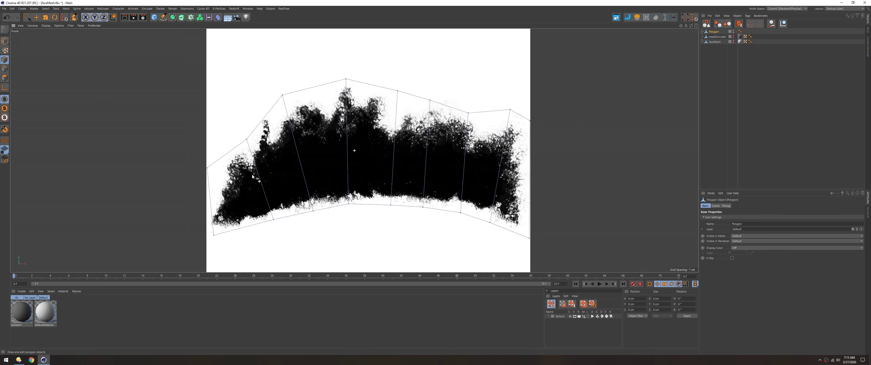
key(k)
key(l)
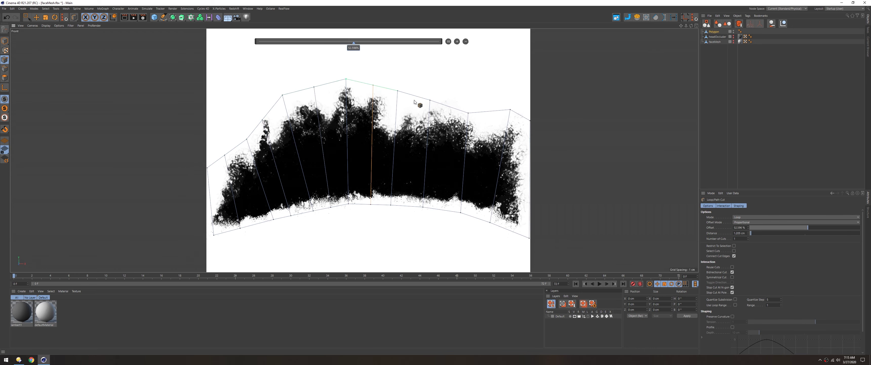
Adjust the points of the hair polygon with the Polygon Pen so its outline follows the clump closely
key(m)
key(e)
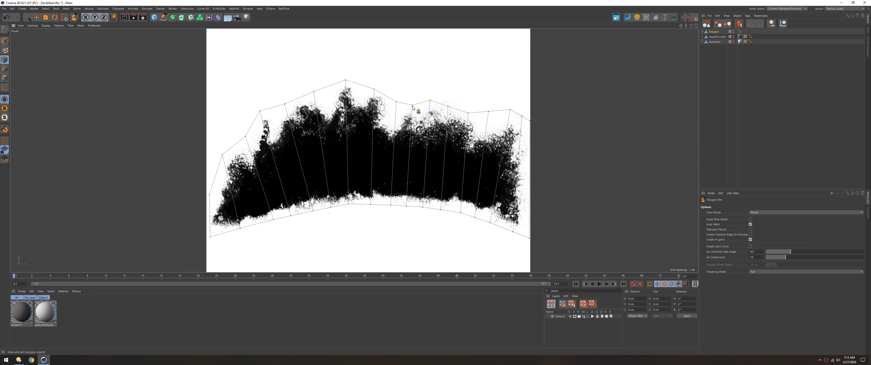
mouse_move(246, 235)
mouse_down()
mouse_move(332, 209)
mouse_move(515, 232)
mouse_up()
drag(395, 206, 365, 205)
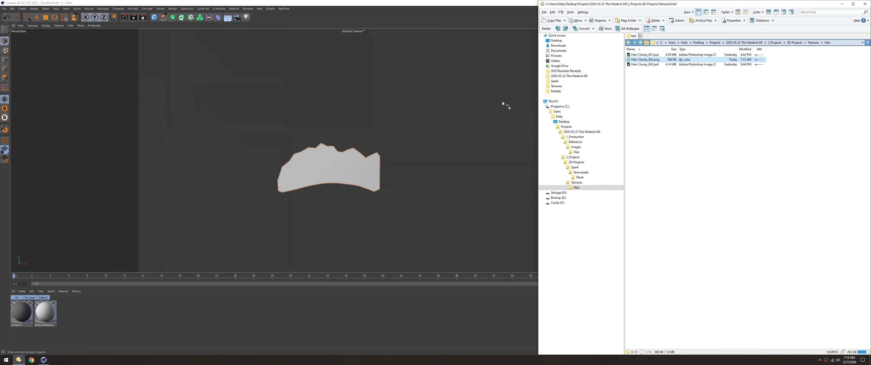
Apply Hair-Clump_002.png to the hair polygon as a material and fit its projection to the background hair image
drag(505, 103, 259, 179)
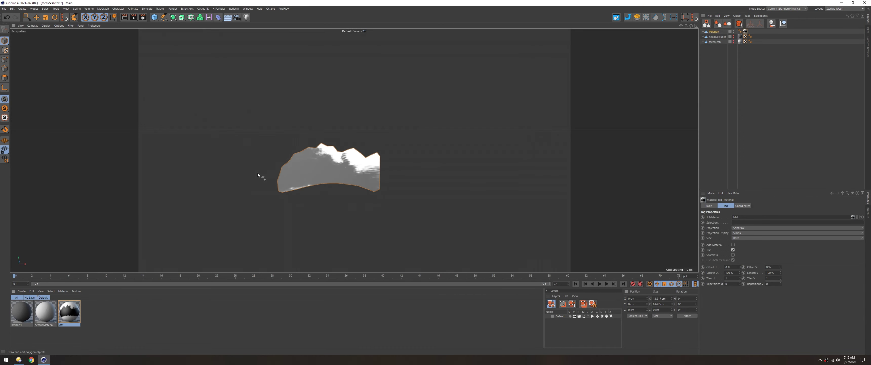
right_click(745, 32)
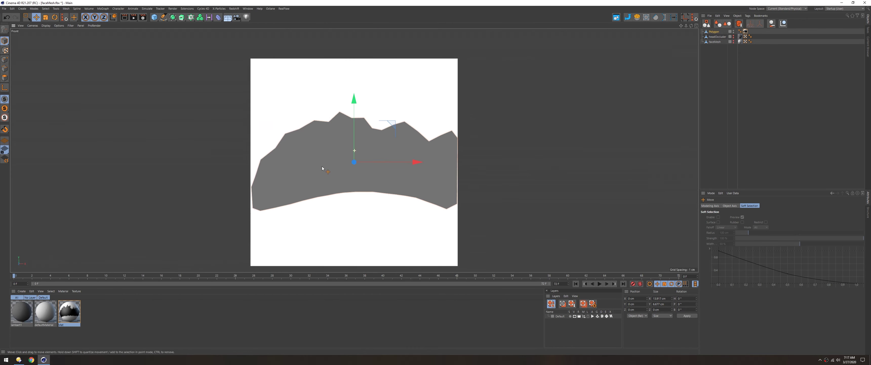
right_click(745, 31)
click(752, 140)
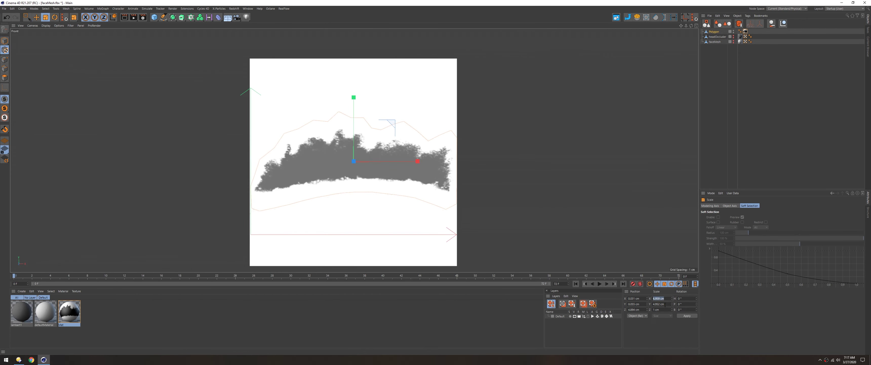
Rename the hair material as mat_hairChunk and save the project
double_click(69, 325)
text(mat_hairChunk)
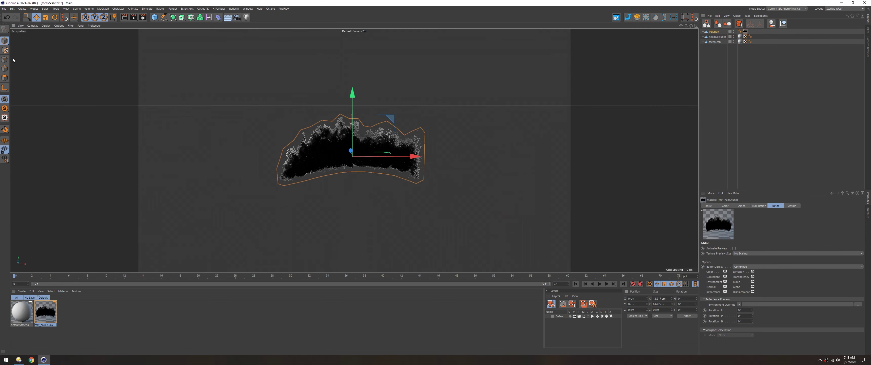
key(ctrl+s)
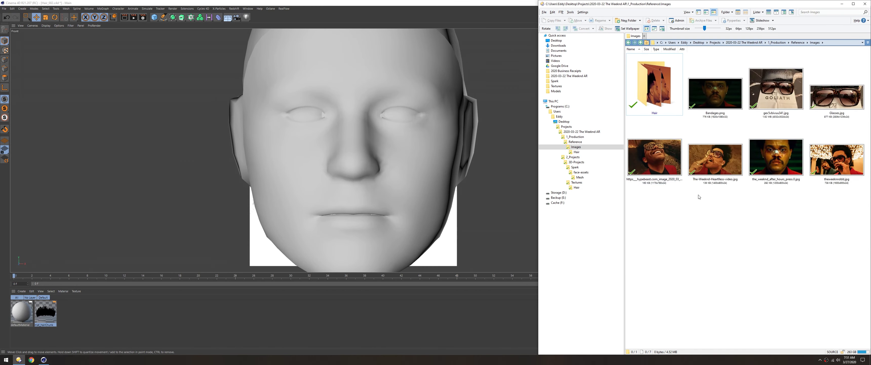
Open the Hair reference folder and view one of its reference images
ctrl+scroll(698, 196, up, 2)
double_click(655, 86)
scroll(744, 169, up, 2)
double_click(748, 164)
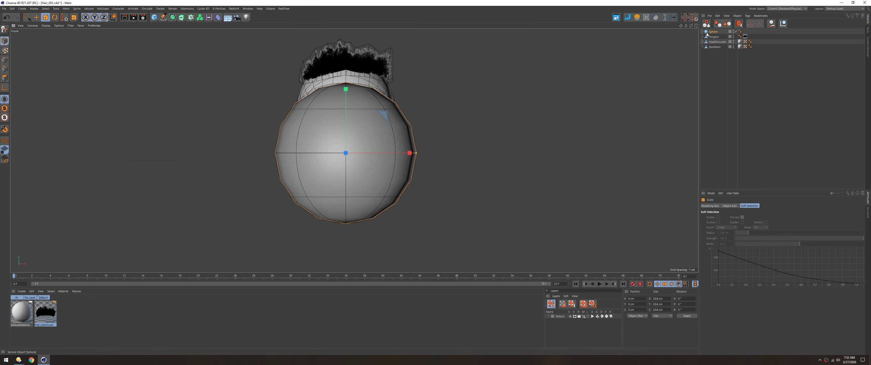
Fit the front-facing hair reference behind the head as the front view's background, enlarging it and setting its horizontal offset to 0.9
click(68, 111)
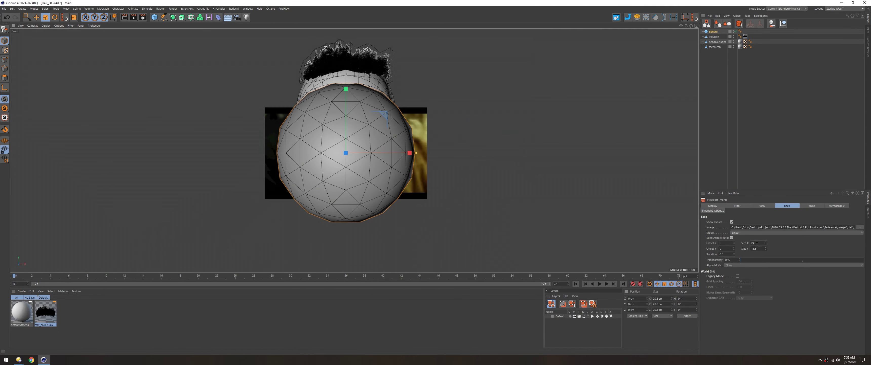
text(104)
key(Return)
click(466, 144)
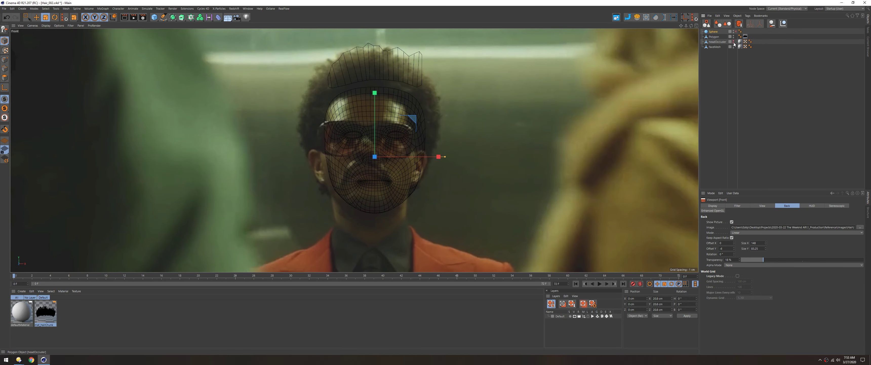
click(725, 243)
text(0.9)
key(Return)
drag(765, 242, 766, 239)
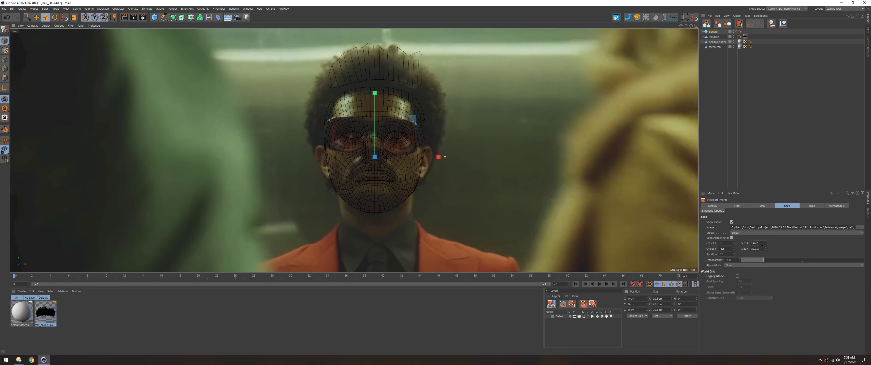
Move the sphere up and back until it surrounds the skull, matching the hair in the front reference
alt+middle_drag(384, 157, 371, 175)
key(e)
drag(361, 113, 361, 69)
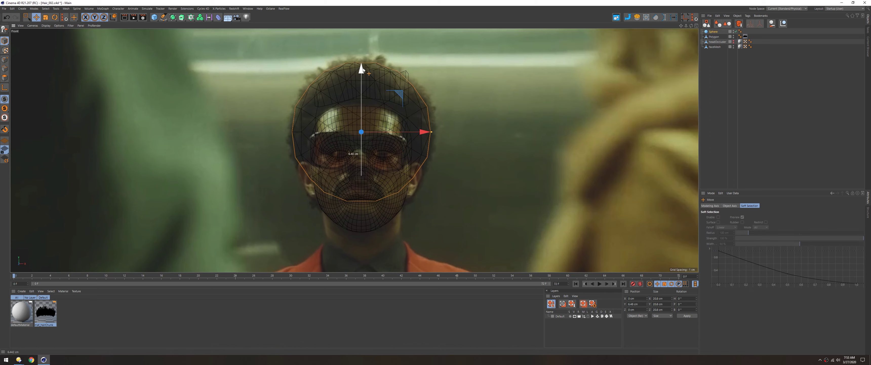
key(F1)
drag(351, 159, 278, 153)
key(F5)
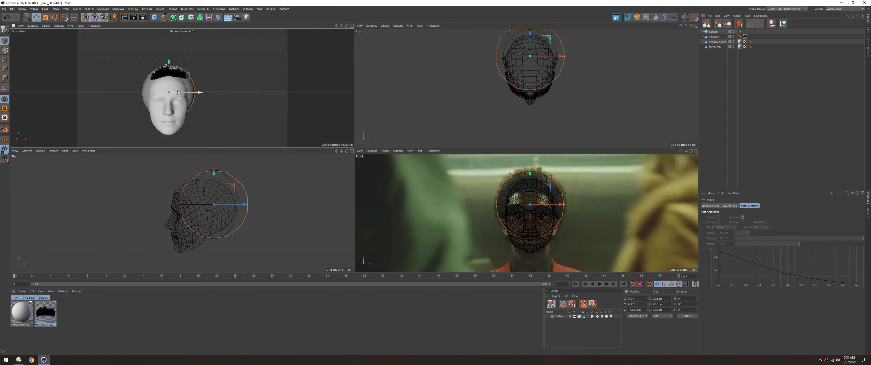
key(F1)
alt+drag(191, 94, 257, 95)
Show Hair_006-gigapixel.jpg beside the viewport and compare the sphere's shape with the hair in the photo
key(super+e)
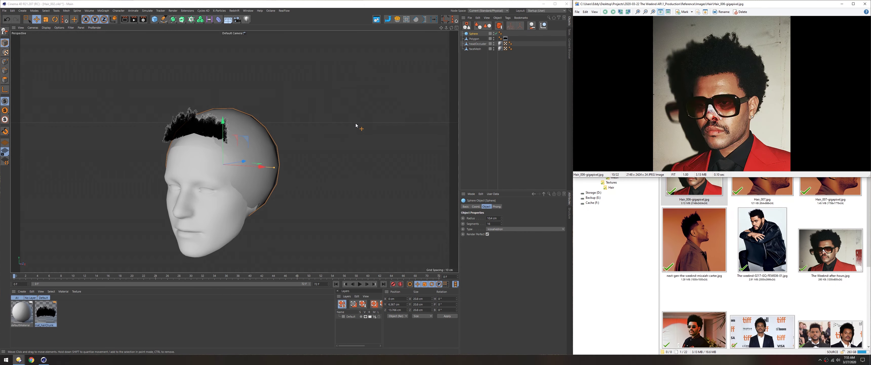
alt+drag(240, 191, 264, 177)
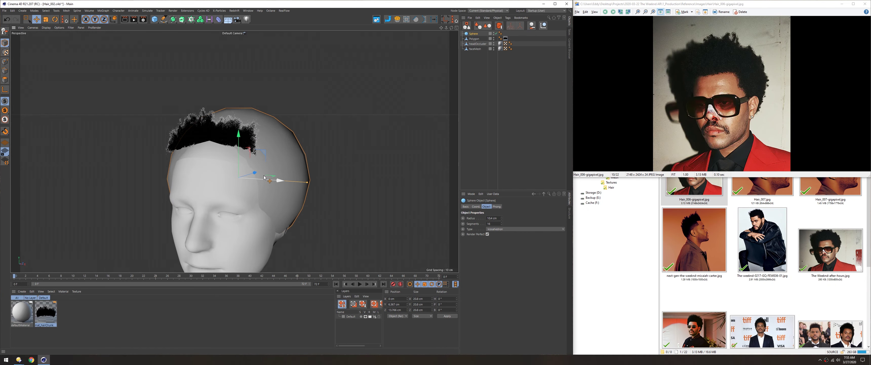
click(253, 144)
alt+drag(253, 144, 237, 101)
click(213, 148)
Prepare a vertical Line Cut through the middle of the editable sphere in the front view
key(F4)
key(k)
key(k)
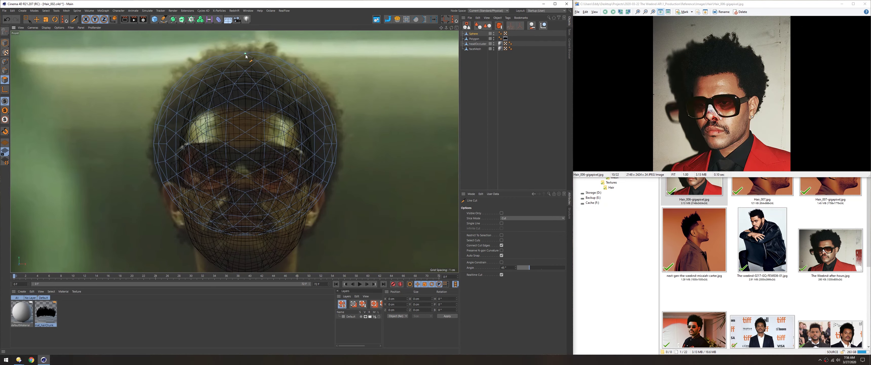
scroll(248, 175, down, 5)
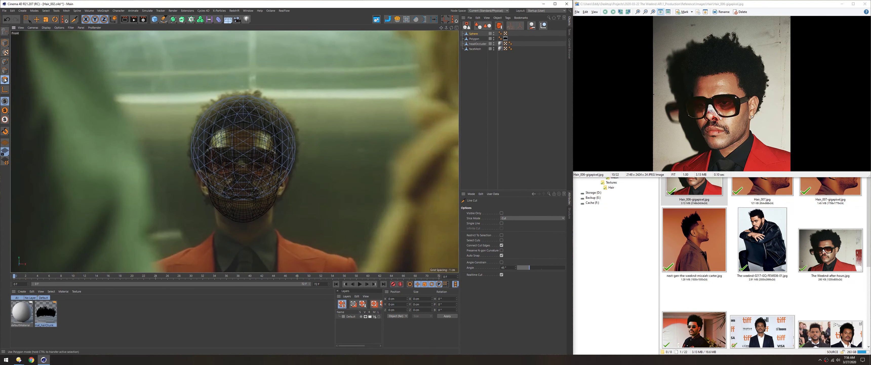
Shape half of the sphere into a scalp that follows the hairline and mirror it with a Symmetry object
key(0)
key(F5)
alt+drag(142, 88, 175, 85)
key(F1)
key(shift+c)
text(pull)
key(Return)
mouse_move(245, 147)
alt+mouse_down()
mouse_move(211, 181)
mouse_move(212, 170)
mouse_move(290, 156)
mouse_move(257, 162)
mouse_move(266, 172)
mouse_move(247, 159)
mouse_move(261, 149)
alt+mouse_up()
scroll(235, 151, down, 3)
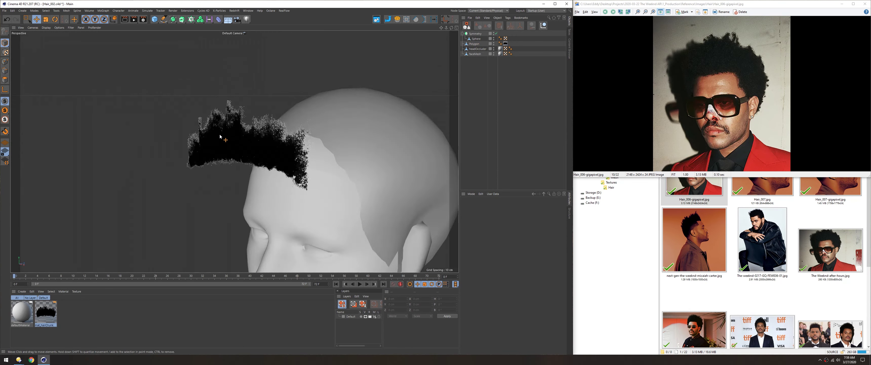
Rename the hair polygon as Hair Clump Straight and place it along the front hairline
click(237, 143)
key(Return)
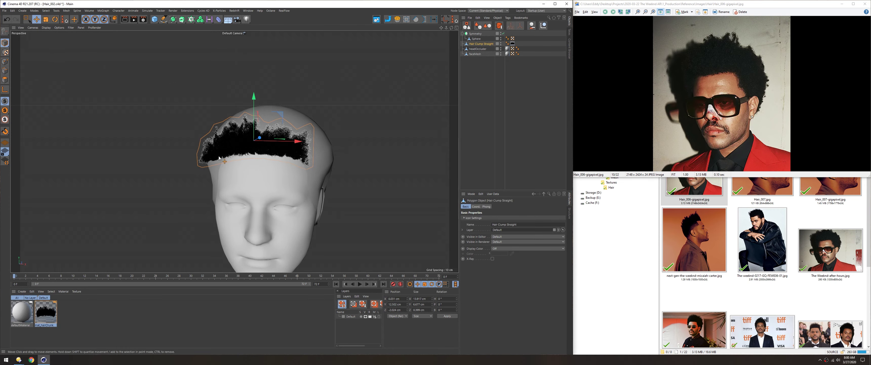
click(243, 159)
key(F2)
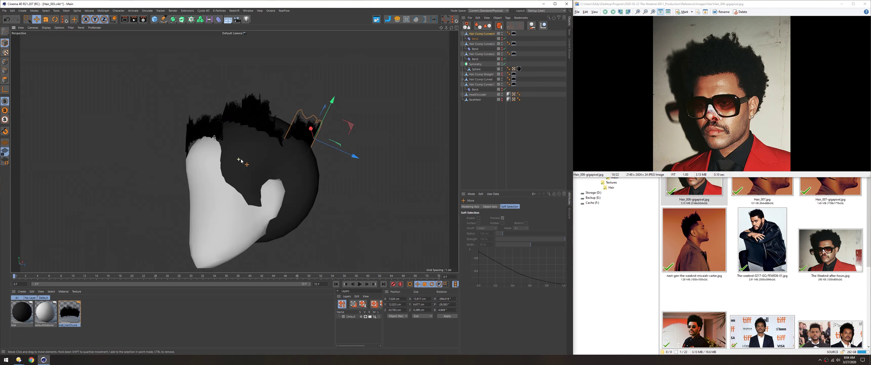
Arrange bent copies of the curved hair clump over the black scalp to build up the hair
drag(239, 168, 241, 169)
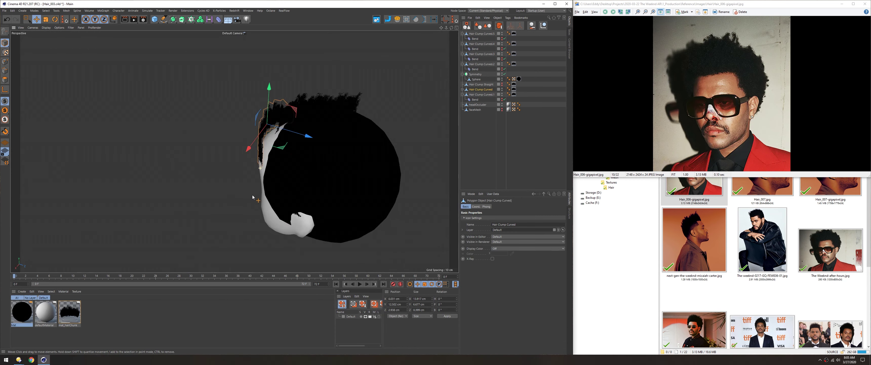
click(20, 67)
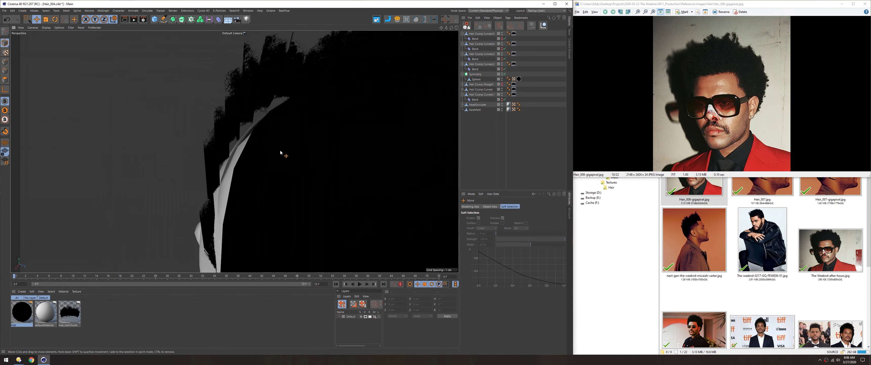
drag(315, 136, 324, 135)
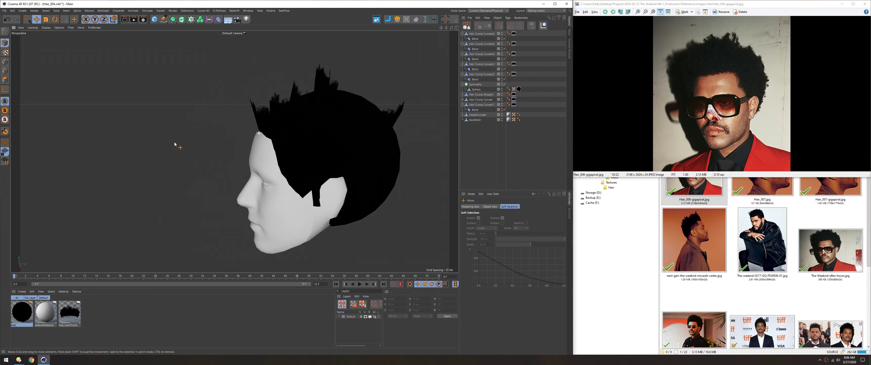
alt+drag(213, 146, 179, 133)
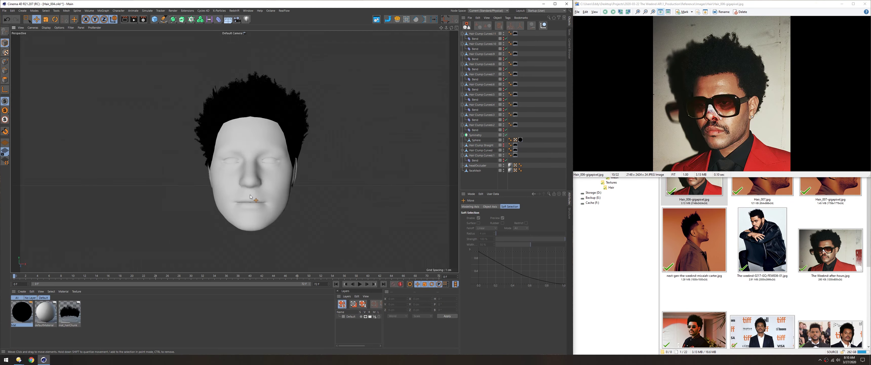
Inspect the filled-out hair from several angles and open another hair reference photo for comparison
alt+drag(250, 196, 163, 202)
alt+drag(217, 191, 263, 150)
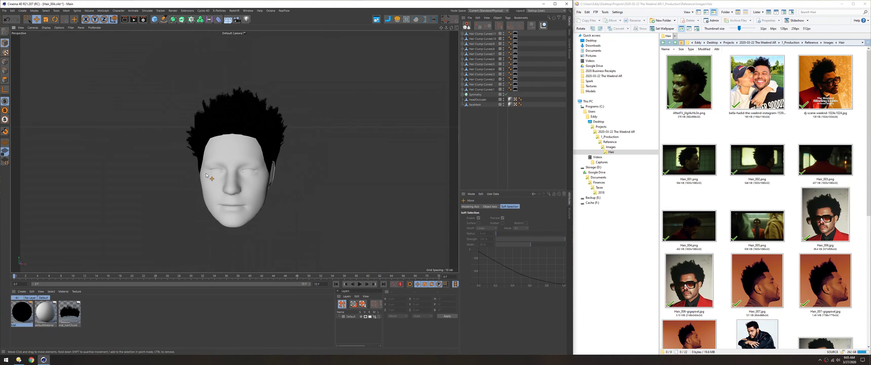
scroll(758, 203, down, 5)
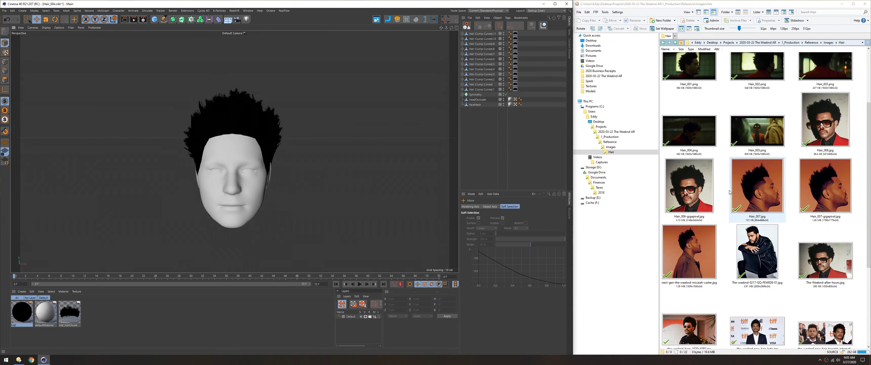
double_click(825, 298)
Adjust a curved hair clump at the side of the head, checking it in wireframe and shaded display
mouse_move(350, 100)
alt+mouse_down()
mouse_move(157, 192)
mouse_move(234, 166)
mouse_move(261, 164)
mouse_move(234, 169)
mouse_move(262, 191)
mouse_move(257, 182)
mouse_move(278, 183)
alt+mouse_up()
key(n)
key(f)
click(285, 165)
key(r)
key(ctrl+shift+a)
key(n)
key(a)
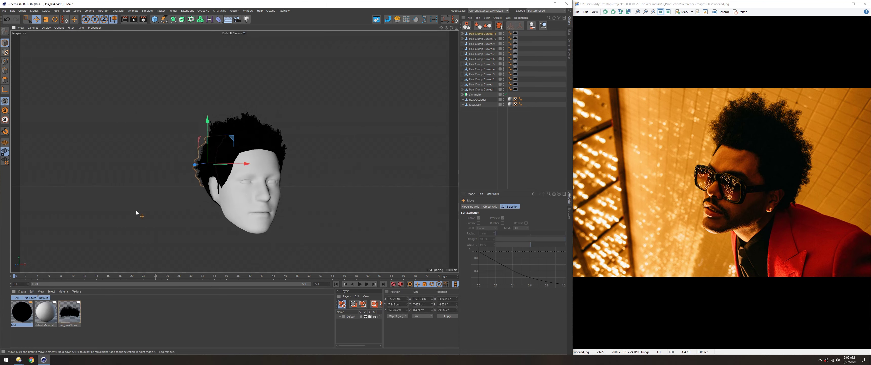
click(136, 210)
mouse_move(136, 211)
alt+mouse_down()
mouse_move(269, 199)
mouse_move(202, 175)
mouse_move(307, 163)
mouse_move(257, 174)
mouse_move(278, 180)
mouse_move(232, 171)
alt+mouse_up()
Display the model as wireframe and add a Displacer deformer to the scalp sphere
click(278, 180)
key(n)
key(f)
click(135, 171)
shift+drag(219, 19, 352, 85)
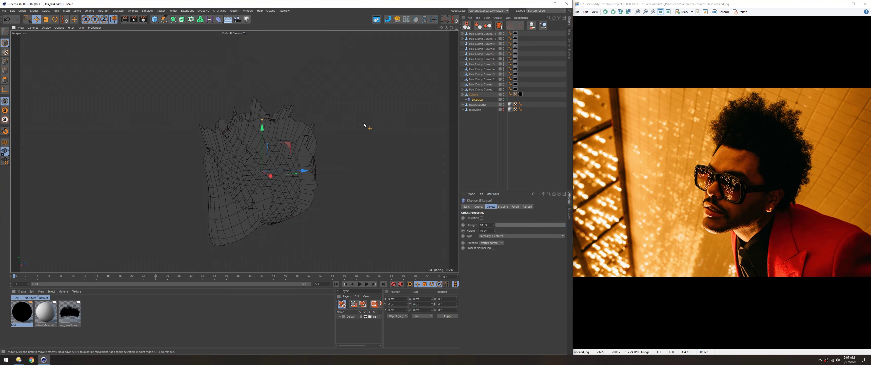
Group the hair clumps in a null inside the Hair null and rename the scalp sphere as Hair Base
click(486, 132)
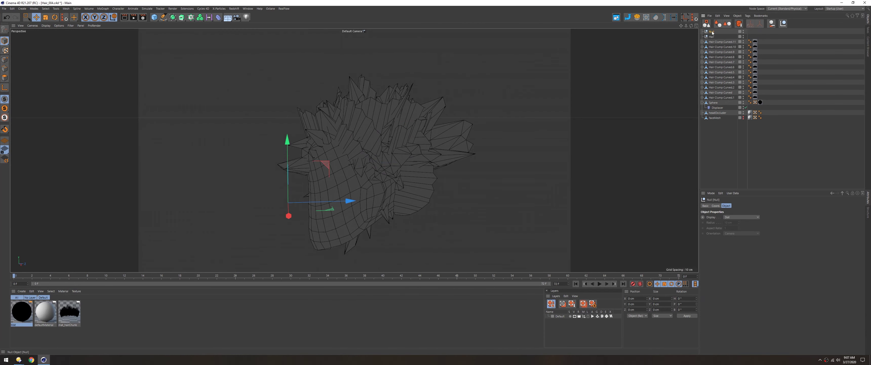
drag(721, 51, 719, 36)
double_click(714, 41)
key(n)
key(a)
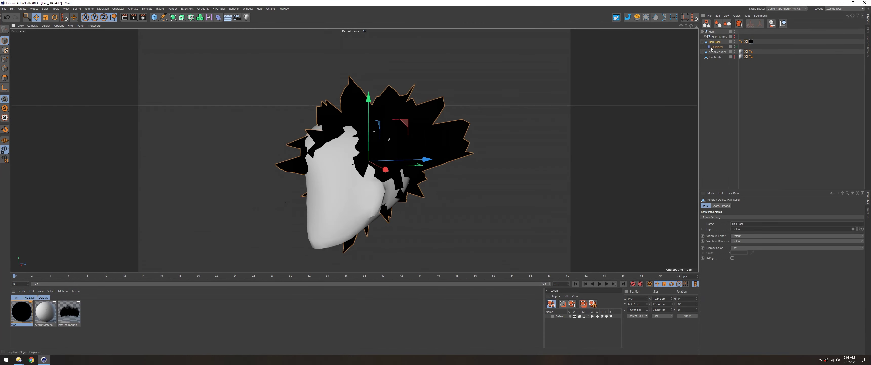
Lower the Displacer's height on Hair Base and drive it with a Luka noise shader
alt+drag(426, 142, 379, 160)
click(717, 46)
click(737, 235)
click(733, 235)
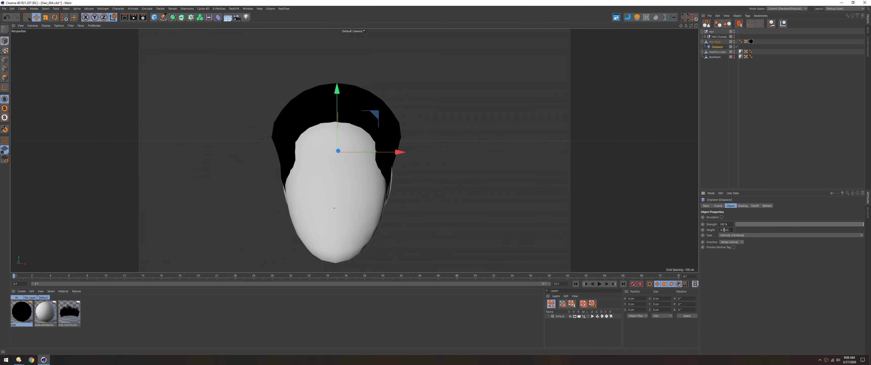
click(743, 206)
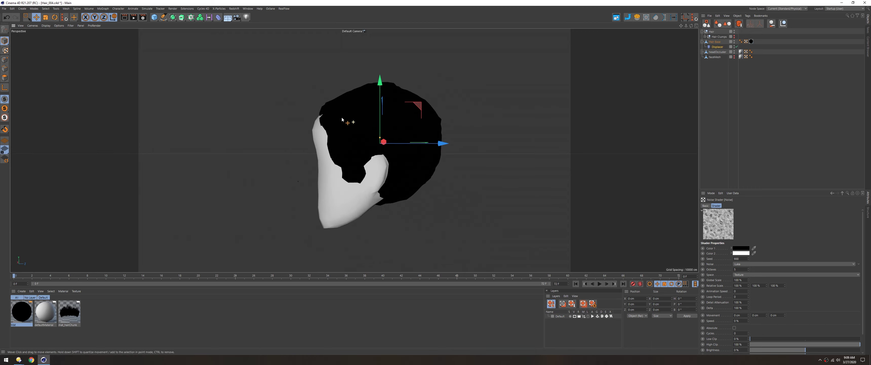
Duplicate the Displacer and limit the copy with a Spherical Field around the face, using Min blending
key(ctrl+c)
key(ctrl+v)
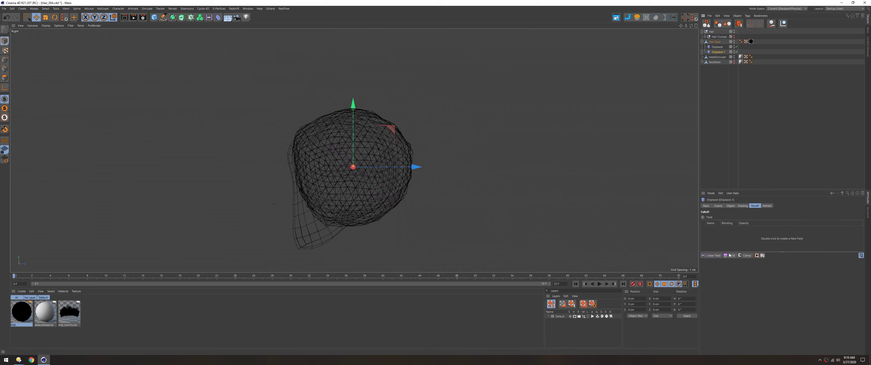
click(729, 255)
click(731, 205)
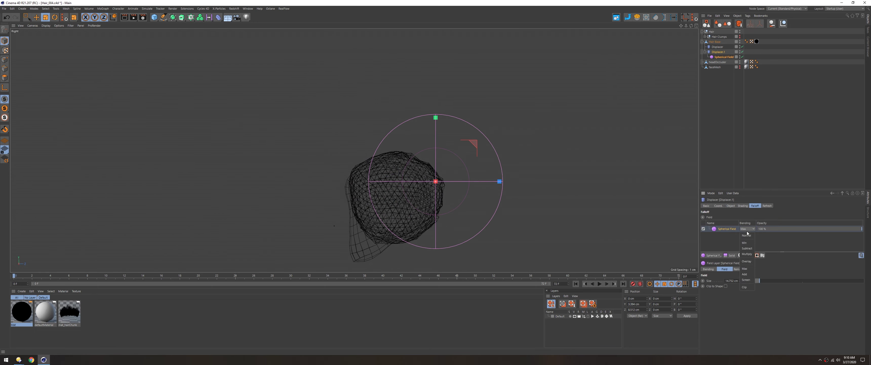
click(744, 243)
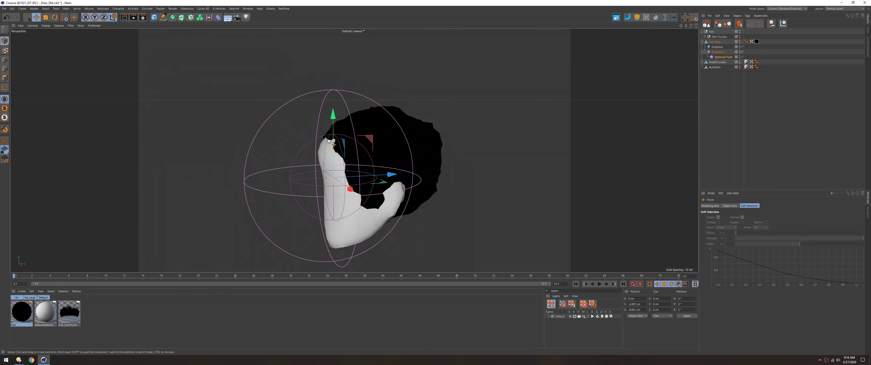
alt+drag(147, 116, 402, 155)
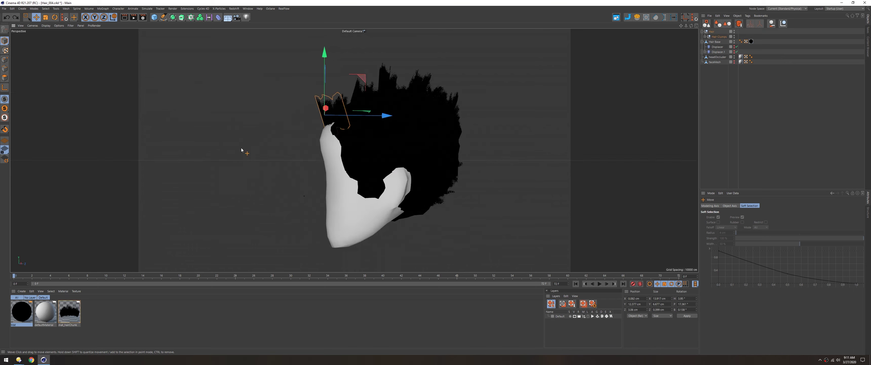
Limit the first Displacer's falloff with a Box Field stretched wide across the face
click(372, 149)
alt+drag(372, 149, 364, 170)
click(714, 255)
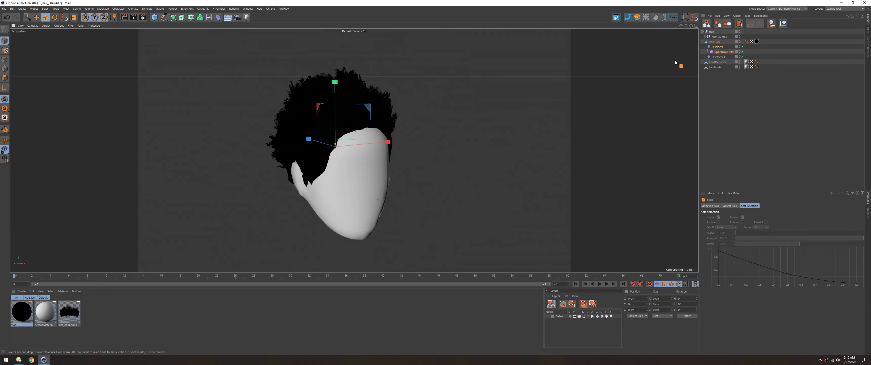
ctrl+drag(705, 58, 710, 58)
alt+drag(372, 149, 399, 153)
key(t)
alt+drag(339, 149, 304, 153)
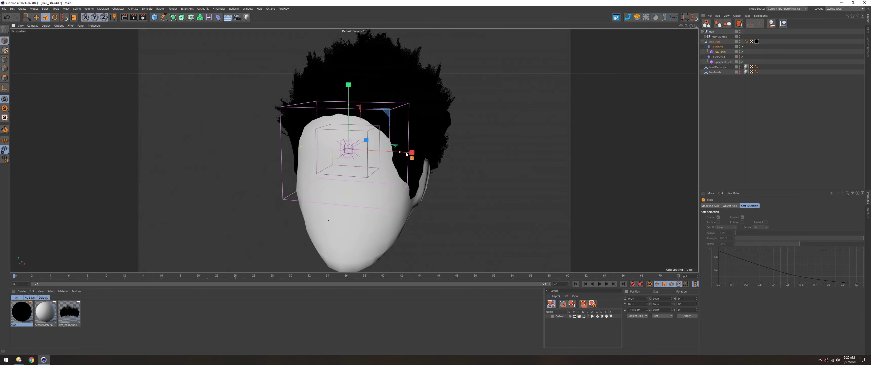
alt+drag(304, 152, 292, 153)
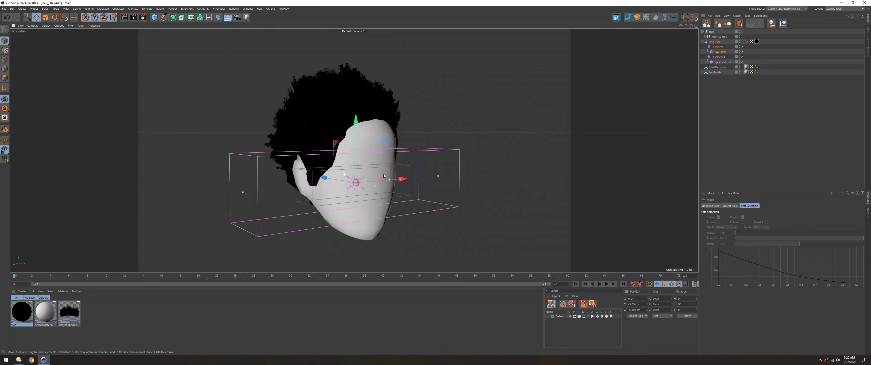
alt+drag(258, 152, 135, 142)
Try Spherical projection for the mat_hairChunk material on the merged hair clumps
click(16, 66)
alt+drag(338, 149, 496, 64)
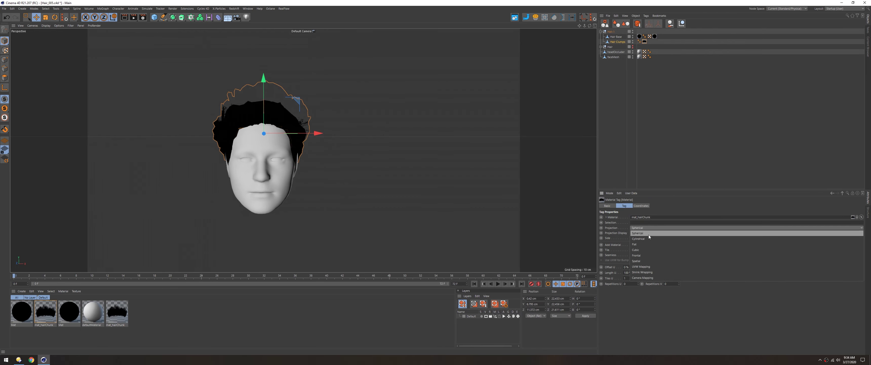
click(649, 235)
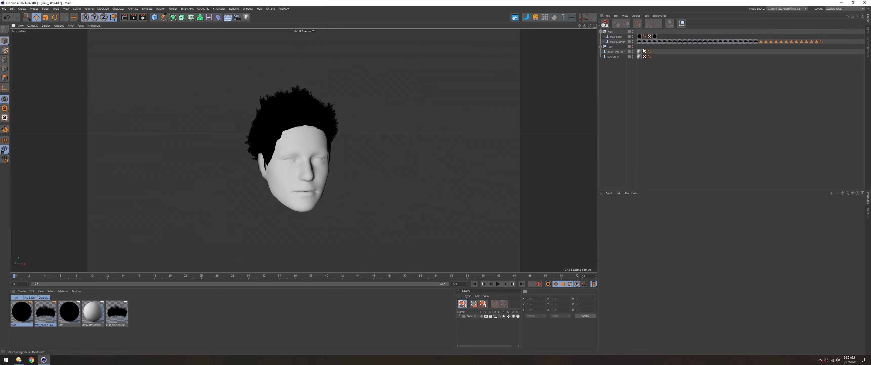
Reshape the Hair Base's sideburn by the ear with soft-selected points, and merge a fresh copy of the hair clumps into one Hair Clumps object
click(5, 60)
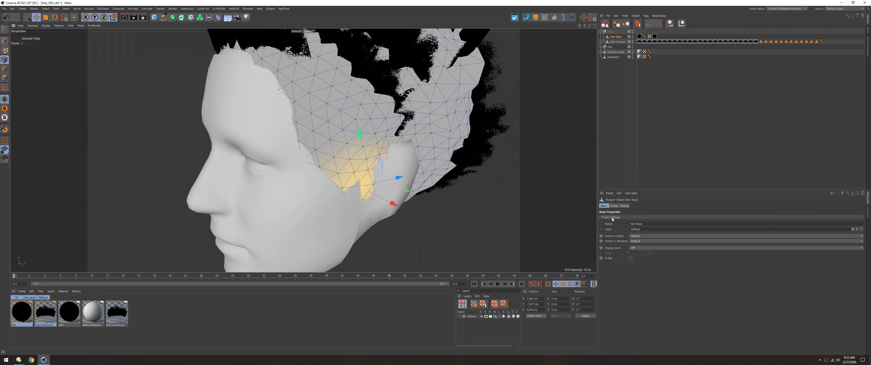
drag(370, 192, 396, 206)
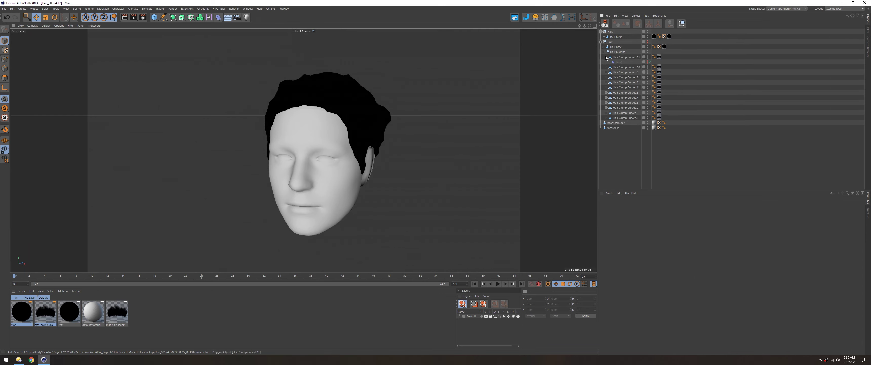
click(618, 51)
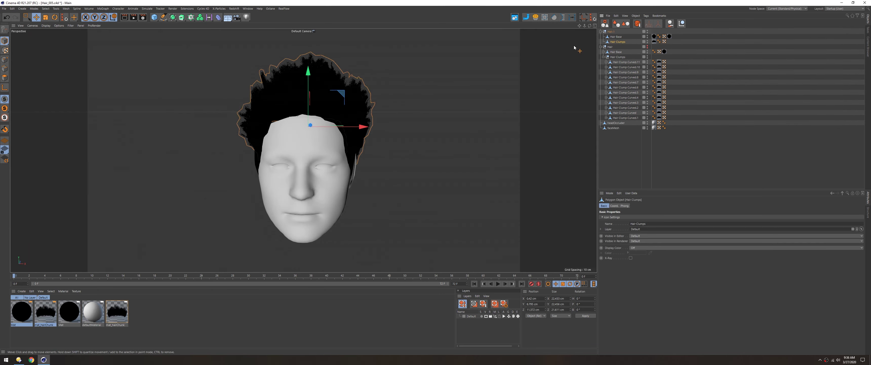
Switch to Spark AR Studio and check the supported file types for importing an asset from the computer
key(super)
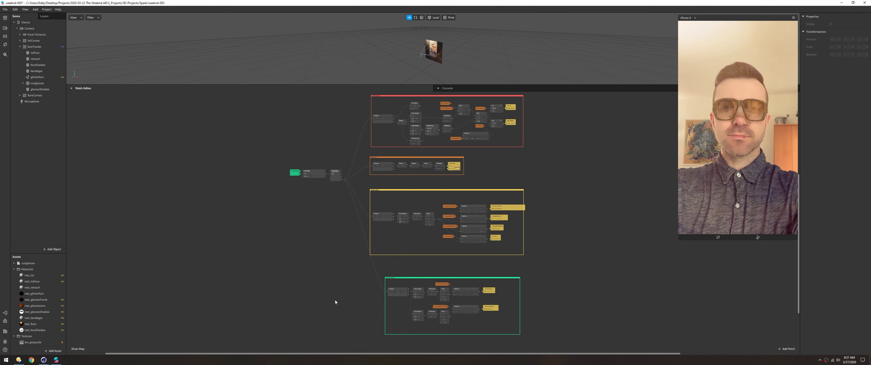
click(69, 351)
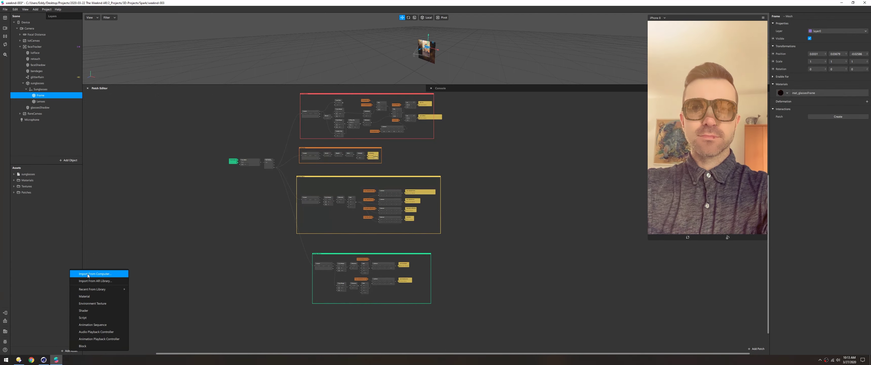
click(88, 275)
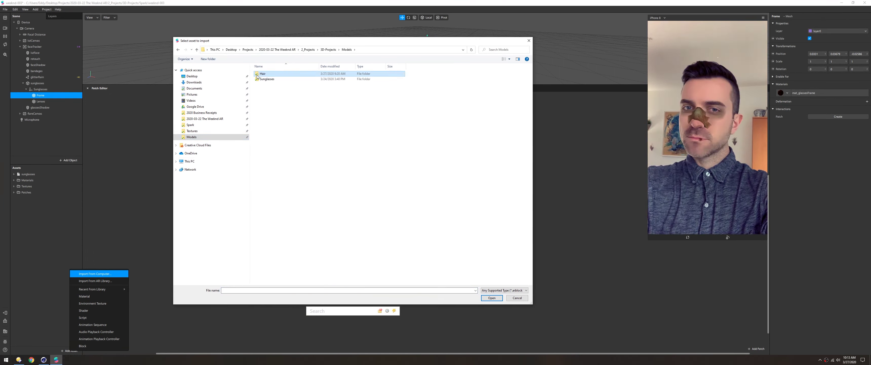
click(506, 290)
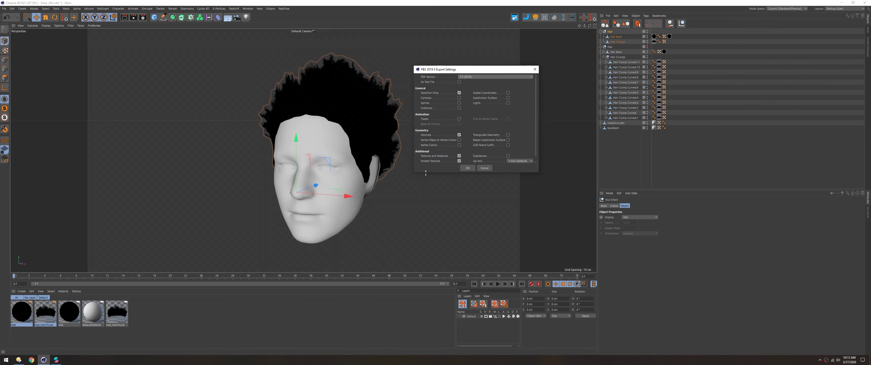
Switch to Cinema 4D and export only the selected hair group as hair_001.fbx with embedded textures into the exports folder
key(Return)
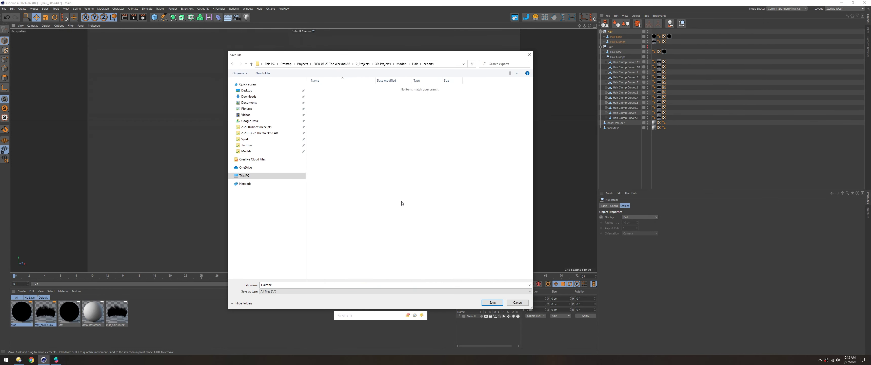
key(Return)
Switch to Spark AR Studio, import hair_001.fbx from the exports folder and place it inside the faceTracker
click(56, 359)
click(70, 350)
click(88, 275)
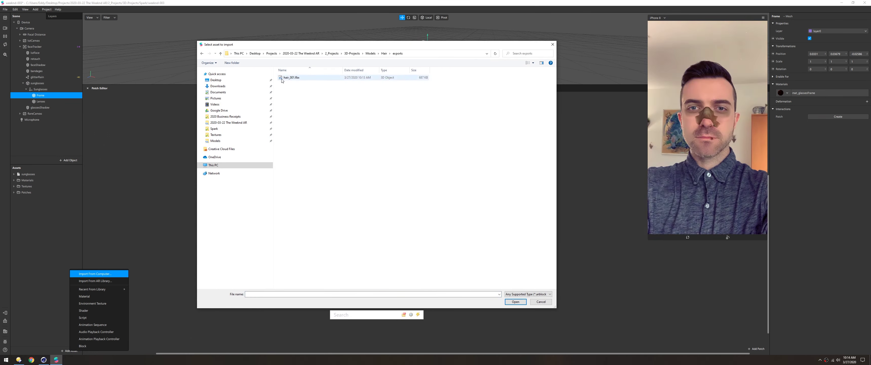
double_click(288, 73)
drag(30, 187, 36, 61)
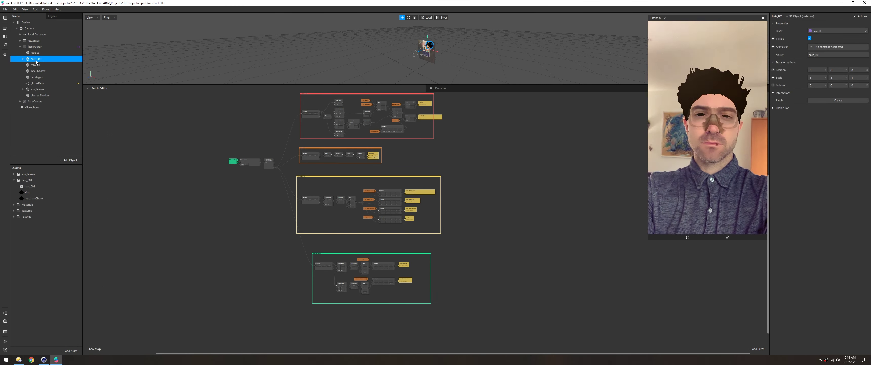
Take hair_001 out of the faceTracker and drive its position and rotation with Exp Smoothing Vec 3 patches fed by the tracker
key(ctrl+z)
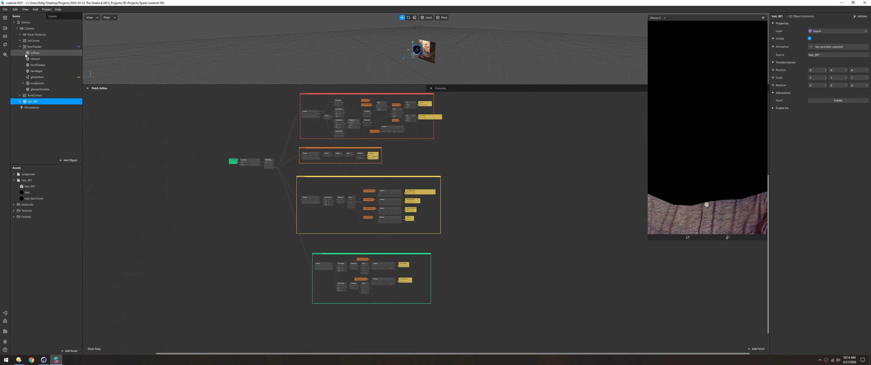
scroll(284, 177, up, 5)
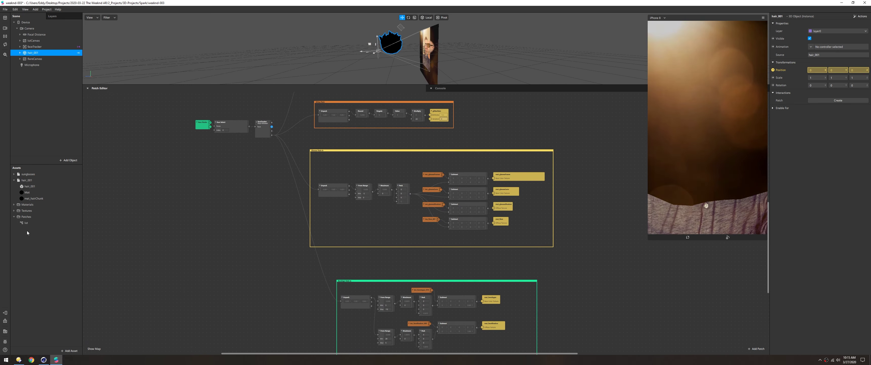
drag(27, 230, 290, 291)
scroll(273, 136, down, 5)
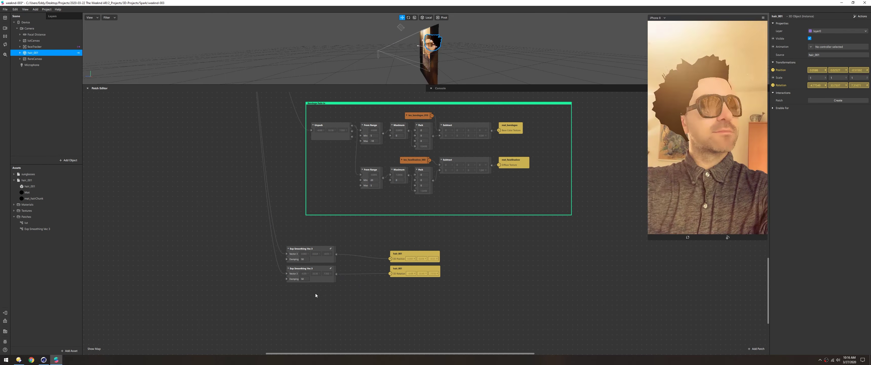
Give the mat_hairChunk material the Hair-Clump_002 texture with Alpha blend mode and Alpha Test, leaving the separate Alpha option off
click(34, 199)
click(833, 54)
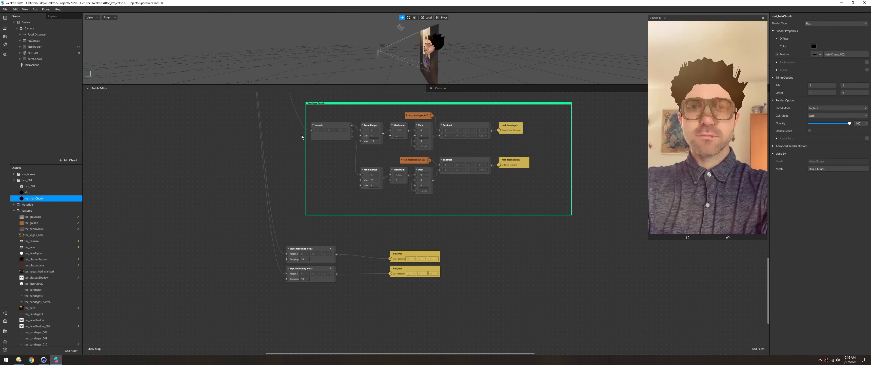
click(867, 138)
click(867, 70)
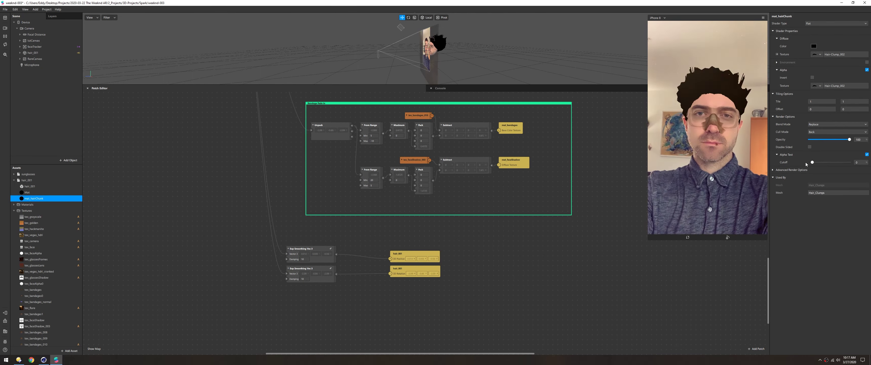
click(867, 154)
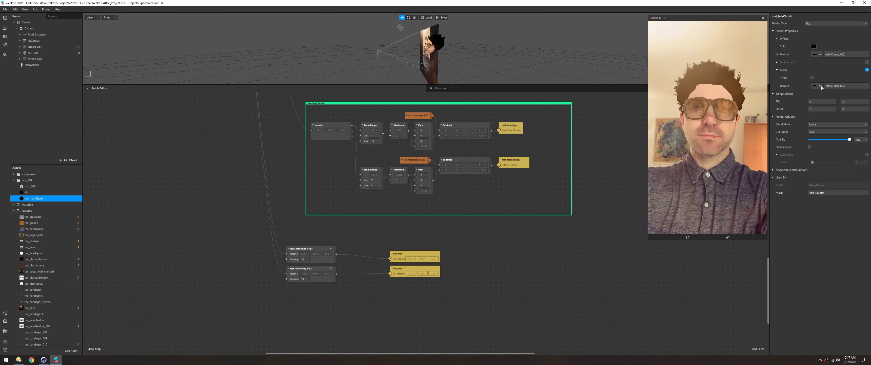
click(867, 70)
Preview the hair on a different person from the real-time simulation videos in an enlarged scene view
drag(338, 85, 336, 150)
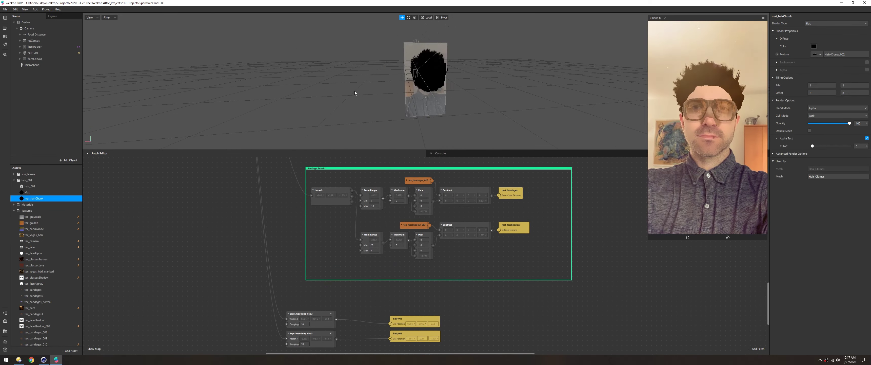
click(5, 28)
click(20, 56)
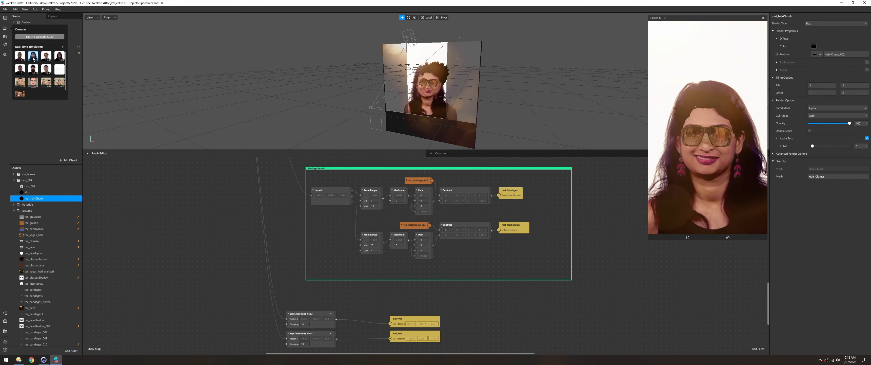
Scale hair_001 to 1.2 in X and Y and change the preview device to iPad Pro
click(430, 77)
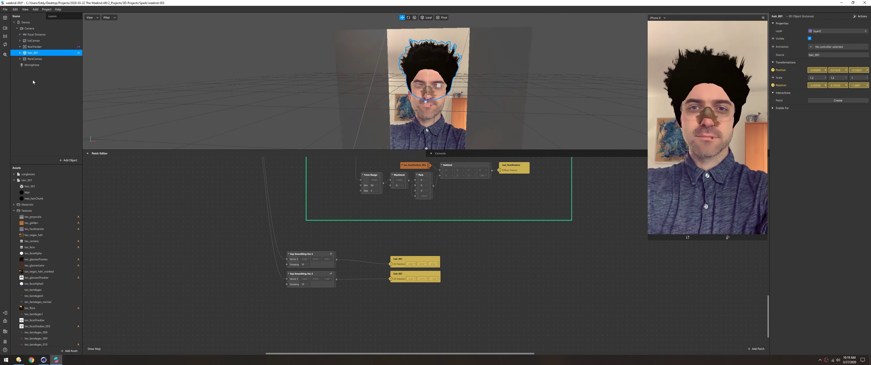
click(703, 47)
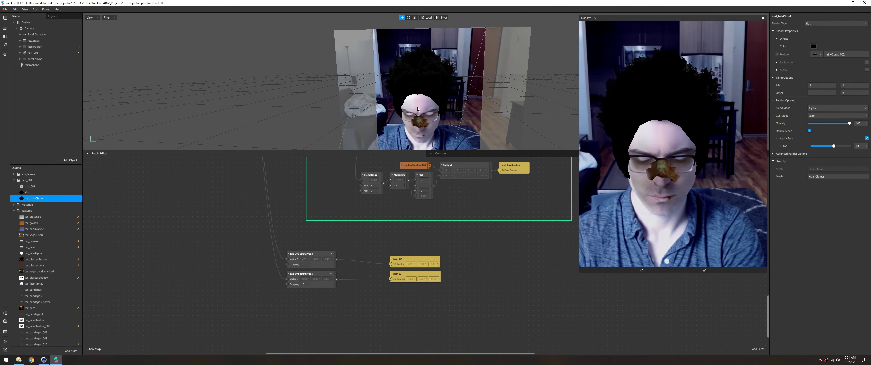
key(Up)
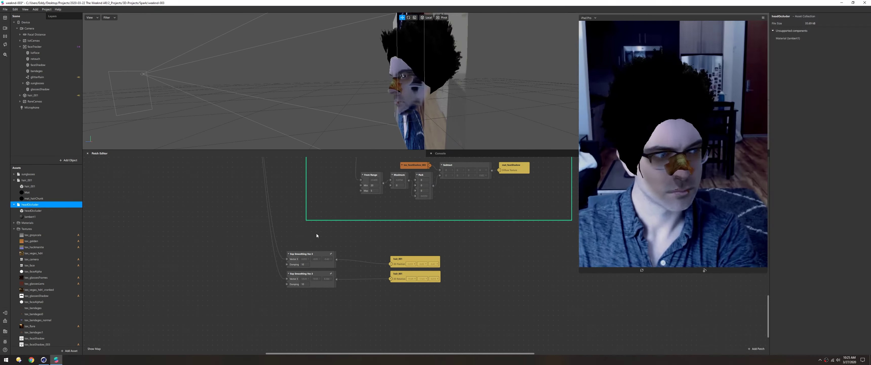
Place the headOccluder inside the faceTracker and change the blend mode of its lambert1 material
drag(29, 205, 34, 46)
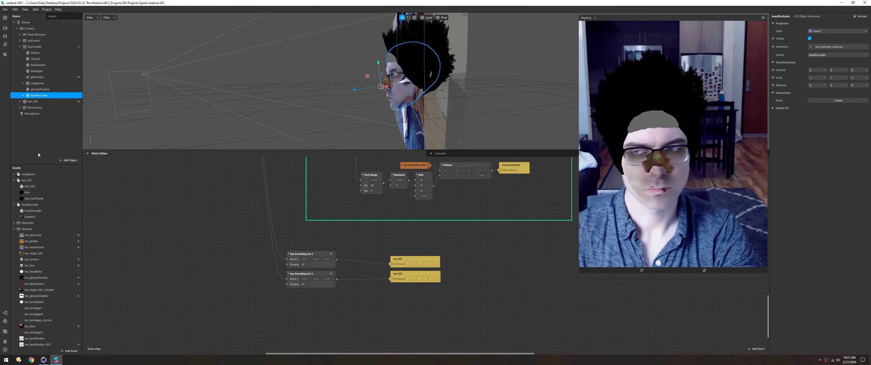
click(30, 216)
click(837, 108)
click(833, 116)
Widen the headOccluder to an X scale of about 1.16 so it matches the head's width
click(359, 91)
key(f)
key(r)
drag(408, 97, 415, 97)
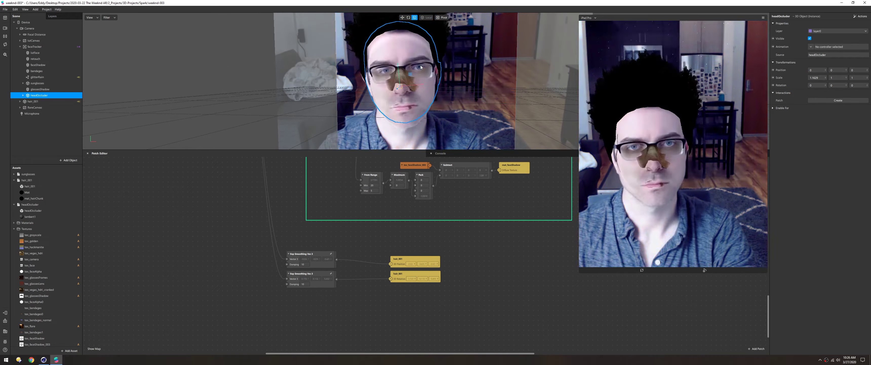
Duplicate the headOccluder and name the copy neckOccluder
click(23, 96)
text(ckOccluder)
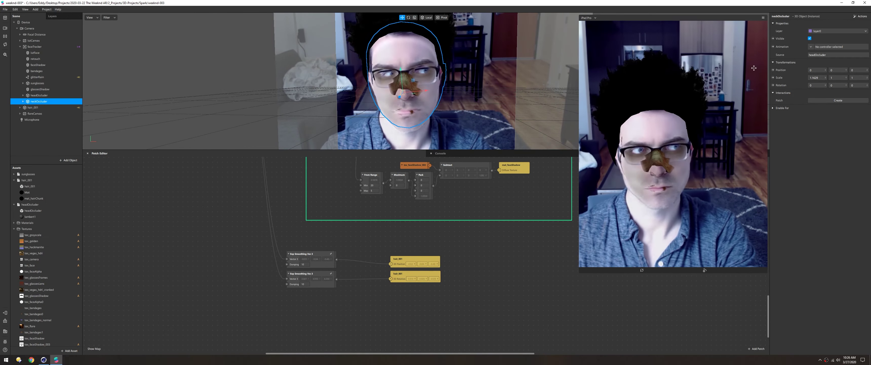
key(Return)
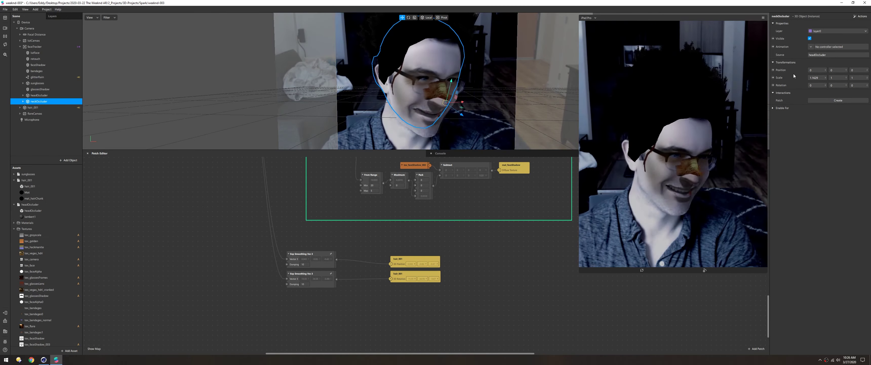
Move the neckOccluder down over the neck and narrow it to an X scale of about 0.82
click(835, 71)
text(0.1)
key(Return)
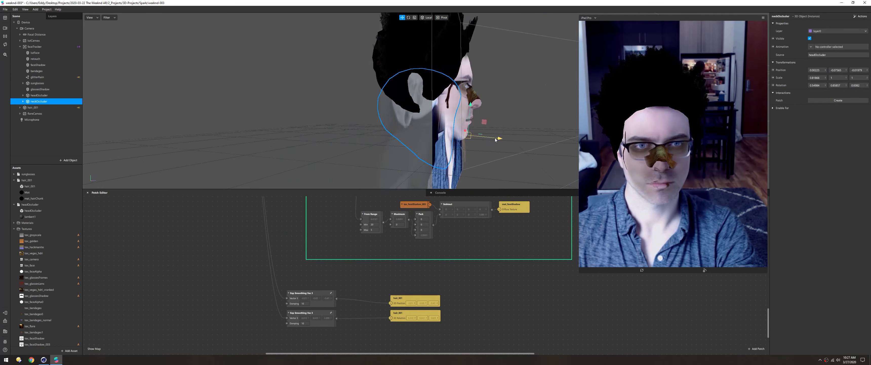
Set the mat_hairChunk diffuse colour to grey and return the preview to the iPad Pro device
click(34, 199)
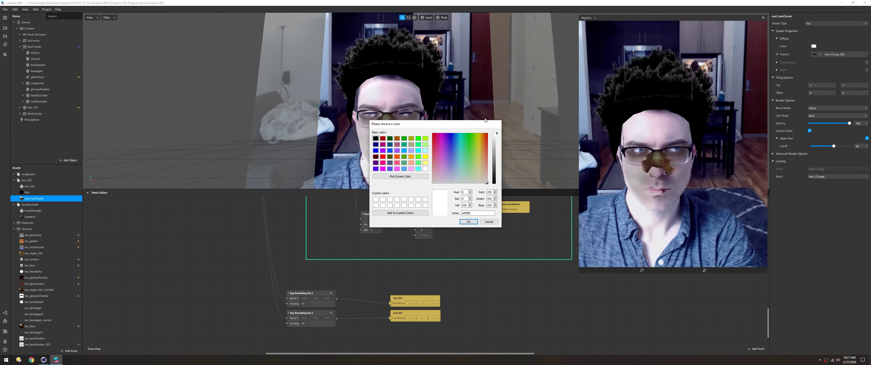
drag(498, 157, 498, 160)
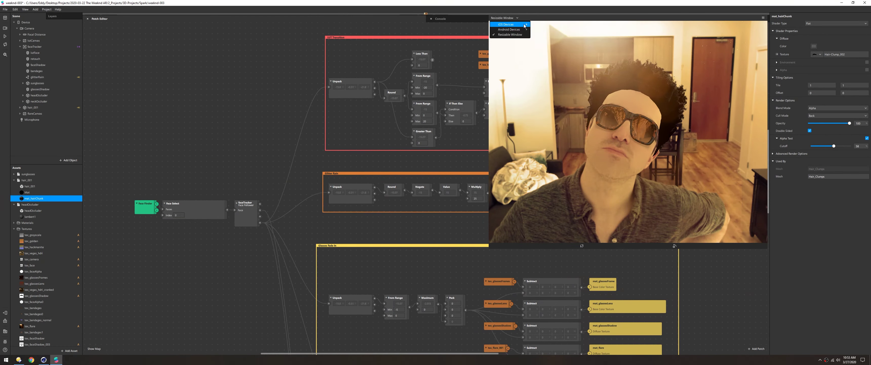
click(544, 27)
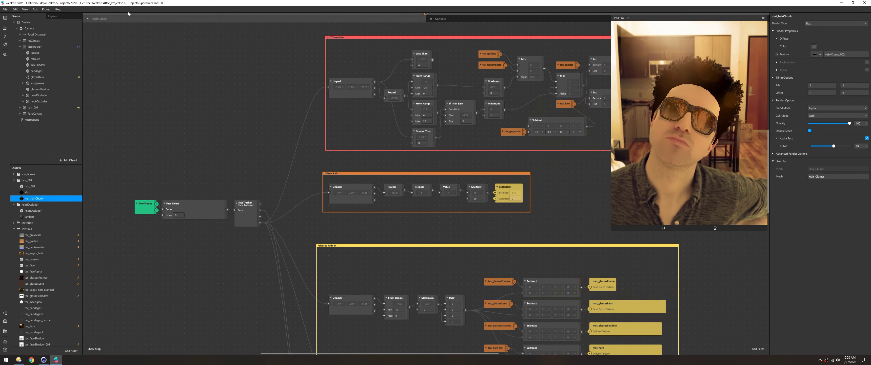
click(6, 37)
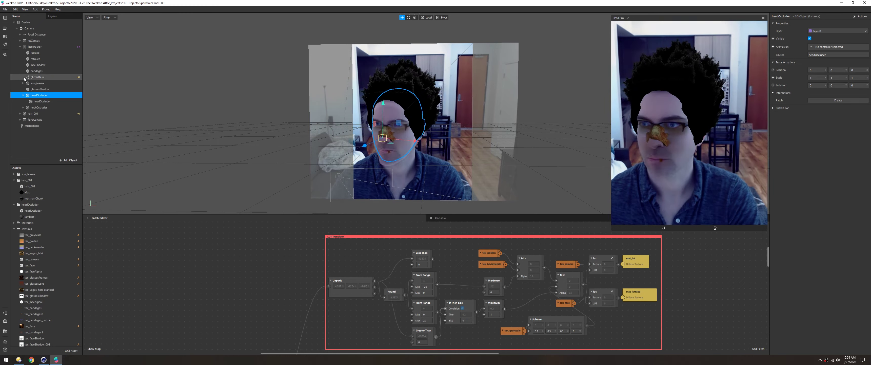
Set hair_001's X scale to 1.05 and save the project
key(BackSpace)
text(05)
key(Return)
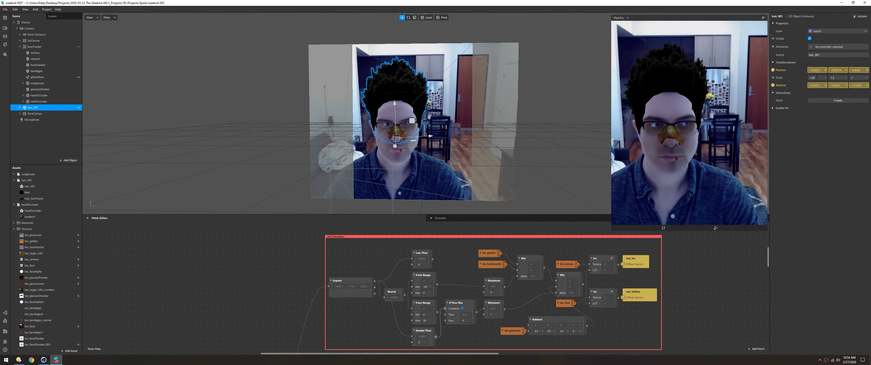
key(ctrl+s)
Inspect the sizes of the tex_flare and SpecularEnvironment textures in the Asset Summary
drag(441, 214, 440, 170)
click(118, 204)
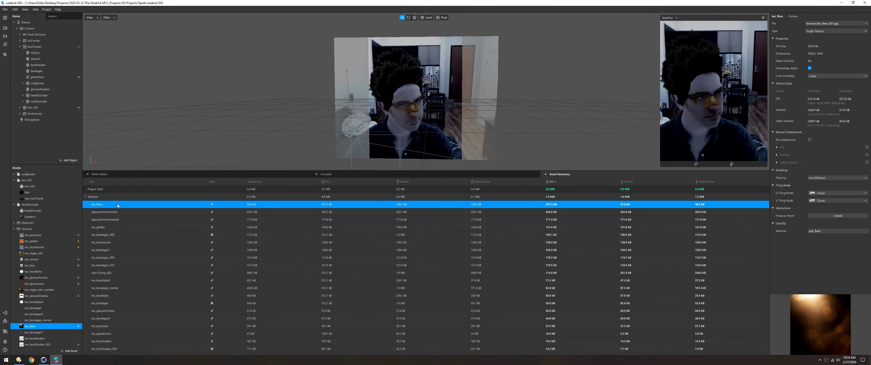
click(154, 204)
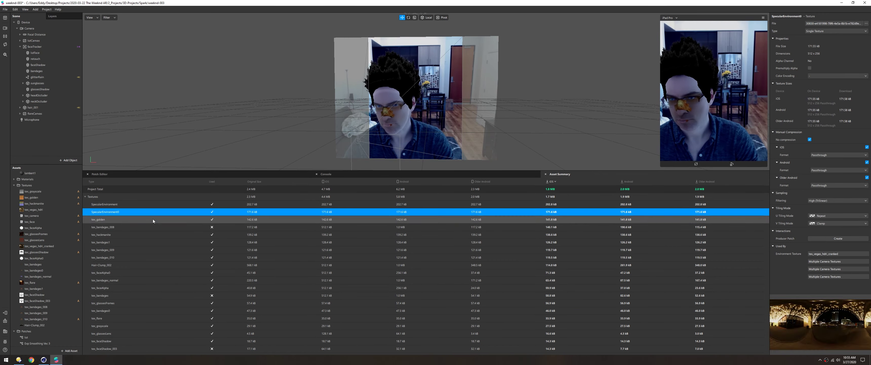
Delete the leftover bandage textures, including the unused tex_bandages_008, from the project
click(143, 227)
key(Delete)
key(Delete)
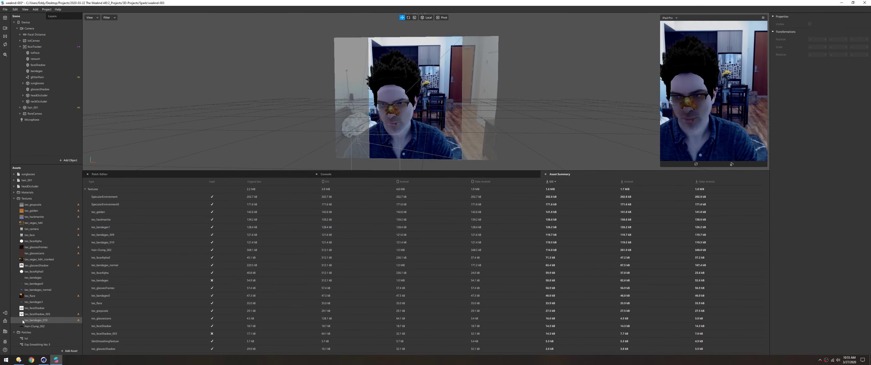
Rename the Hair-Clump_002 texture as tex_hairClumps and the tex_bandages_010 texture as tex_bandages
double_click(35, 326)
click(37, 321)
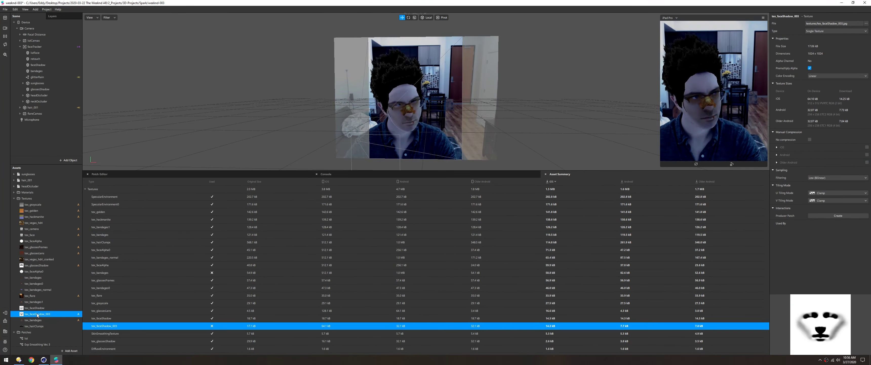
Delete the old tex_faceShadow and tex_bandages1 textures, and rename tex_faceShadow_003 as tex_faceShadow
click(33, 307)
key(Delete)
key(Return)
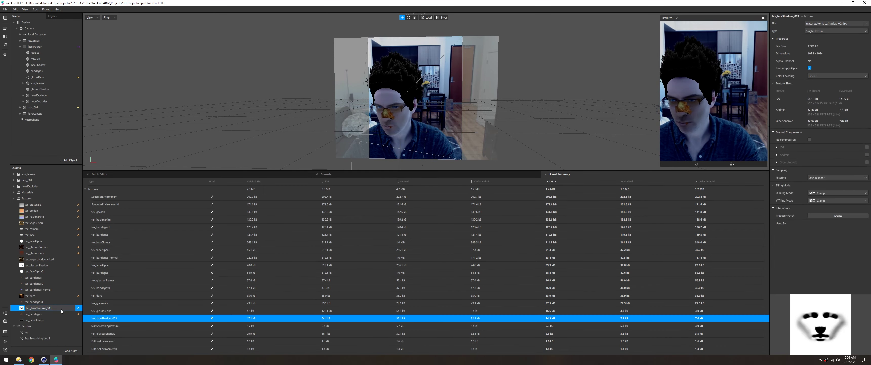
click(61, 301)
key(Delete)
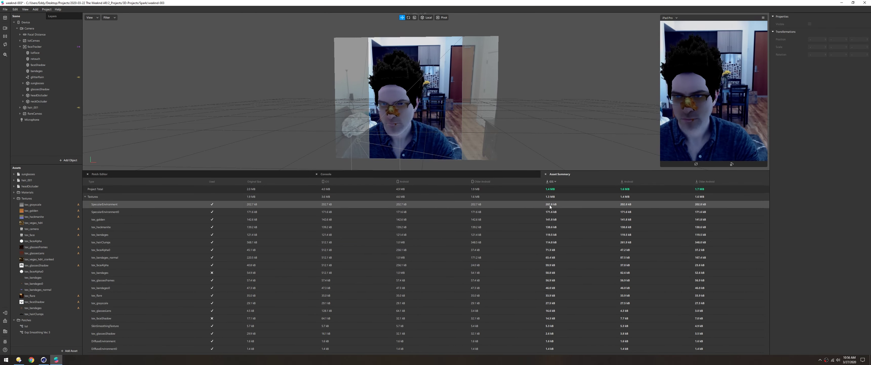
Inspect the tex_hairClumps texture's sizes in the Asset Summary and send the effect to a device for testing
click(133, 235)
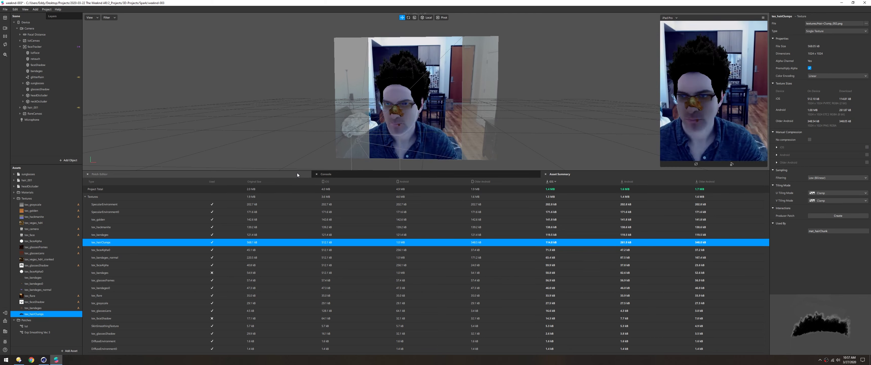
click(5, 313)
click(70, 304)
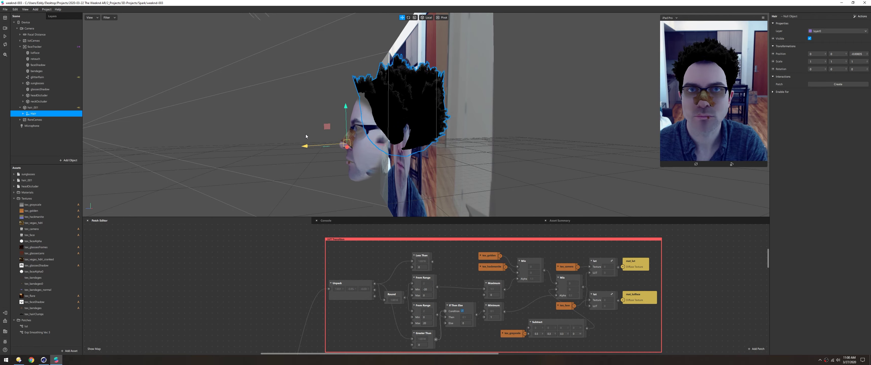
Check the hair's fit from the side and front, and inspect the smoothing patches driving hair_001
drag(306, 136, 379, 146)
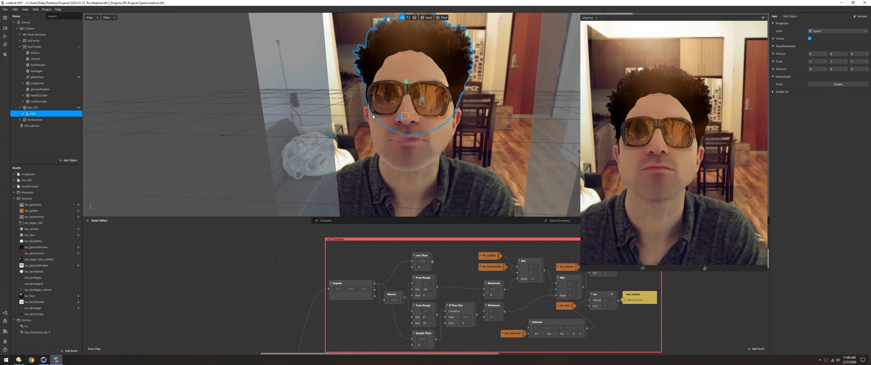
click(7, 36)
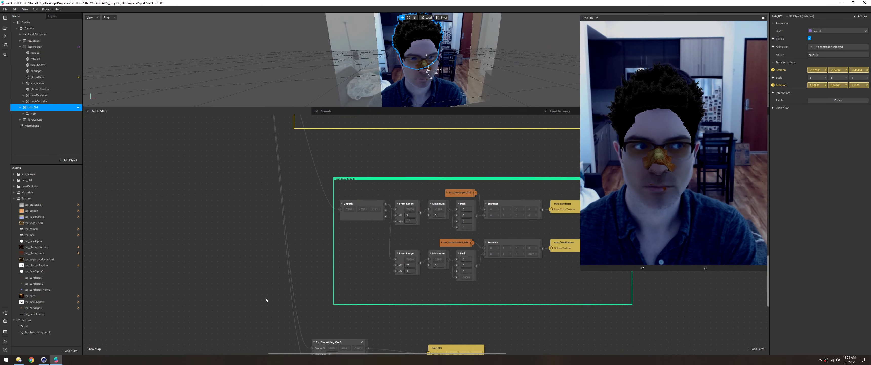
scroll(404, 270, down, 3)
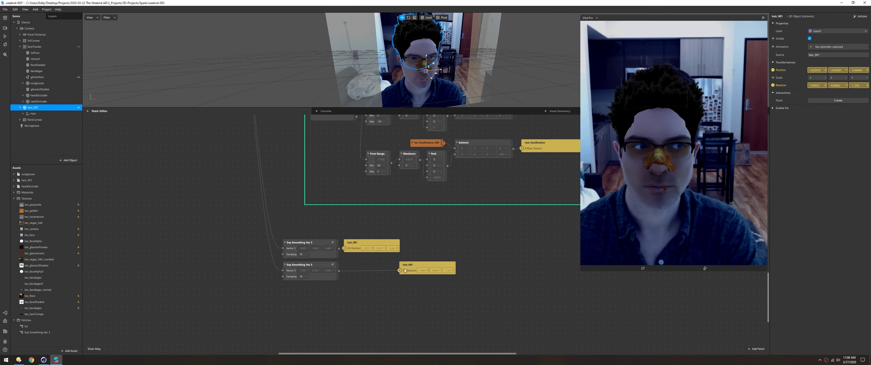
Launch Photoshop and open the face reference texture faceMasculine.jpg from the project folders
key(super)
click(97, 296)
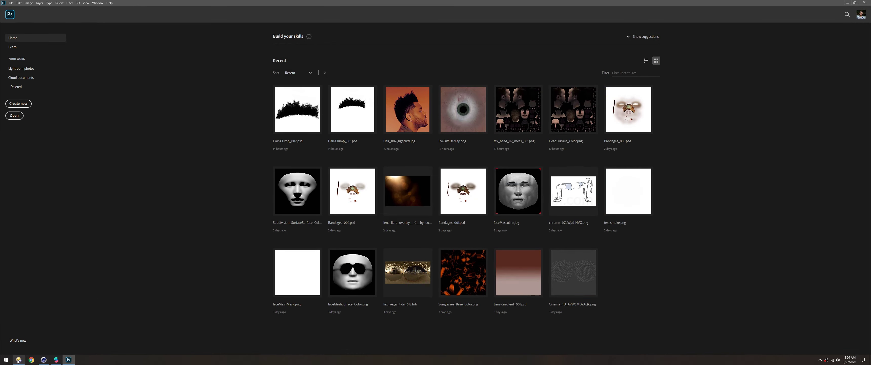
click(18, 360)
double_click(624, 82)
double_click(624, 83)
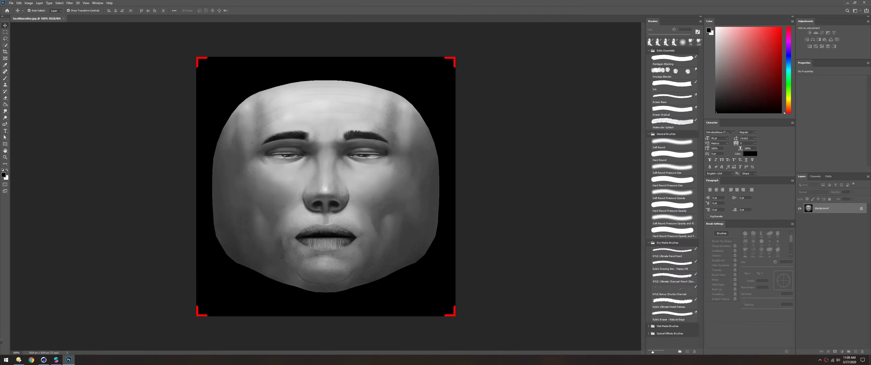
Place the Hair-Clump_002 image over the face and rotate a duplicate of it across the forehead's hairline
key(alt+Tab)
drag(628, 77, 269, 78)
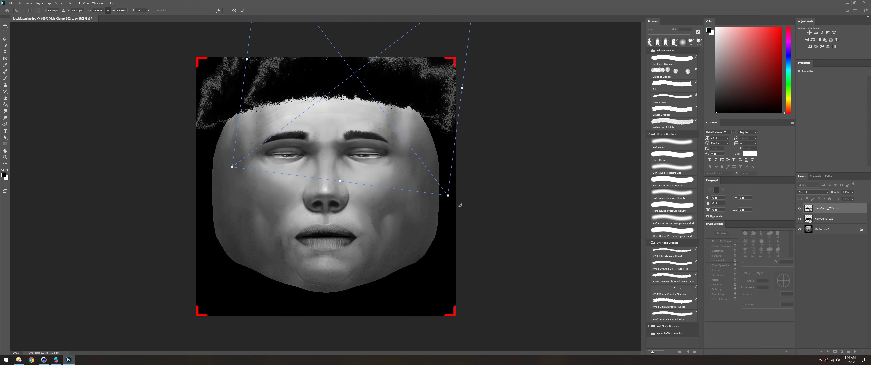
key(Return)
Unlock the face layer, put a white layer above it, and paint black hair on a new top layer with Kyle's pastel brush
click(861, 229)
click(800, 229)
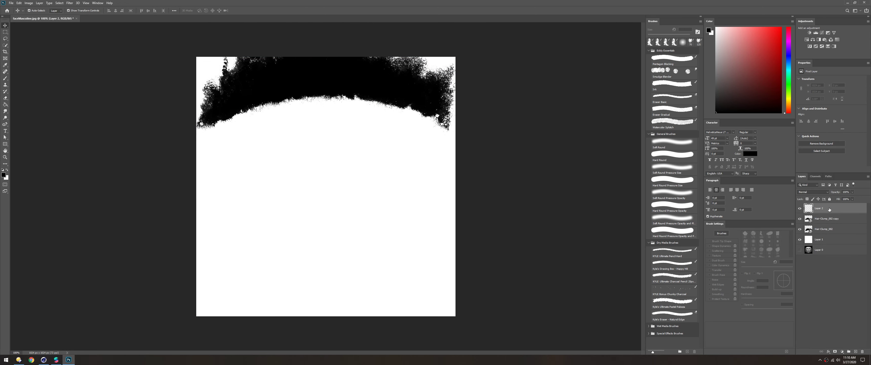
click(673, 302)
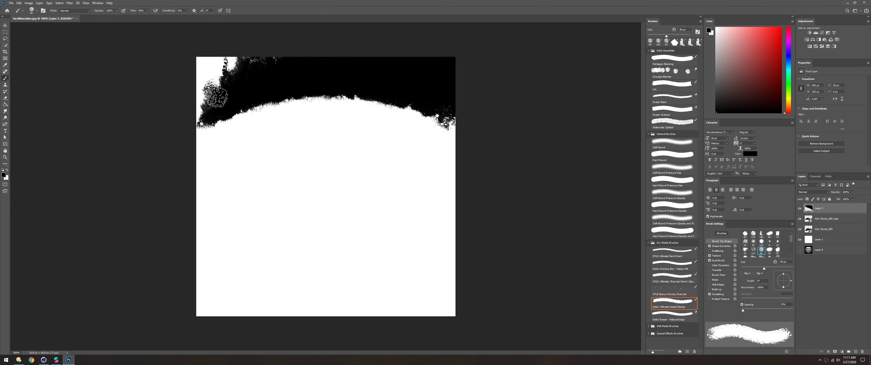
click(11, 2)
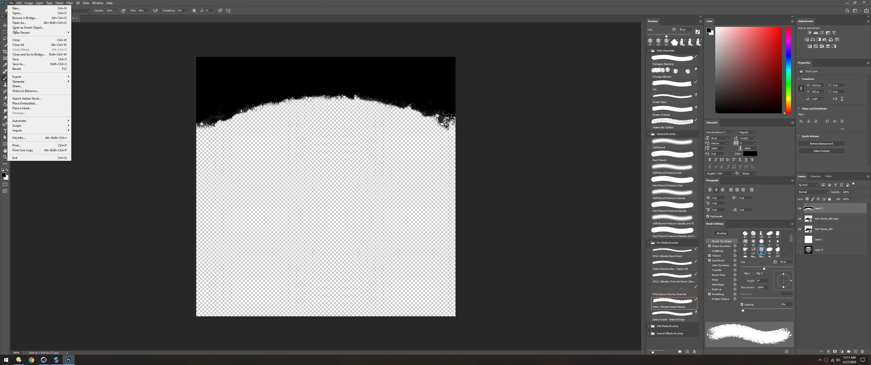
click(24, 111)
key(Return)
click(18, 360)
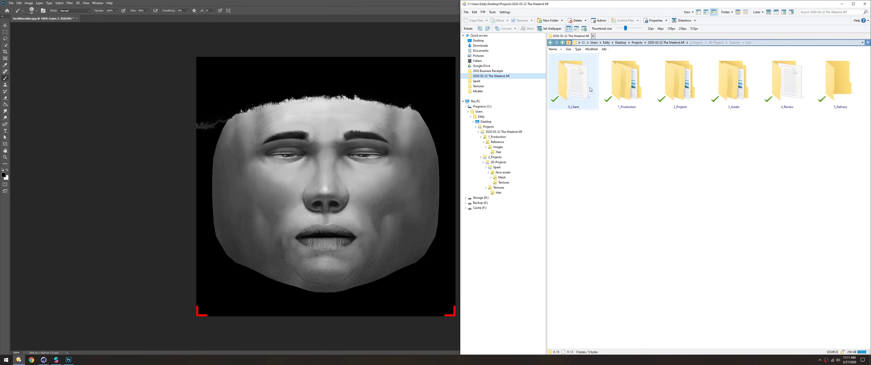
click(498, 147)
double_click(627, 88)
key(Escape)
click(234, 133)
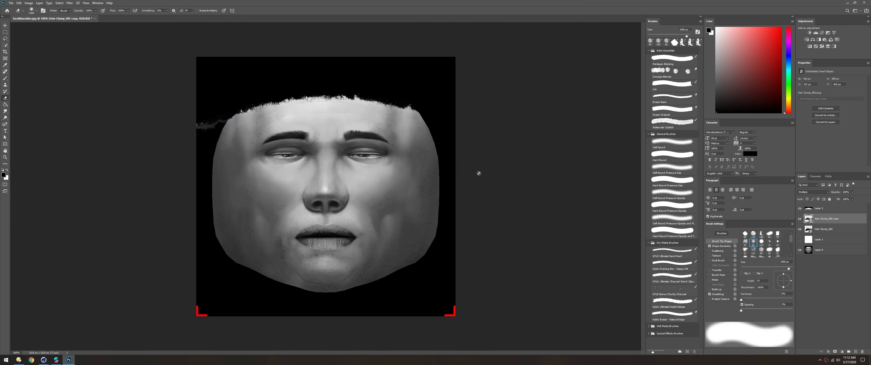
Duplicate and rotate the Hair-Clump_002 layers down both temples, and set the painted top layer's blend mode to Multiply
key(ctrl+t)
ctrl+drag(477, 165, 456, 244)
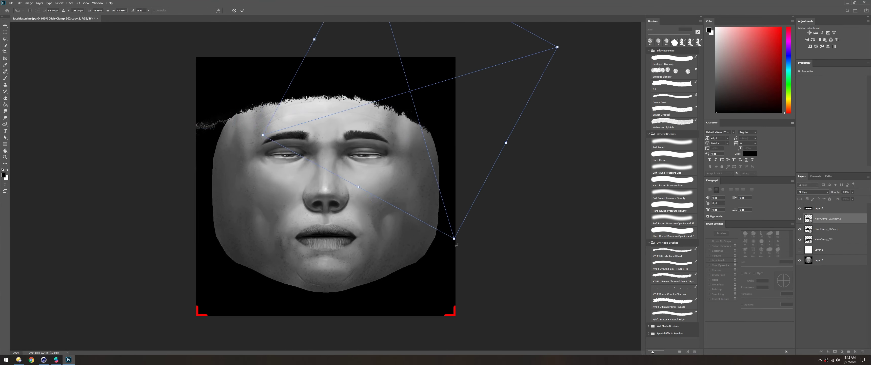
click(825, 240)
key(ctrl+alt+t)
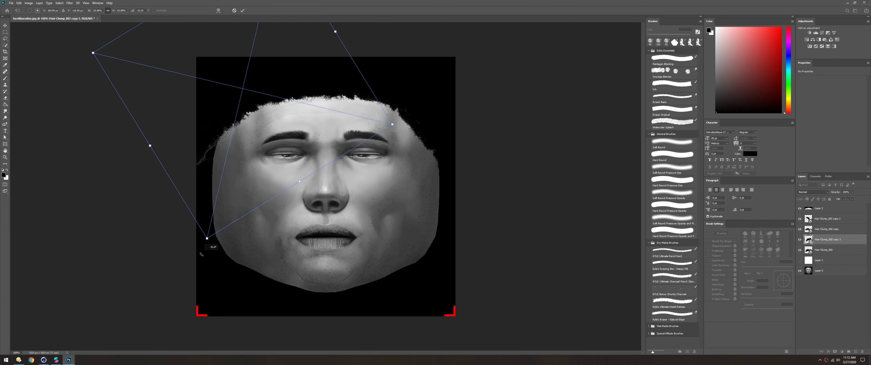
click(812, 192)
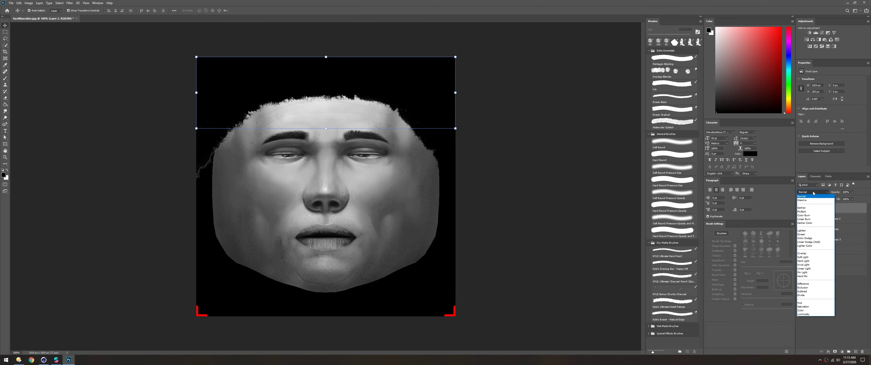
key(Escape)
Save the layered document as Hair-Line_001.psd
click(11, 3)
click(51, 64)
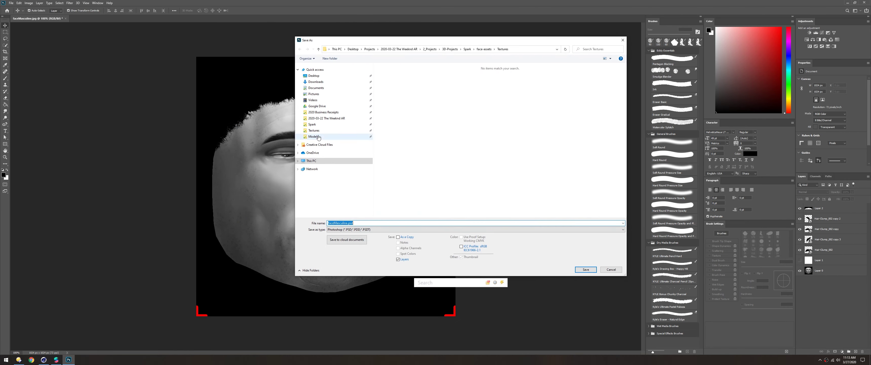
key(Return)
Hide the face layer and fill in the hairline's sides on the top layer with the brush
click(800, 270)
click(818, 208)
key(b)
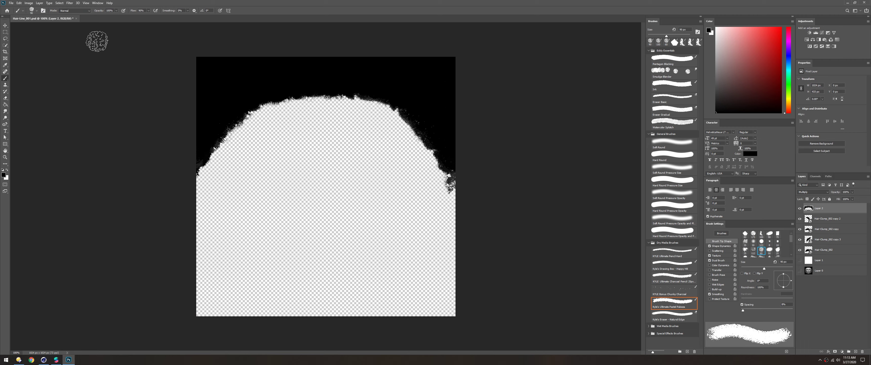
Save a PNG copy of the transparent hairline as Hair-Line_001.png in the project's Textures > Hair folder
key(v)
click(119, 90)
key(alt+f)
key(a)
right_click(499, 181)
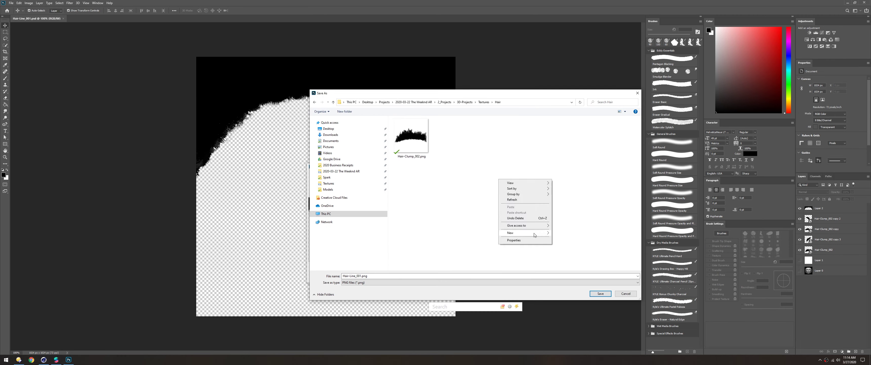
click(516, 218)
double_click(411, 137)
key(Return)
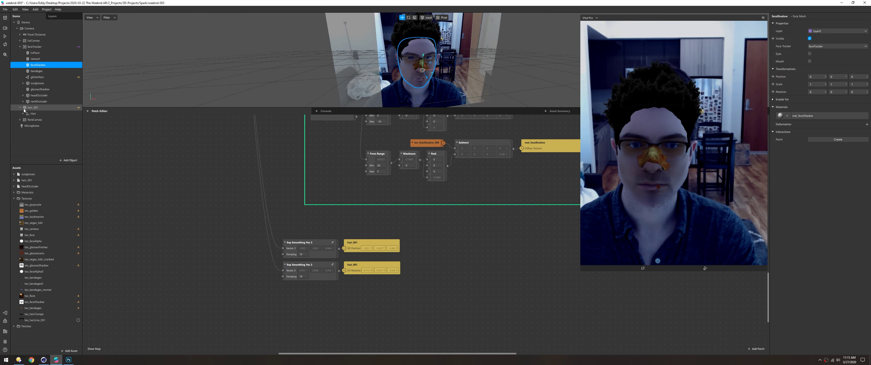
In Spark AR, move hair_001 under faceTracker and add a hairLine face mesh with a mat_hairLine material using tex_hairLine_001
click(33, 107)
key(ctrl+z)
key(ctrl+d)
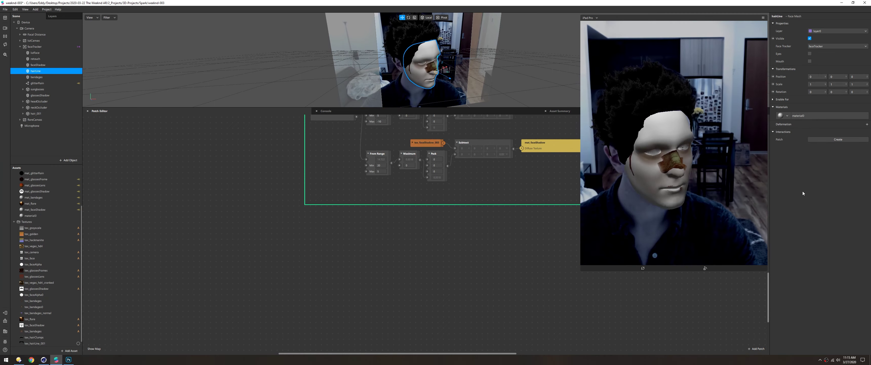
click(32, 215)
click(835, 23)
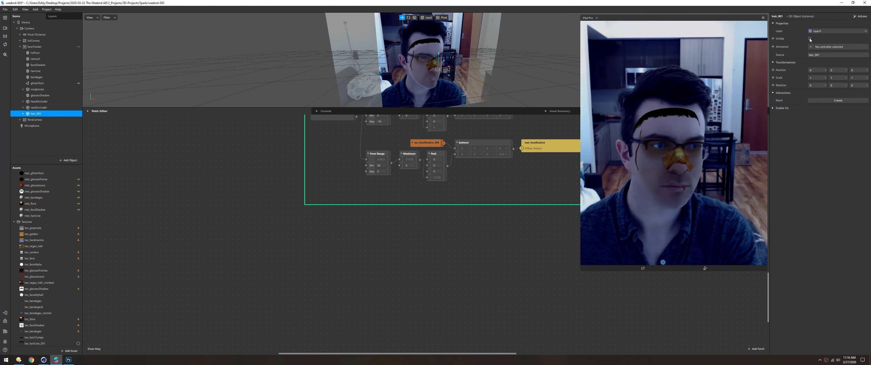
Make hair_001 visible and set its child Hair object's X rotation to 2
click(809, 39)
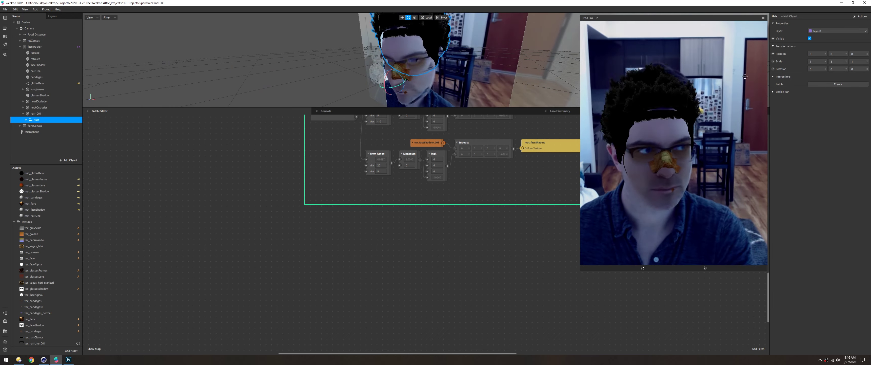
click(816, 69)
text(2)
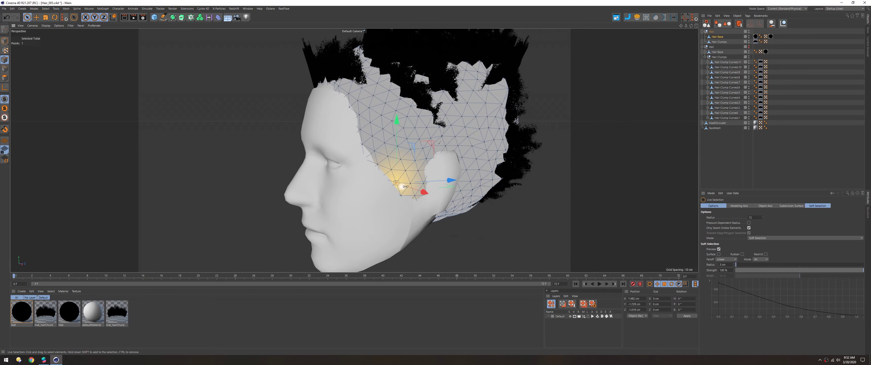
Switch to Cinema 4D and reshape the Hair Base mesh around the temple and sideburn using a soft selection
alt+drag(405, 187, 316, 168)
click(336, 176)
click(305, 186)
key(e)
key(ctrl+shift+z)
key(ctrl+shift+z)
key(ctrl+shift+z)
key(ctrl+shift+z)
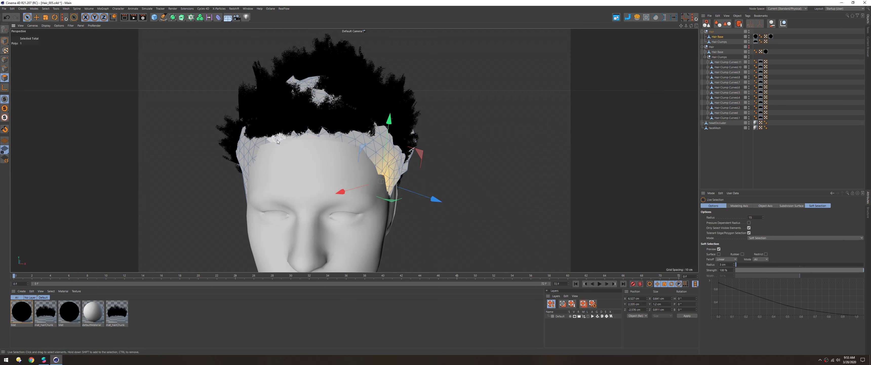
key(ctrl+shift+z)
key(ctrl+shift+z)
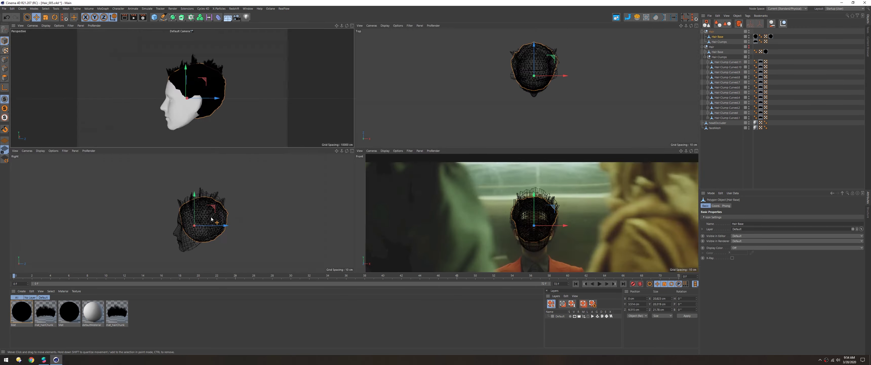
Reshape the nape and back of the Hair Base in the right view using rectangle selections with soft falloff
key(F3)
drag(367, 222, 334, 208)
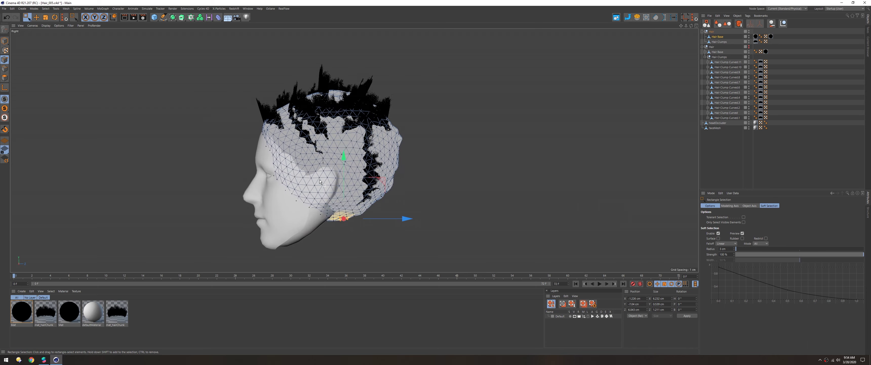
key(ctrl+z)
key(ctrl+z)
key(ctrl+z)
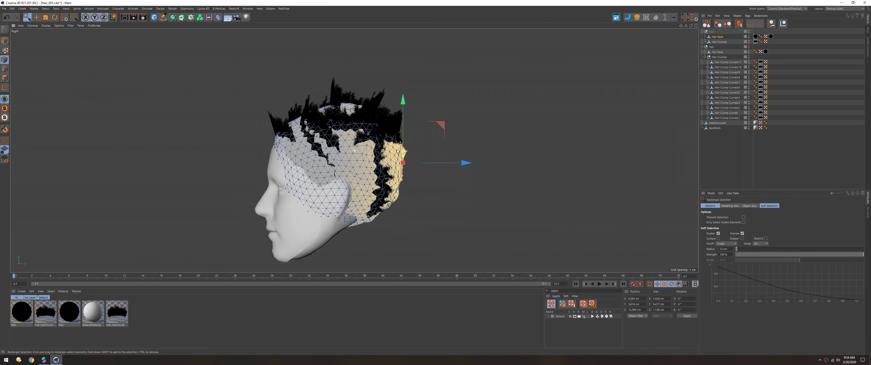
key(ctrl+shift+z)
key(ctrl+shift+z)
key(ctrl+shift+z)
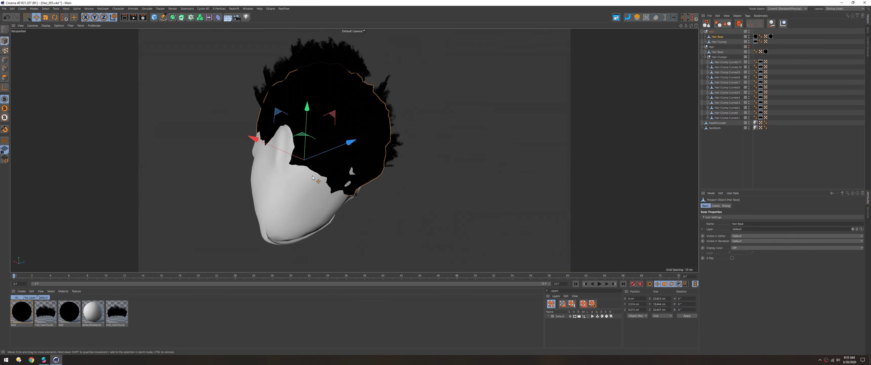
Select the Hair Base polygons at the nape behind the ear with a rectangle selection, soft selection disabled
key(F5)
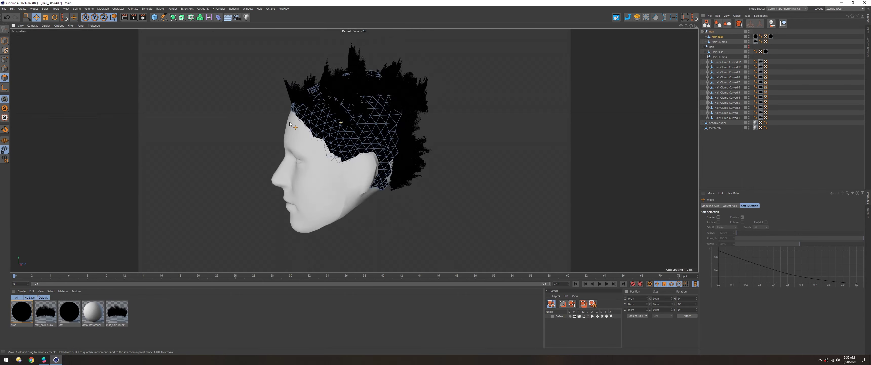
drag(424, 247, 241, 205)
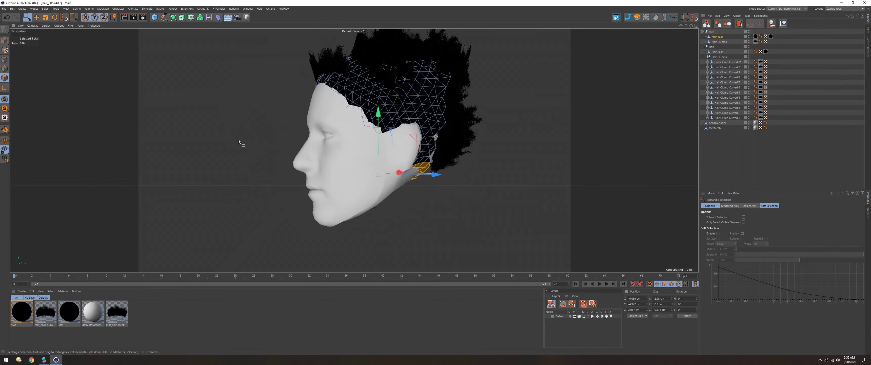
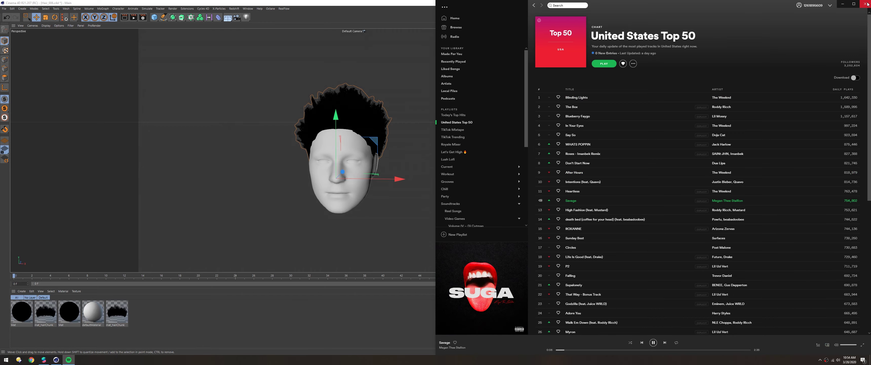
Close the Spotify window
click(868, 3)
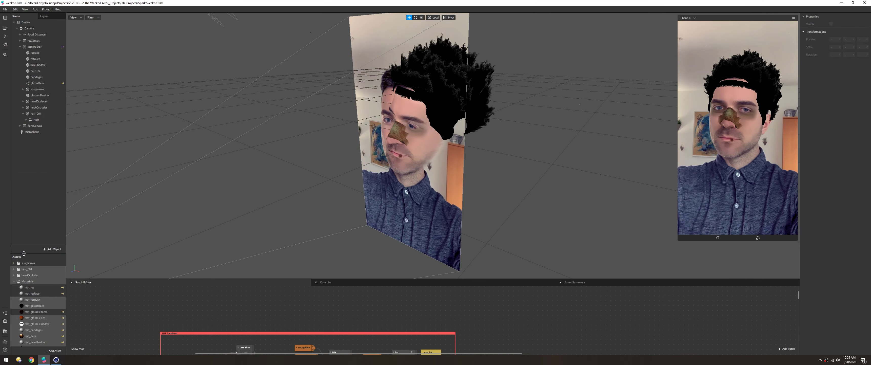
Import the hair_002 model from the computer and place it under the face tracker
click(80, 350)
click(105, 273)
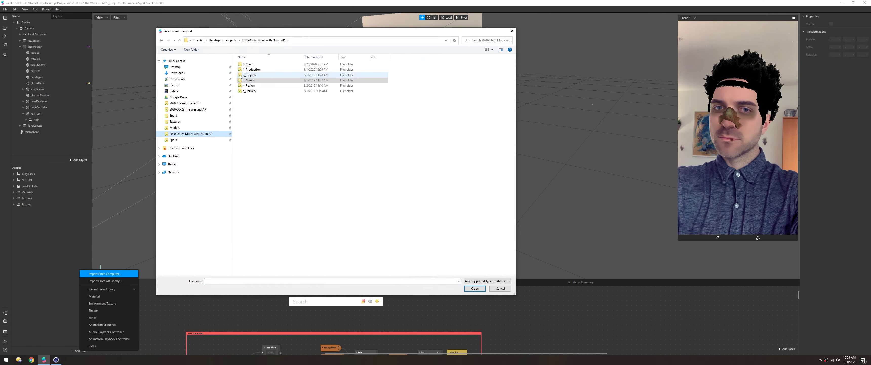
double_click(247, 69)
double_click(248, 64)
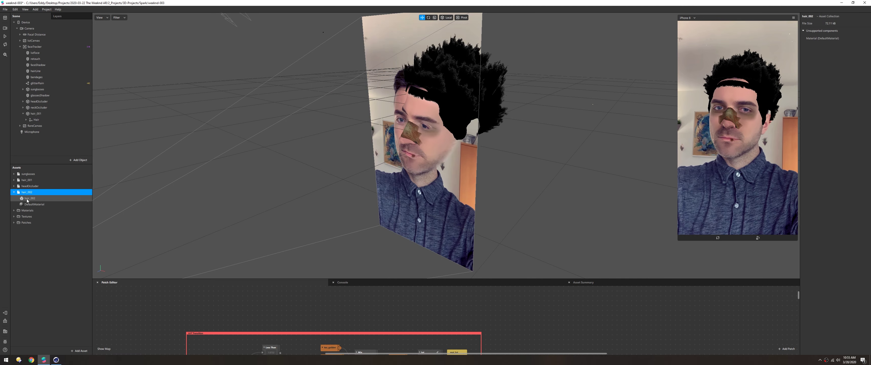
drag(38, 112, 38, 113)
Assign mat_hairBase to the Hair_Base mesh of hair_002 and mat_hairChunk to its Hair_Clumps mesh
click(23, 113)
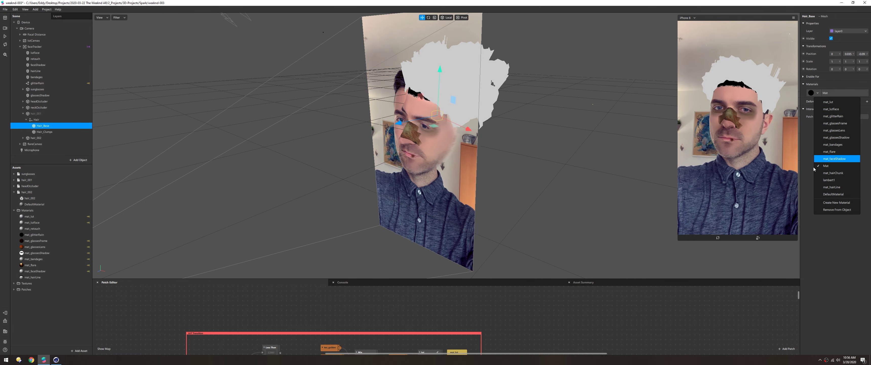
click(61, 125)
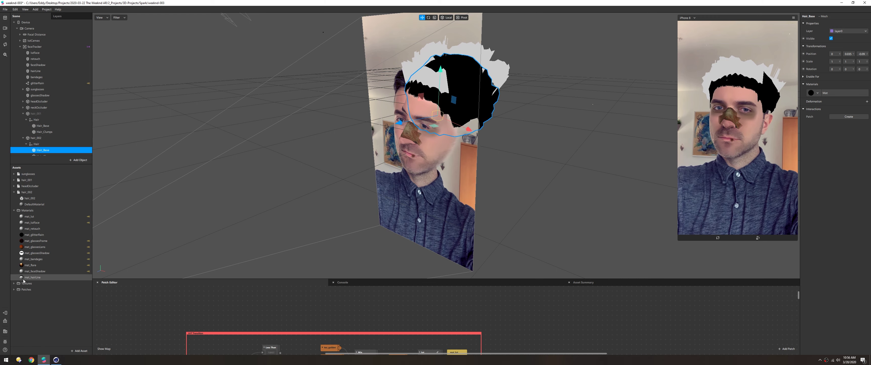
click(841, 91)
click(842, 40)
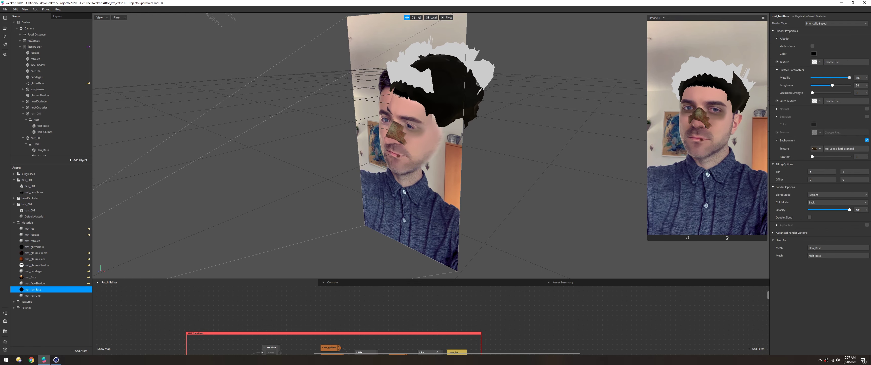
click(44, 155)
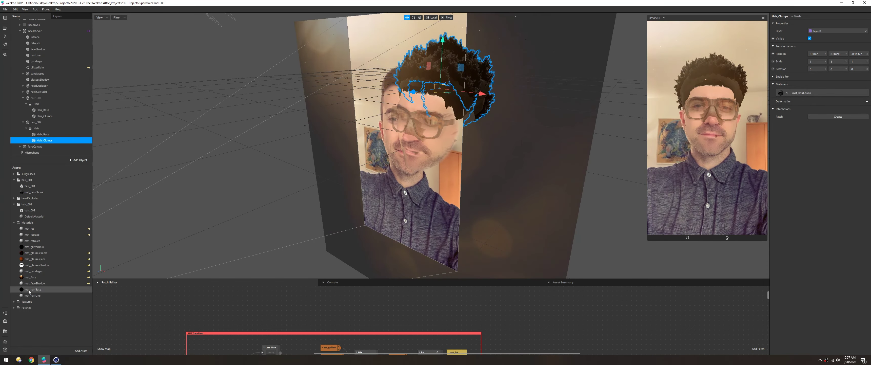
double_click(31, 289)
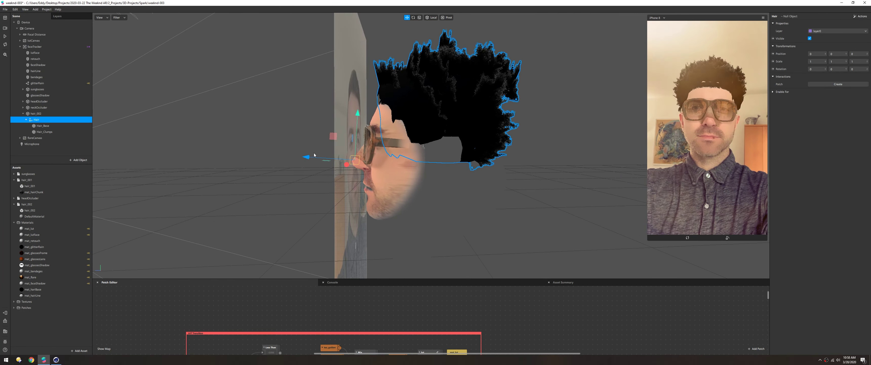
Adjust the placement of hair_002's Hair object against the head occluder and switch the preview to the live webcam
click(39, 101)
click(23, 101)
click(31, 107)
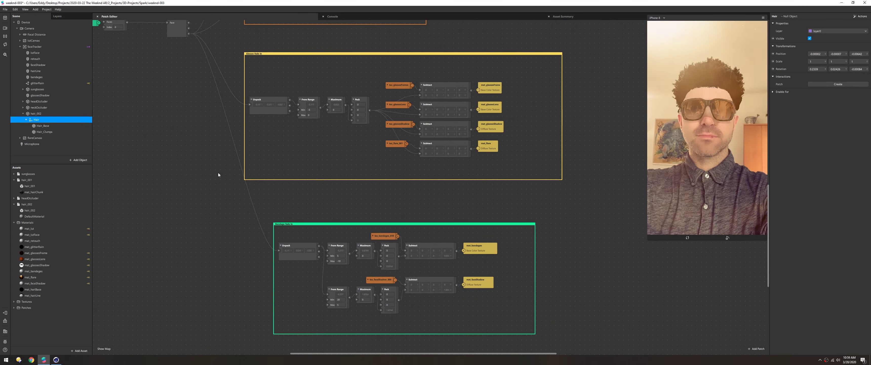
click(5, 28)
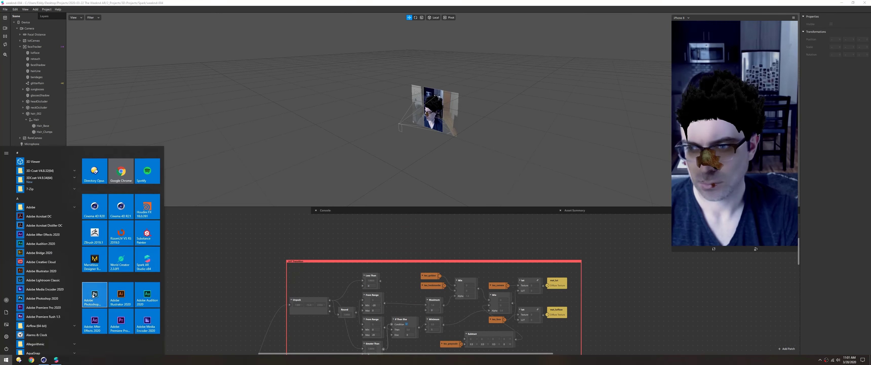
Switch to Photoshop and add a new layer below the Bruising layer in Group 1, with the White layer hidden
click(92, 294)
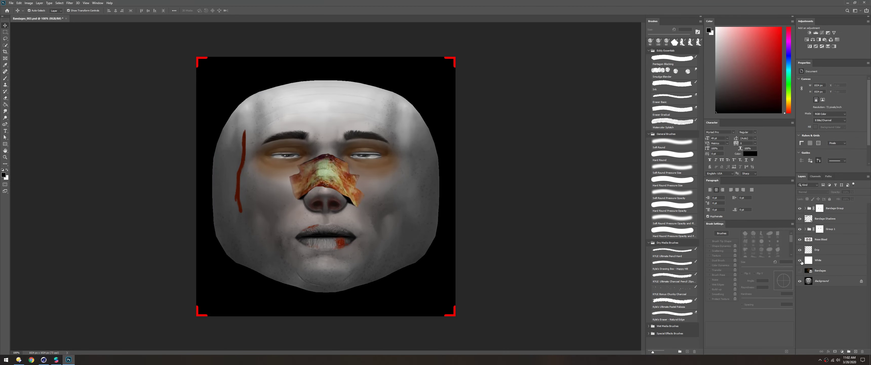
click(801, 260)
click(805, 228)
key(ctrl+alt+a)
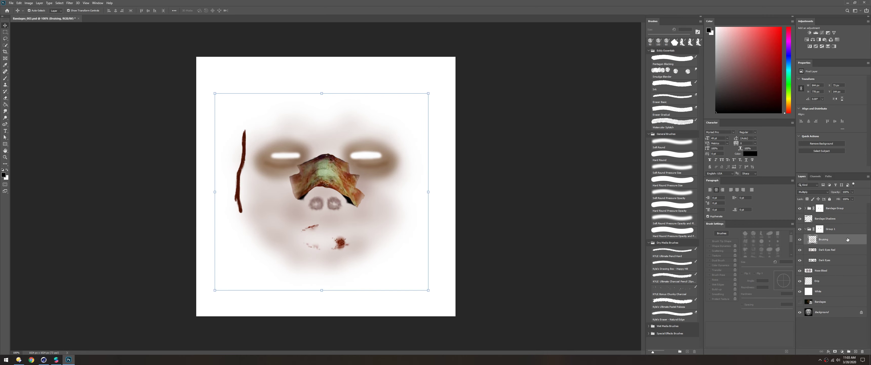
key(ctrl+shift+alt+n)
click(800, 291)
Try painting soft brown shading around the outer edge of the forehead with a large soft brush
click(750, 153)
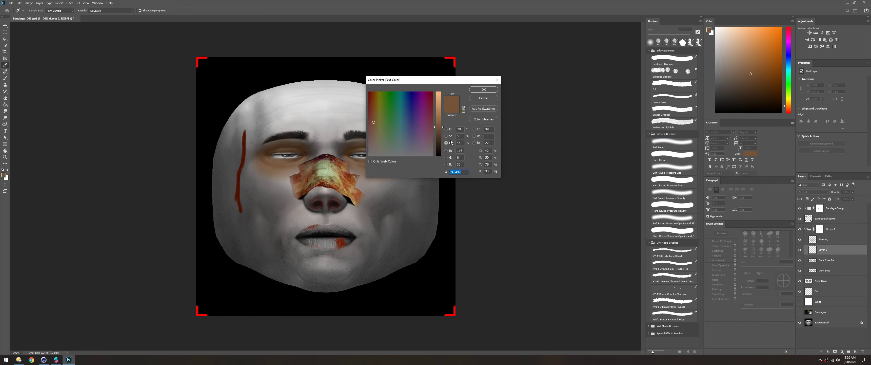
key(Return)
key(b)
key(ctrl+minus)
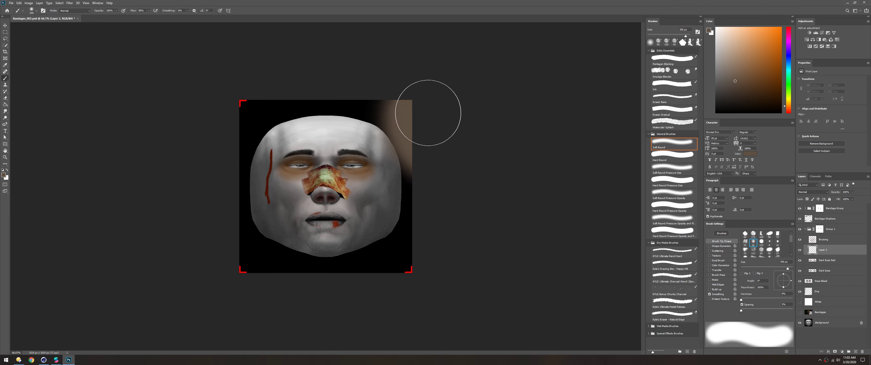
drag(427, 113, 284, 83)
key(ctrl+z)
Paint soft black shading across the top of the forehead on the new layer and set its opacity to 50%
key(d)
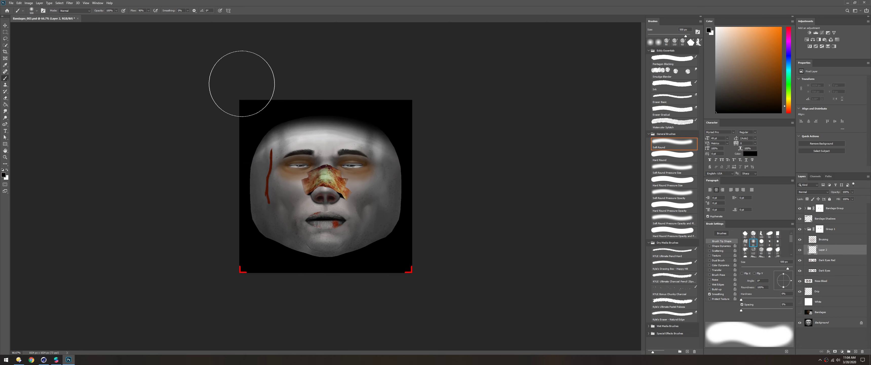
key(v)
key(5)
click(835, 336)
Export the bandages artwork as the PNG texture tex_bandages_011
click(11, 3)
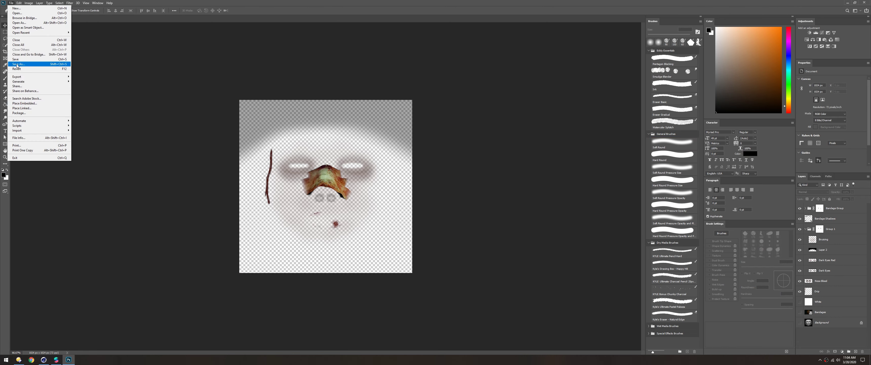
click(88, 76)
click(627, 311)
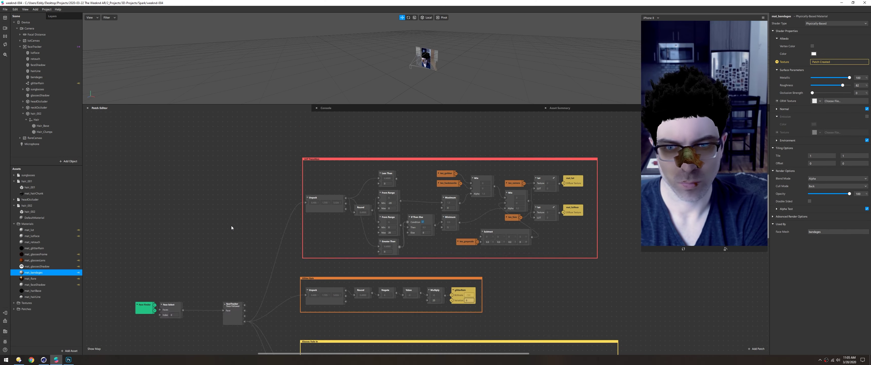
In Spark AR, import tex_bandages_011.png from the Bandages exports folder into the project's textures
scroll(231, 226, down, 10)
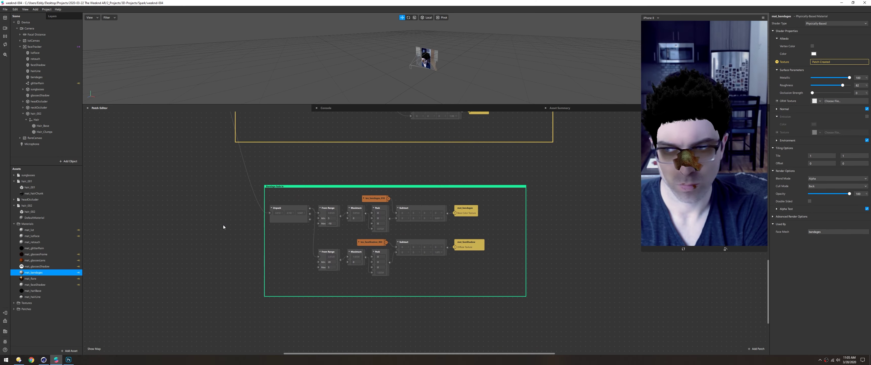
click(19, 360)
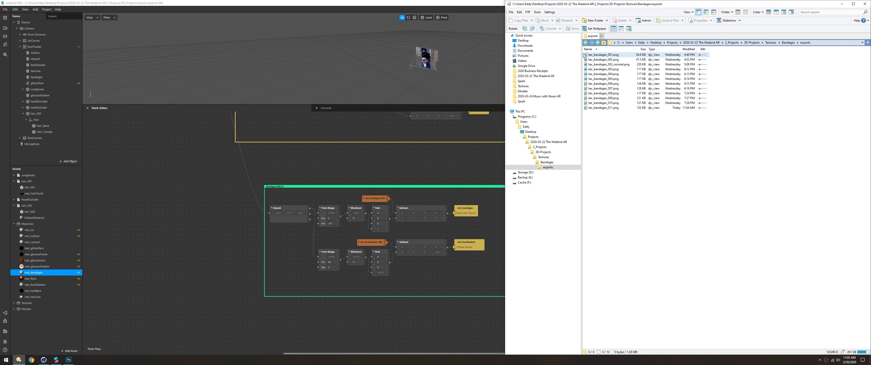
double_click(27, 195)
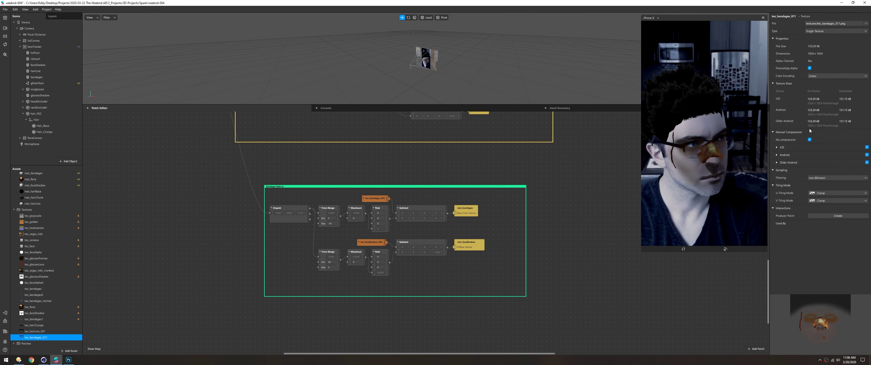
Replace the old bandage texture patch feeding the mat_bandages Subtract patch with tex_bandages_011
drag(45, 285, 342, 198)
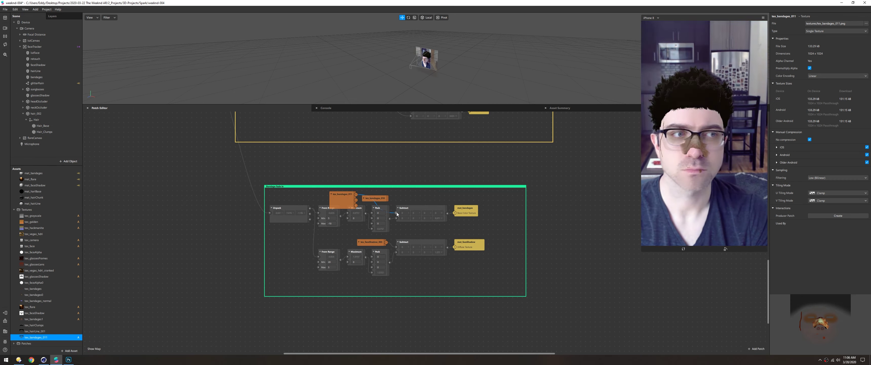
click(364, 199)
key(Delete)
click(476, 193)
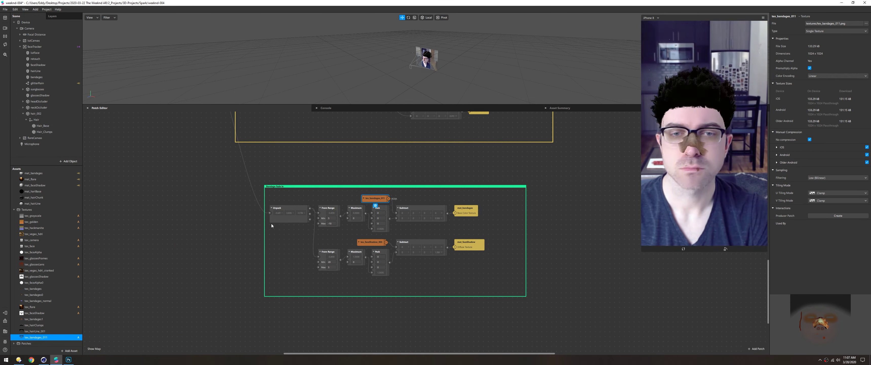
Inspect the From Range patch in the glasses fade group
scroll(200, 196, up, 4)
click(306, 204)
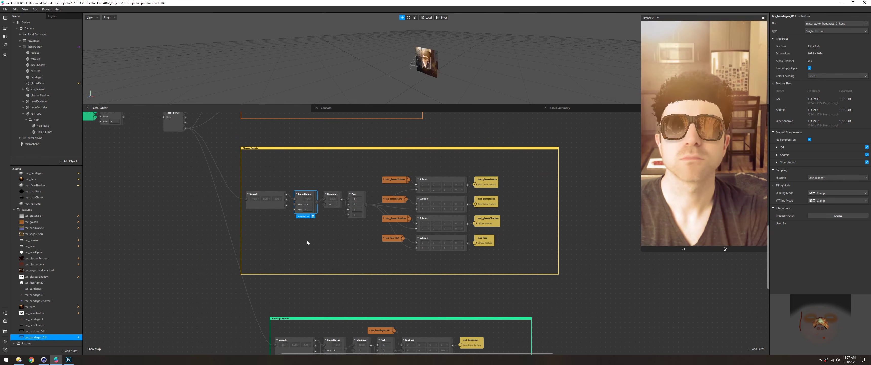
scroll(195, 228, down, 4)
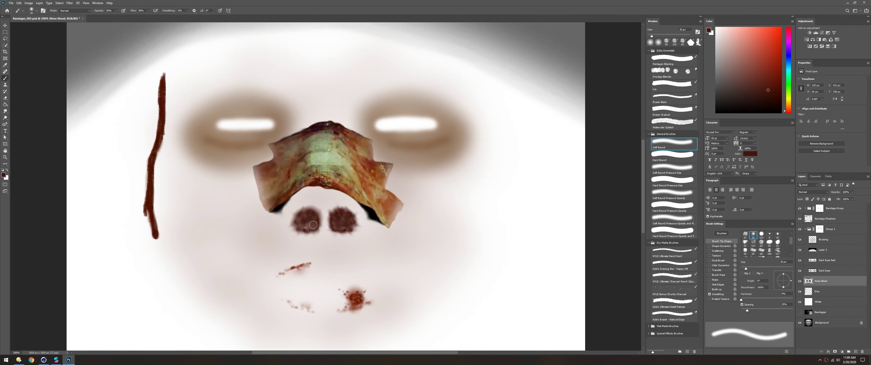
In Photoshop, set the Nose Blood layer's opacity to 50%
key(v)
key(5)
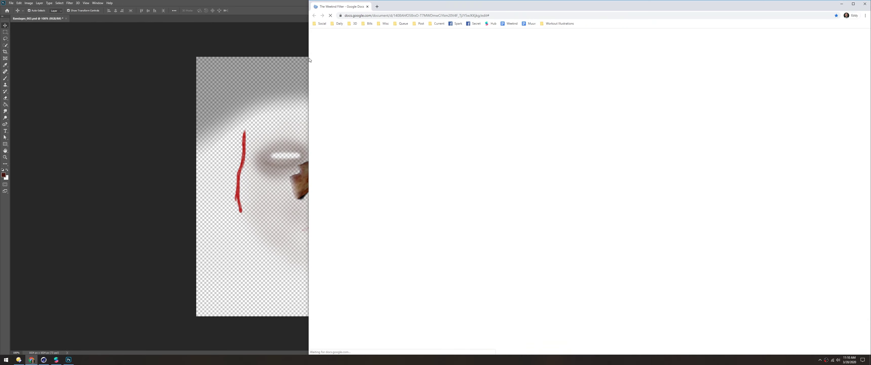
Narrow the browser window holding the Weeknd filter Google Docs document
drag(309, 60, 557, 61)
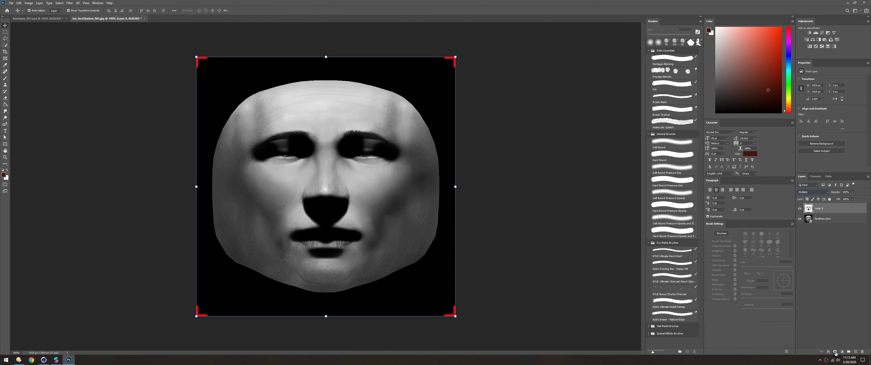
Add a layer mask to Layer 0 of the face shadow texture and softly mask out the shadow over the eyebrows and eyes
click(835, 352)
key(ctrl+plus)
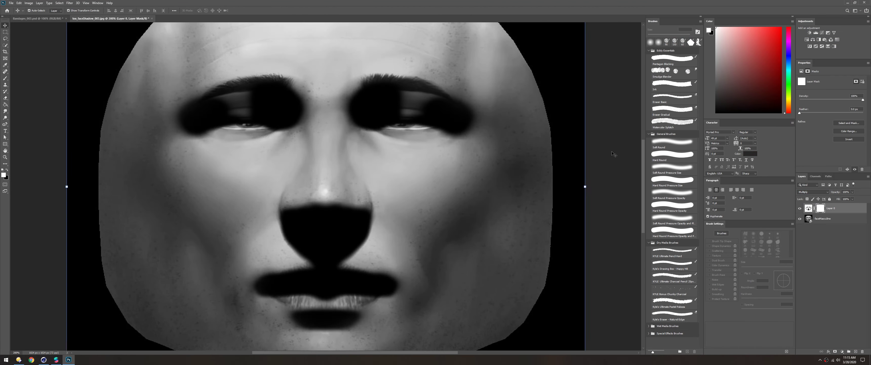
key(b)
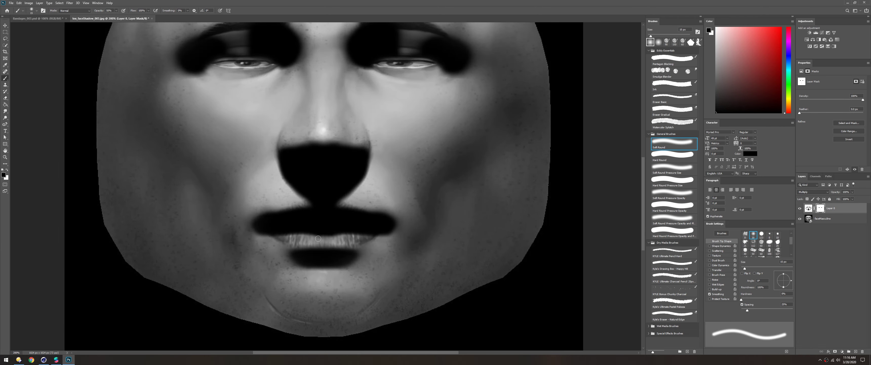
scroll(186, 102, up, 4)
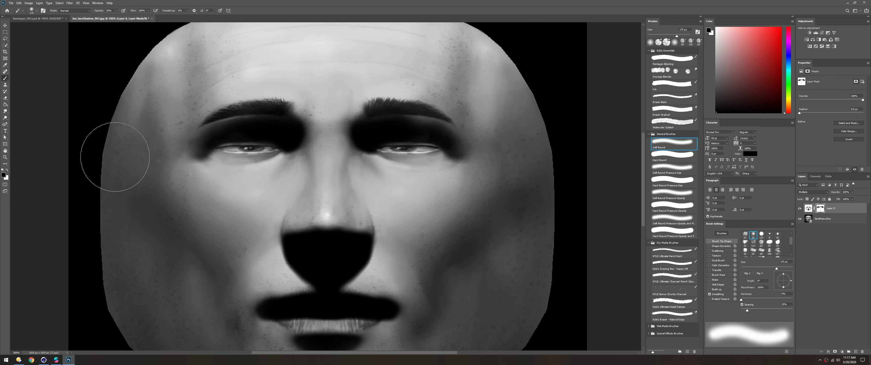
key(ctrl+minus)
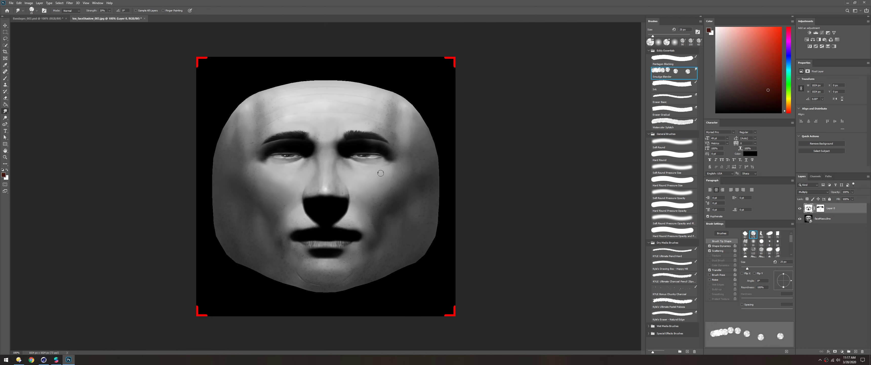
Hide the face mesh reference so the shadows sit on a plain white layer, and select Layer 0
click(800, 219)
key(d)
click(832, 208)
key(ctrl+plus)
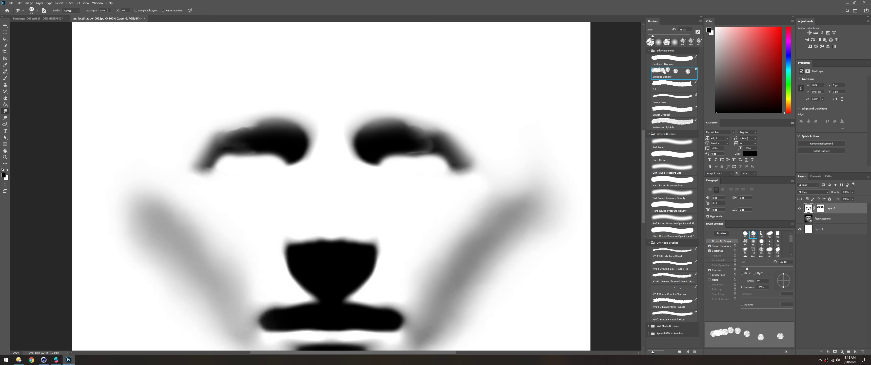
Save the painted face shadow image as the JPEG tex_faceShadow_004.jpg in the Face Shadow textures folder
key(ctrl+minus)
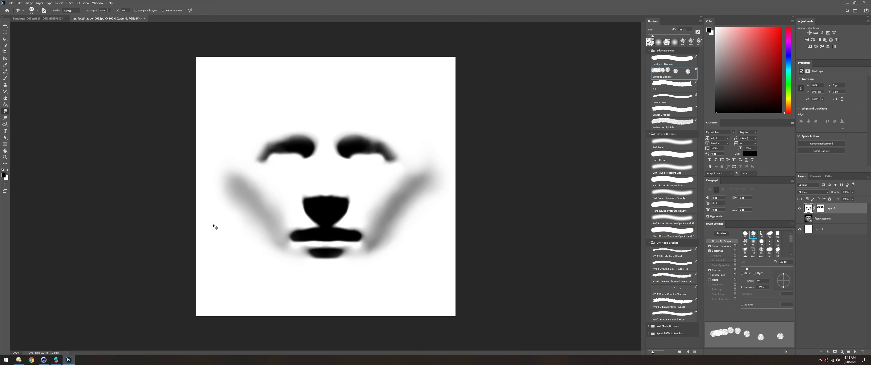
click(11, 3)
click(95, 75)
double_click(433, 150)
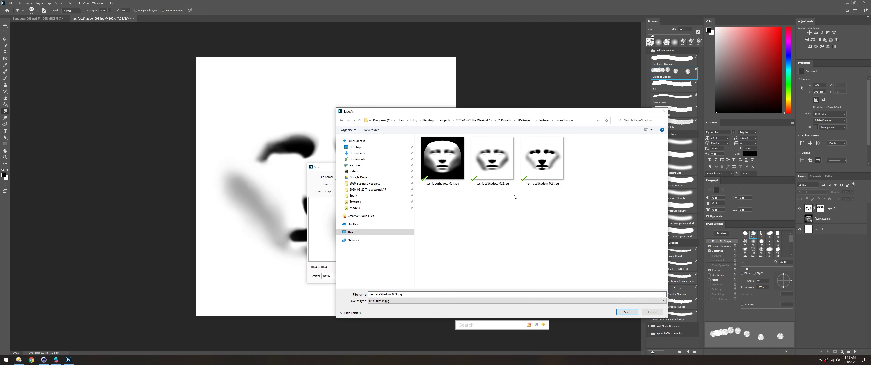
key(Return)
click(541, 184)
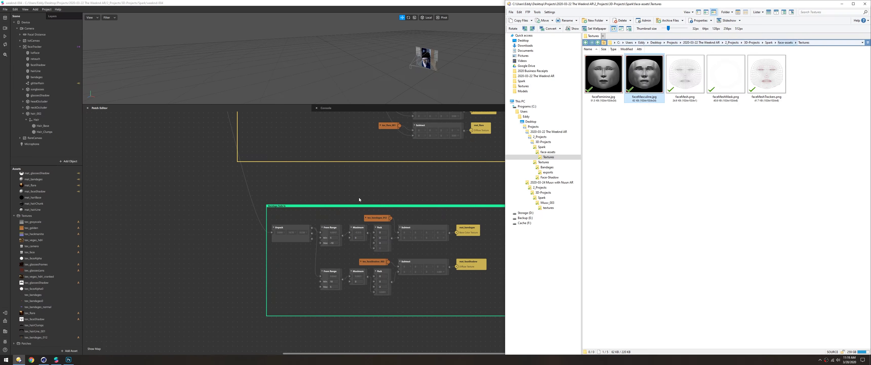
Bring tex_faceShadow_004 into the Spark AR project and import the Luminance patch from the AR Library
drag(23, 342, 313, 264)
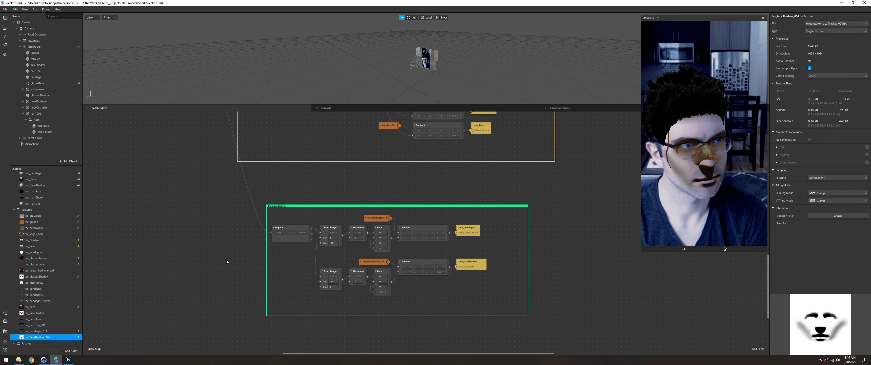
click(5, 312)
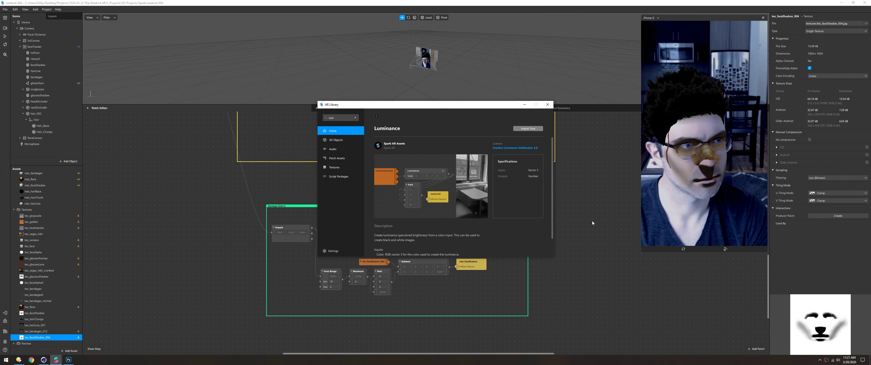
drag(478, 108, 270, 48)
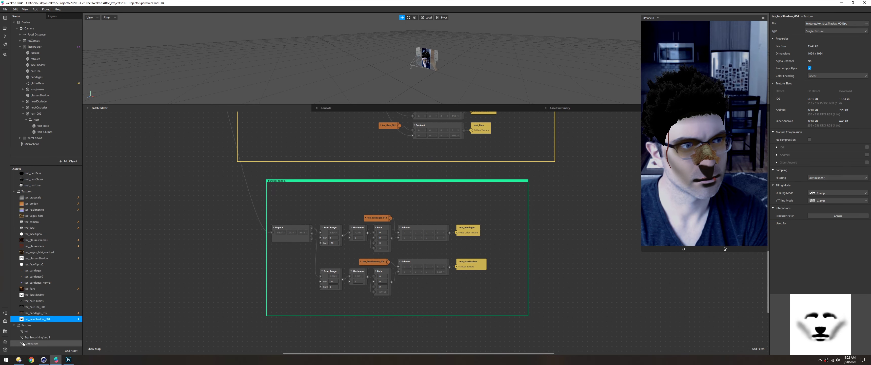
Try converting the bandages texture to greyscale with Luminance, Unpack and Pack patches ahead of the Subtract patch
drag(392, 216, 342, 197)
right_click(411, 193)
key(Return)
right_click(413, 194)
key(Return)
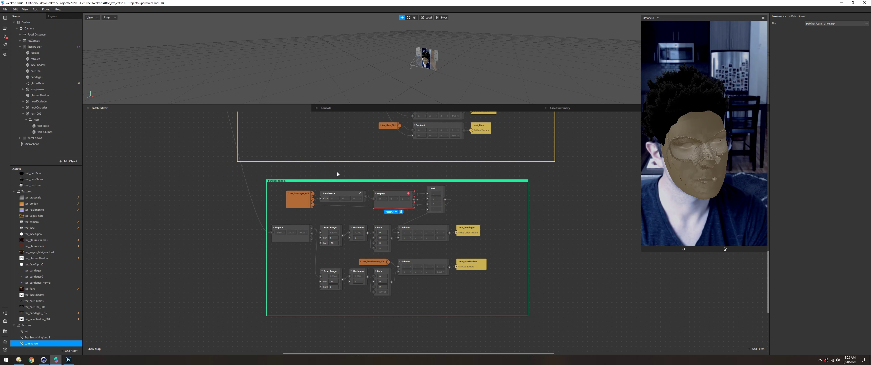
Delete the Pack, Unpack and Luminance patches beside the bandages texture patch
drag(313, 204, 427, 209)
key(Delete)
click(381, 193)
key(Delete)
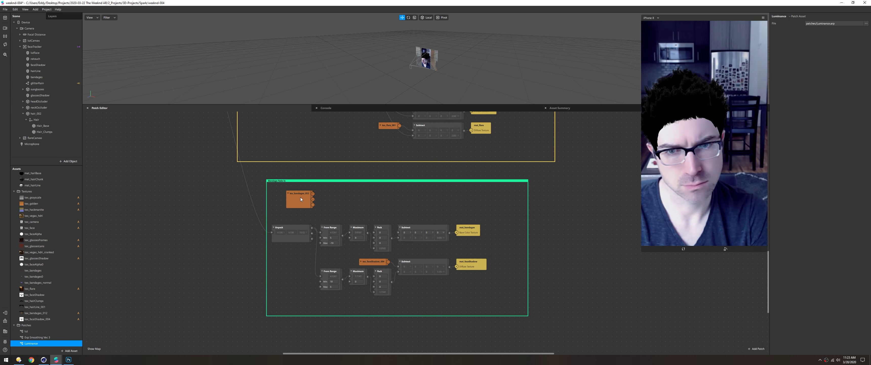
click(330, 193)
key(Delete)
Reposition the bandages texture patch, enlarge its group upward, and add Unpack and Add patches after the texture
drag(299, 195, 285, 189)
drag(300, 180, 299, 169)
right_click(330, 194)
key(Return)
right_click(367, 190)
key(Return)
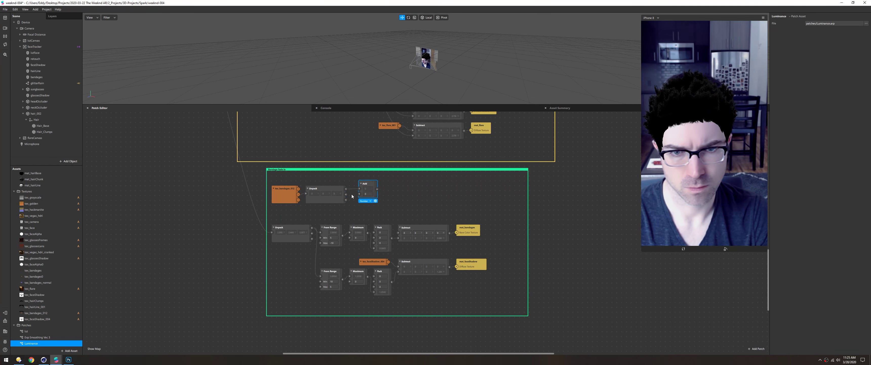
Extend the bandages colour-averaging chain with a second Add patch, a Divide patch and a Pack patch
right_click(401, 196)
key(Return)
right_click(414, 192)
key(Escape)
right_click(440, 190)
key(Return)
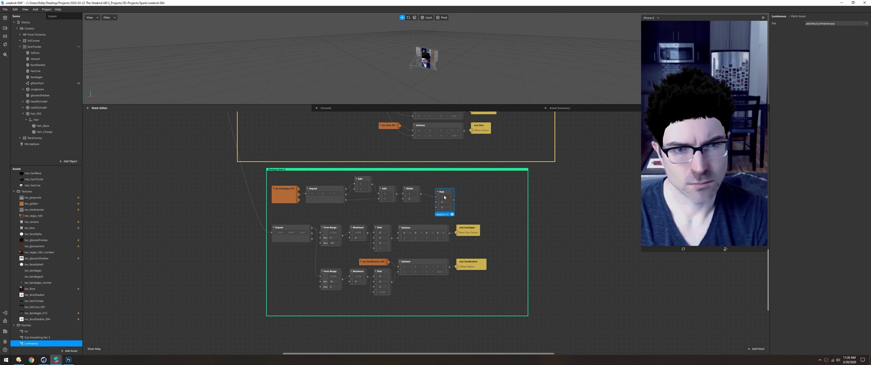
Move the lower fade patches down and add a Mix patch below the averaging chain's Pack patch
drag(493, 313, 297, 248)
click(318, 226)
right_click(318, 225)
key(Return)
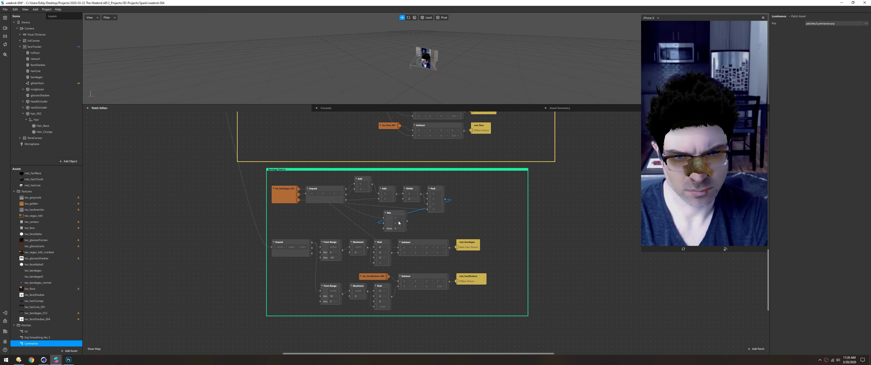
Spread the Mix, Subtract and bandages material patches apart horizontally and set the Mix patch's Alpha to 1
drag(397, 214, 464, 214)
drag(396, 236, 484, 257)
drag(422, 242, 510, 242)
click(469, 228)
text(1)
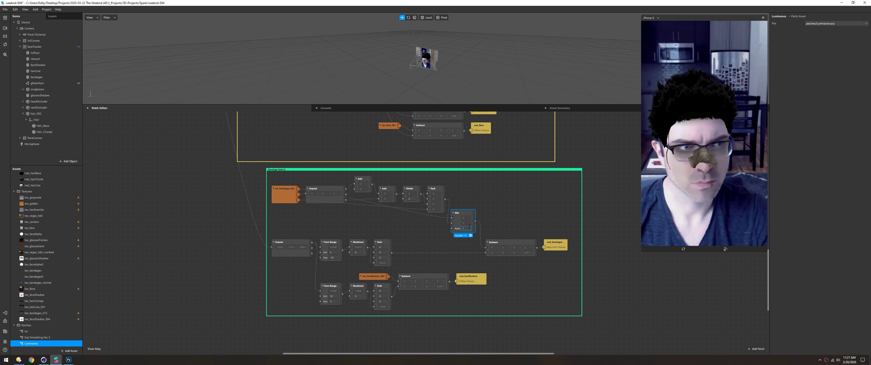
Try driving the Mix alpha through a Value patch and an Add patch whose second input is 1
click(417, 226)
drag(367, 291, 399, 232)
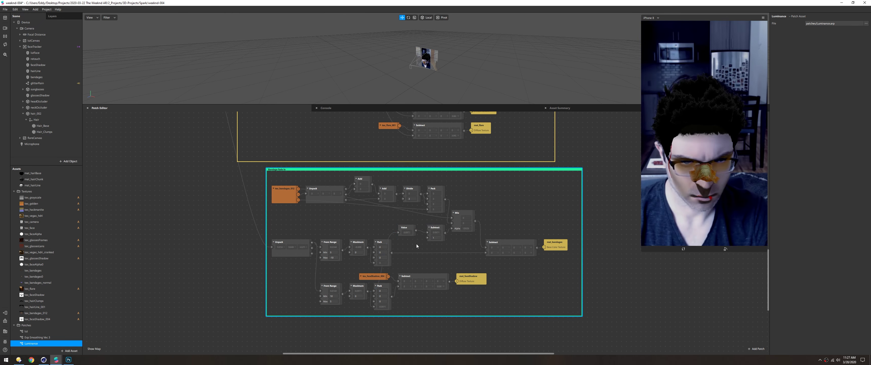
click(427, 258)
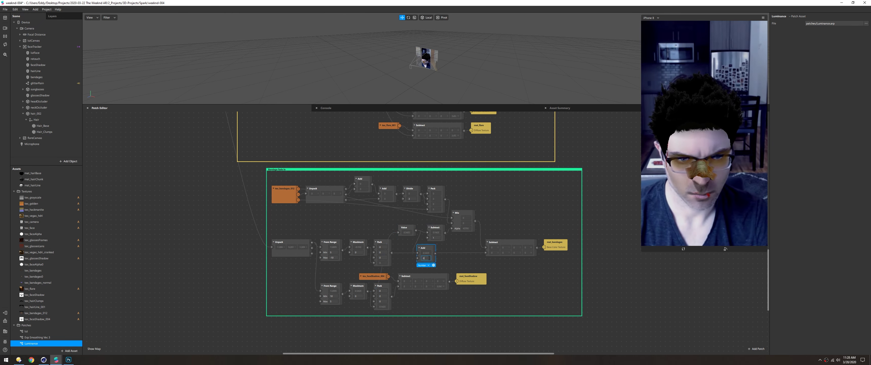
text(1)
drag(428, 248, 434, 229)
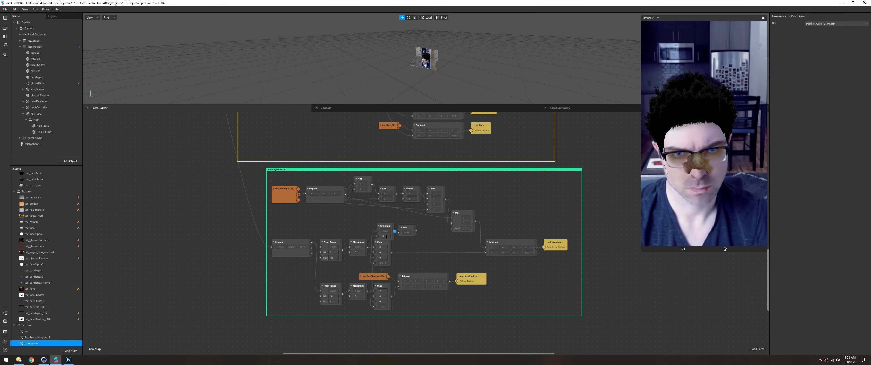
Drive the Mix alpha through Minimum, Negate and Add patches, with the Add patch's second input set to 1
drag(406, 224, 416, 220)
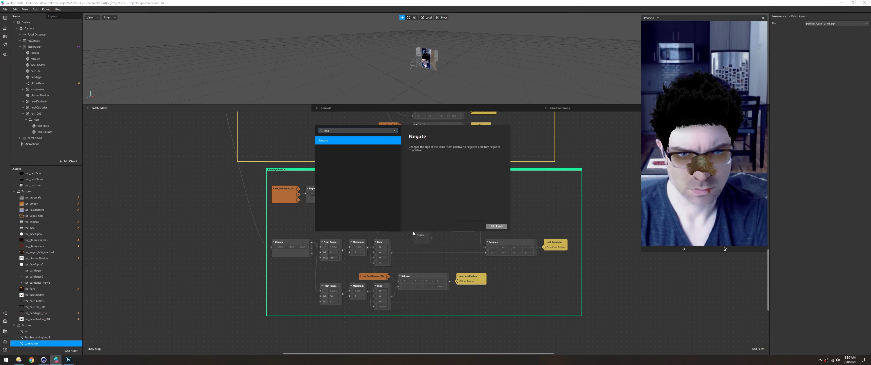
text(1)
drag(442, 236, 383, 218)
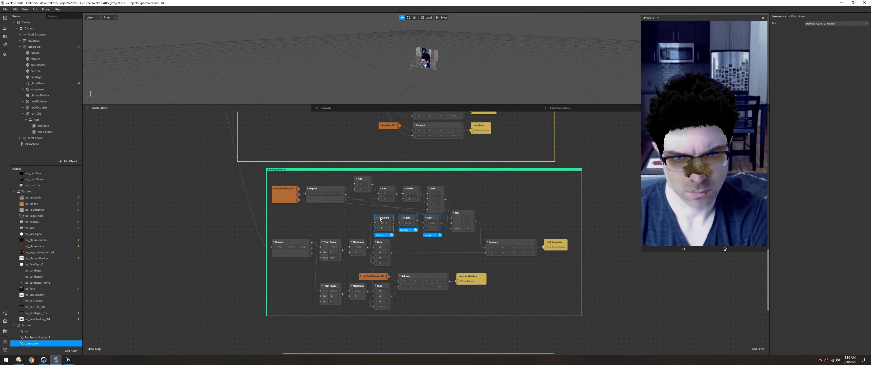
Tidy the bandages group by aligning the averaging and Mix patches and placing the texture patch below Unpack
drag(410, 189, 431, 192)
drag(459, 212, 460, 198)
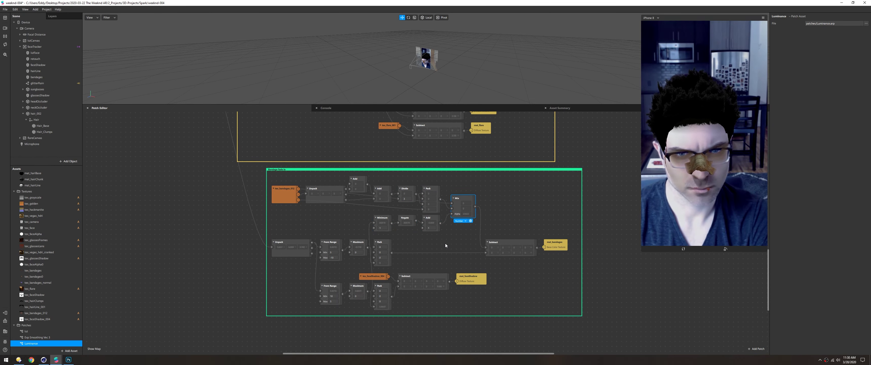
drag(279, 200, 279, 220)
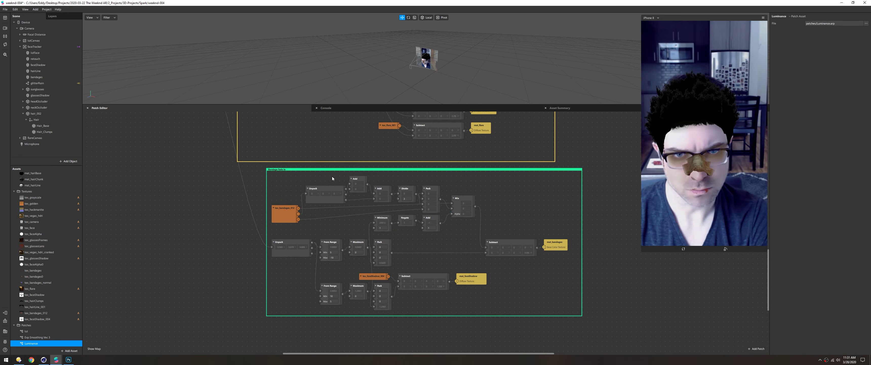
drag(355, 179, 360, 178)
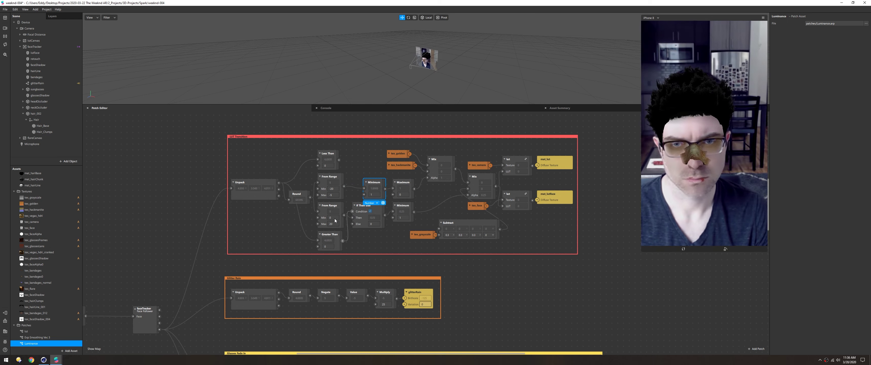
Add a Maximum patch after the lower Minimum patch in the LUT transition group
drag(414, 211, 427, 205)
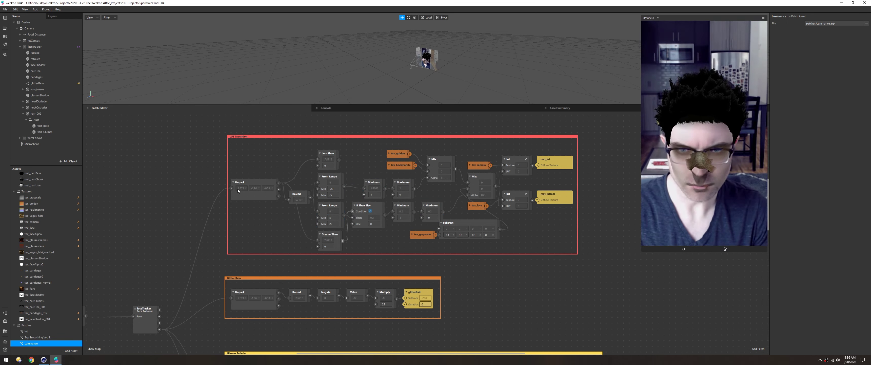
Try Max values of -8 and -5 on the bandages fade's upper From Range patch, then undo the changes
scroll(219, 216, down, 5)
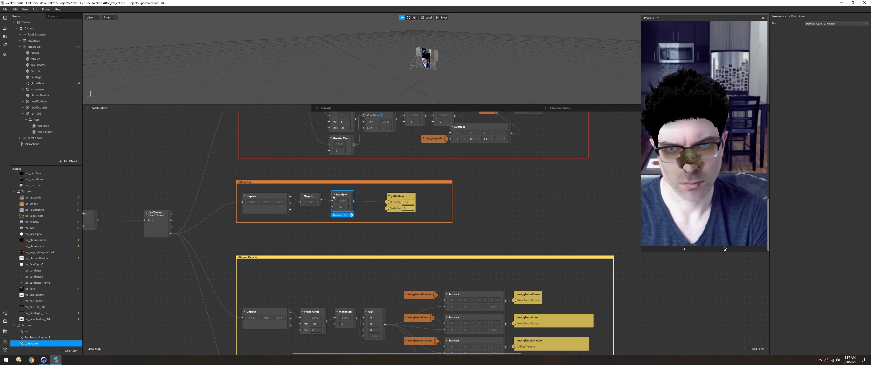
scroll(154, 204, down, 5)
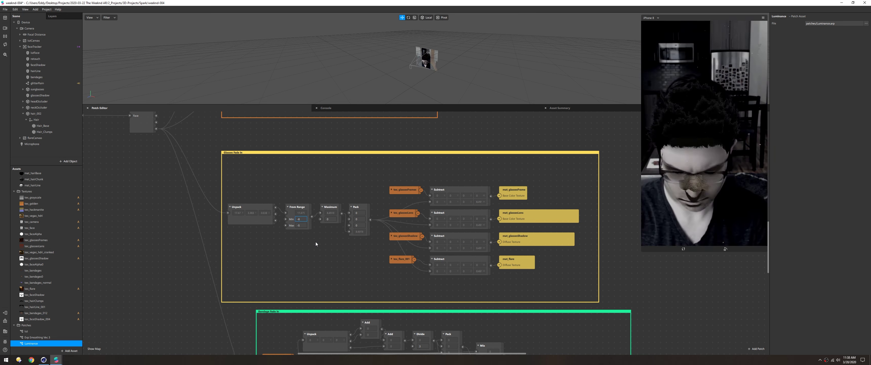
scroll(161, 247, down, 6)
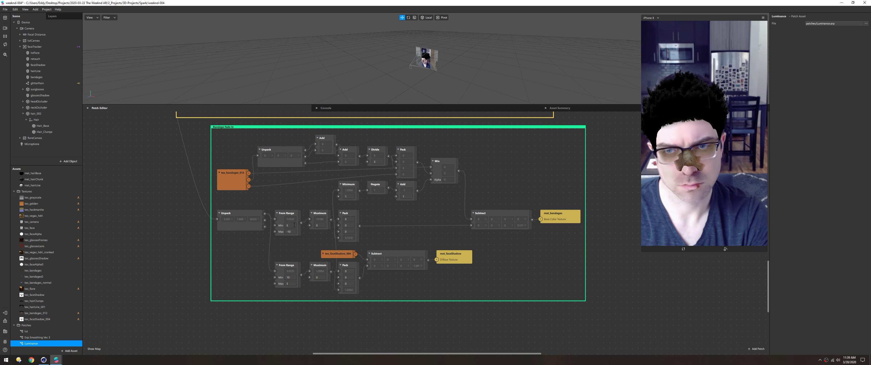
click(290, 231)
text(-8)
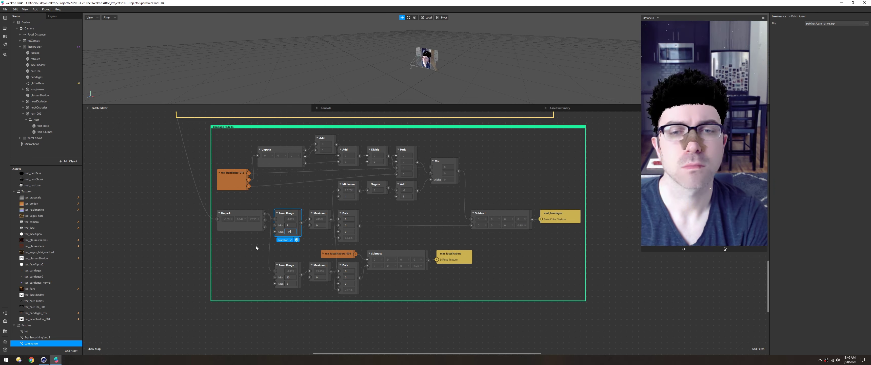
text(-5)
key(Return)
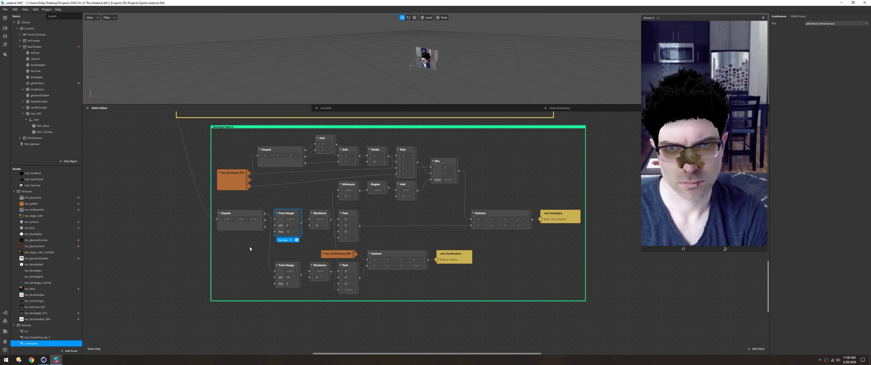
key(ctrl+z)
key(ctrl+z)
Select the face shadow texture and Subtract patches and add a Minimum patch to the face shadow fade chain
drag(333, 249, 422, 285)
drag(331, 271, 349, 265)
text(min)
key(Return)
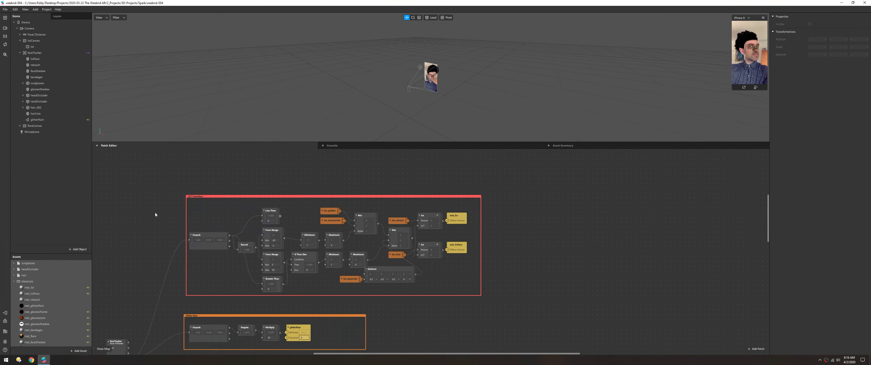
Duplicate the null object under the face tracker and name the copy 02-bandages
key(ctrl+d)
text(02-bandages)
key(Return)
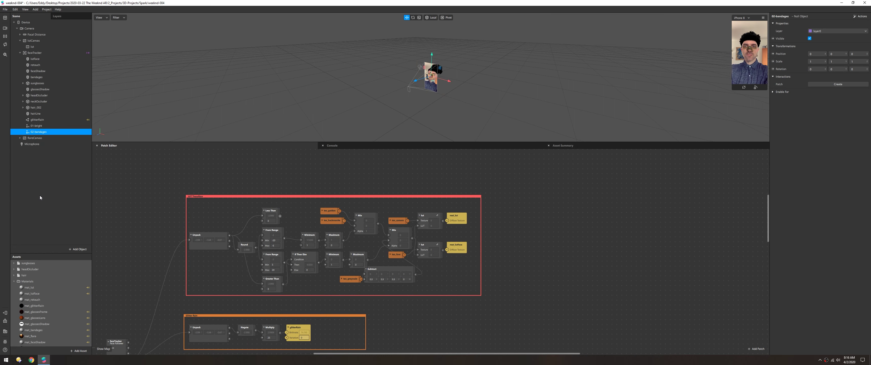
Move the glitter rain, sunglasses and glasses shadow objects into the first numbered null object
click(37, 119)
ctrl+click(38, 83)
ctrl+click(40, 89)
drag(40, 89, 36, 125)
Move the faceShadow and bandages face meshes into the 02-bandages null object
click(38, 71)
shift+click(29, 77)
drag(29, 77, 38, 114)
Enlarge the device preview and rename the hair_002 object as hair
click(35, 65)
drag(750, 90, 686, 238)
click(36, 95)
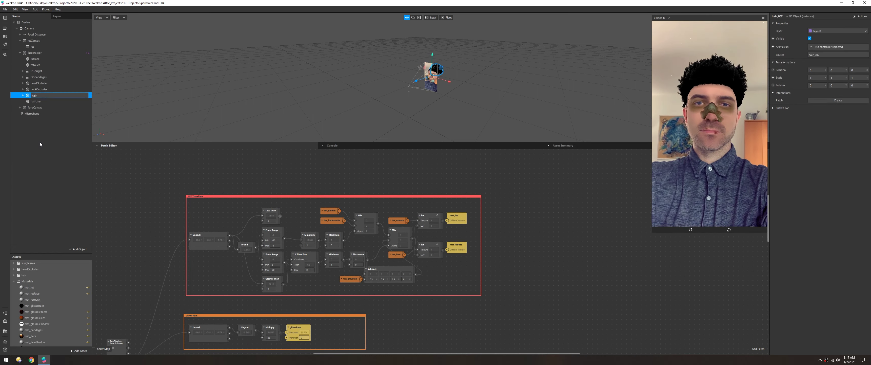
Add another null object under the face tracker for the hair and regroup the neck occluder, hair and hairline objects
right_click(35, 53)
click(112, 101)
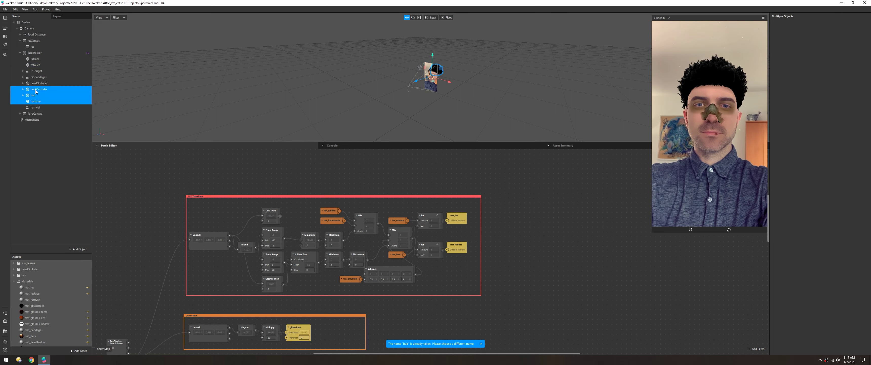
drag(35, 89, 36, 71)
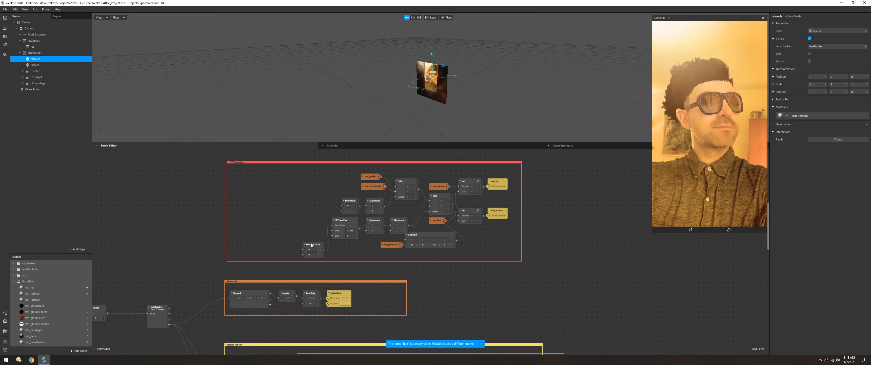
Remove the Greater Than, If Then Else and upper Minimum and Maximum patches from the LUT transition group
key(ctrl+z)
key(ctrl+z)
key(ctrl+z)
key(ctrl+z)
key(ctrl+z)
key(ctrl+z)
key(ctrl+z)
key(ctrl+z)
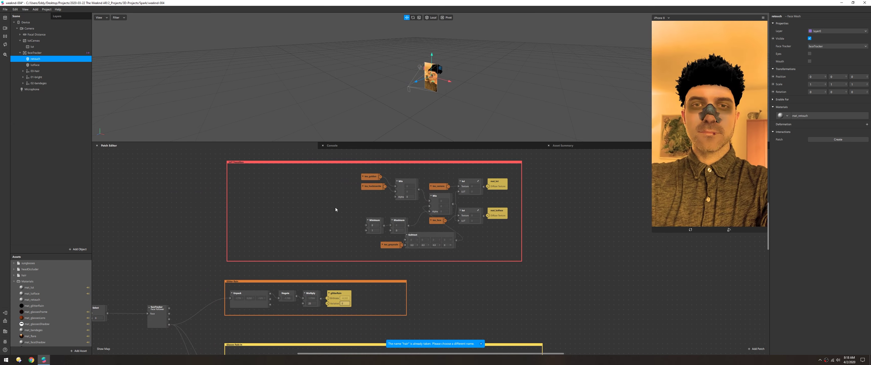
Clear the remaining Minimum, Maximum and Subtract patches and line up the three LUT textures beside a Mix patch
key(ctrl+z)
key(ctrl+z)
key(ctrl+z)
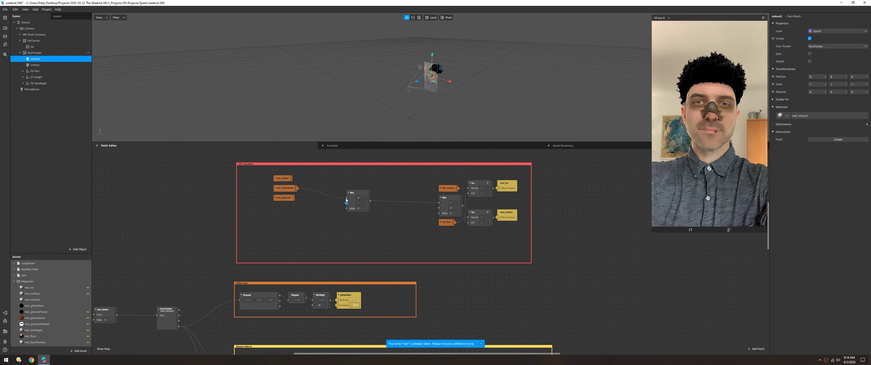
Blend the lower two LUT textures in one Mix patch and combine it with the golden texture in a second Mix feeding both LUT patches
key(ctrl+z)
key(ctrl+z)
key(ctrl+z)
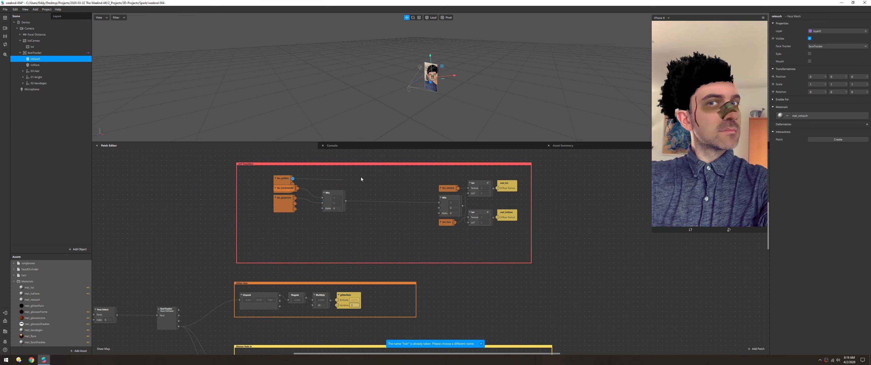
key(ctrl+z)
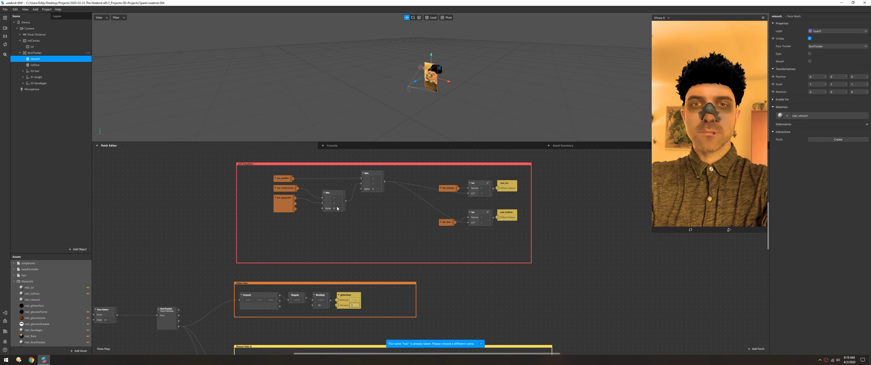
Add a Head Shake patch fed by the face tracker and connect a Counter patch to it
key(ctrl+z)
key(ctrl+z)
key(ctrl+z)
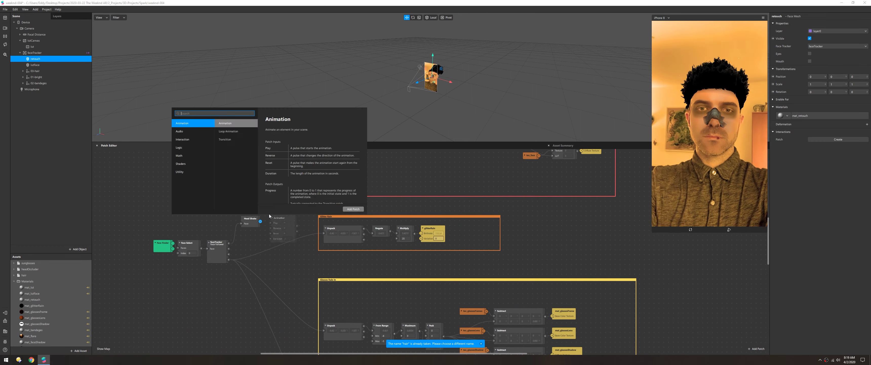
key(ctrl+z)
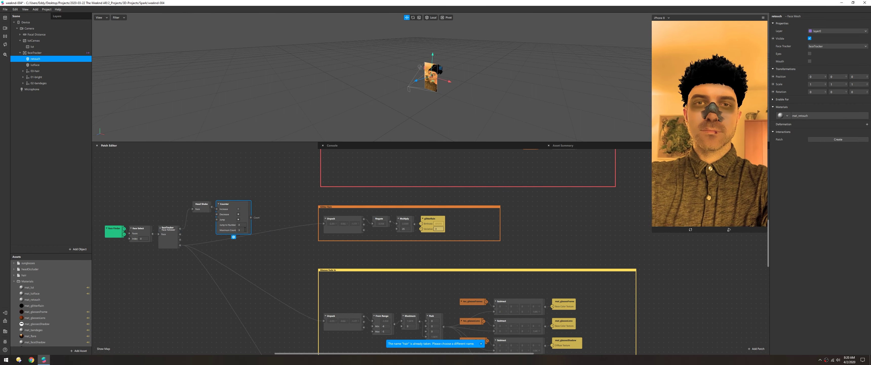
key(ctrl+z)
Add an Equals patch after the Counter and feed its result into an If Then Else patch
double_click(278, 216)
text(equ)
key(Return)
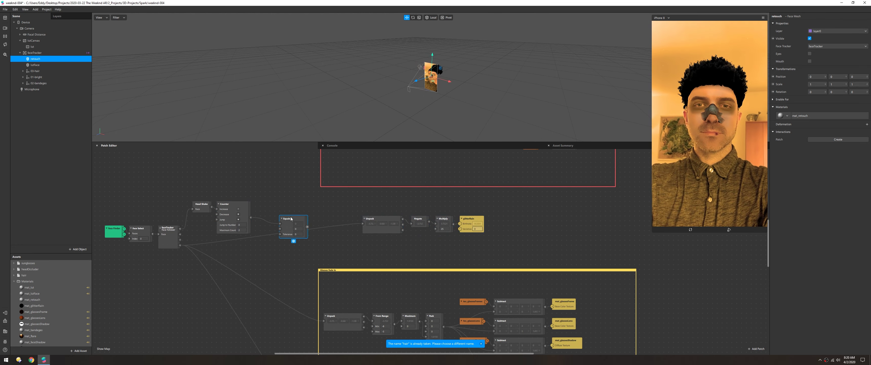
drag(346, 221, 368, 223)
text(if)
key(Return)
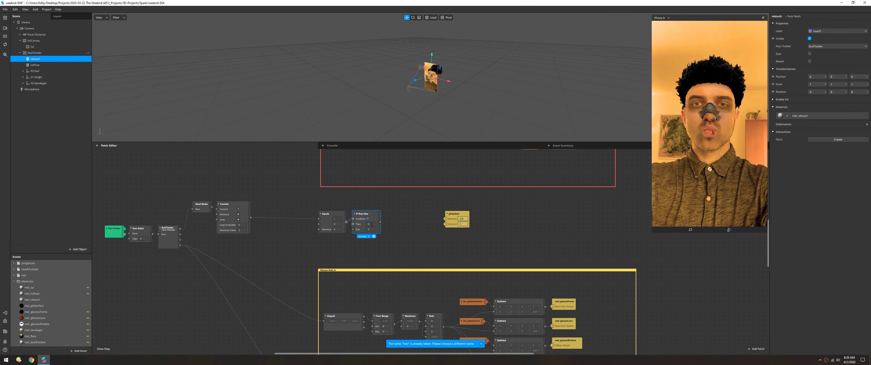
Set the If Then Else patch's Then value to 300 and connect it to the glitterRain birthrate in place of the old patches
double_click(369, 223)
text(300)
drag(380, 222, 446, 219)
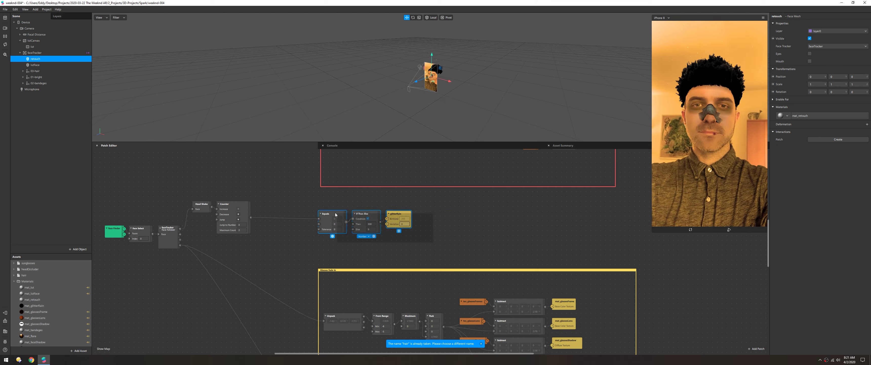
drag(361, 213, 416, 214)
Drive the Equals patch from a Value patch and add a matching Equals and If Then Else pair controlling the second LUT Mix's alpha
scroll(226, 251, up, 4)
drag(234, 284, 253, 256)
key(Return)
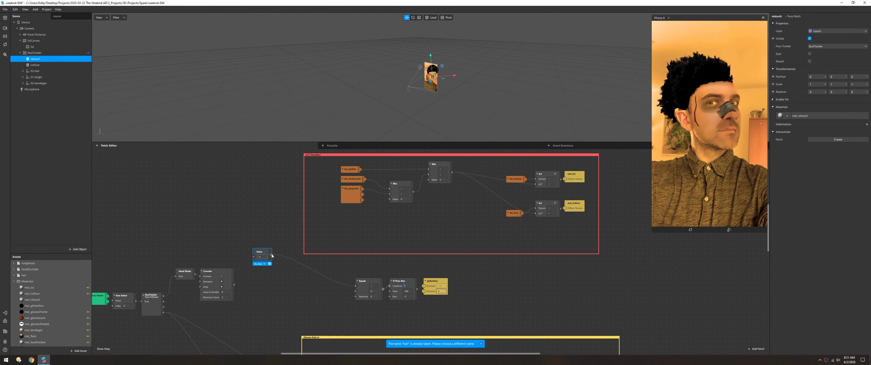
drag(271, 255, 326, 222)
key(Return)
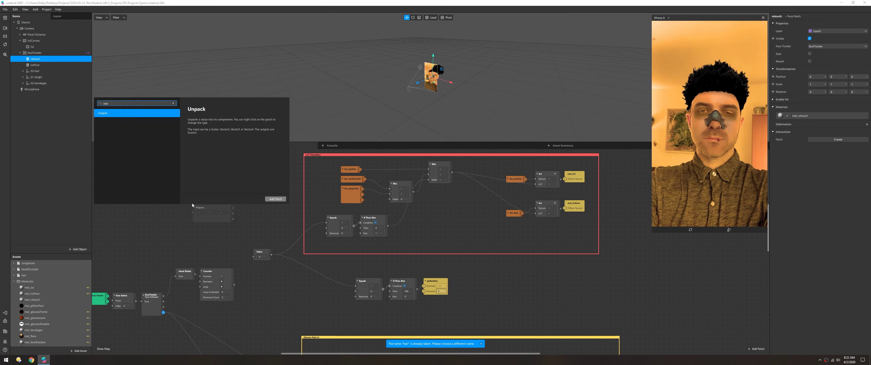
Unpack a face tracker output and pass it through To Range, Maximum and Minimum patches
scroll(196, 255, down, 5)
scroll(195, 255, up, 5)
drag(231, 218, 247, 217)
key(Return)
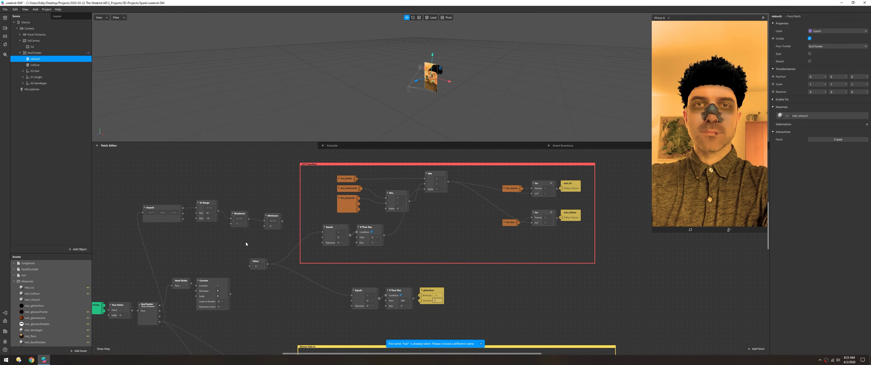
Replace the To Range patch with From Range and connect the Minimum patch to the first LUT Mix's alpha
drag(283, 221, 279, 192)
key(Return)
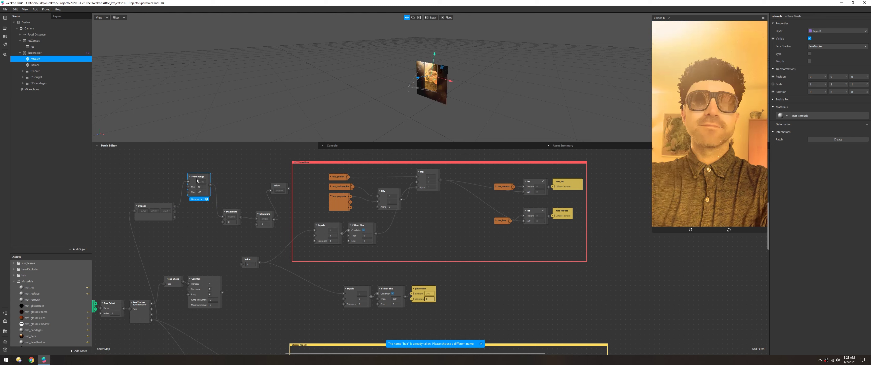
click(245, 205)
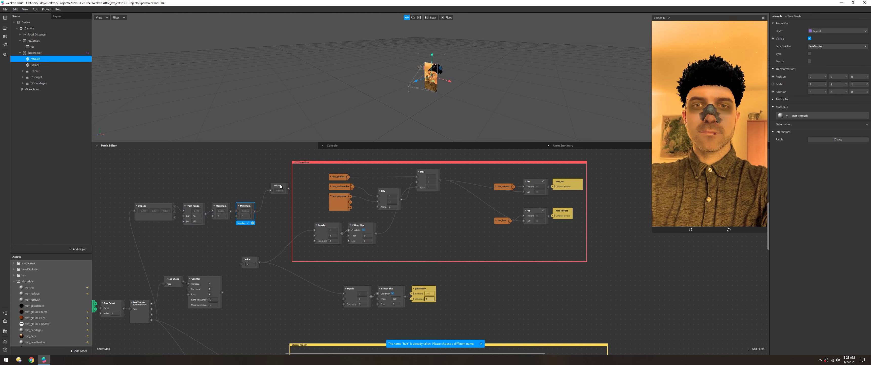
click(194, 215)
drag(378, 208, 379, 208)
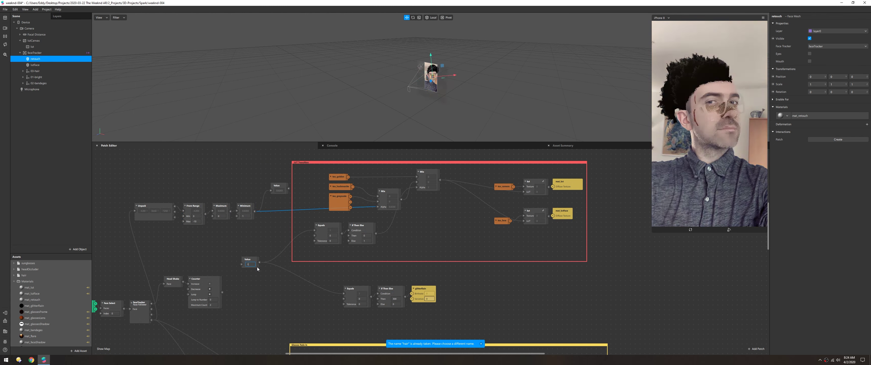
Insert a Subtract patch between the third LUT texture and the first Mix, spacing out the surrounding patches
click(331, 196)
drag(339, 196, 306, 195)
right_click(327, 203)
text(subtract)
key(Return)
mouse_move(383, 190)
mouse_down()
mouse_move(403, 186)
mouse_move(396, 181)
mouse_up()
drag(338, 177, 341, 181)
drag(334, 203, 306, 191)
drag(278, 185, 270, 182)
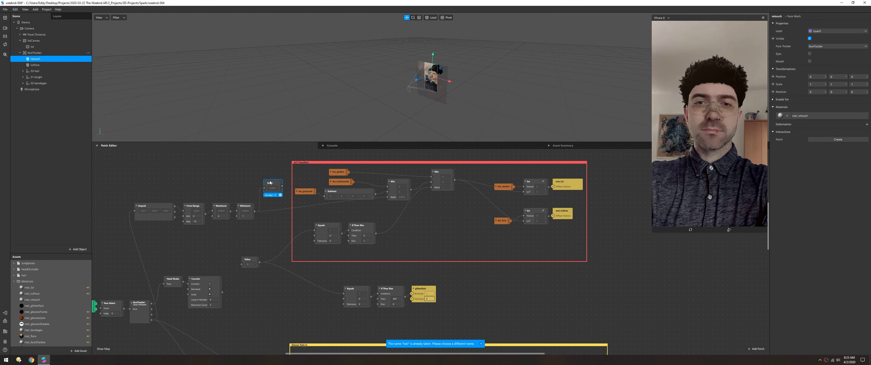
Delete the glasses fade-in patch group with its Subtract and material patches
scroll(267, 220, down, 10)
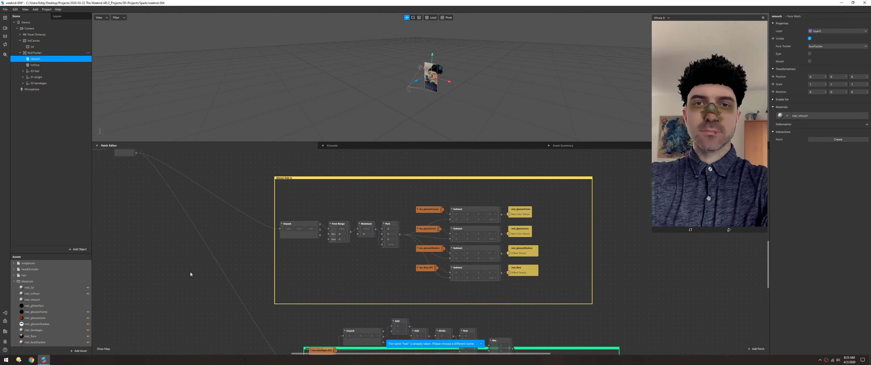
scroll(292, 241, up, 10)
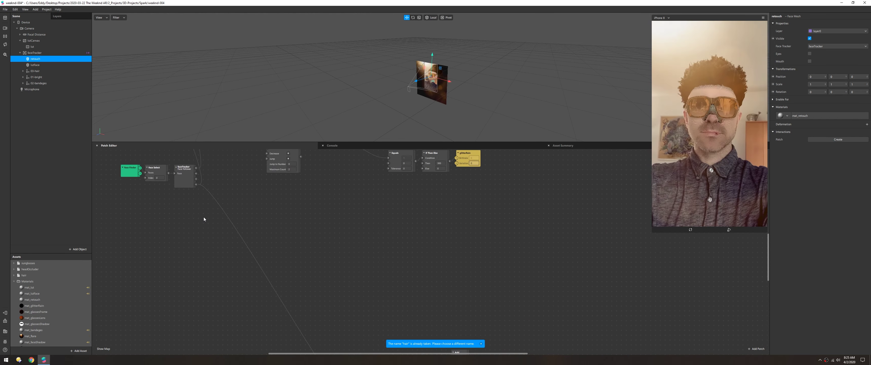
Control the visibility of the sunglasses and bandages null objects with Equals patches, comparing the bandages one with 1
drag(36, 77, 436, 275)
key(ctrl+v)
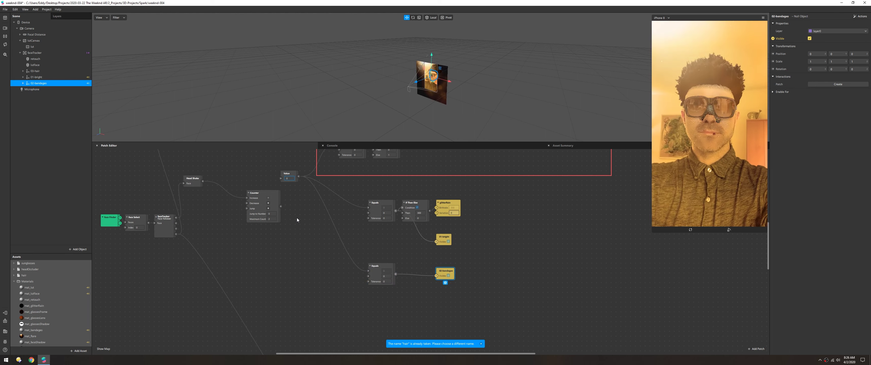
click(387, 275)
text(1)
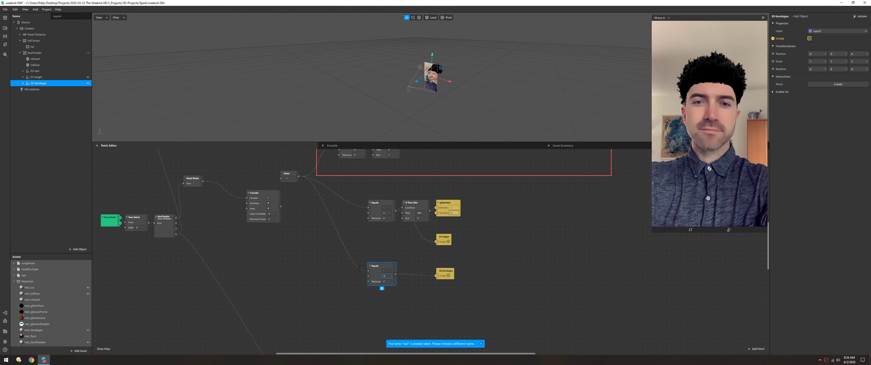
Adjust the particle lifespan of the glitterRain particle system
click(445, 203)
click(820, 175)
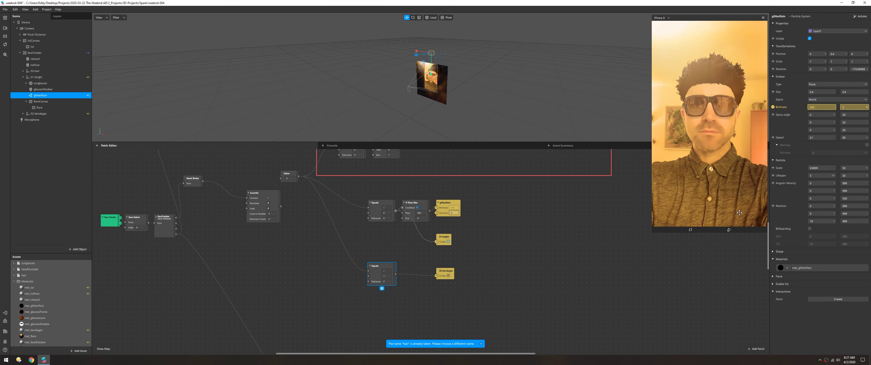
scroll(287, 231, up, 2)
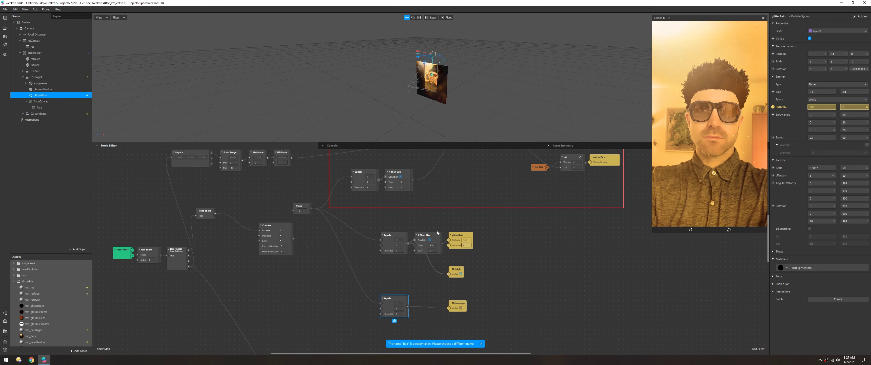
Open the bandages and face shadow materials and reduce the face shadow material's opacity to about half
scroll(335, 272, down, 8)
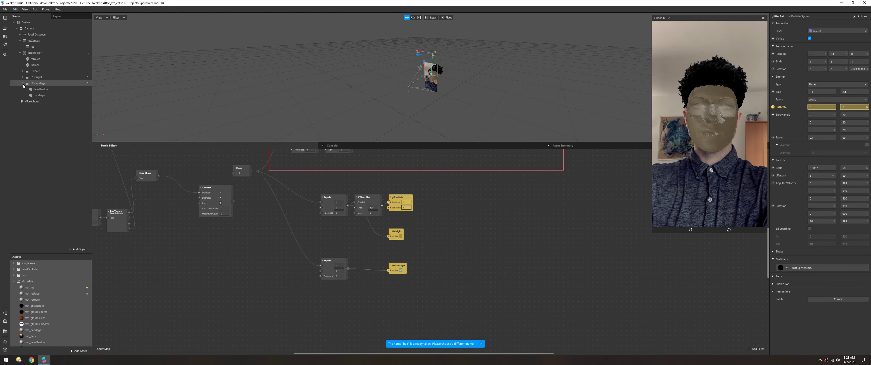
click(812, 118)
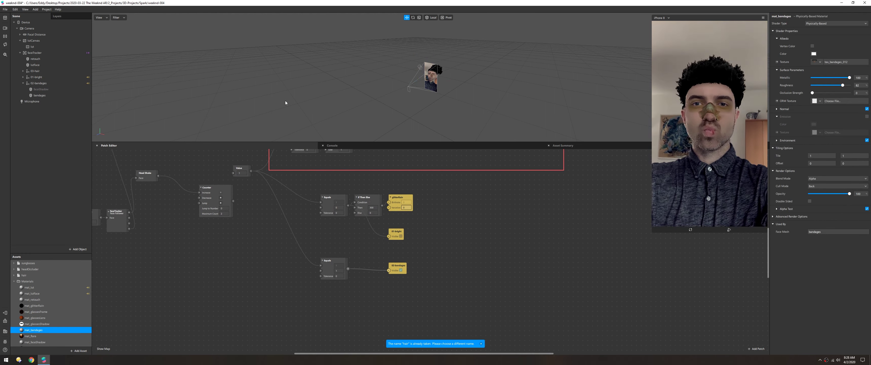
click(41, 89)
click(802, 116)
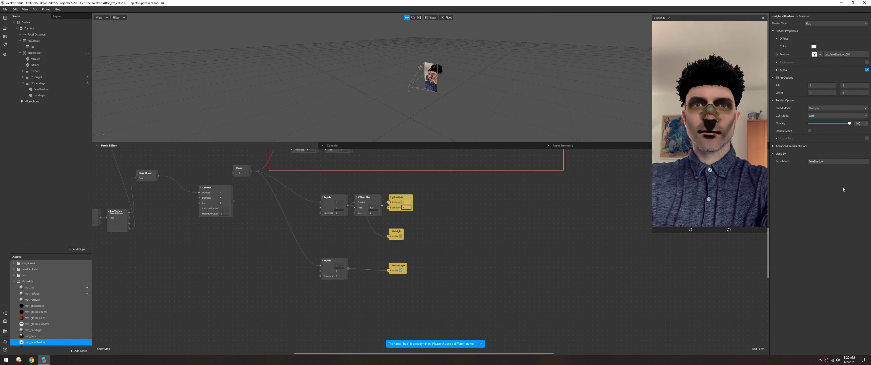
scroll(350, 238, left, 5)
scroll(350, 238, up, 1)
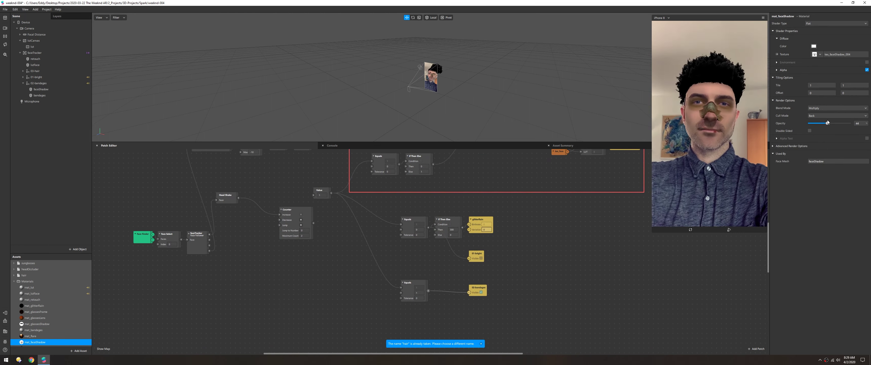
Remove the LUT comment frame and line up the LUT textures, Subtract and range patches beside the two Mix patches
scroll(320, 253, up, 5)
scroll(210, 246, right, 3)
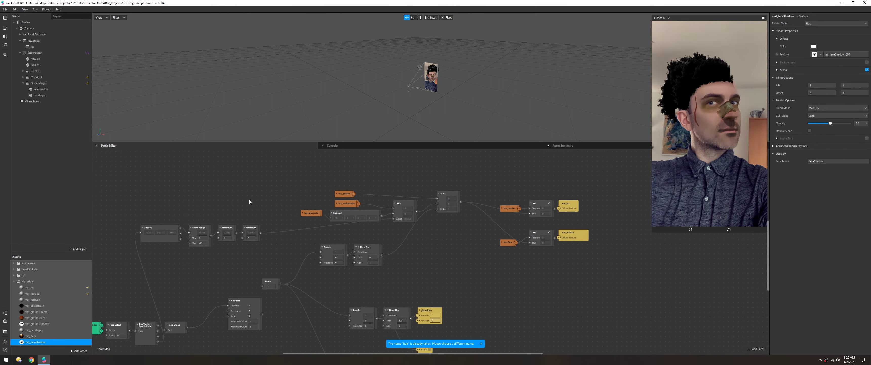
drag(147, 234, 415, 236)
drag(433, 179, 396, 180)
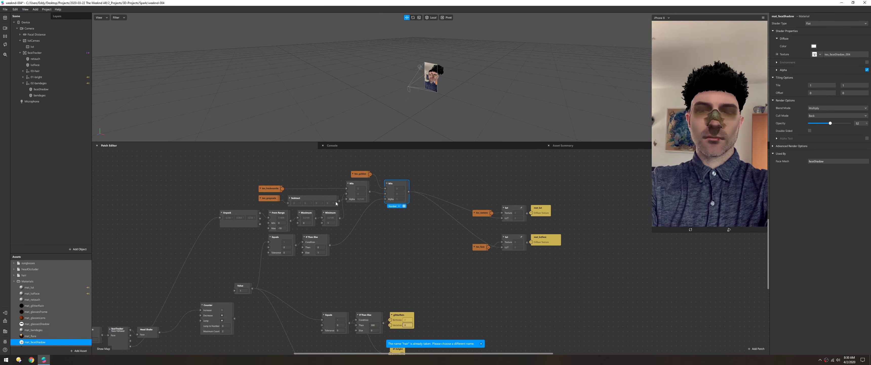
drag(270, 188, 271, 174)
drag(295, 198, 309, 174)
scroll(211, 199, right, 2)
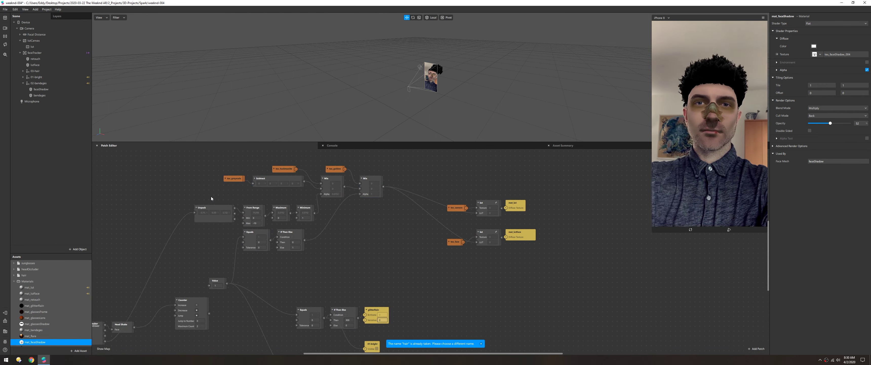
drag(212, 198, 201, 184)
Move the LUT output patches closer to the Mix patches and add a Subtract patch to the upper LUT texture
drag(239, 257, 325, 214)
scroll(325, 214, right, 2)
drag(419, 254, 510, 230)
drag(464, 236, 410, 193)
drag(453, 205, 410, 171)
scroll(247, 243, left, 3)
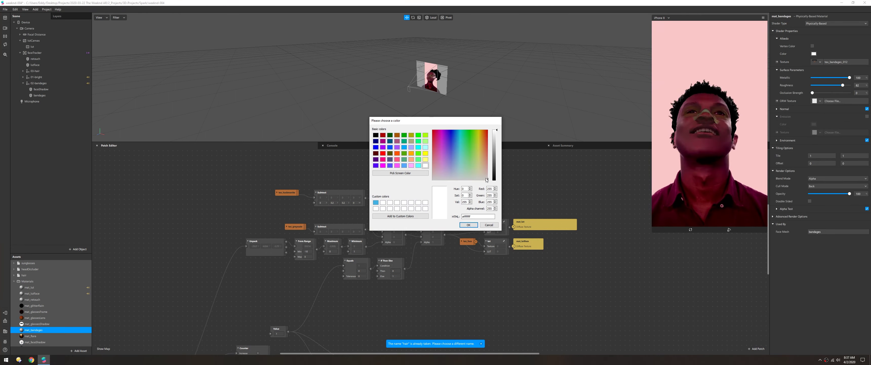
Tint the bandages material red and add an Exponential Smoothing patch between From Range and Maximum
drag(490, 174, 487, 148)
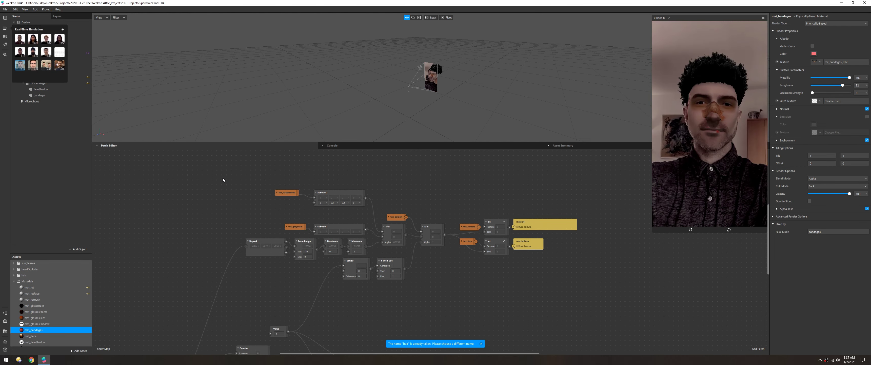
click(297, 258)
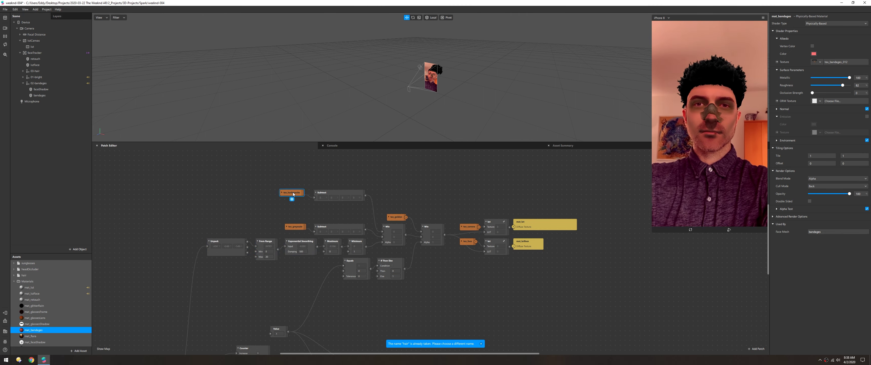
Switch to the bandages texture in Photoshop and smudge the forehead shading edge on Layer 2 with an enlarged Smudge Blender brush
key(ctrl+shift+s)
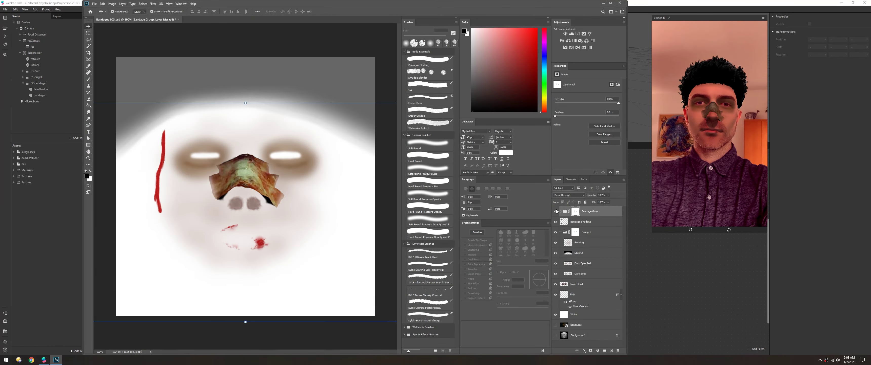
click(579, 252)
key(r)
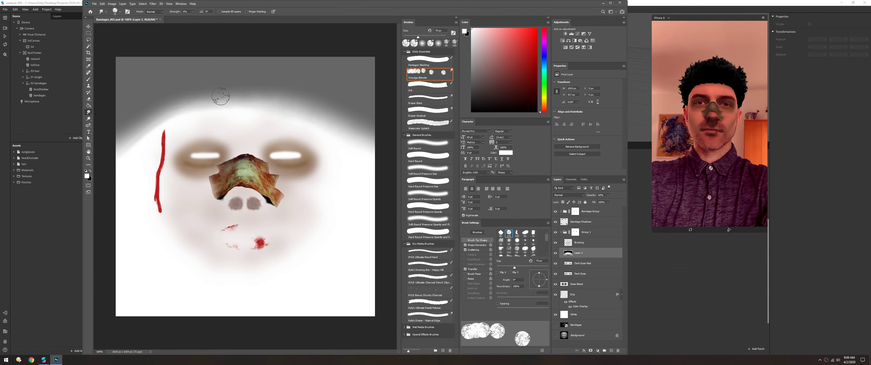
key(bracketright)
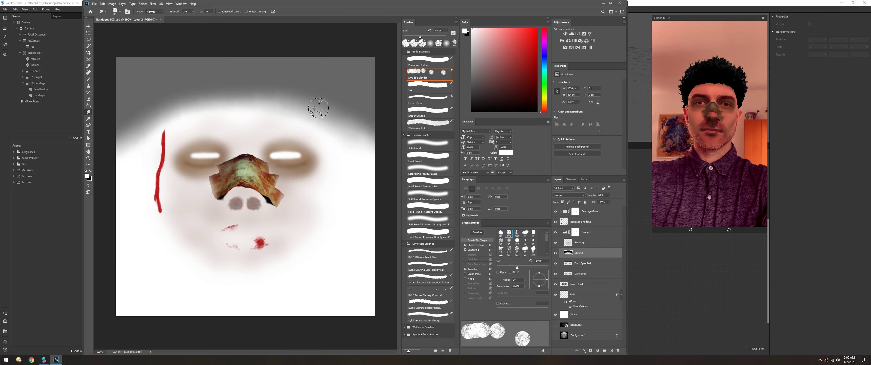
drag(318, 112, 145, 118)
click(593, 314)
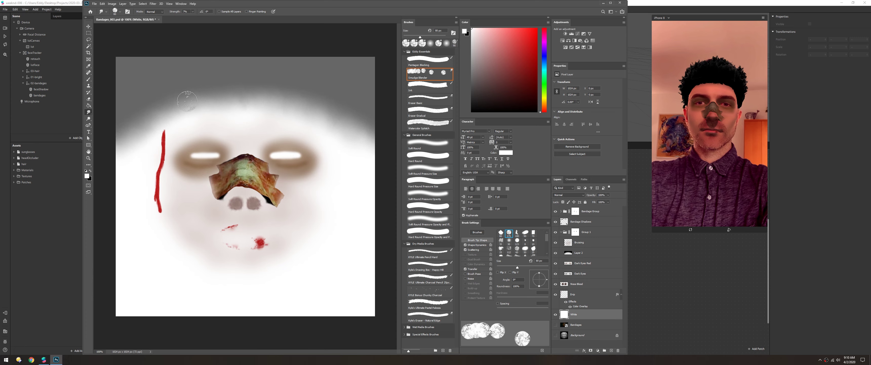
click(89, 28)
click(591, 253)
key(r)
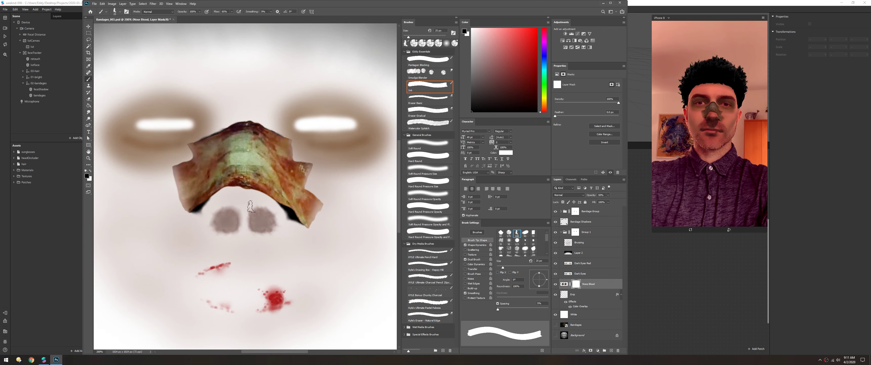
Choose the Soft Round brush for the nose layer's mask and export the bandages texture as a PNG
right_click(272, 211)
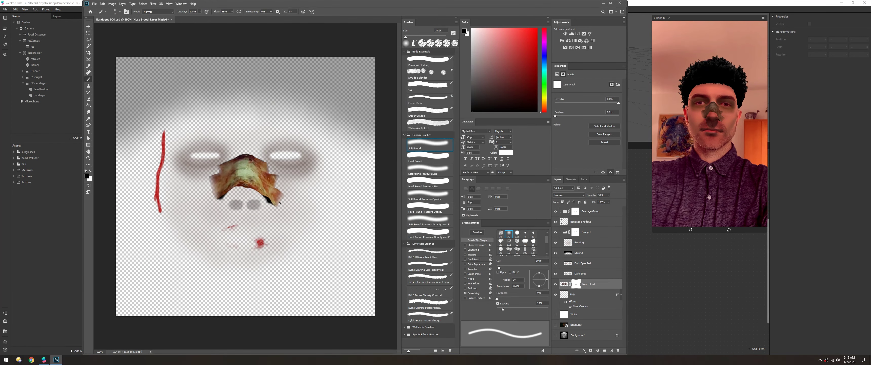
click(95, 3)
click(176, 77)
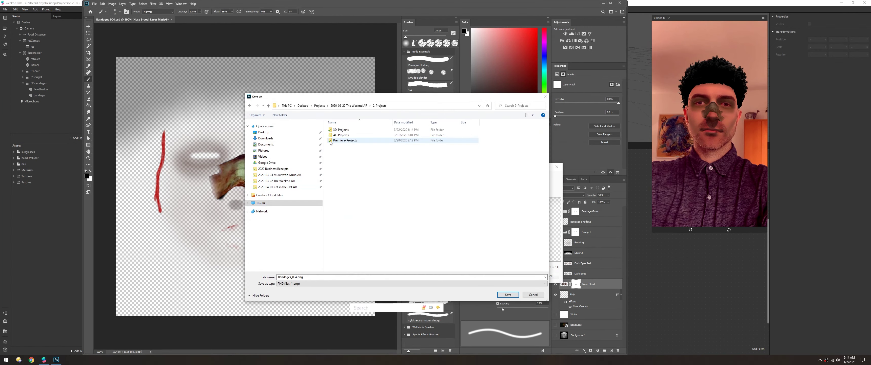
key(Return)
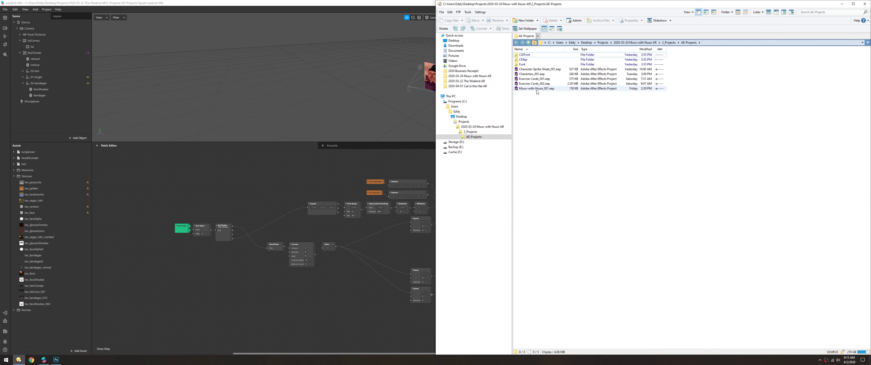
Switch to the file manager and import the exported tex_bandages_013 texture into the Spark AR project's assets
double_click(518, 64)
double_click(526, 54)
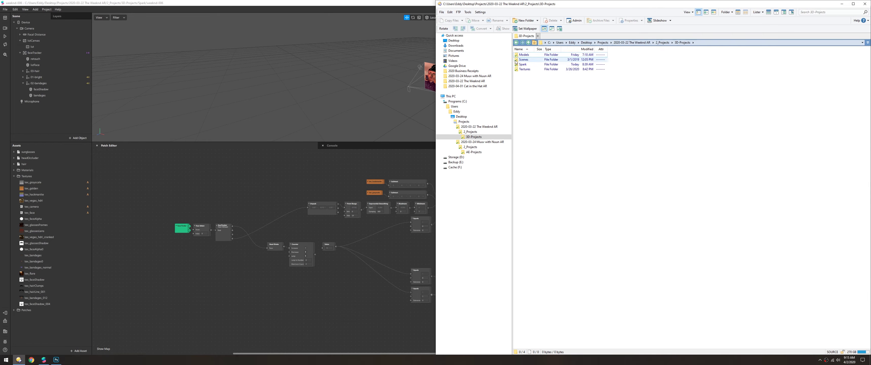
drag(534, 60, 37, 325)
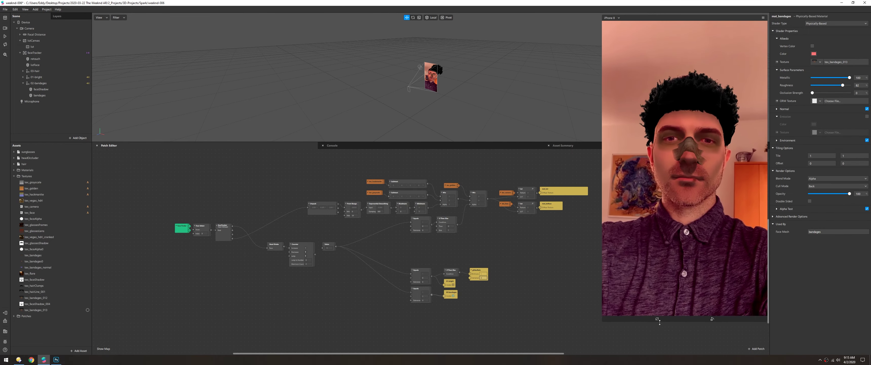
Reorder the face tracker's children in the scene so the face meshes and the 02-bandages group come first
drag(541, 143, 541, 223)
scroll(447, 69, up, 10)
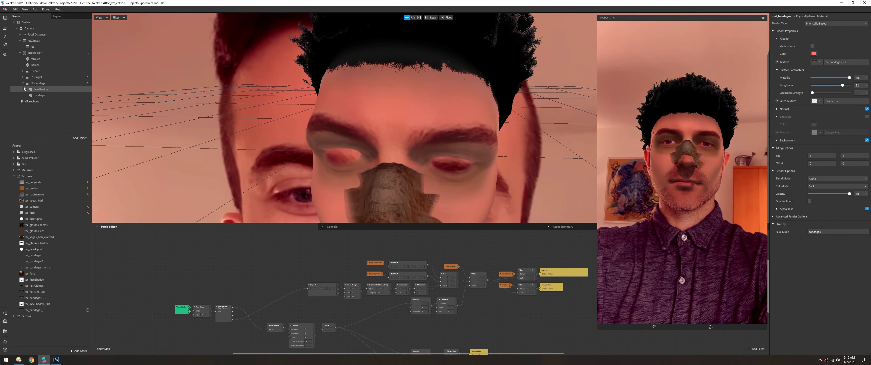
drag(40, 83, 35, 58)
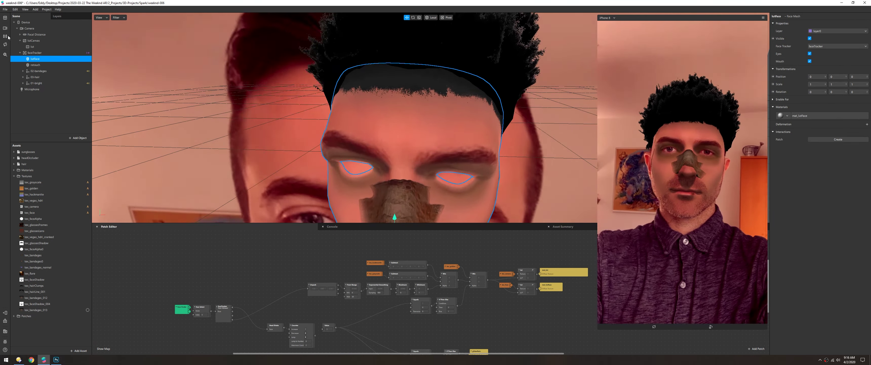
drag(338, 224, 338, 188)
scroll(251, 268, down, 3)
scroll(373, 124, down, 10)
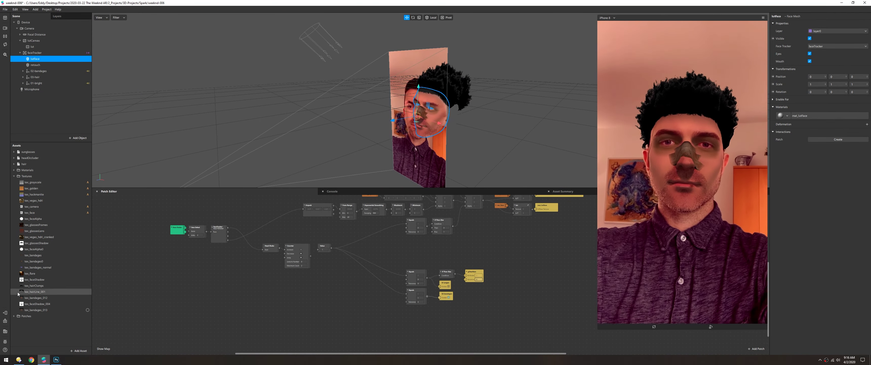
Adjust the diffuse colour of the hair clumps material
click(280, 285)
click(34, 285)
click(813, 46)
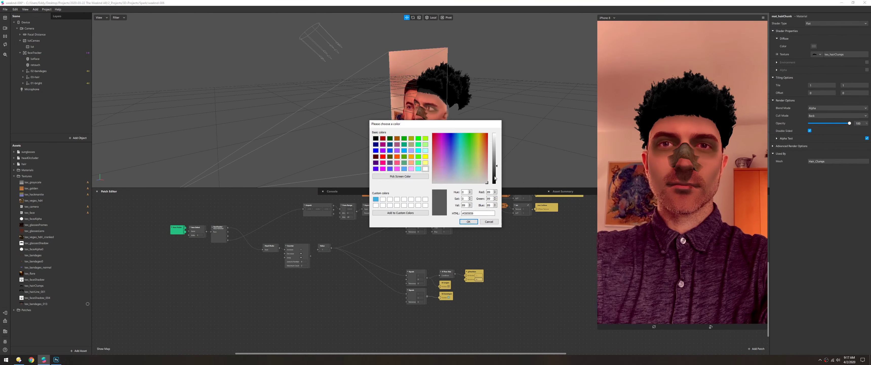
click(469, 221)
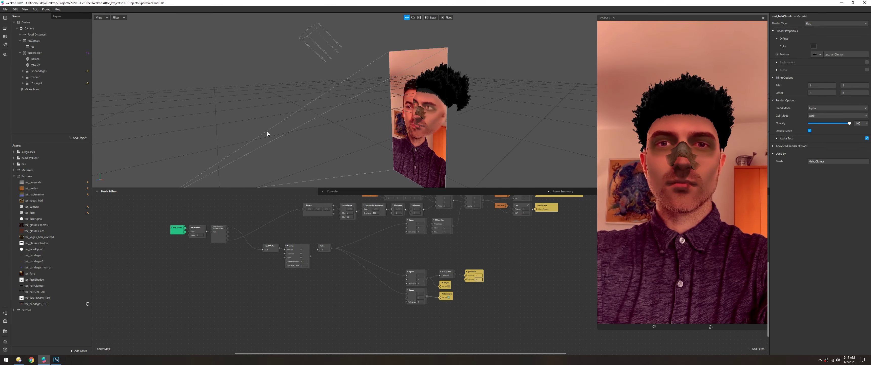
Check the tex_bandages_013 texture's properties, collapse the texture assets and expand the bandages group in the scene
click(35, 304)
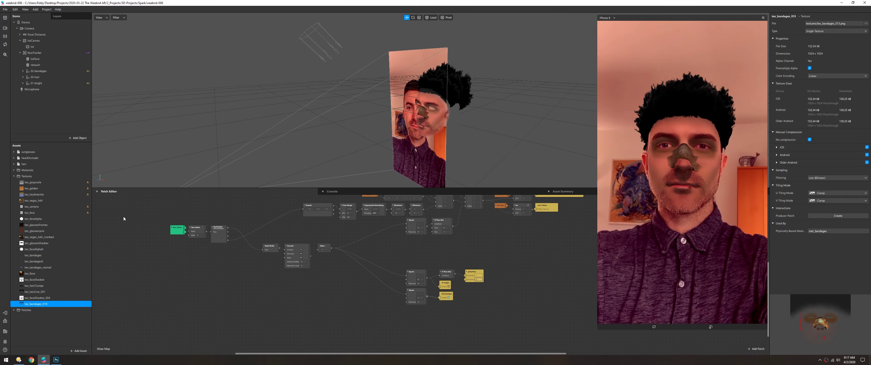
click(13, 176)
click(37, 70)
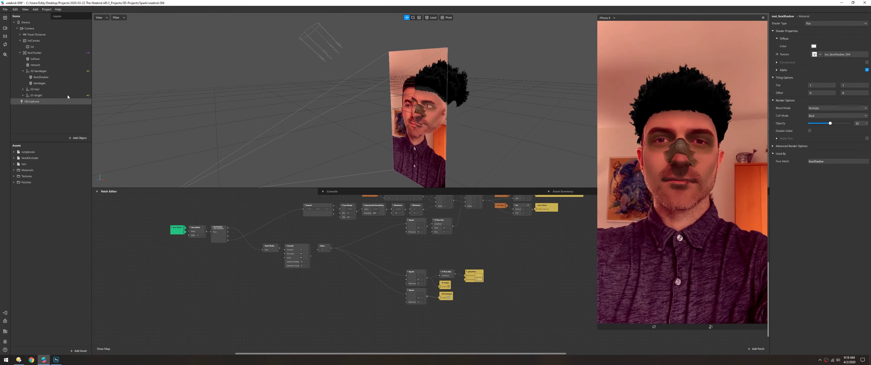
Switch to the project's textures folder and open tex_faceShadow_004 in Photoshop
key(alt+Tab)
click(464, 82)
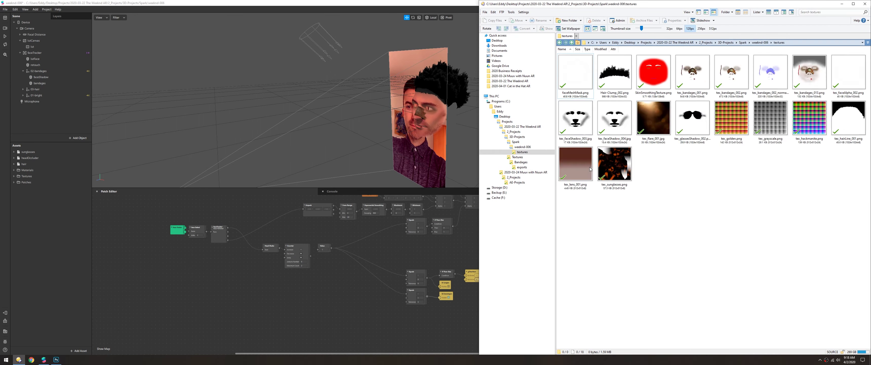
double_click(737, 135)
Place faceMasculine.jpg from the face-assets Textures folder into the face shadow document as a reference
click(523, 126)
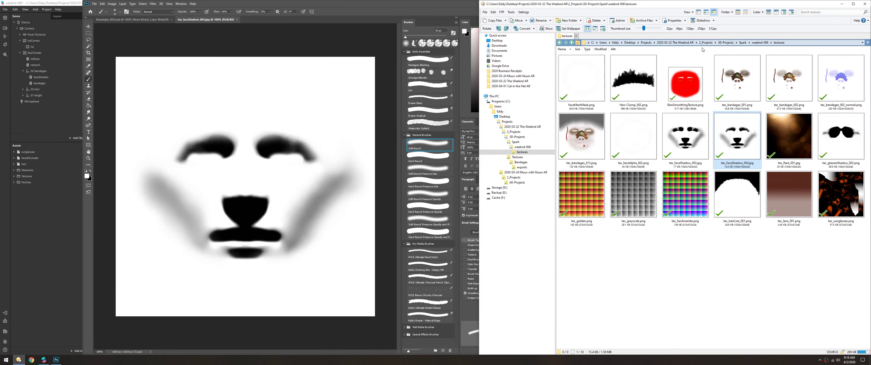
double_click(560, 64)
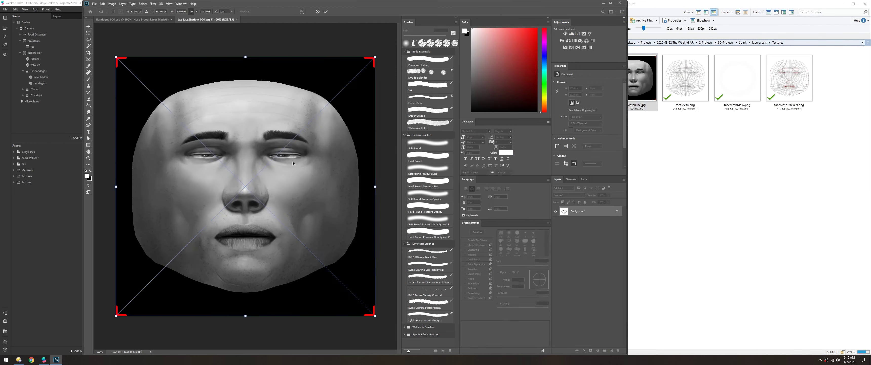
click(555, 211)
click(555, 211)
Move Layer 1 beneath the masked shadow layer as its white backing
key(ctrl+plus)
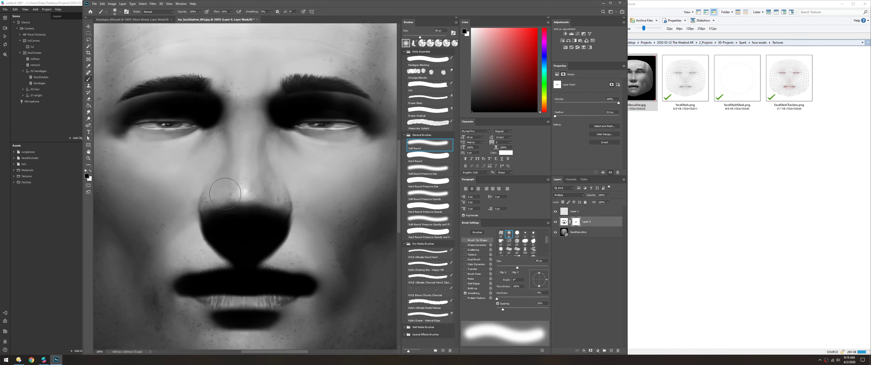
key(ctrl+minus)
click(575, 211)
key(ctrl+bracketleft)
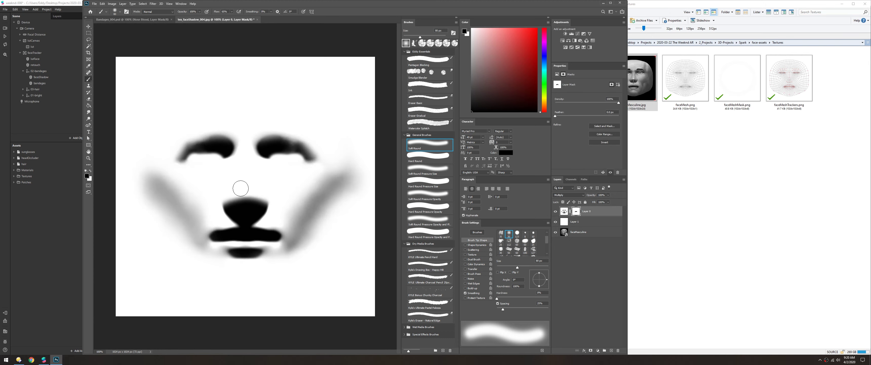
Export the edited face shadow artwork as an updated texture file
click(94, 4)
mouse_move(111, 78)
click(183, 78)
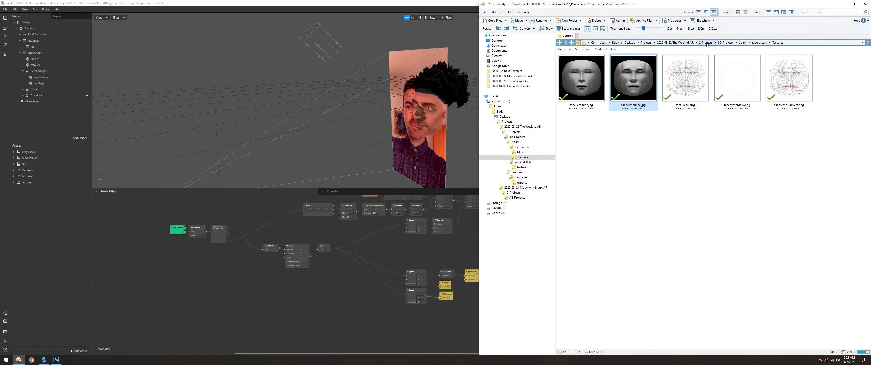
Switch to Spark AR and load tex_faceShadow_006 as a new texture for the face shadow material
click(202, 286)
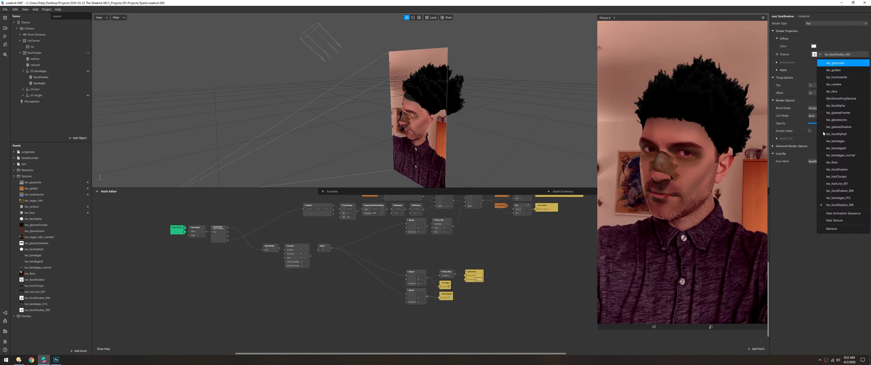
click(834, 220)
double_click(214, 132)
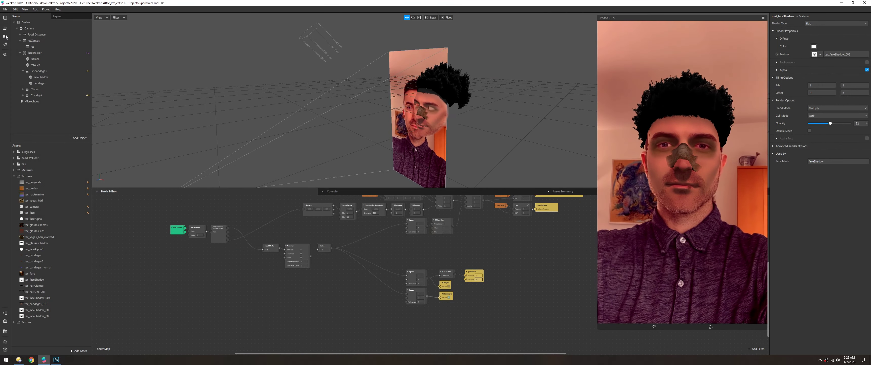
Switch the preview to the golden sunglasses look, set the glitterRain emitter's position to 0 on all axes and edit its rotation
click(324, 249)
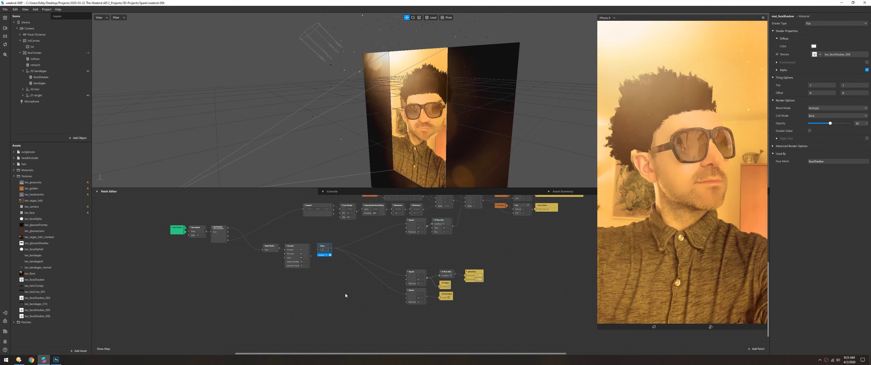
scroll(384, 103, down, 3)
double_click(383, 104)
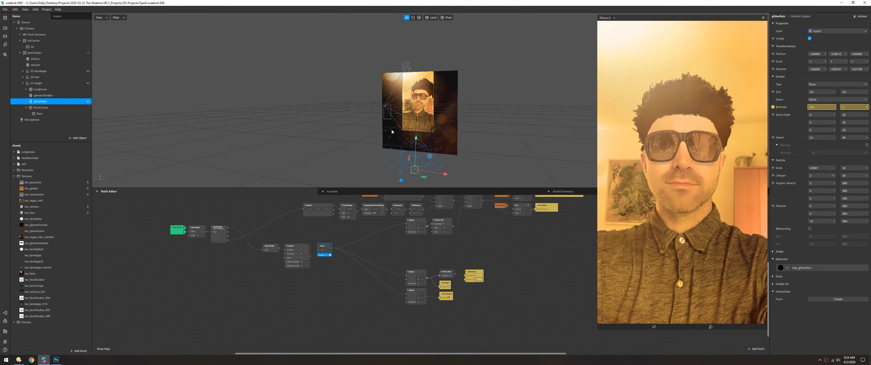
drag(423, 148, 636, 50)
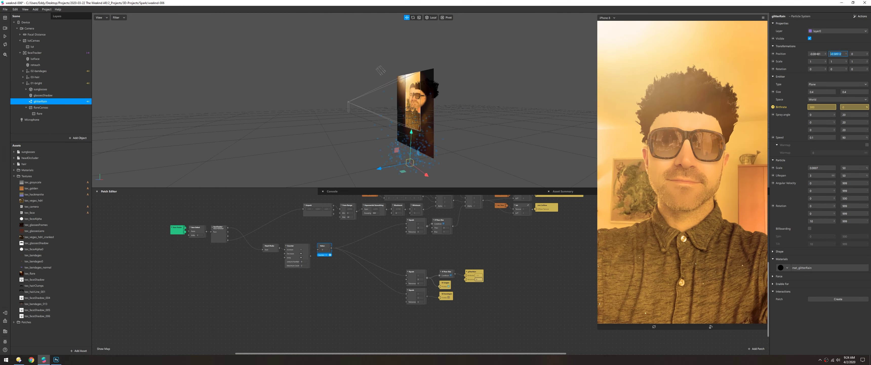
text(0)
click(817, 69)
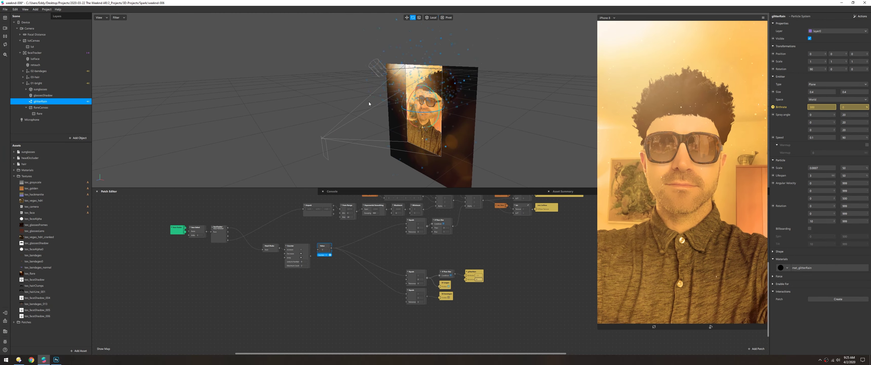
Reposition the glitterRain emitter in front of the face and set its particle speed to 0.01
drag(385, 121, 440, 122)
double_click(822, 137)
text(0.01)
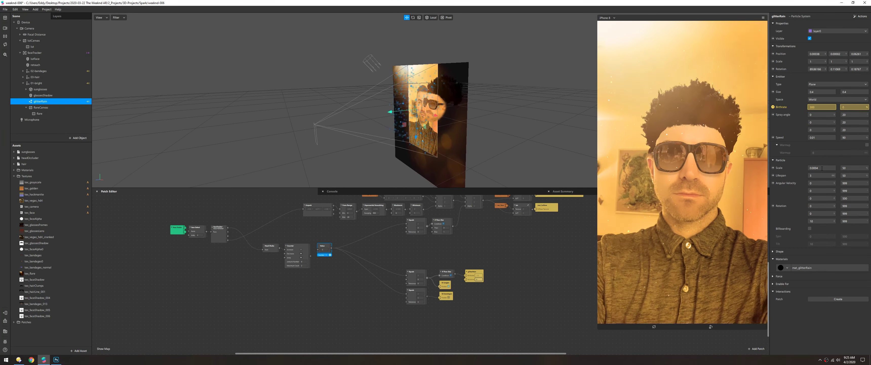
Set the glitterRain acceleration strength to -0.01 on the vertical axis
double_click(838, 292)
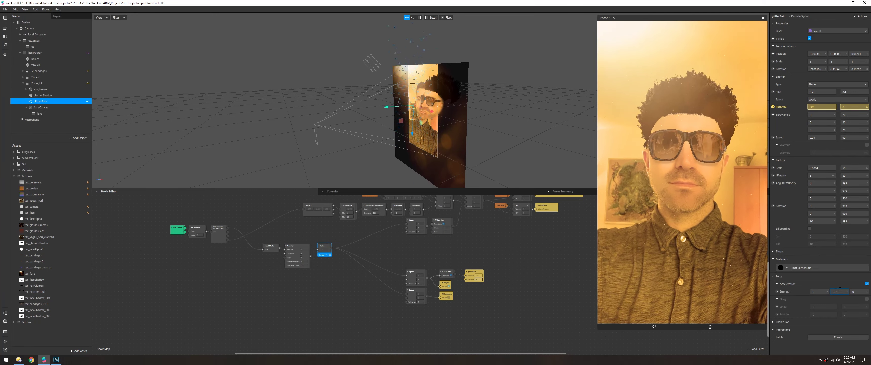
text(0.01)
click(832, 292)
text(-)
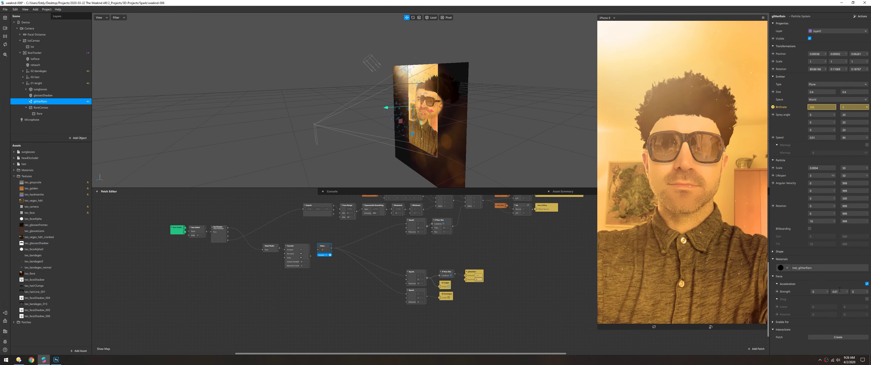
Set the glitterRain emitter size to 0.5 by 0.6 and the particle scale to 0.0007
double_click(822, 92)
text(0.5)
double_click(848, 92)
text(0.6)
double_click(822, 168)
text(0.0007)
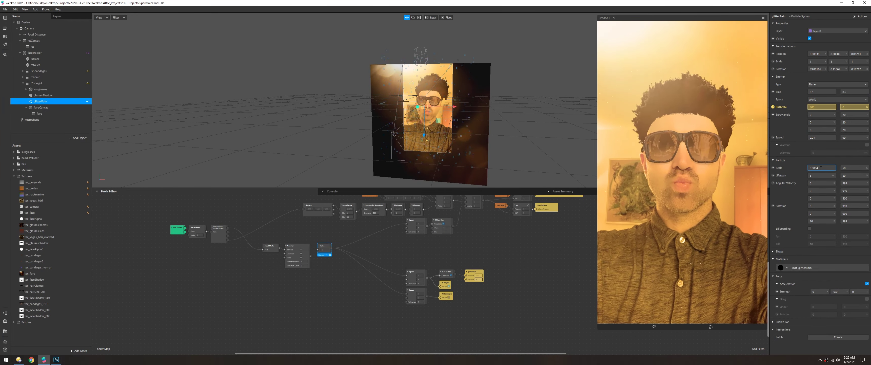
Set the glitterRain angular velocity range to 2000 on all three axes
double_click(853, 198)
text(999)
double_click(849, 183)
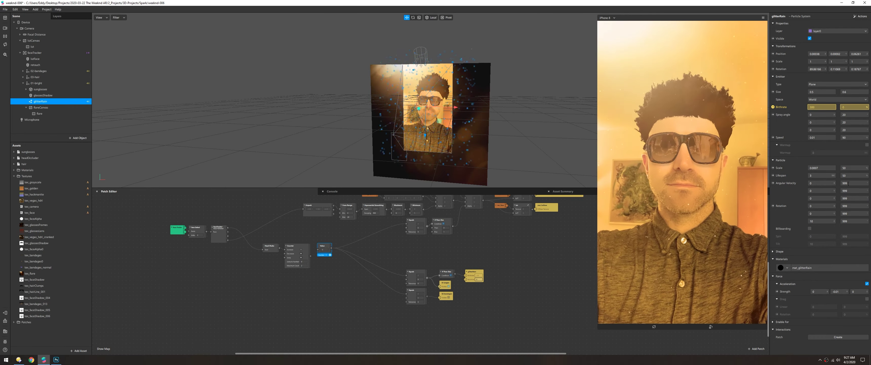
text(2000)
key(Return)
Set the glitterRain material's blend mode to Add, adjust its opacity, and return to the glitterRain particle system
click(802, 268)
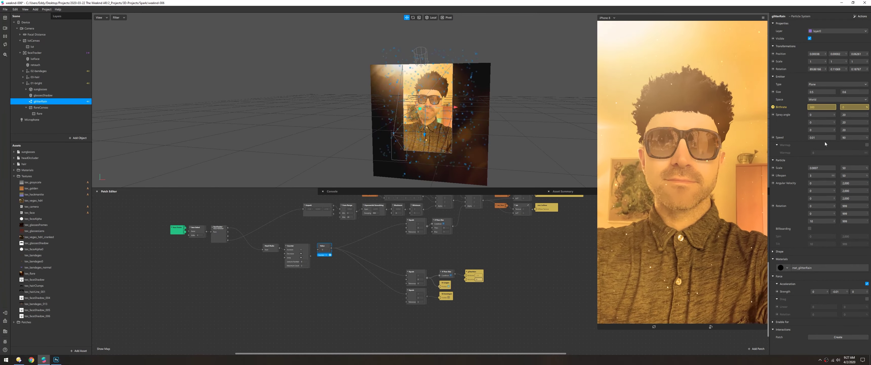
click(818, 178)
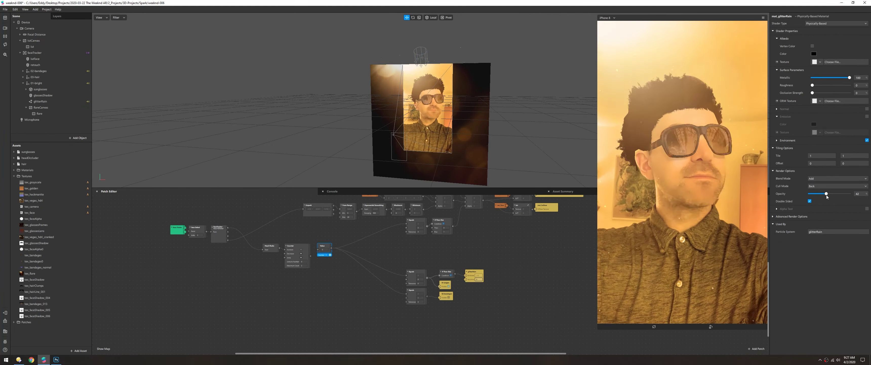
click(827, 194)
click(410, 175)
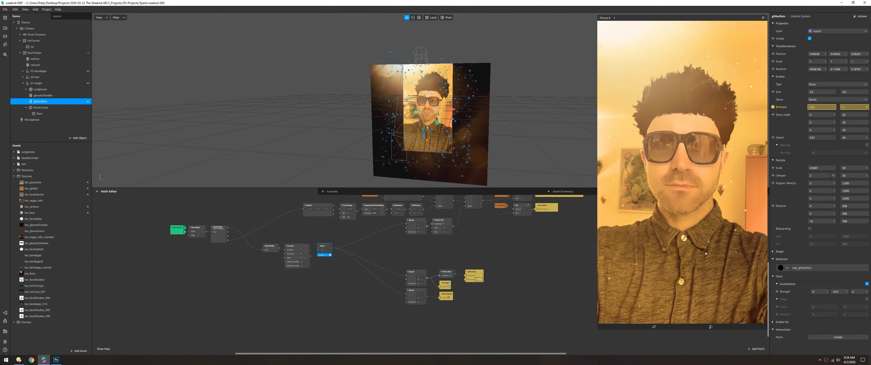
Set the glitterRain spray angle range to 90 on all three axes and adjust its emission speed
scroll(353, 270, up, 2)
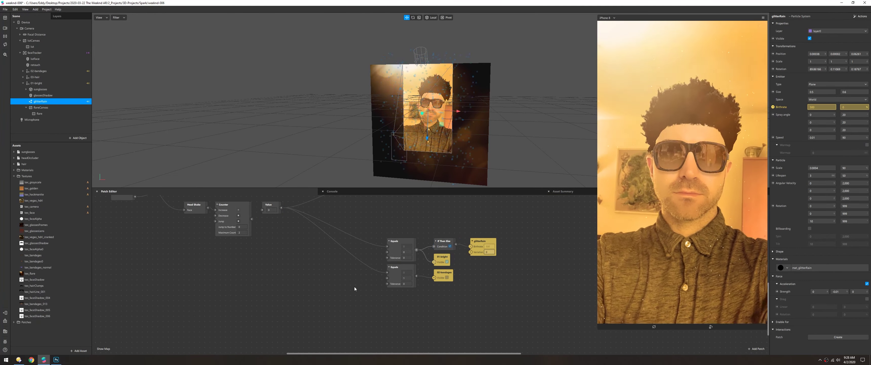
right_drag(338, 124, 384, 123)
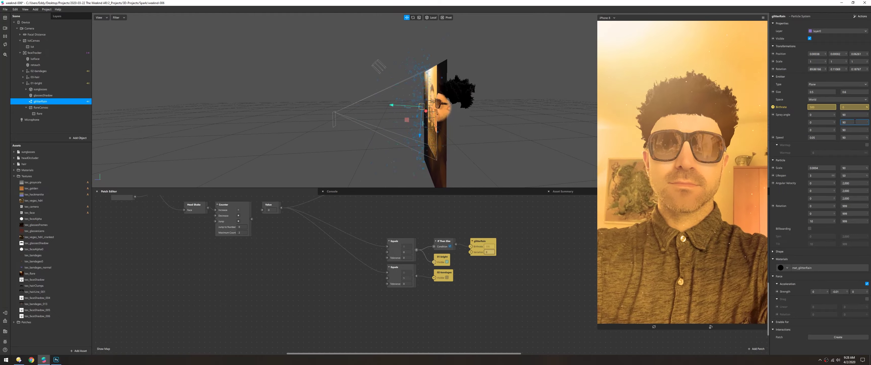
click(822, 137)
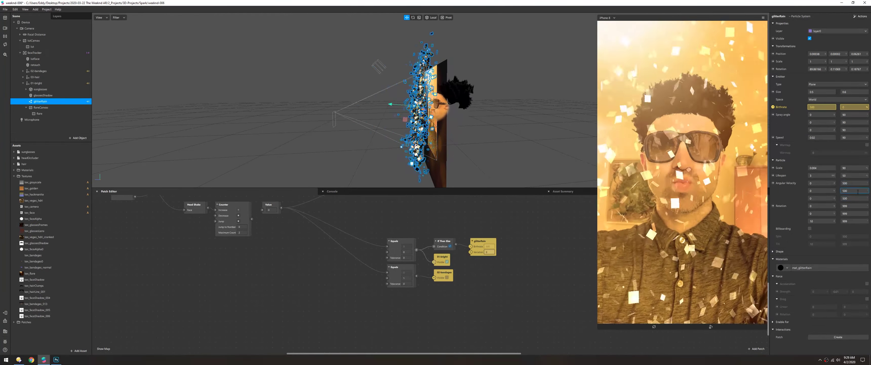
Check the glitterRain material, return to the particle system and set its vertical acceleration strength to -0.05
click(801, 267)
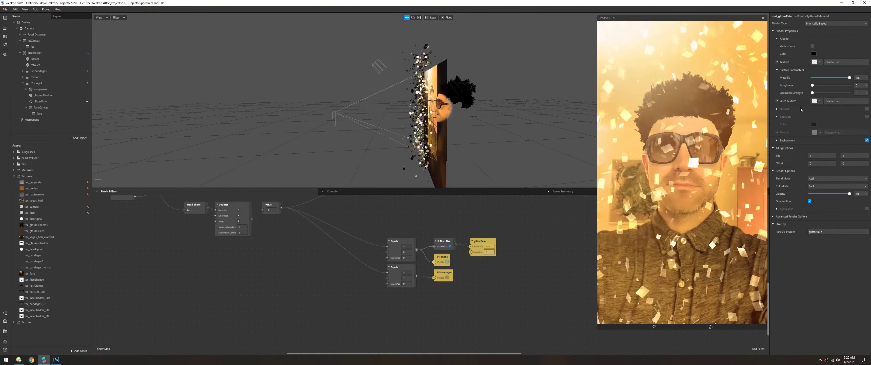
click(826, 232)
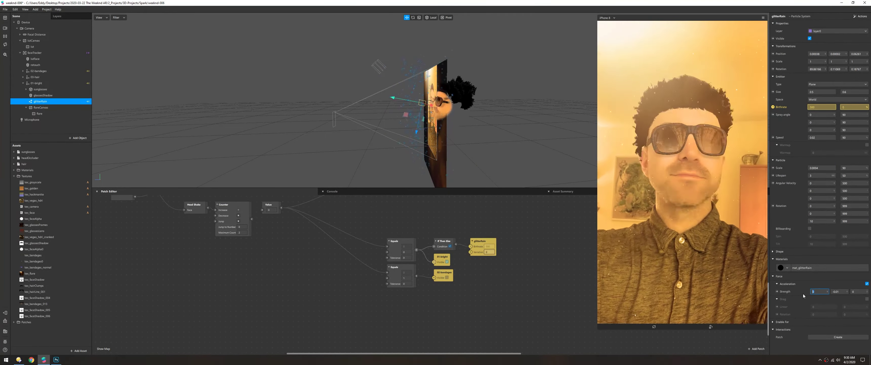
text(-0.05)
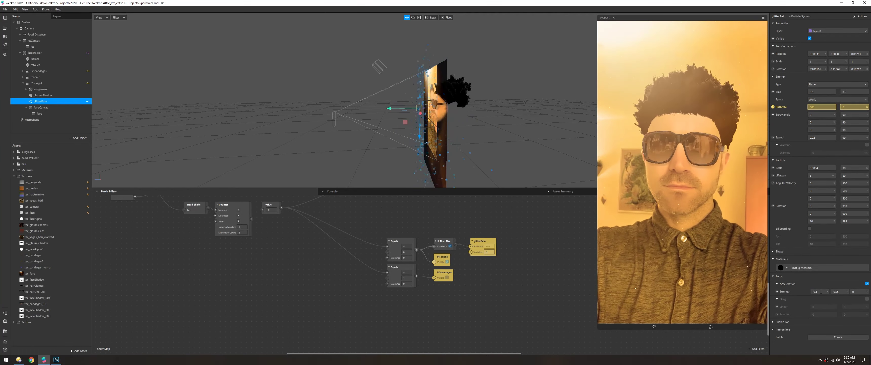
Set the hairline material's diffuse color to black and check its tex_hairLine_001 texture
click(810, 268)
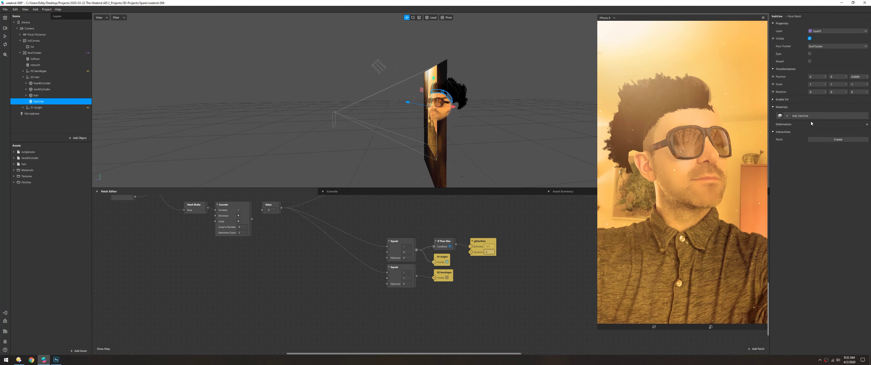
click(800, 115)
click(814, 46)
key(Escape)
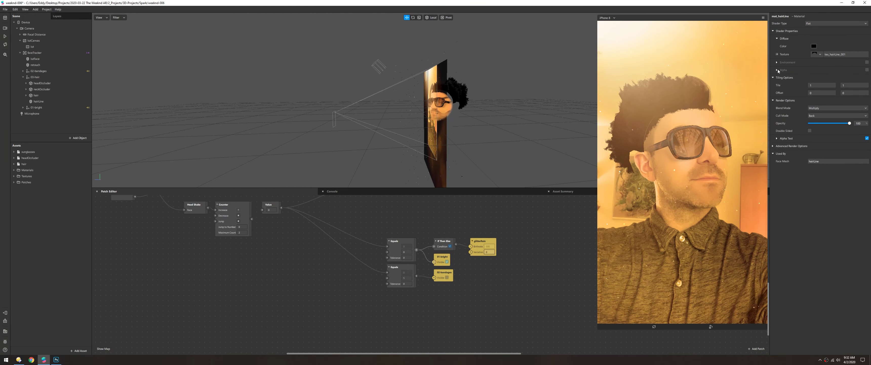
click(820, 55)
key(Escape)
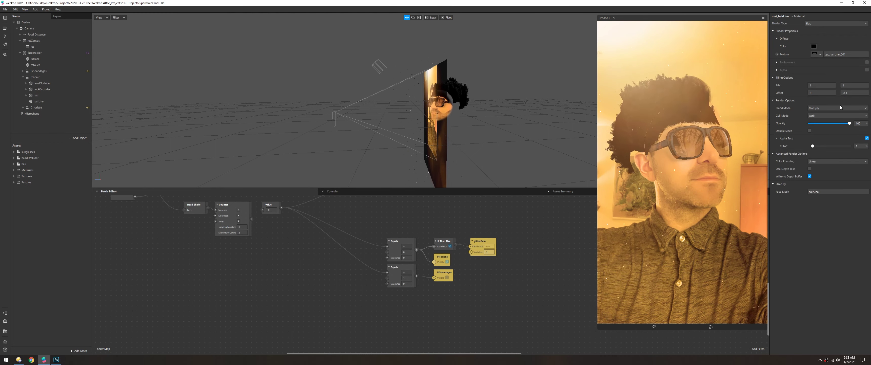
Undo the last change, then set the hairLine mesh's Y position to 0.0001 and its scale to 1.001
click(36, 101)
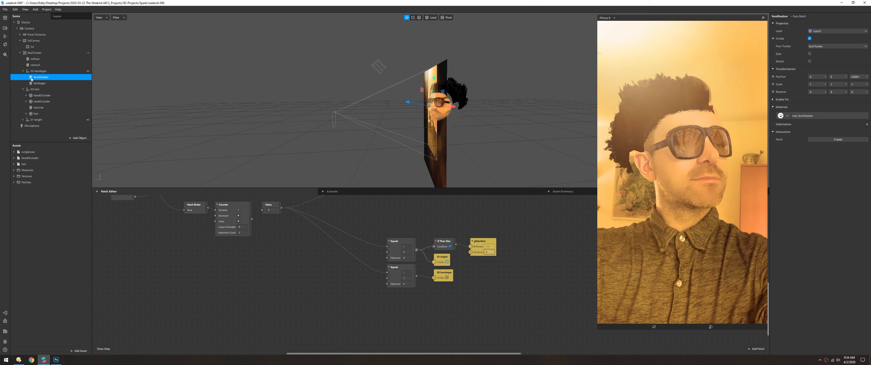
key(ctrl+z)
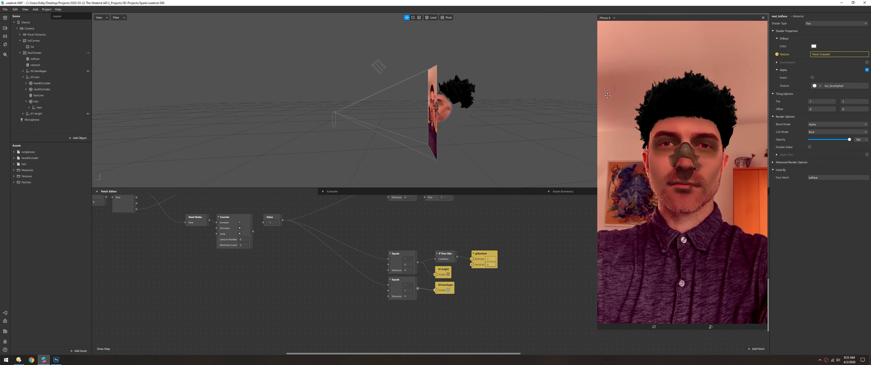
click(39, 95)
key(shift+Tab)
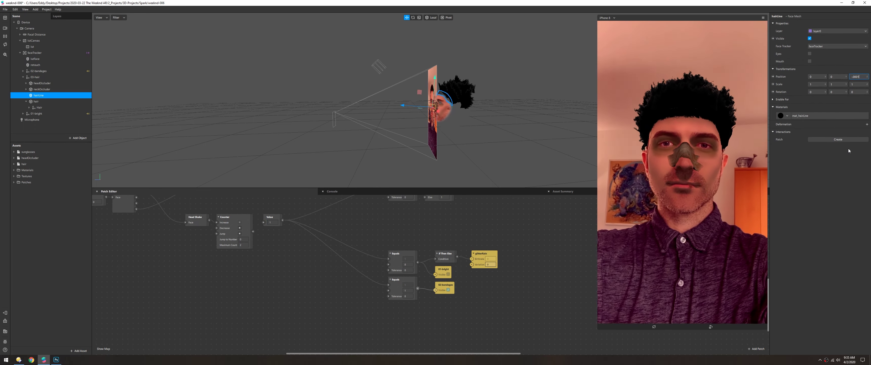
text(0.0001)
key(Return)
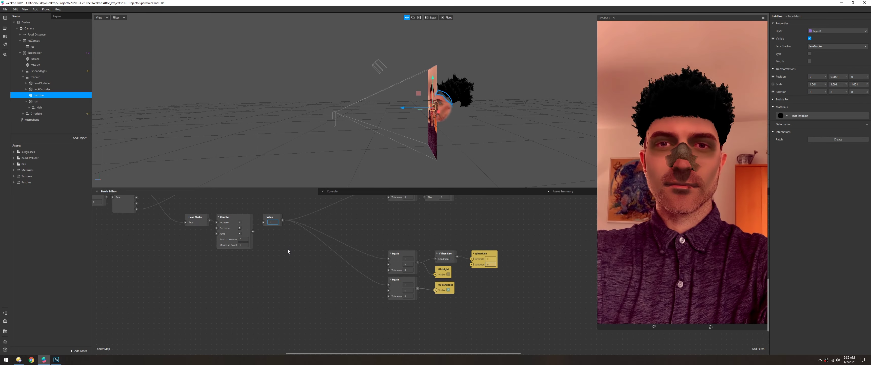
Switch to the Bandages_004 document in Photoshop and blend the Dark Eyes Red layer with the Smudge tool
click(5, 9)
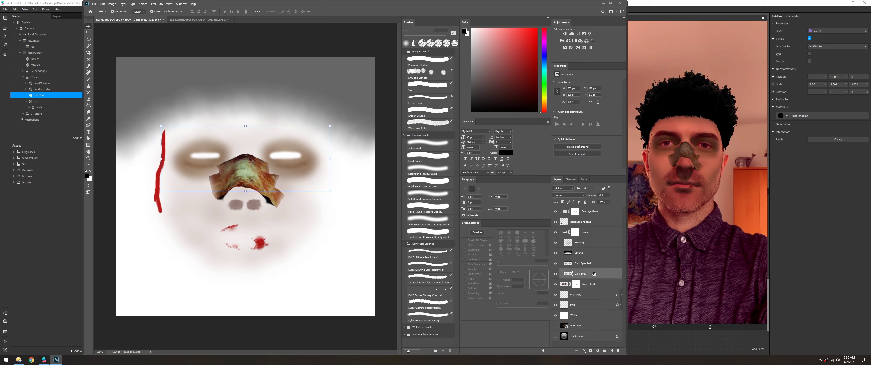
key(r)
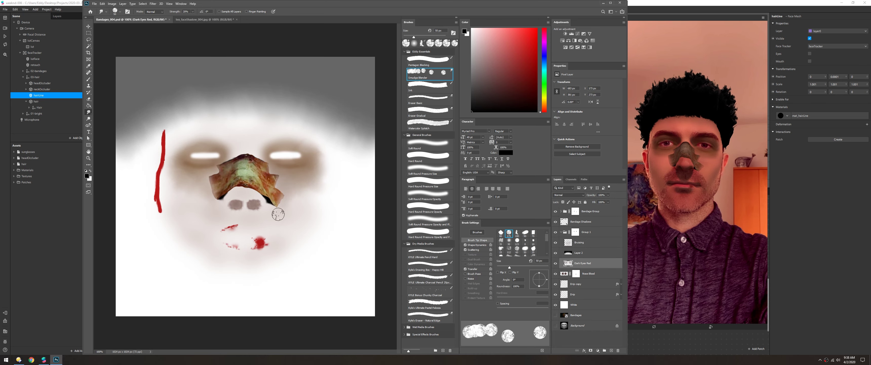
click(427, 60)
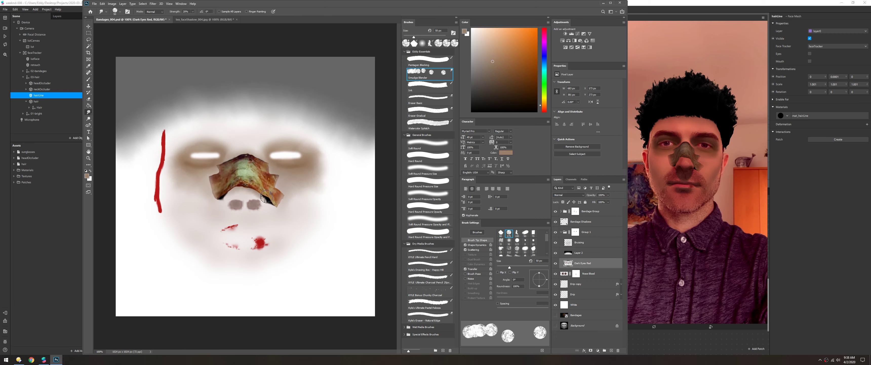
Hide the White layer and export the artwork as tex_bandages_014.png into the project's textures folder
click(555, 305)
click(94, 3)
click(103, 59)
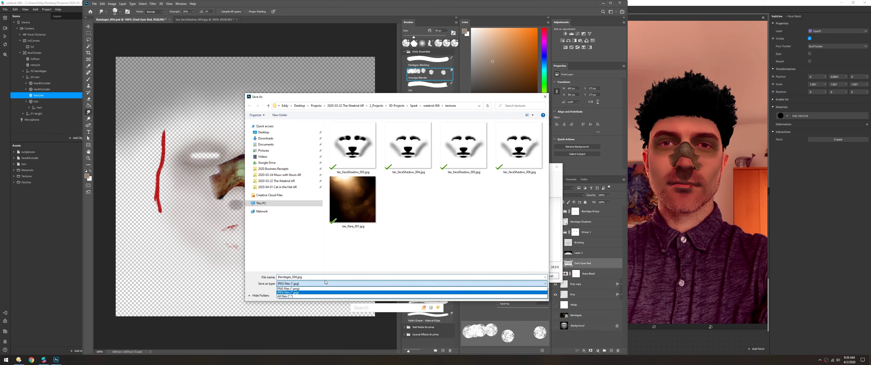
click(453, 213)
double_click(453, 214)
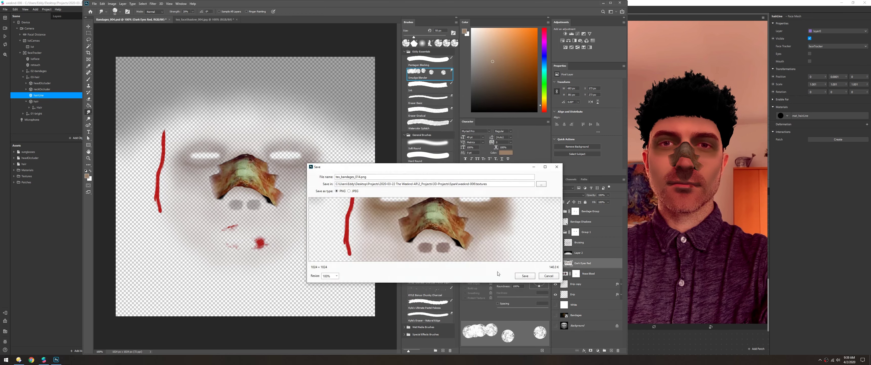
Switch to Spark AR, import tex_bandages_014.png as the mat_bandages texture and set the material's opacity to 100
click(26, 170)
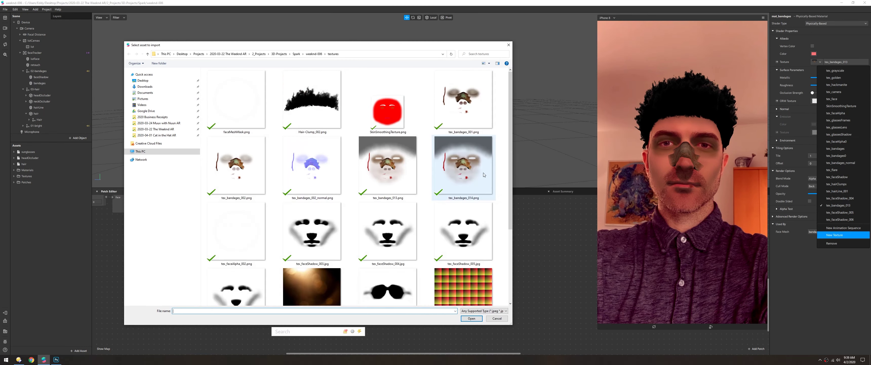
double_click(484, 172)
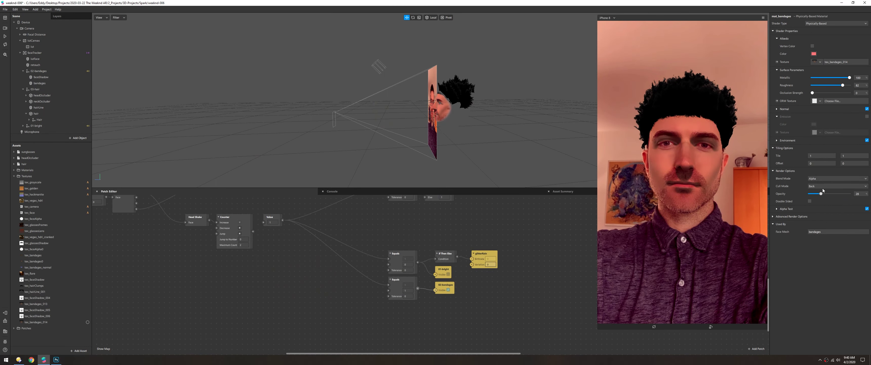
drag(822, 190, 851, 193)
Switch to Photoshop, show the White layer again and move the Bruising layer above Bandage Shadows
key(alt+Tab)
click(575, 211)
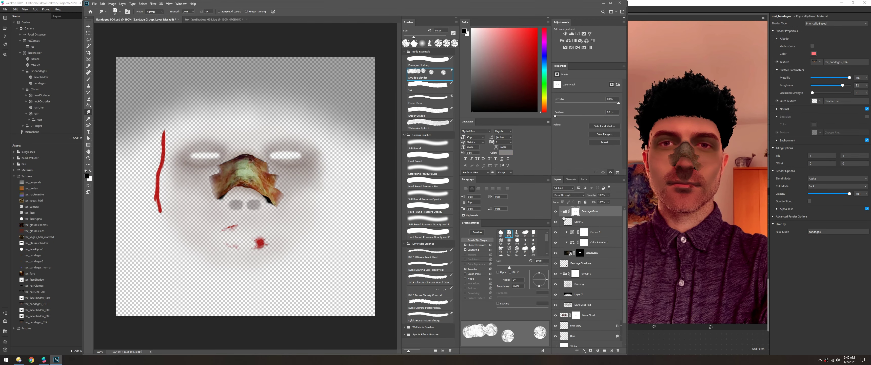
click(556, 211)
click(556, 305)
click(589, 222)
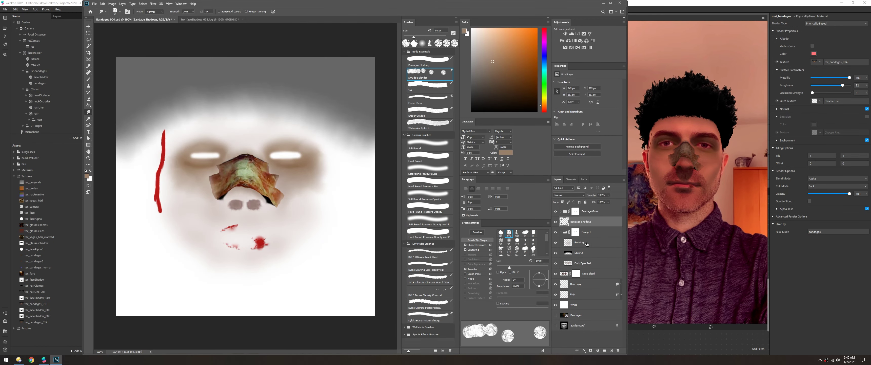
click(590, 222)
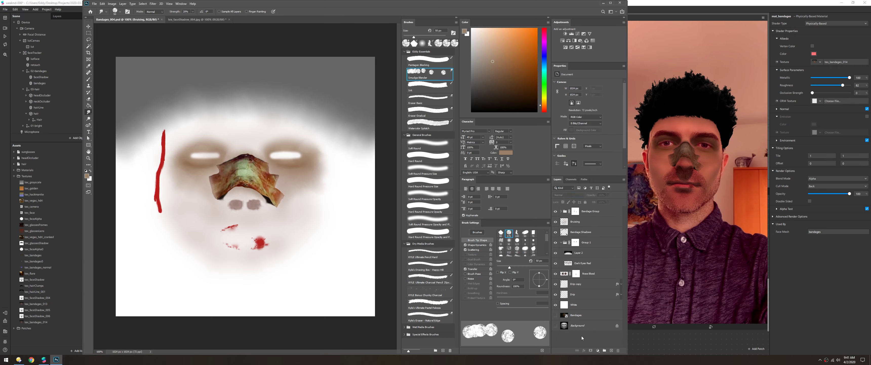
Close the face shadow document without saving and save the bandages document as Bandages_005
key(ctrl+Tab)
key(ctrl+w)
key(n)
key(ctrl+shift+s)
text(Bandages_005)
key(Return)
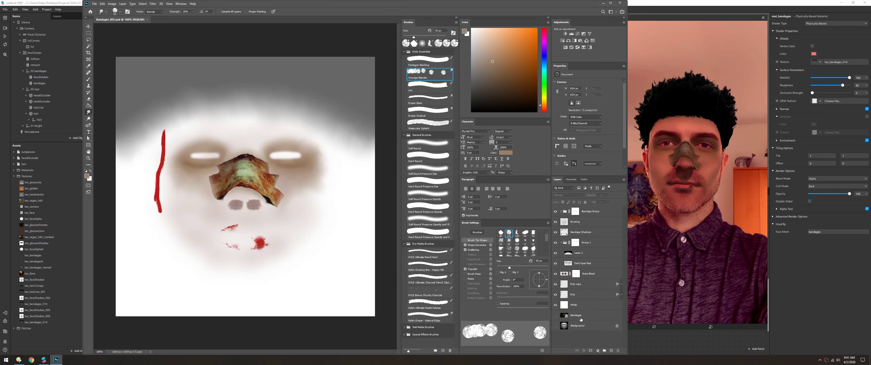
Stamp the visible layers into a merged copy and delete the unused Bandages layer, keeping the remaining layers visible
key(ctrl+alt+shift+e)
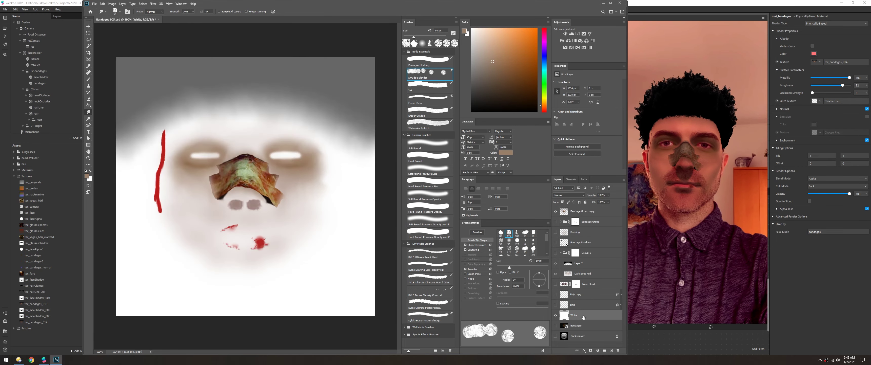
key(Delete)
click(564, 264)
alt+click(555, 263)
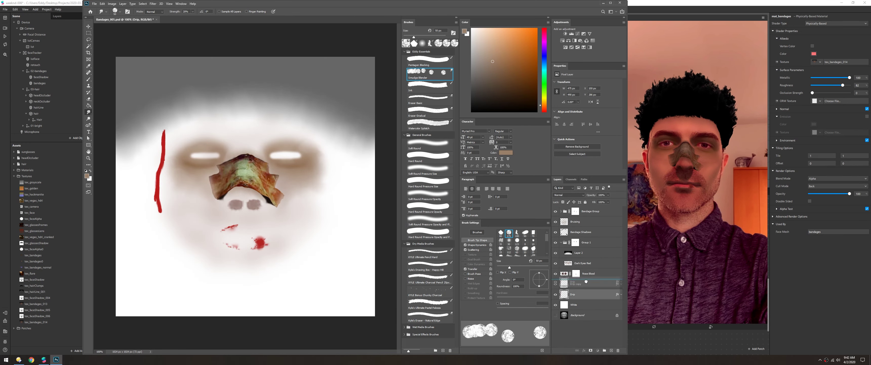
Add a Color Overlay to the Dark Eyes Red layer, inverting the White layer to black for preview and back again
key(alt+bracketleft)
key(ctrl+i)
double_click(605, 263)
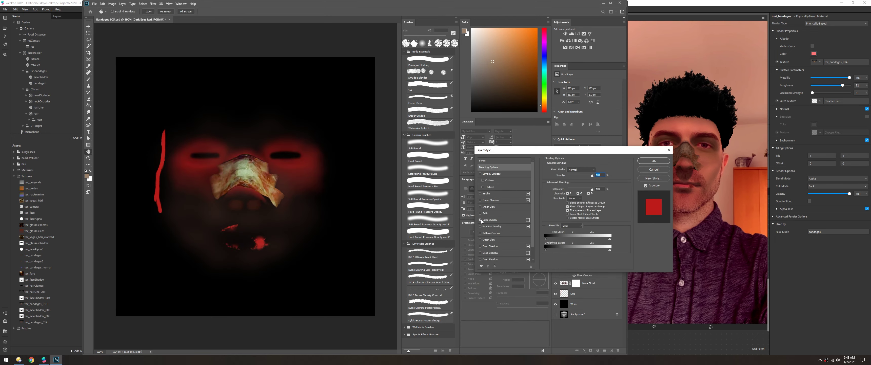
click(652, 147)
click(464, 203)
key(Return)
key(Return)
click(586, 303)
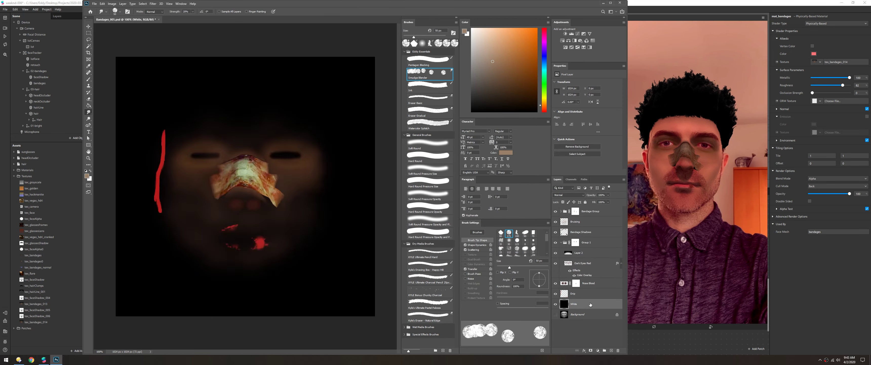
key(ctrl+i)
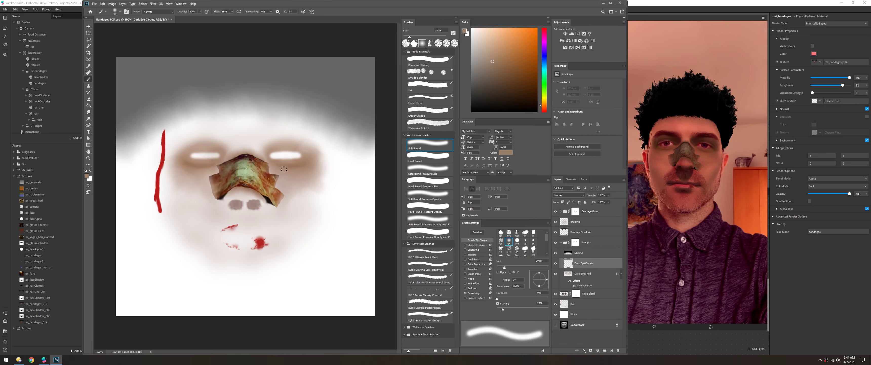
Hide the White layer and export the revised artwork as tex_bandages_015.png into the textures folder
click(556, 303)
click(94, 4)
click(176, 78)
click(551, 280)
key(Return)
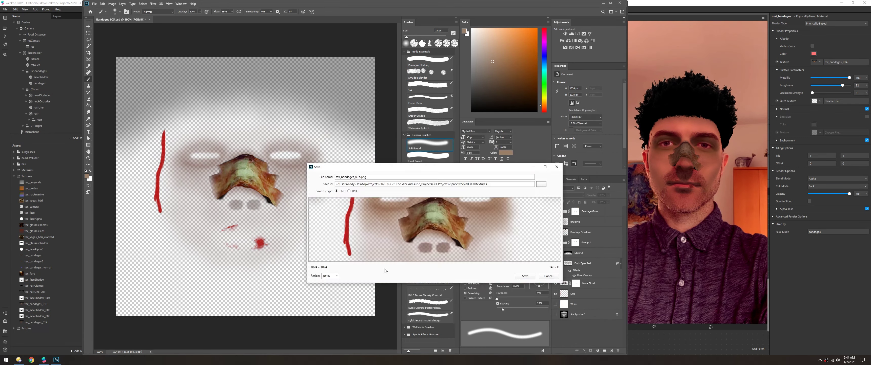
Switch to Spark AR and import tex_bandages_015.png as the new mat_bandages texture
click(820, 61)
click(834, 242)
double_click(427, 205)
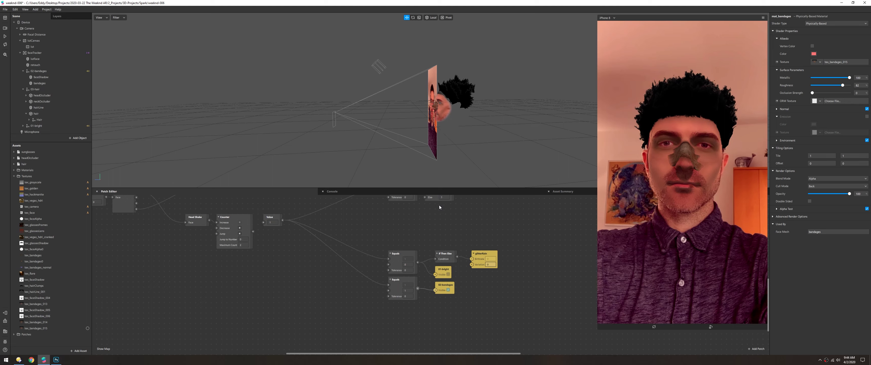
Examine the project's materials one by one to check their textures and where each is used
double_click(19, 172)
key(Down)
key(Down)
key(Down)
key(Down)
key(Down)
key(Down)
key(Down)
key(Down)
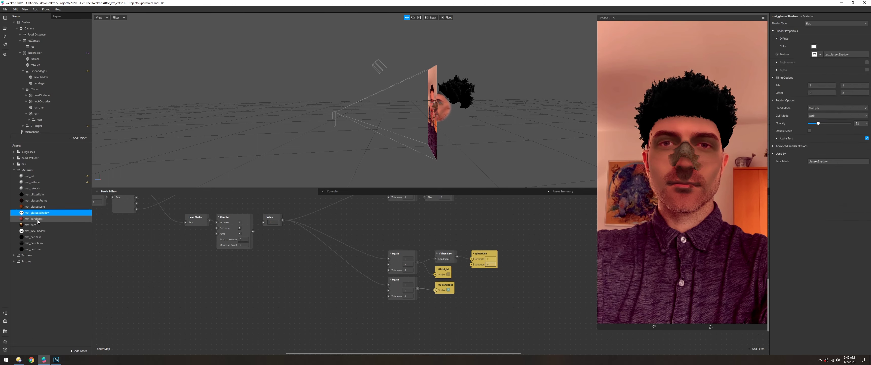
Delete the unused vegas texture listed directly above tex_camera in the project's assets
key(Down)
key(Down)
key(Down)
key(Down)
key(Delete)
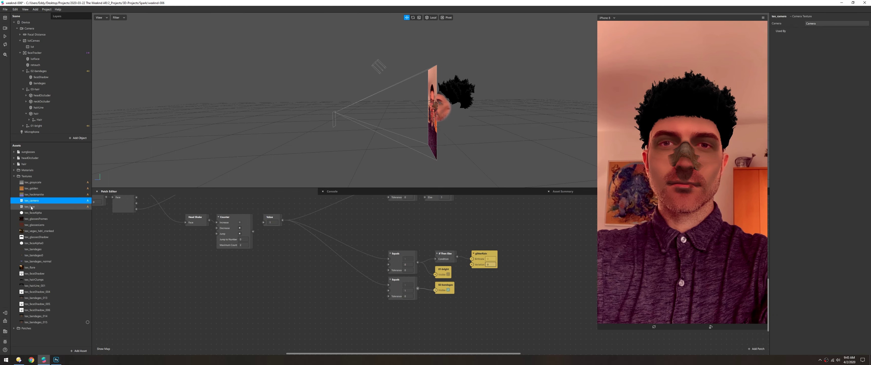
Rename the two face alpha textures as tex_faceAlphaFull and tex_faceAlphaHoles
key(Down)
key(Down)
click(34, 219)
key(Down)
key(Down)
key(Down)
key(Down)
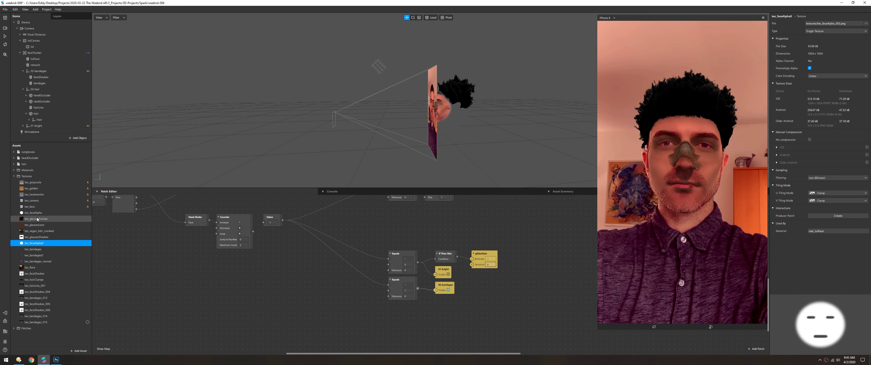
key(BackSpace)
text(Holes)
Delete the outdated bandages and faceShadow textures and strip the number suffixes from the remaining bandages, hairLine and faceShadow textures
click(41, 249)
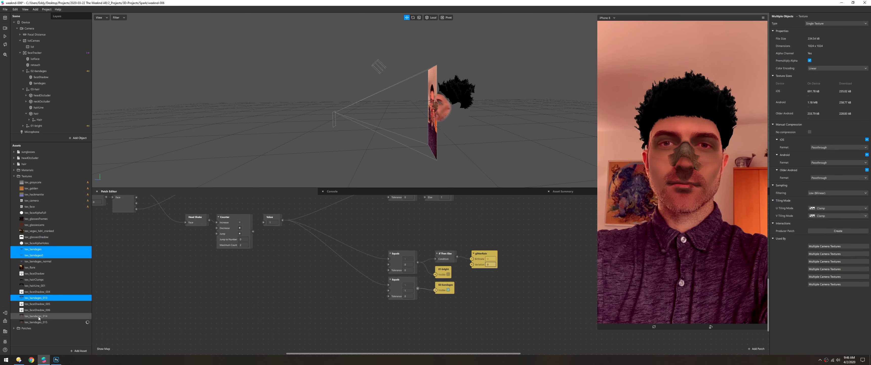
ctrl+click(39, 316)
key(Delete)
click(475, 201)
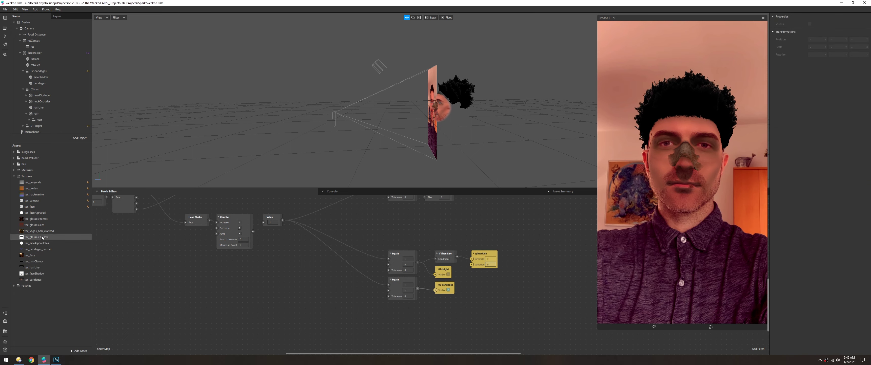
Check the tex_bandages texture settings and the albedo color of mat_bandages
click(33, 279)
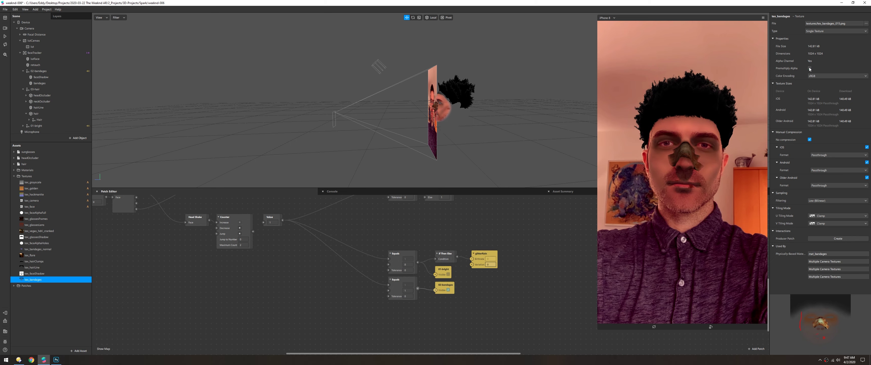
click(34, 218)
click(814, 54)
key(Escape)
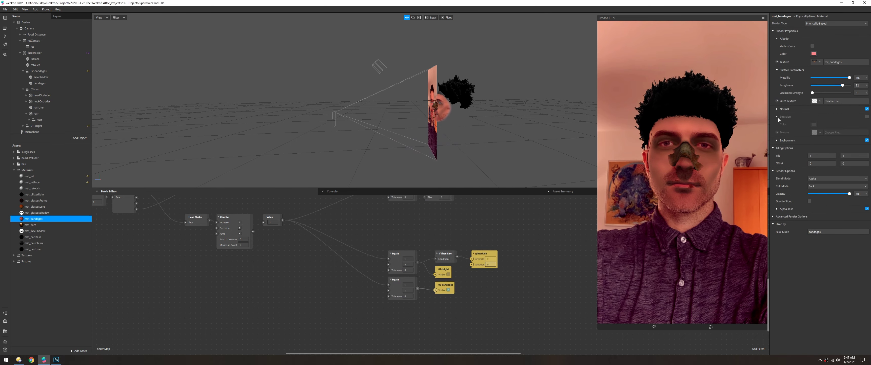
Adjust the environment rotation of mat_bandages and lower its metallic value
click(777, 140)
click(867, 116)
drag(813, 140, 833, 141)
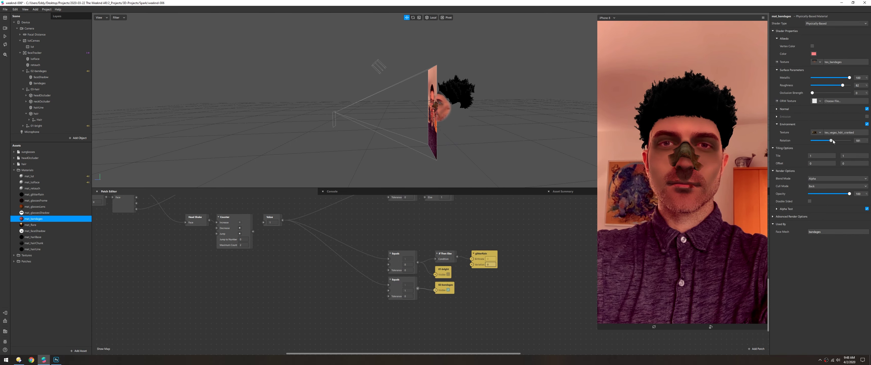
click(778, 124)
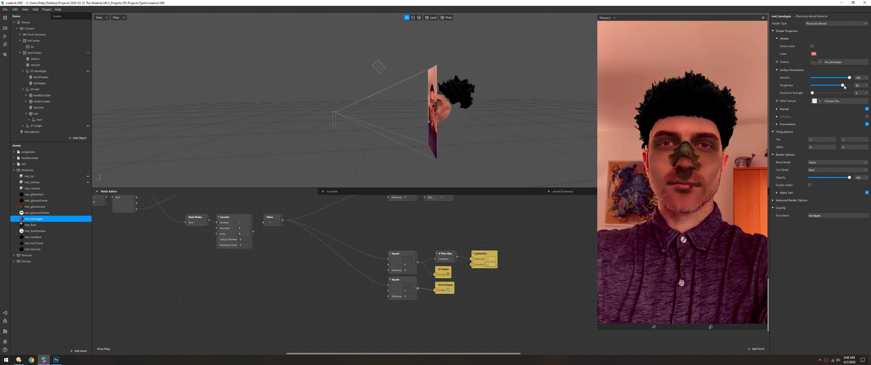
click(5, 37)
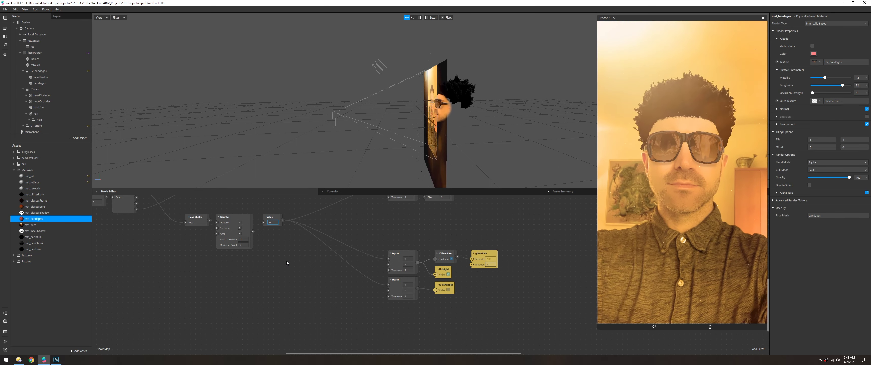
scroll(287, 262, up, 5)
scroll(286, 262, right, 3)
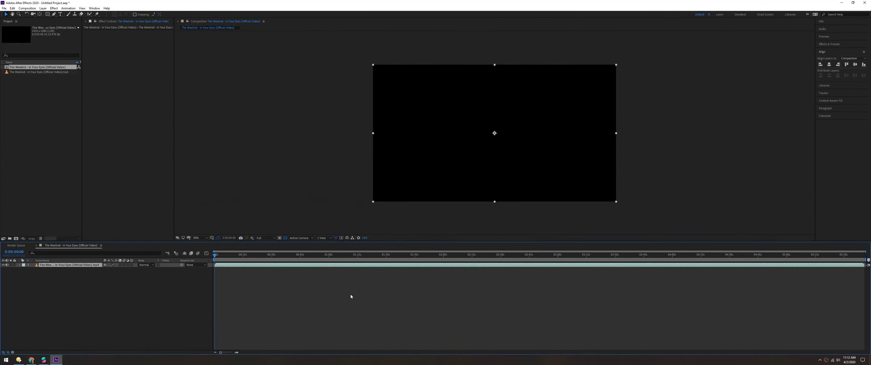
Switch to After Effects and set the music video composition's size to 16 × 16 px
key(ctrl+k)
key(Tab)
text(16)
key(Tab)
text(1)
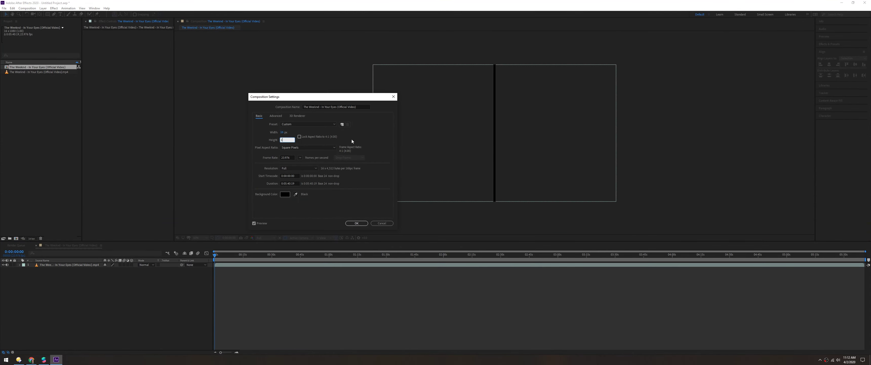
text(6)
key(Return)
Scrub the music video to 0:01:13:16 and scale the layer down around the tiny composition
drag(263, 255, 412, 254)
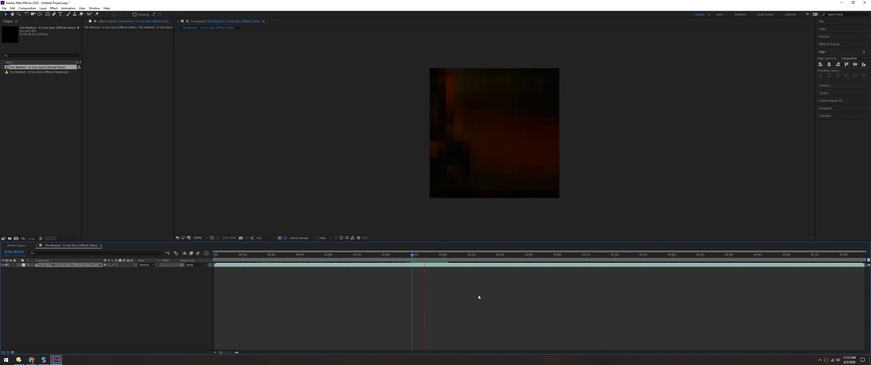
drag(472, 260, 359, 249)
key(comma)
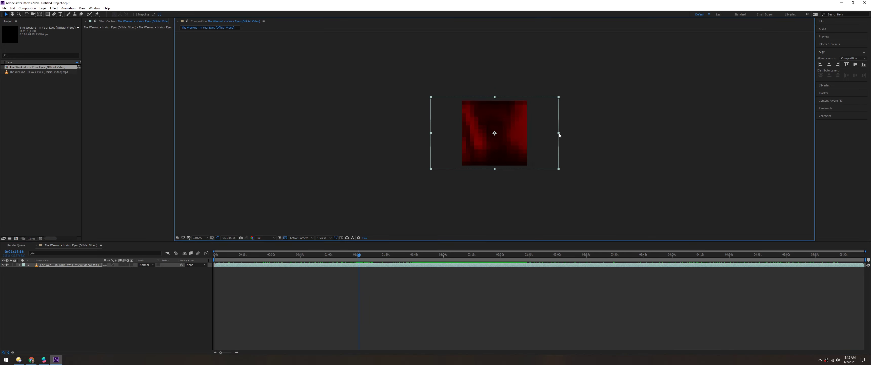
Apply the Mosaic effect to the video layer and reduce its horizontal blocks to 1
key(period)
key(ctrl+space)
text(mosaic)
key(Return)
drag(133, 36, 128, 36)
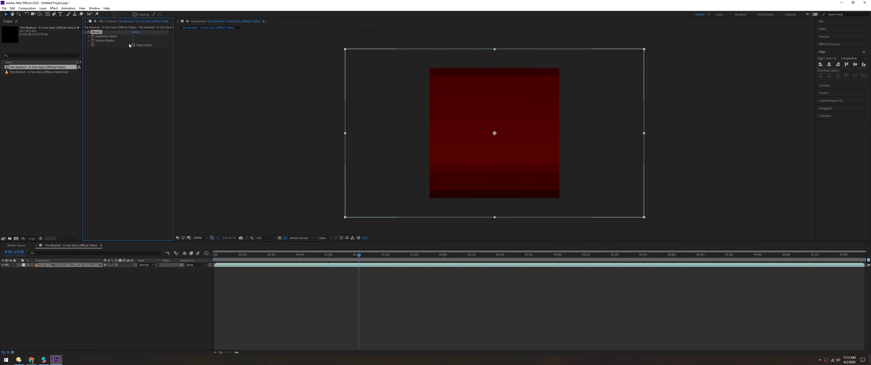
Start the work area at the playhead and set the Mosaic effect's vertical blocks to 1
click(133, 41)
key(b)
key(space)
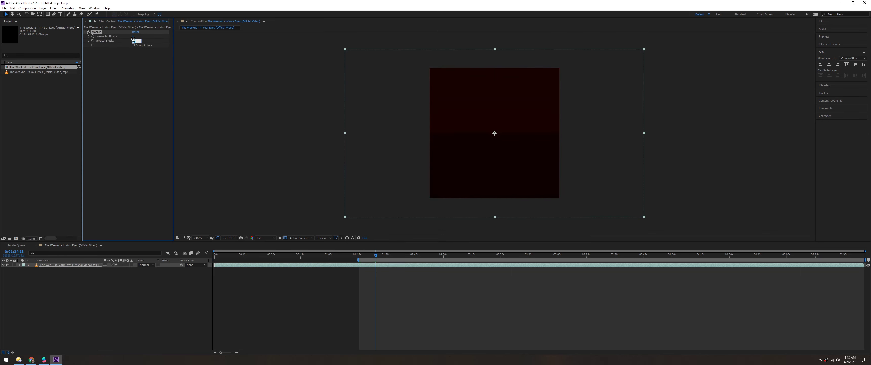
text(1)
key(Return)
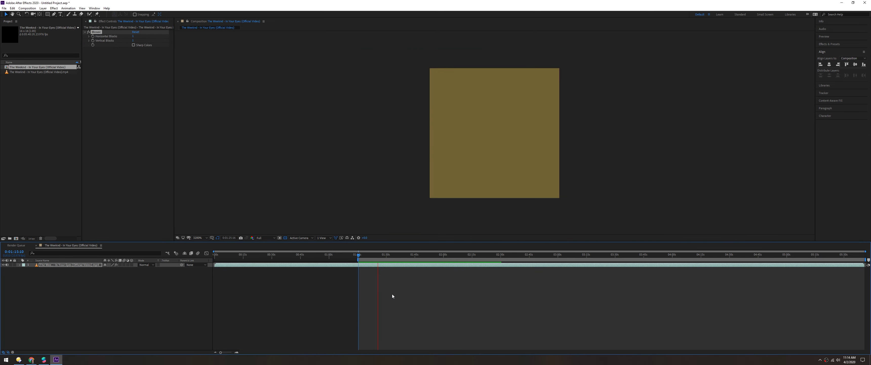
Preview the flickering section from about 0:01:13 and limit the work area to it
click(360, 255)
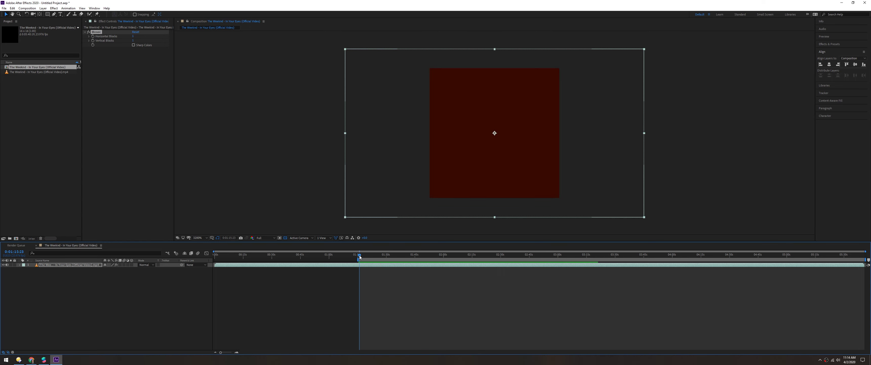
alt+scroll(360, 256, up, 2)
key(space)
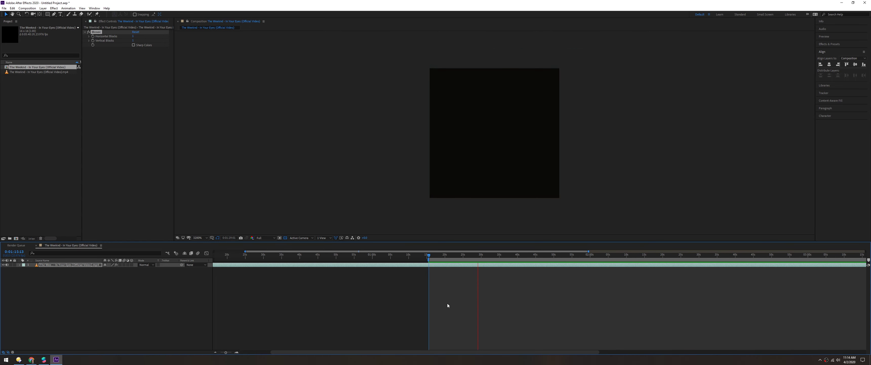
key(space)
key(space)
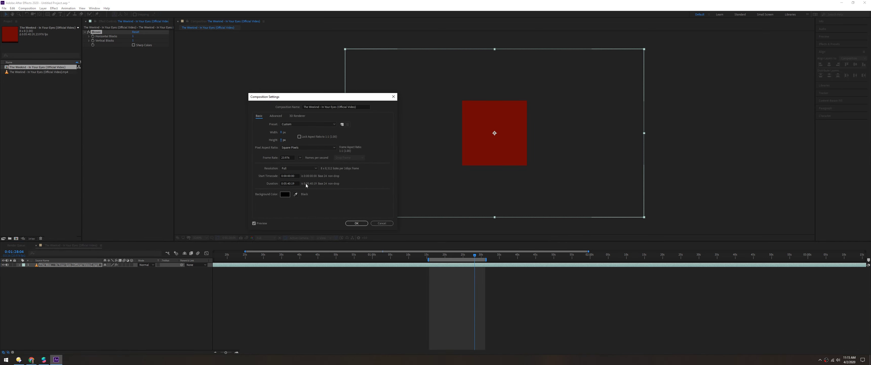
Resize the composition to 8 × 8 px and queue it for rendering
key(Return)
key(ctrl+m)
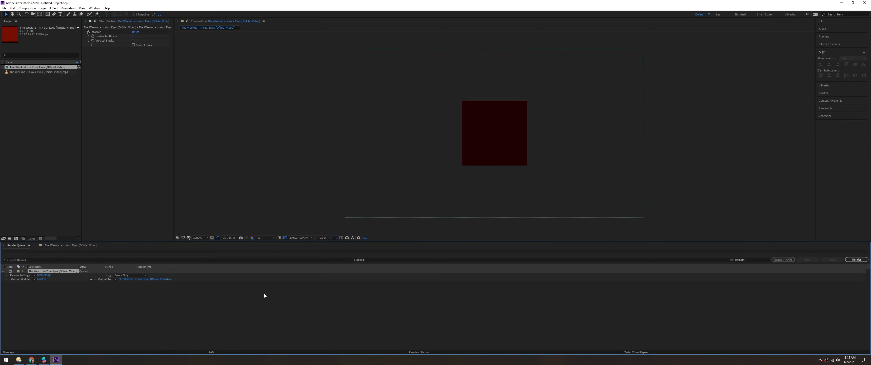
key(ctrl+alt+m)
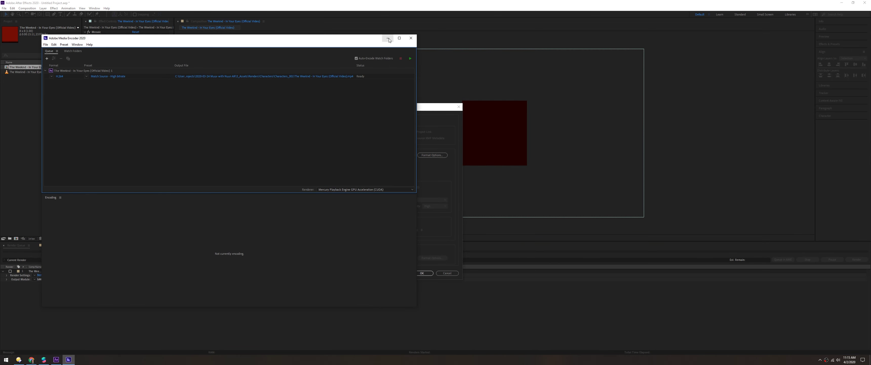
Set the render output to a PNG sequence named Flicker_ plus frame numbers in the Textures\Flicker folder
key(Return)
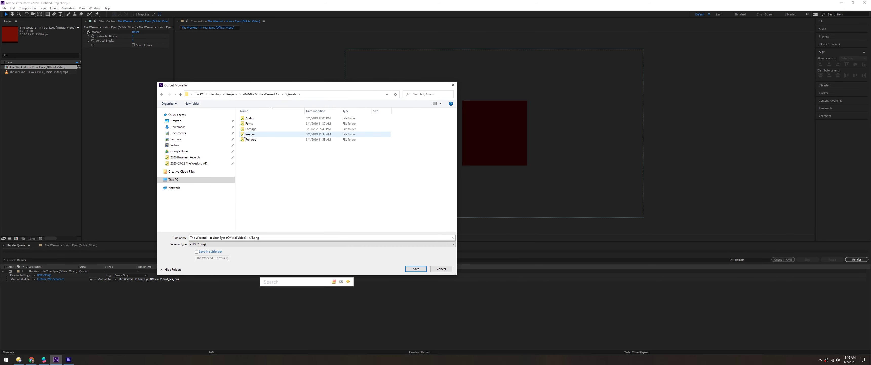
double_click(243, 119)
text(Flicker_[#)
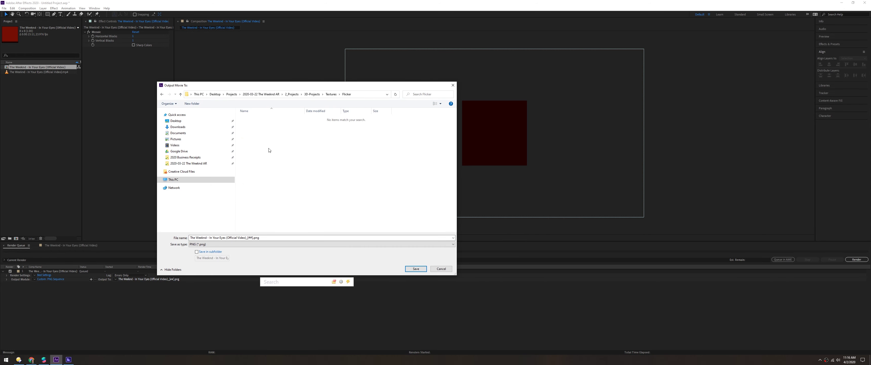
click(414, 268)
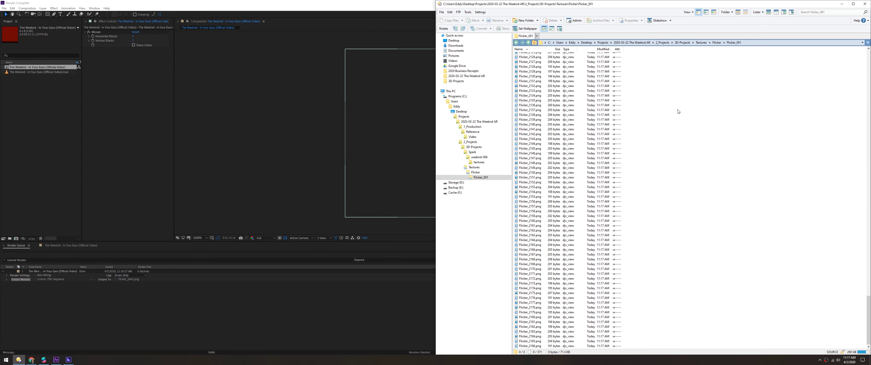
Switch to Directory Opus and view one of the rendered frames in the Flicker_001 folder
key(Down)
key(Return)
key(Escape)
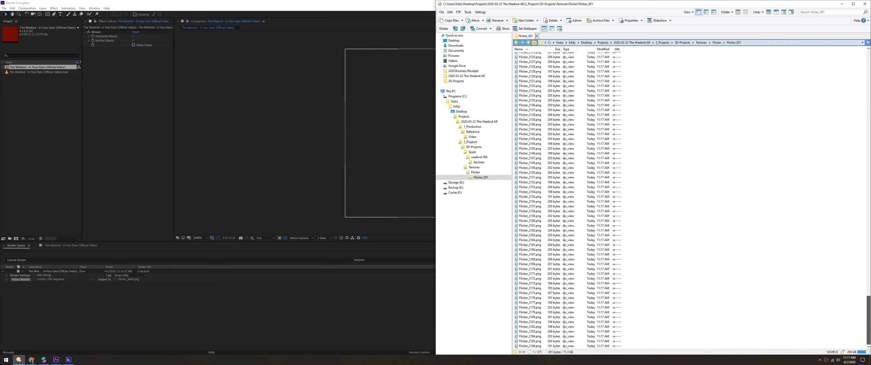
Batch-rename all the rendered flicker frames with sequential numbering starting from 001
key(ctrl+a)
key(F2)
click(364, 134)
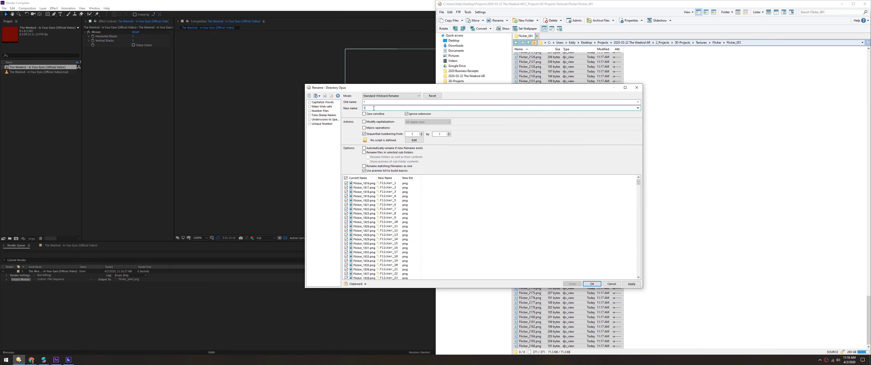
click(410, 134)
text(00)
click(626, 285)
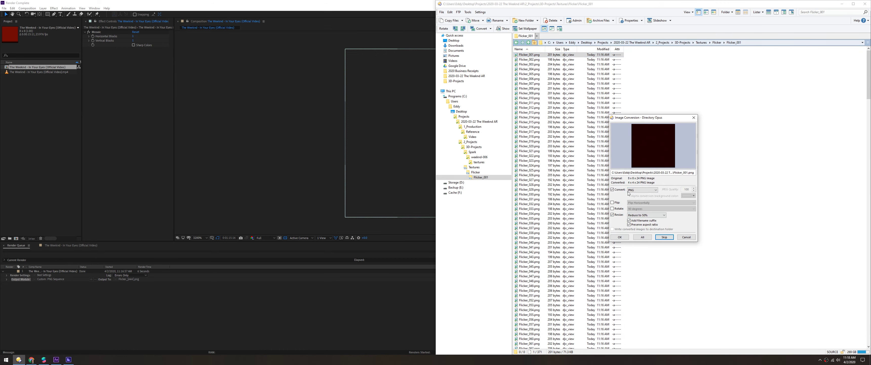
Convert Flicker_001.png to a PNG reduced to 50% and delete the extra copy
click(515, 60)
key(Delete)
key(Return)
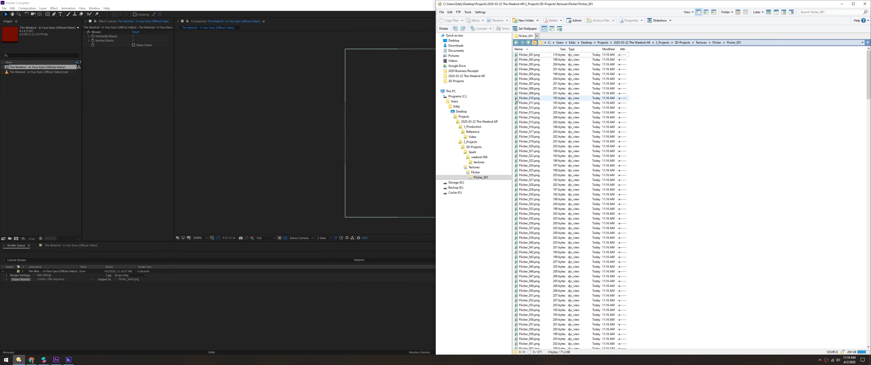
Reduce the remaining flicker frames to 50% size and open one to check it
key(shift+End)
click(480, 28)
key(Return)
double_click(529, 167)
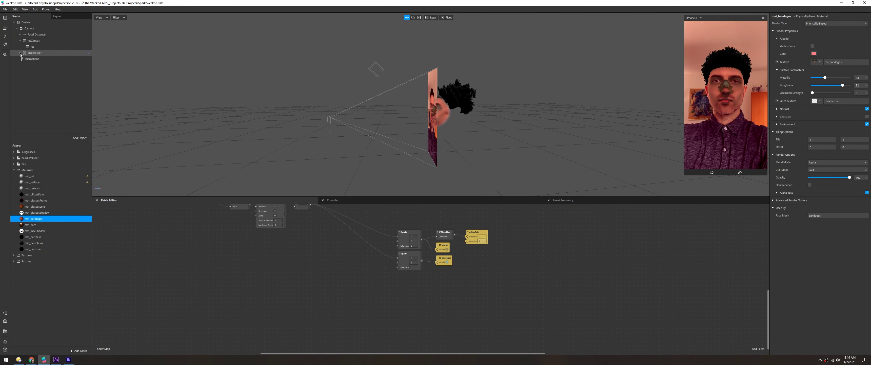
Switch to Spark AR and add a canvas named flickerCanvas containing a rectangle named flicker
right_click(28, 28)
mouse_move(51, 33)
click(93, 107)
right_click(38, 52)
click(100, 120)
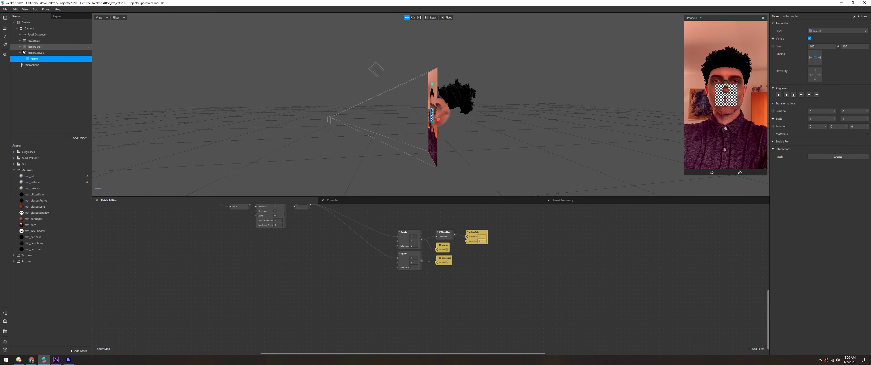
Drive flickerCanvas visibility from the bandages look's Equals patch and add a new material to the flicker rectangle
drag(422, 261, 436, 275)
click(34, 58)
click(866, 125)
click(835, 131)
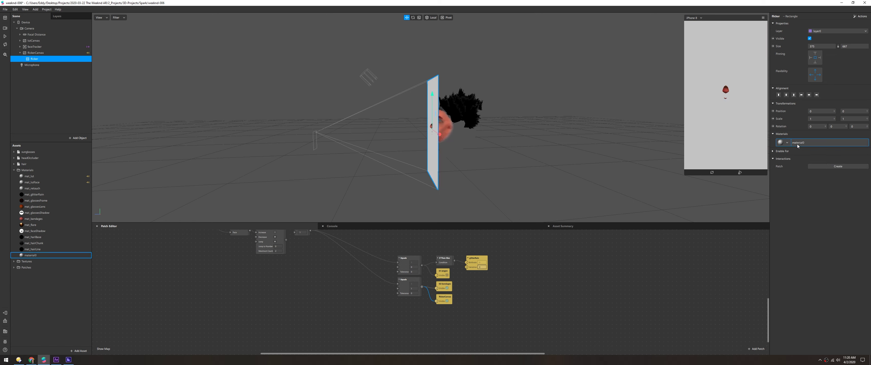
Make the rectangle's material a Flat one named mat_flicker and assign a new animation sequence as its texture
click(818, 140)
click(825, 23)
click(816, 30)
click(820, 50)
click(838, 189)
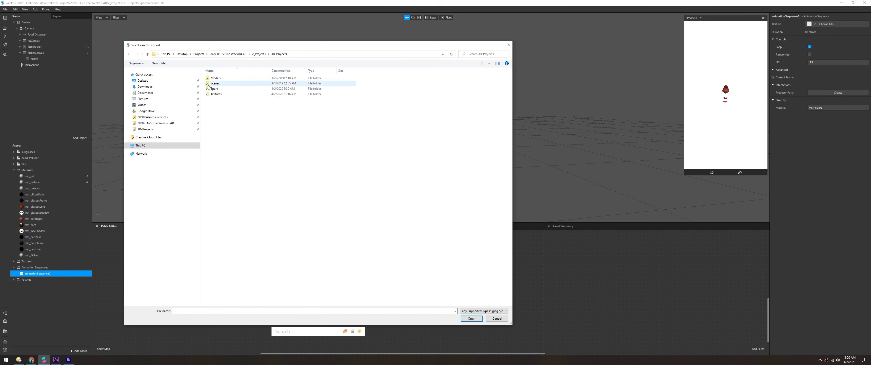
Import all the flicker PNG frames as the animation sequence's texture
double_click(208, 78)
key(ctrl+a)
click(472, 318)
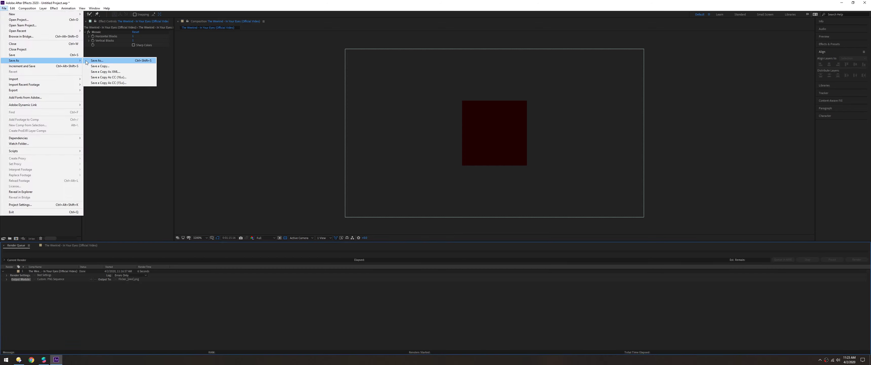
Switch to After Effects and open Save As for the project in the AE-Projects folder
click(183, 58)
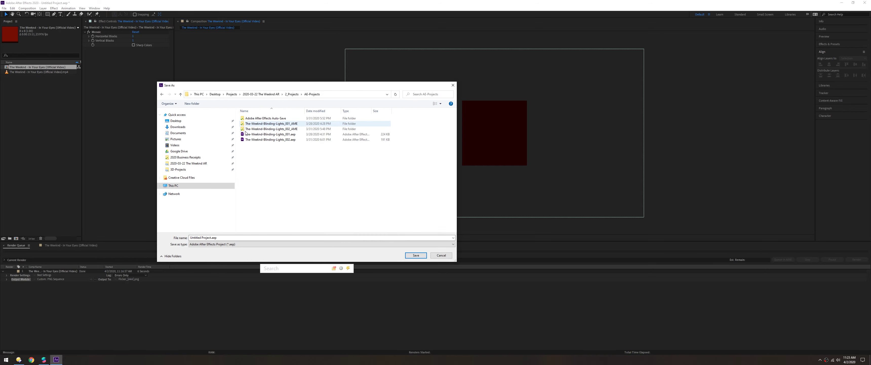
key(Escape)
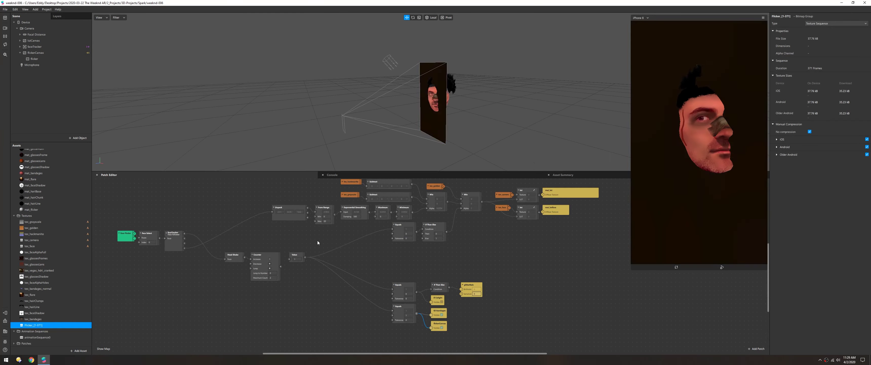
Return to Spark AR and set mat_flicker's blend mode to Subtract
click(32, 219)
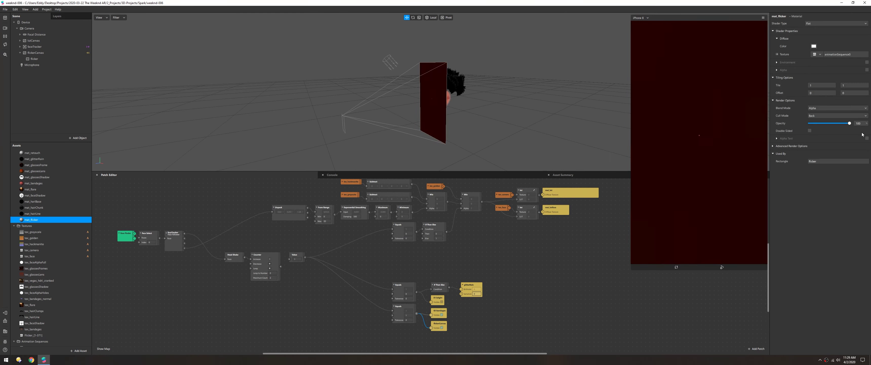
click(837, 108)
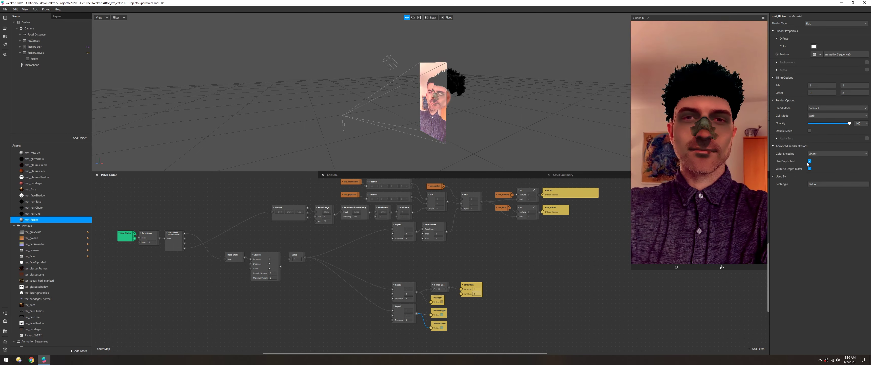
Change mat_flicker's blend mode to Multiply and lower its opacity to about two thirds
click(821, 130)
drag(838, 125, 836, 124)
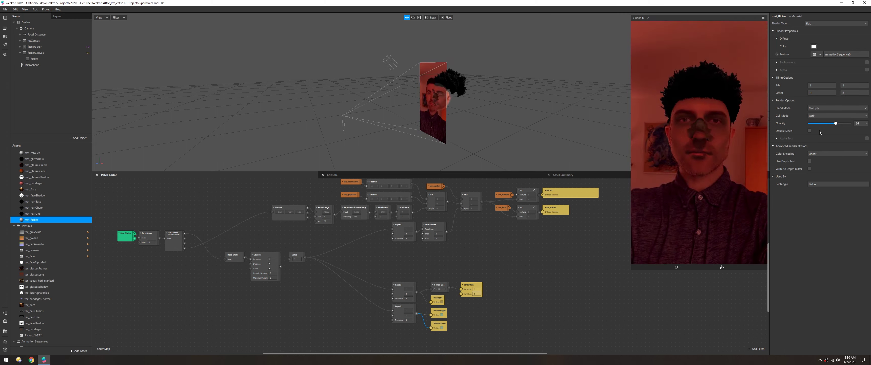
click(297, 258)
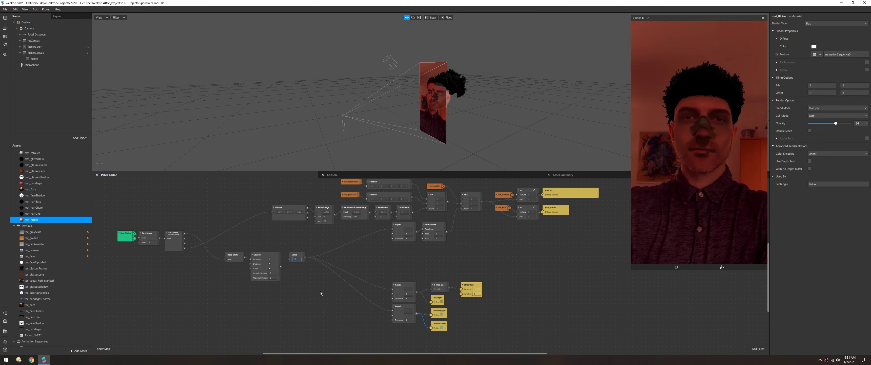
Add a particle system inside the bandages null object under the face tracker
click(20, 52)
click(20, 46)
right_click(34, 65)
mouse_move(54, 69)
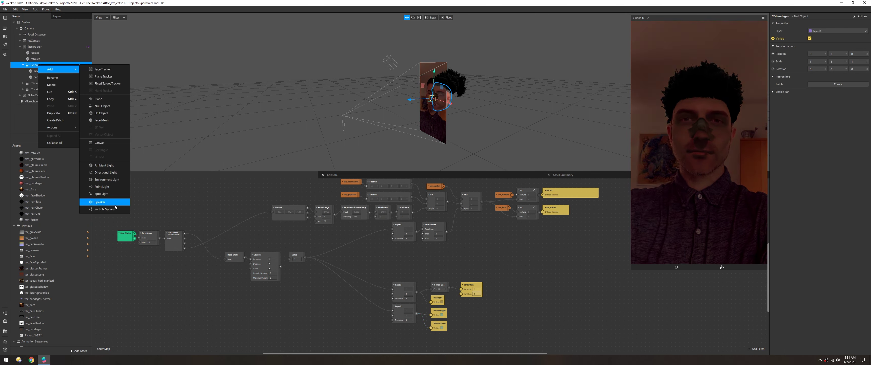
click(104, 209)
Rotate the particle emitter to 90 degrees around Z and increase its particle scale
scroll(822, 85, down, 1)
scroll(435, 105, up, 2)
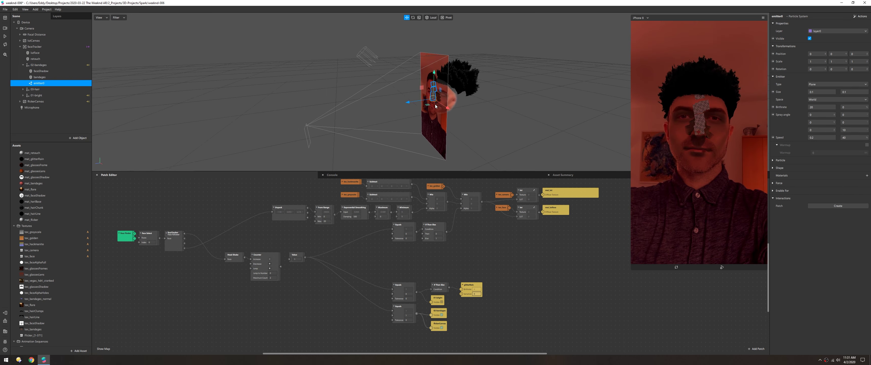
scroll(427, 116, up, 2)
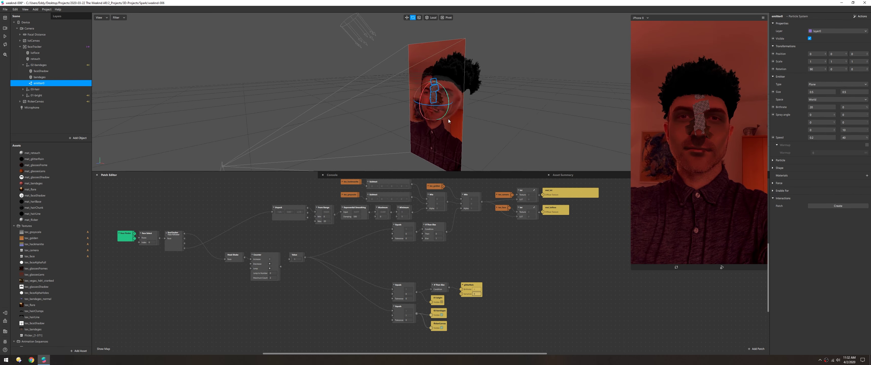
drag(448, 119, 448, 100)
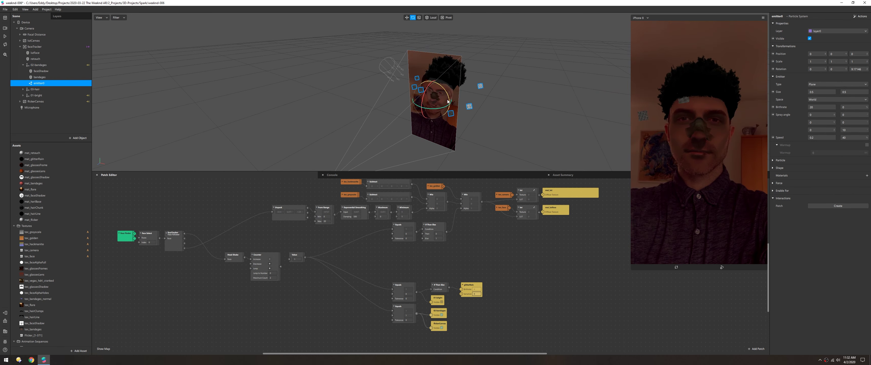
text(90)
key(Return)
click(780, 160)
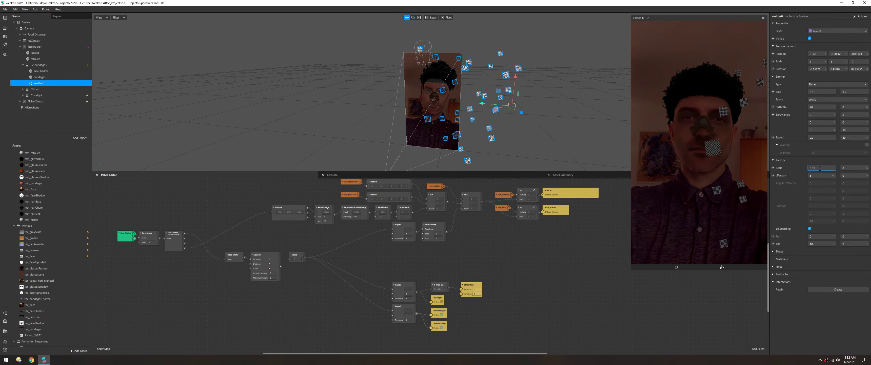
Move the emitter out of the face tracker to the Camera level and give it a new material with the Flat shader
drag(39, 83, 29, 28)
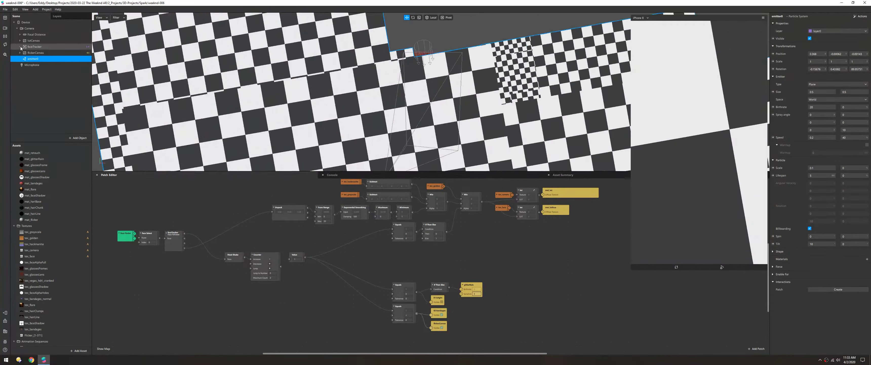
scroll(436, 146, down, 5)
scroll(400, 77, up, 3)
click(799, 227)
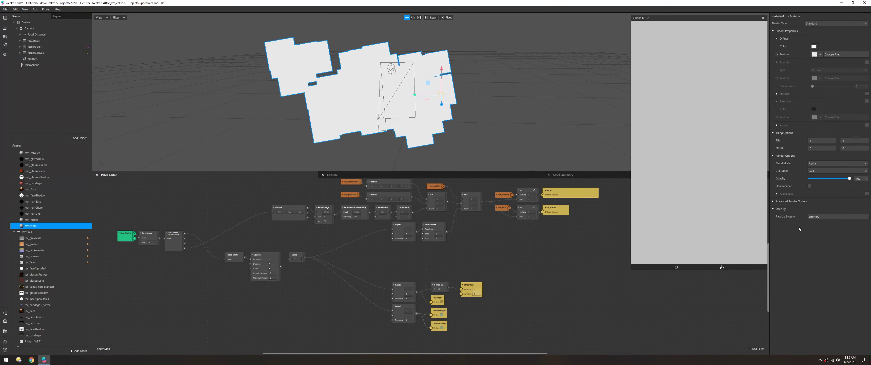
click(814, 24)
click(816, 30)
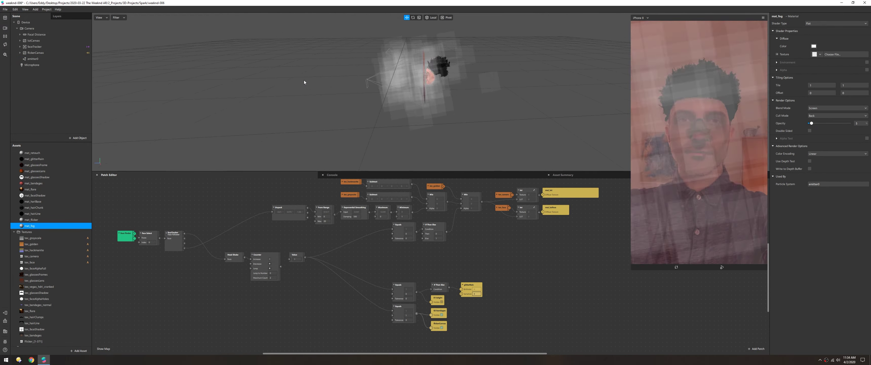
Import the smoke image as a new texture for mat_fog and reopen that material's settings
click(5, 36)
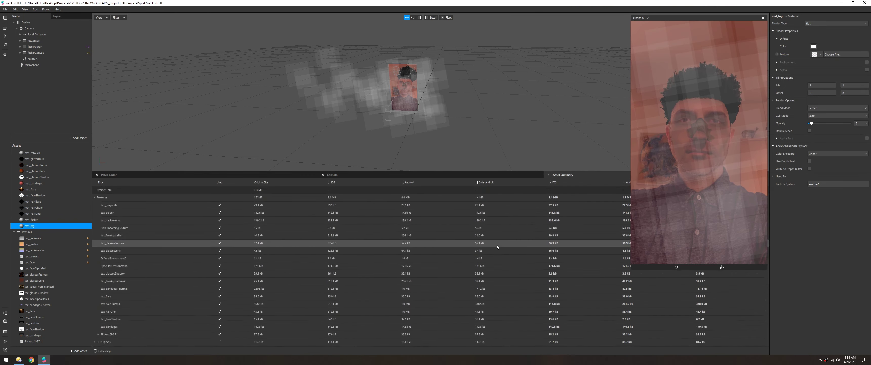
click(820, 54)
click(834, 199)
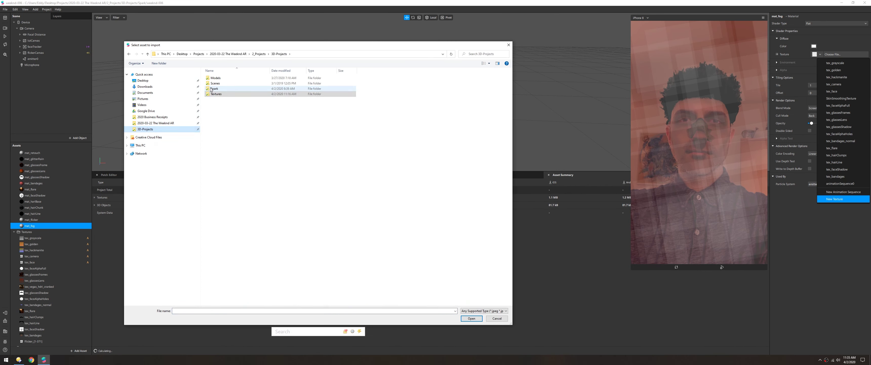
double_click(305, 276)
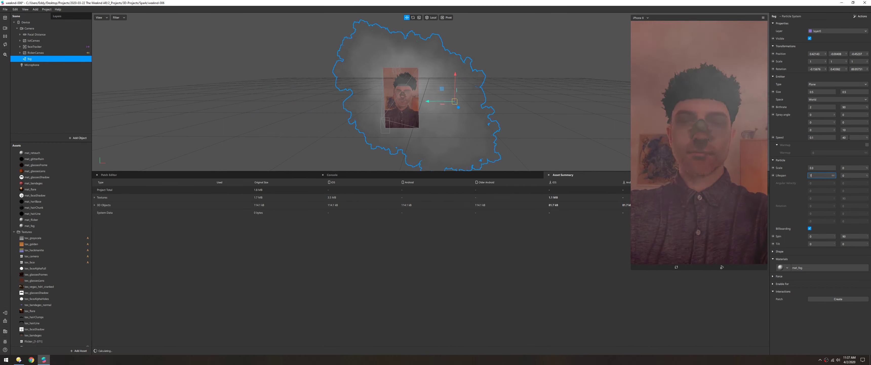
click(822, 269)
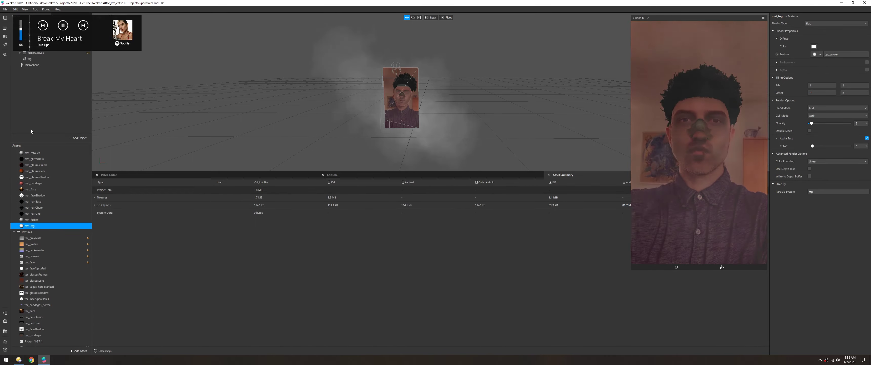
Connect the bandages look's condition to the fog emitter's visibility in the patch graph and lower the fog's particle speed
click(108, 174)
drag(29, 59, 438, 338)
drag(416, 313, 430, 341)
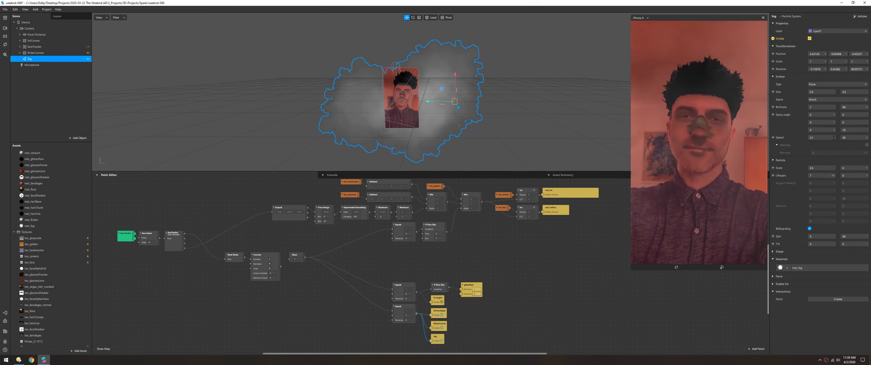
click(826, 137)
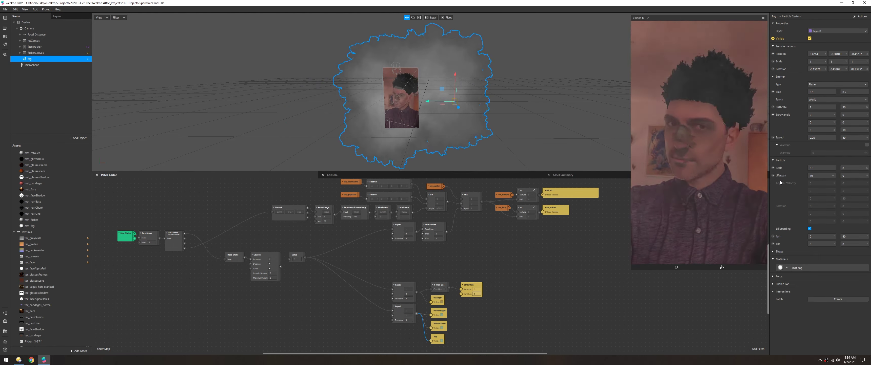
Place FlickerCanvas below the fog emitter in the scene order and reduce mat_flicker's opacity
click(24, 220)
drag(36, 52, 31, 65)
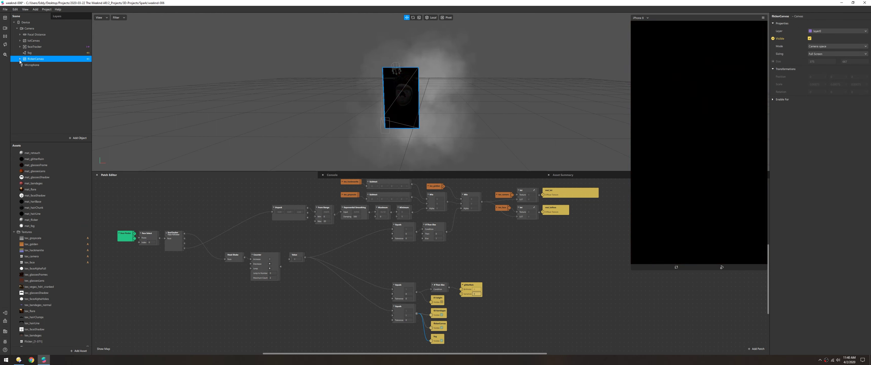
click(20, 60)
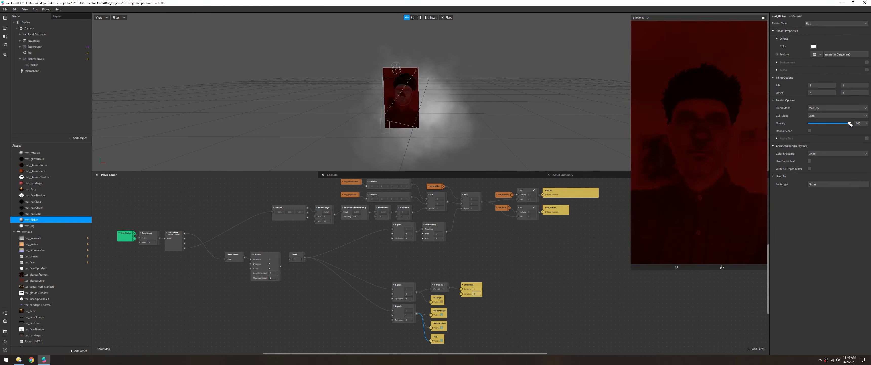
drag(851, 124, 833, 124)
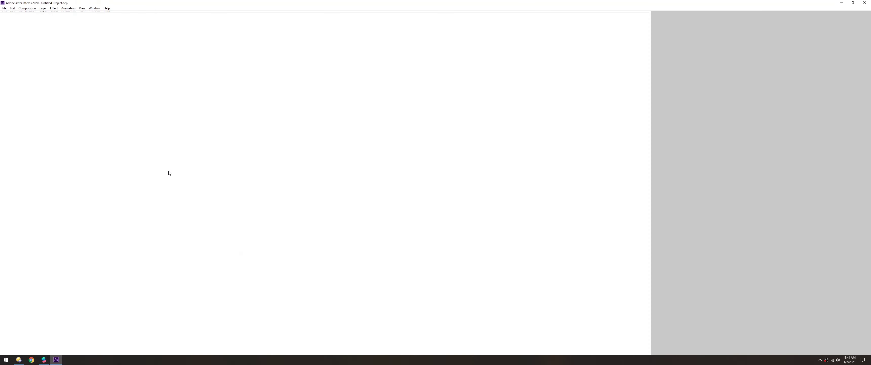
Switch to After Effects and reopen the recent Flicker_001 project
click(4, 9)
mouse_move(21, 29)
click(135, 29)
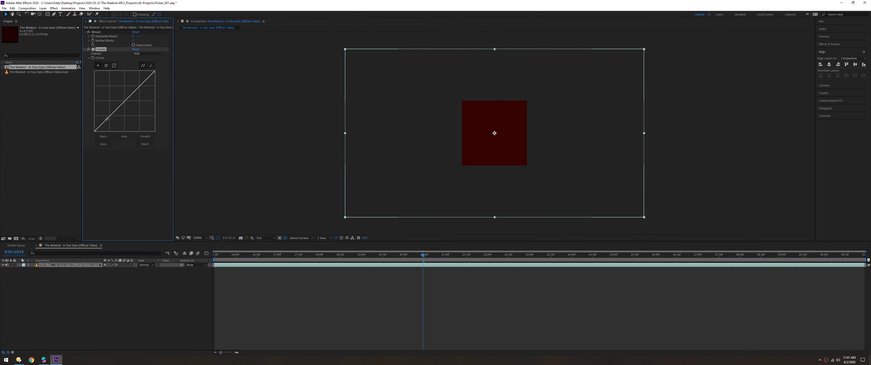
Preview the flicker video, start the work area shortly after 0:01:17 and split the layer twice after that point
key(space)
key(space)
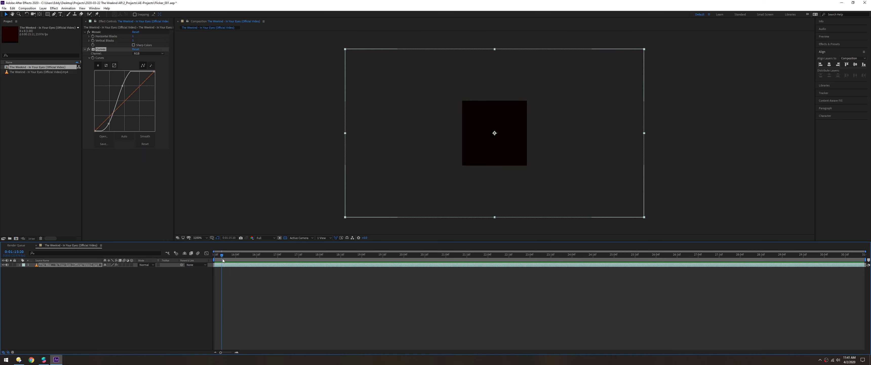
drag(221, 255, 407, 257)
key(b)
key(ctrl+shift+d)
key(ctrl+shift+d)
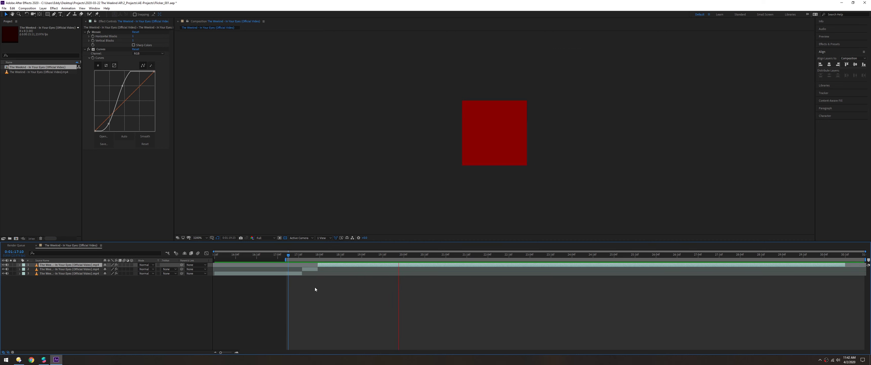
Stop the preview and split the top video segment twice more shortly after 0:01:18
key(space)
drag(325, 255, 385, 259)
key(ctrl+shift+d)
key(ctrl+shift+d)
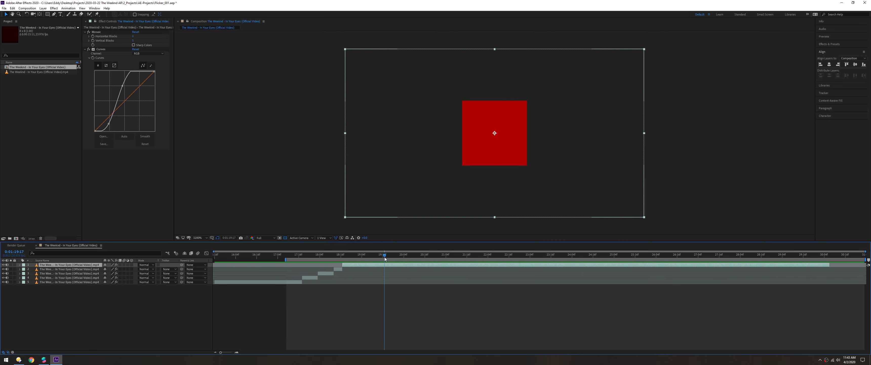
Create a deep red solid, send it beneath all the video segments and open its solid settings
key(ctrl+y)
key(Return)
key(ctrl+shift+bracketleft)
click(507, 254)
key(ctrl+shift+y)
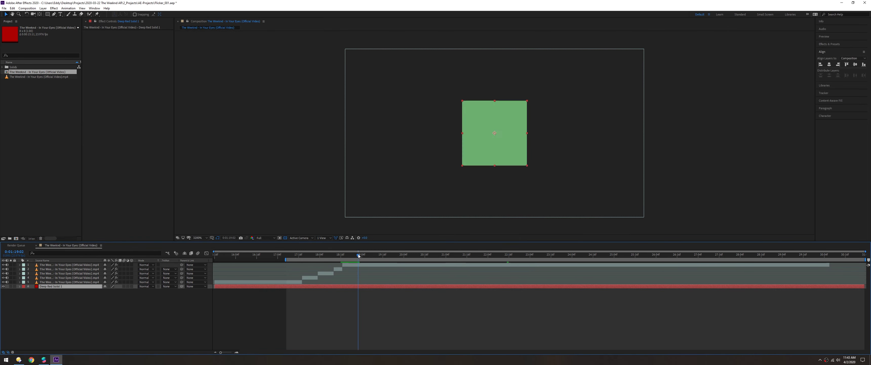
Try keyframing the top video segment's opacity with a pasted keyframe, and undo the keyframes
key(t)
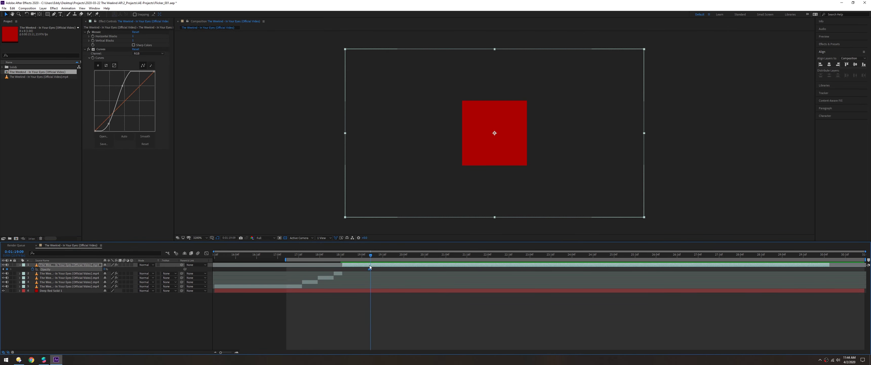
click(375, 254)
key(ctrl+v)
drag(375, 254, 384, 253)
click(395, 254)
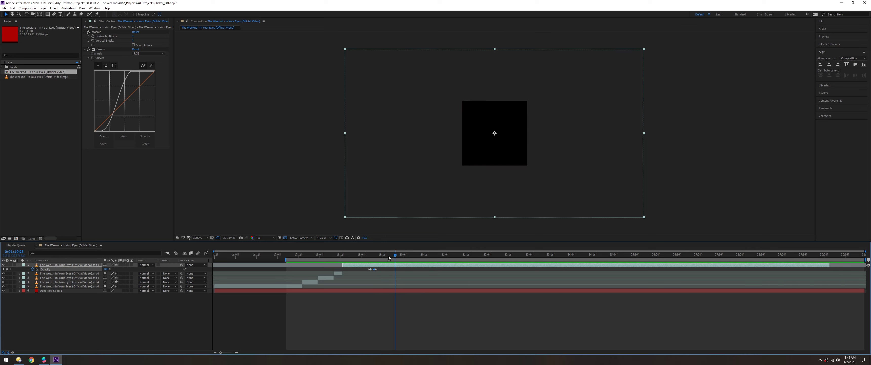
key(ctrl+z)
key(ctrl+z)
Split the top video segment just before 0:01:20
click(390, 255)
click(395, 255)
key(ctrl+shift+d)
click(420, 256)
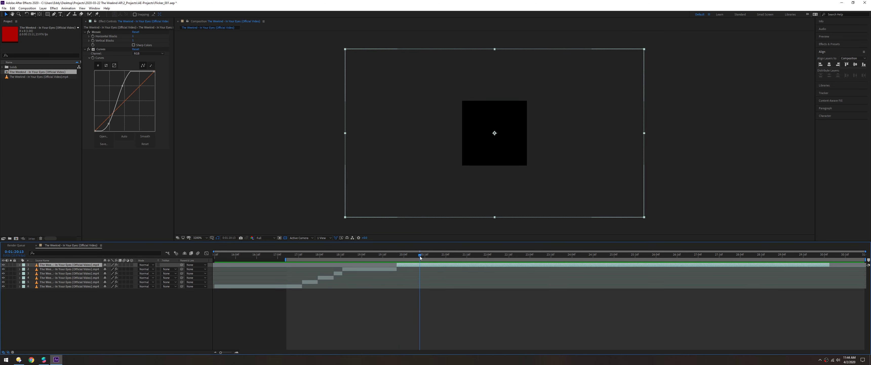
Shift the newest video segment's footage earlier and split that segment again shortly after 0:01:20
click(432, 255)
click(467, 255)
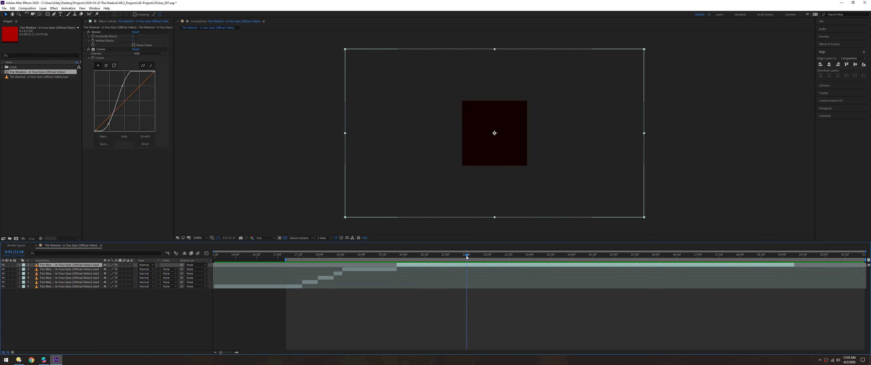
key(i)
click(428, 255)
key(ctrl+shift+d)
Add an adjustment layer above the video segments with a Curves effect and pull its white point far in to brighten the flicker
click(458, 254)
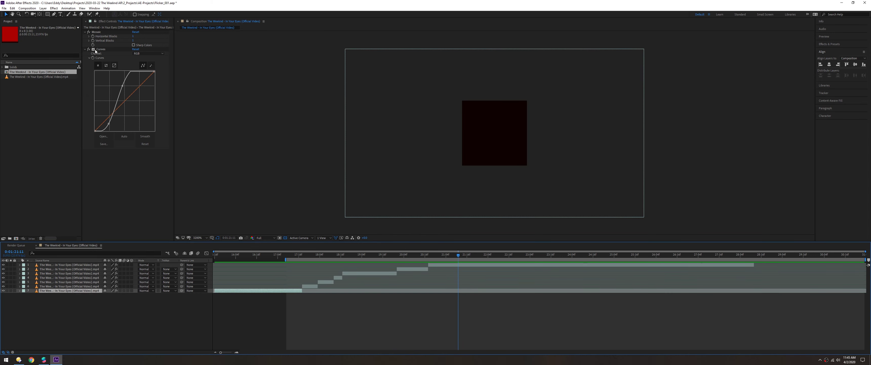
click(51, 282)
key(ctrl+alt+y)
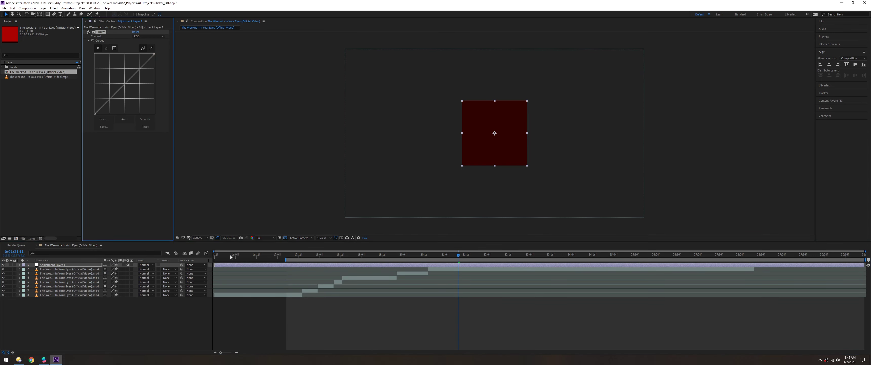
click(311, 254)
drag(154, 54, 108, 54)
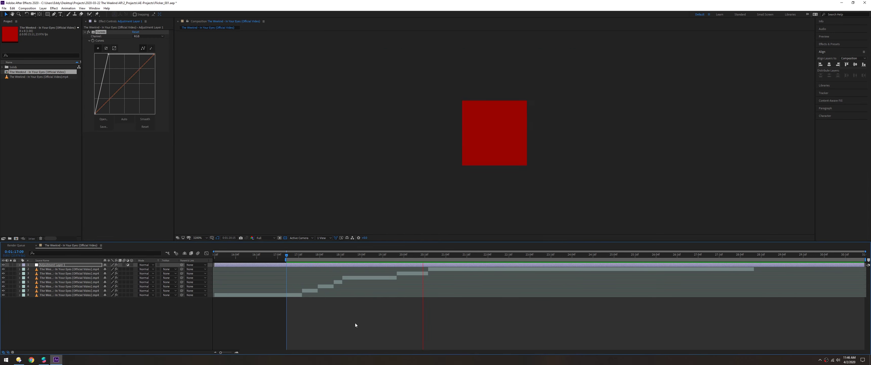
Trim the composition to the work area, resize it to 4 px wide and high, and add it to the render queue
key(ctrl+shift+x)
click(328, 349)
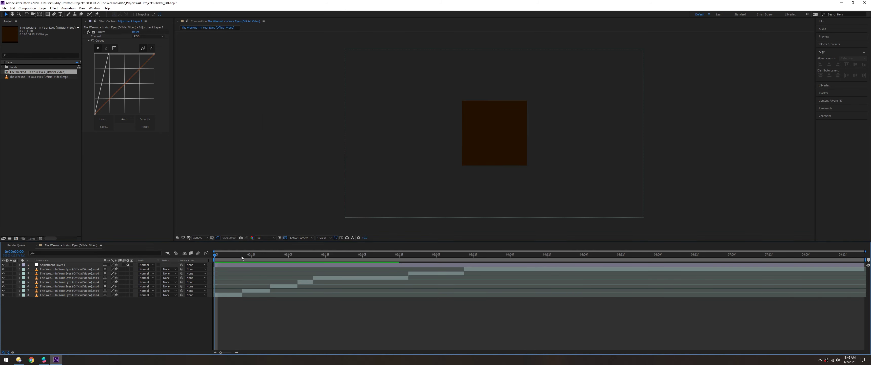
key(ctrl+m)
key(ctrl+k)
text(4)
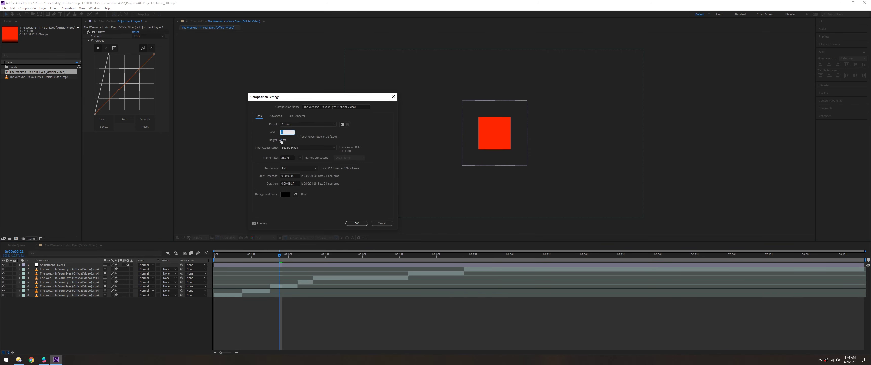
key(Return)
Set the queued composition's output module format to PNG Sequence
click(42, 291)
click(374, 131)
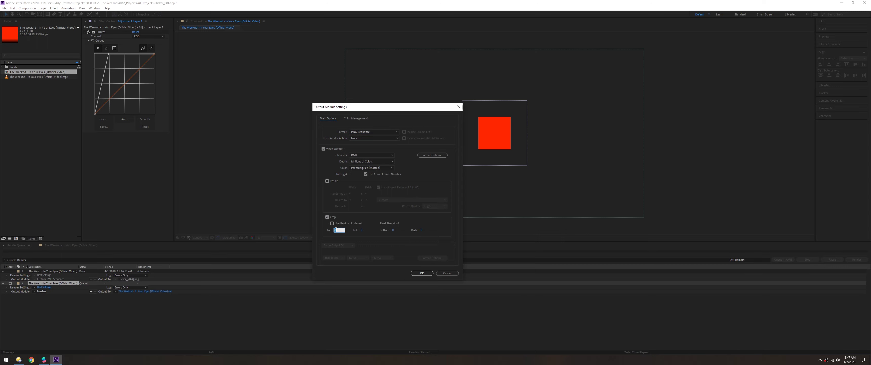
click(421, 273)
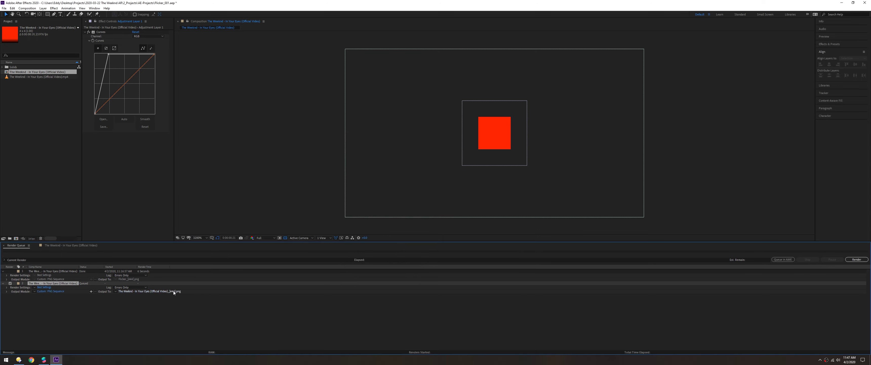
Set the queued PNG sequence's output to the Flicker_002 folder with the file name Flicker_[###].png
click(173, 290)
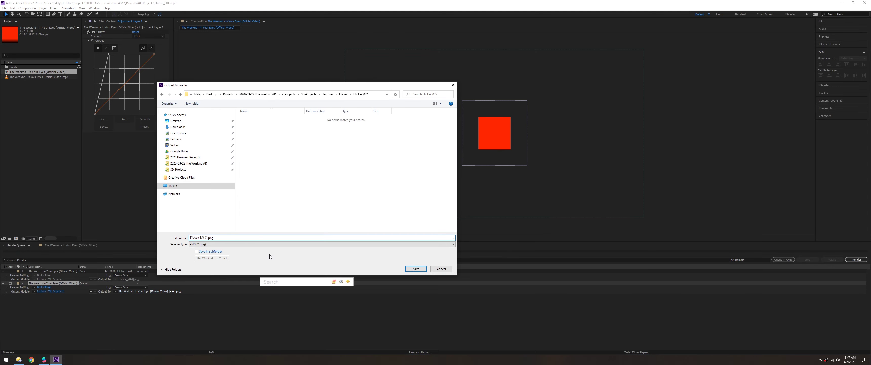
click(416, 268)
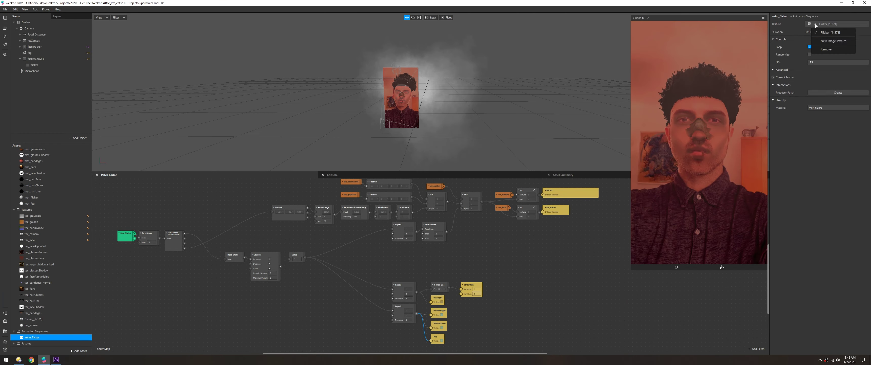
In Spark AR, import the re-rendered flicker sequence as the animation's new texture and delete the old sequence with its project files
click(833, 41)
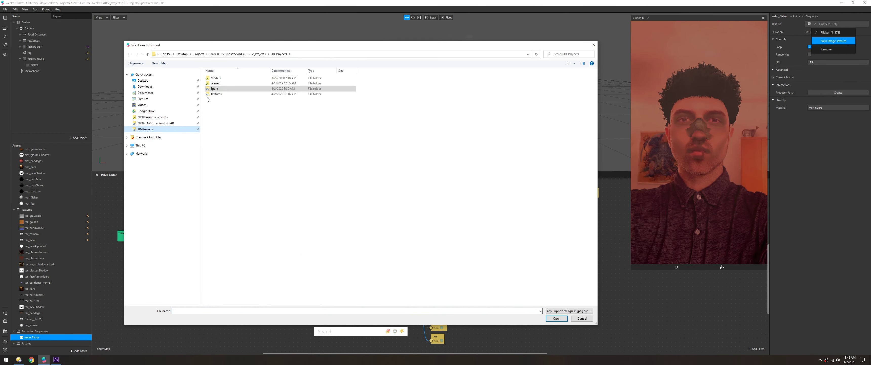
double_click(210, 87)
key(ctrl+a)
key(Return)
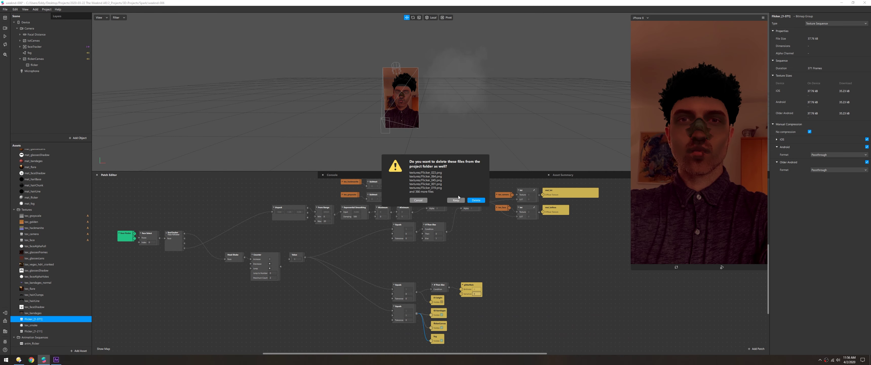
click(469, 200)
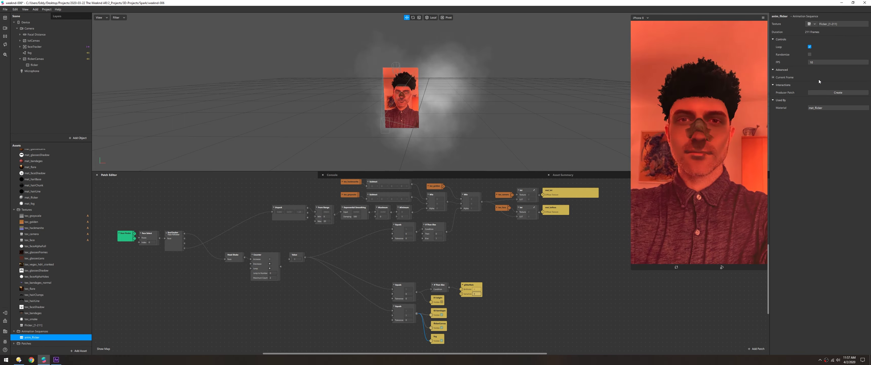
Set the flicker animation sequence to 20 FPS and enable Randomize
double_click(812, 62)
text(20)
click(809, 55)
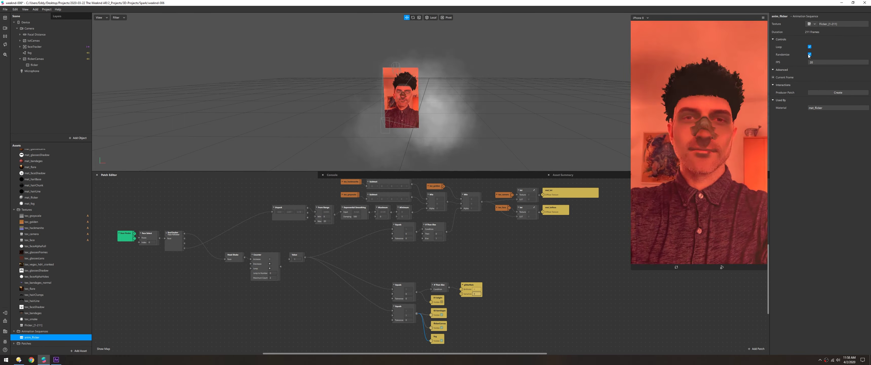
Check the mat_flicker material and set the mat_fog material's blend mode to Screen
drag(37, 141, 37, 104)
click(31, 197)
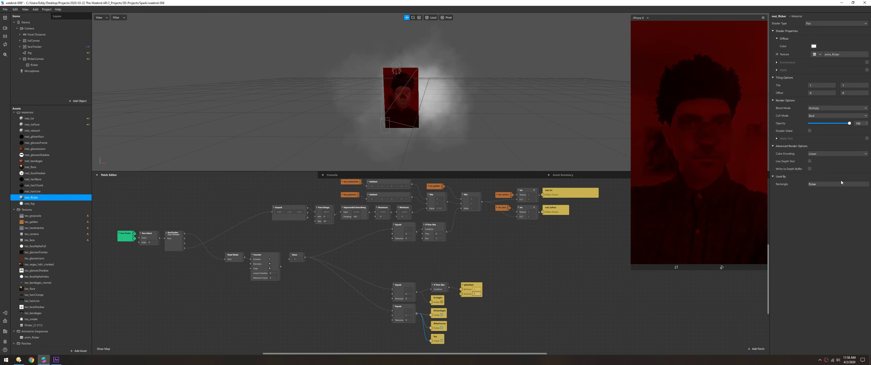
key(Down)
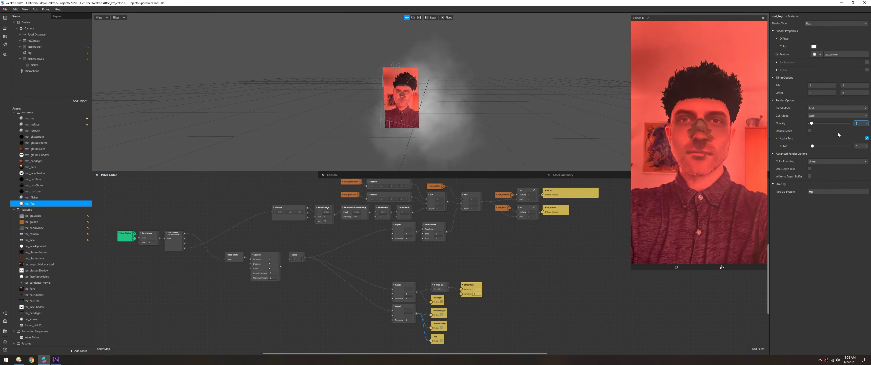
click(835, 108)
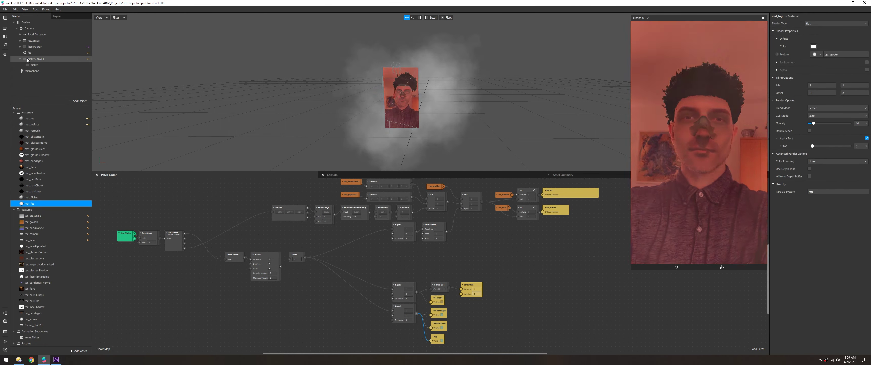
Collapse the flicker canvas and remove the glitterRain patch with its If Then Else patch from the graph
click(20, 58)
click(29, 53)
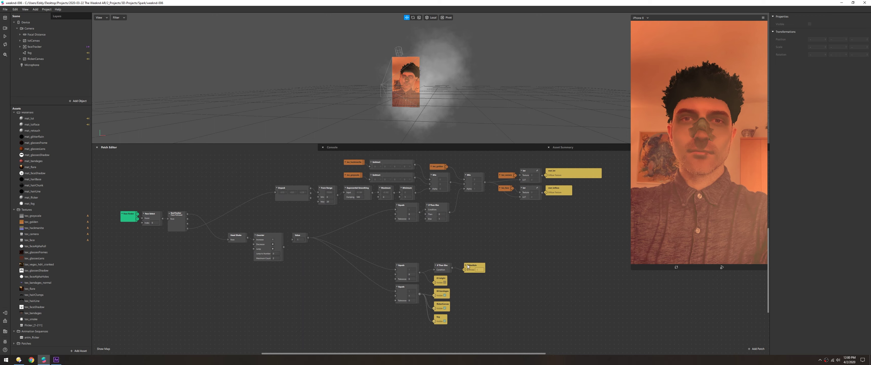
click(30, 104)
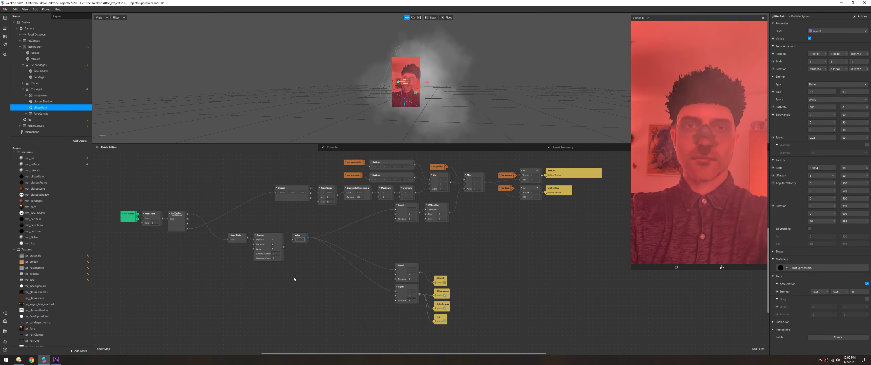
Add a custom head-movement instruction for the device, enabled through an And patch while Runtime is greater than 2 and less than 4
click(5, 10)
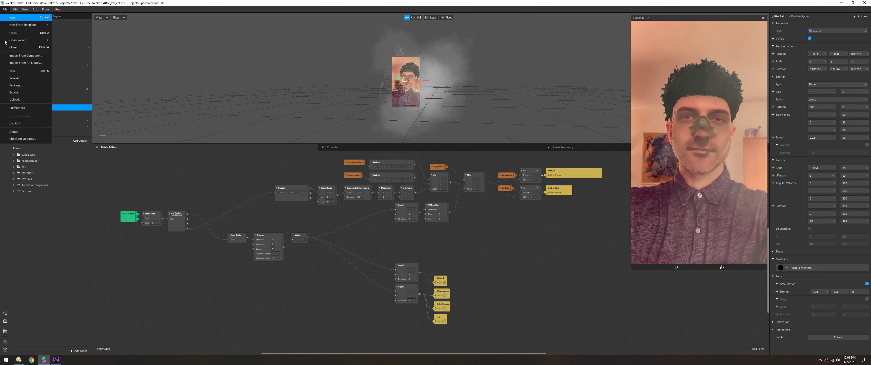
click(20, 129)
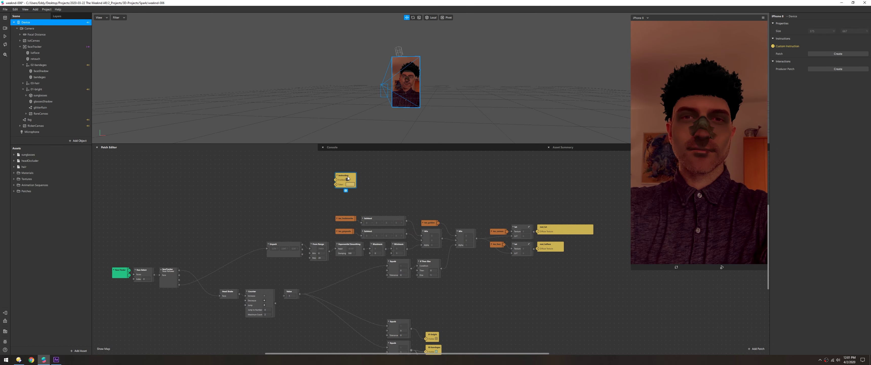
right_click(213, 180)
right_click(250, 180)
right_click(282, 192)
right_click(249, 199)
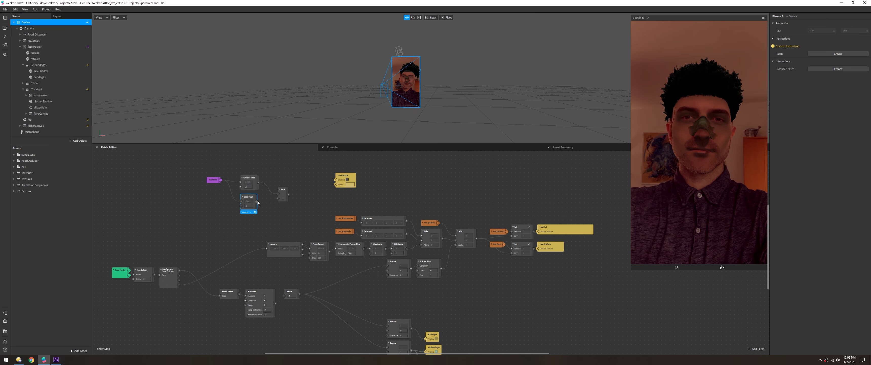
click(217, 180)
scroll(219, 180, up, 3)
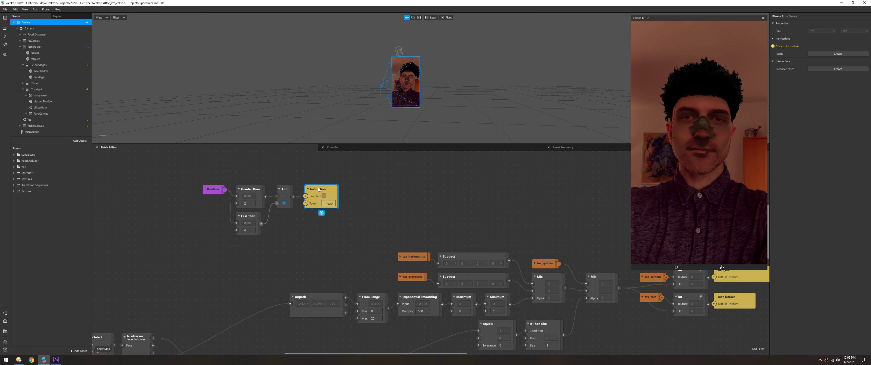
scroll(318, 189, down, 5)
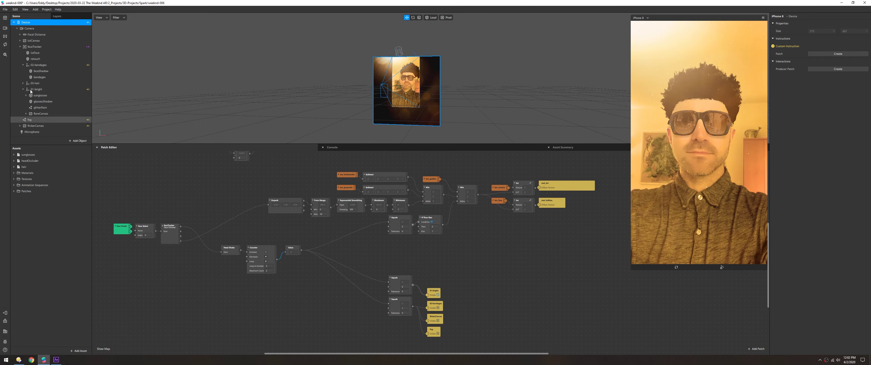
Save the project and open the weeknd-007 version from the Spark folder
key(ctrl+s)
key(Return)
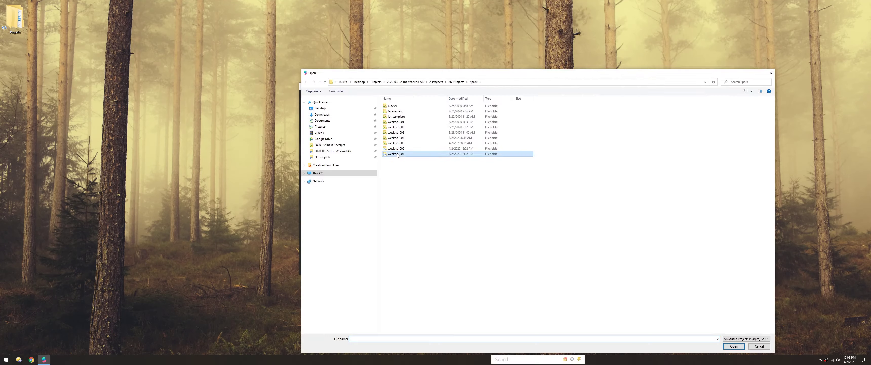
double_click(397, 154)
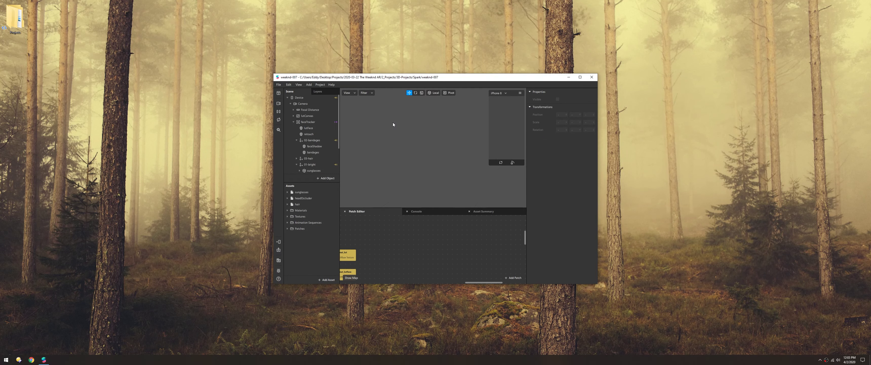
Tidy the workspace by collapsing the bandages and bright groups and enlarging the viewport above the patch graph
scroll(286, 294, down, 3)
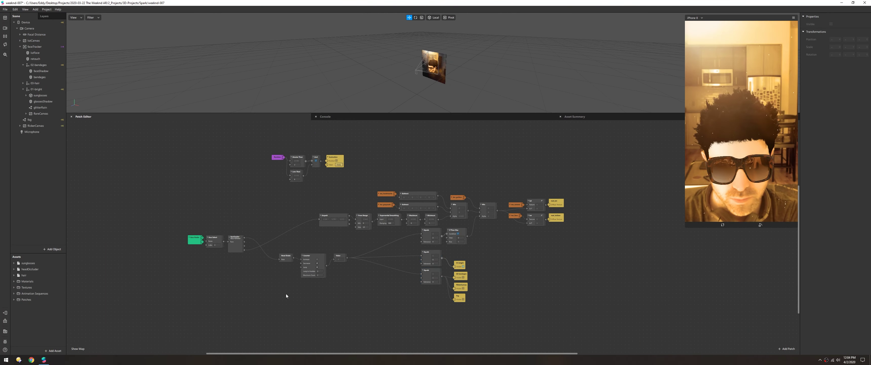
scroll(284, 296, up, 2)
scroll(284, 298, down, 2)
scroll(290, 287, up, 2)
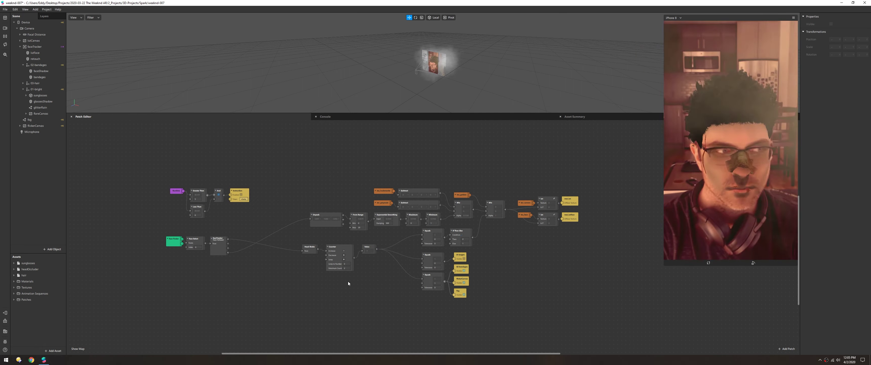
drag(350, 282, 336, 249)
click(23, 64)
click(23, 77)
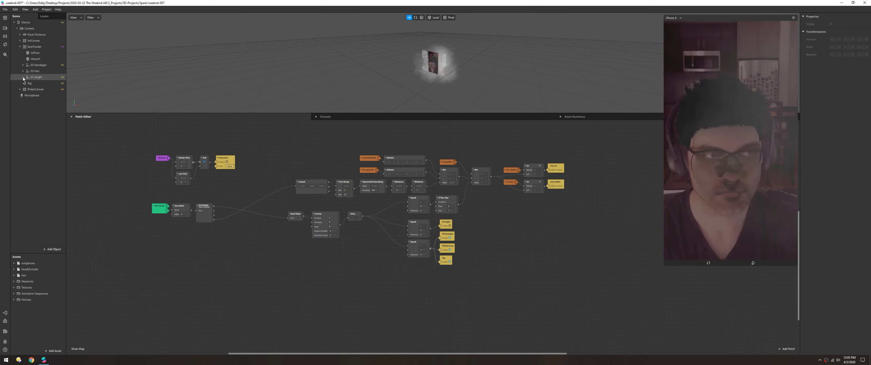
drag(106, 115, 109, 146)
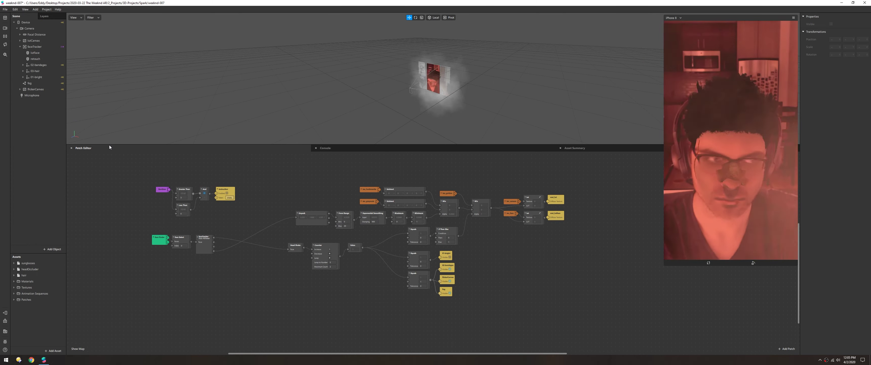
Add a particle system inside the face tracker with X rotation 90, speed 0.1, Y acceleration 1 and the mat_fog material
click(20, 90)
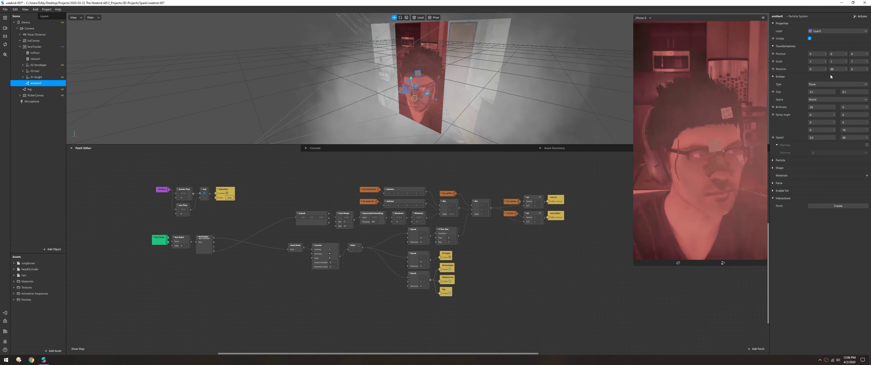
click(779, 183)
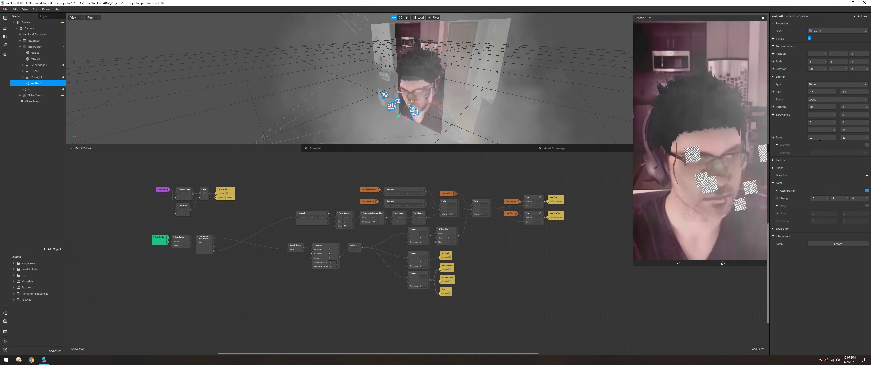
click(773, 160)
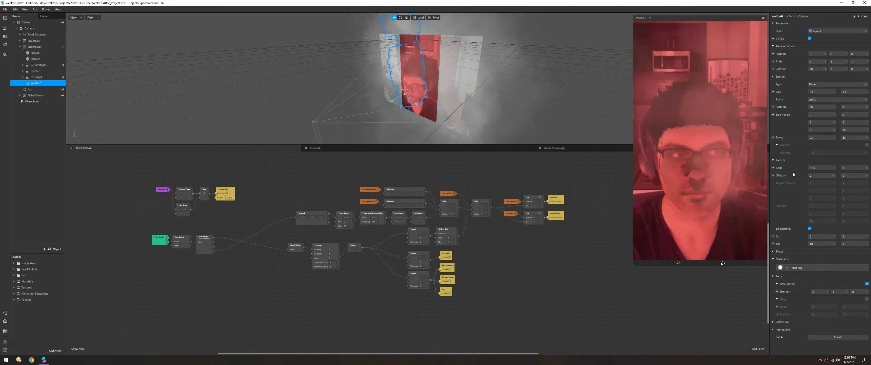
Create a mat_fogTransition material at full opacity for the transition emitter and set the emitter's Y acceleration to 0.2
click(14, 281)
click(21, 293)
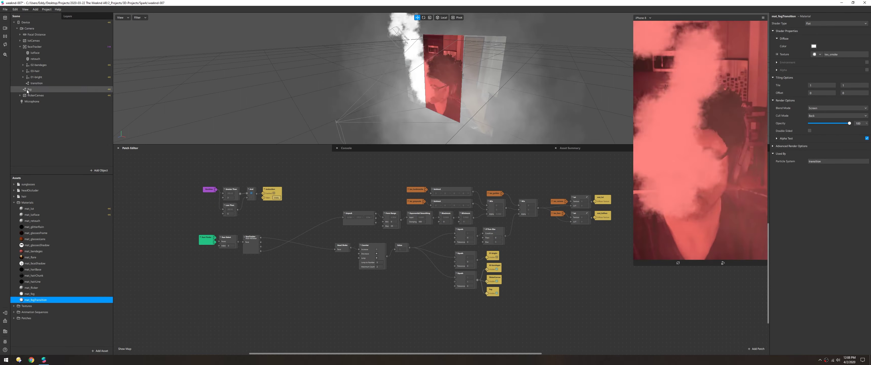
click(815, 161)
click(838, 291)
text(0.2)
key(Return)
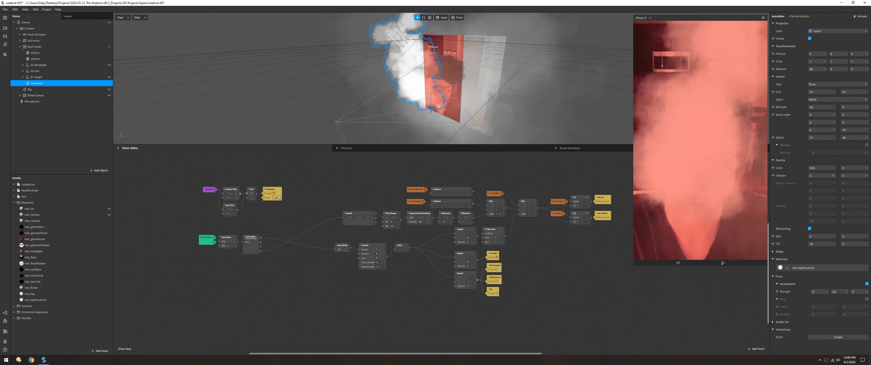
Add Animation and Transition patches triggered by the head shake and a patch for the transition emitter's birthrate
right_click(379, 291)
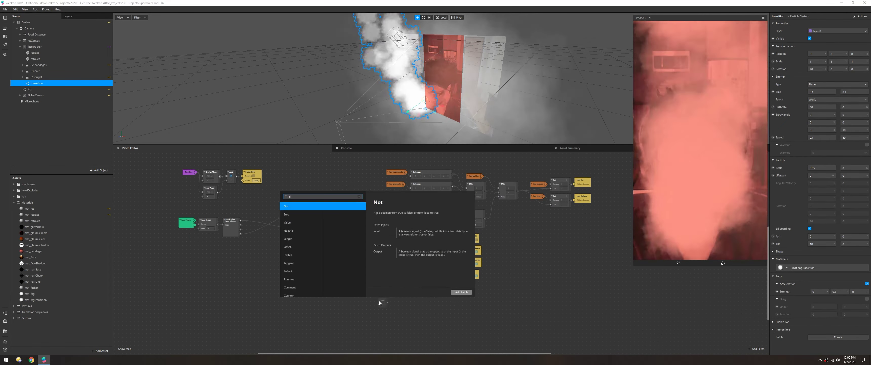
double_click(295, 216)
click(396, 315)
click(400, 328)
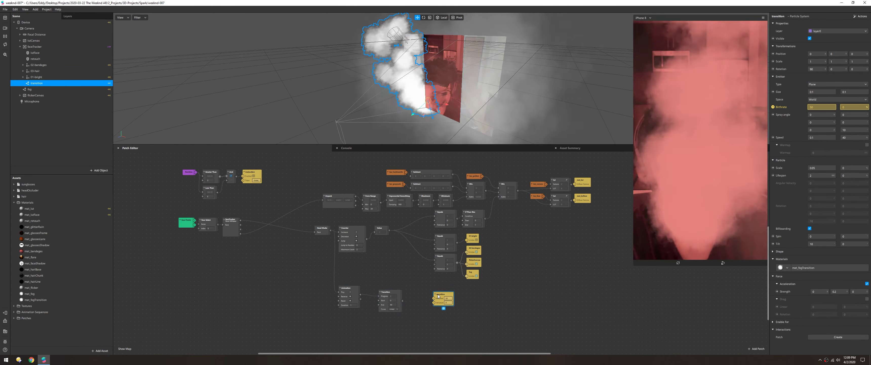
Add a Delay patch between Head Shake and the Animation, enter a duration of 0.2, and arrange the connected birthrate patches
right_click(294, 306)
double_click(217, 197)
click(350, 298)
text(0.2)
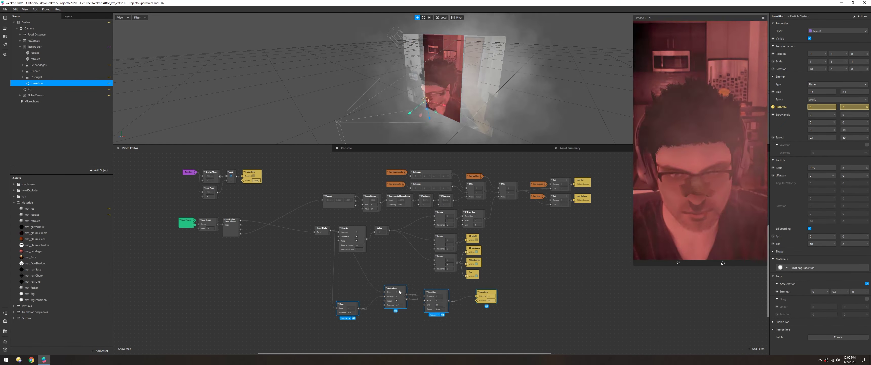
drag(322, 228, 303, 228)
drag(345, 287, 382, 288)
drag(437, 292, 441, 288)
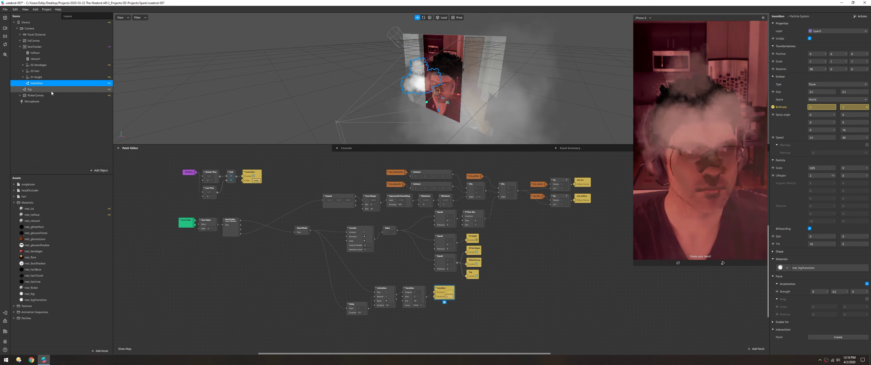
click(361, 312)
text(2)
key(ctrl+z)
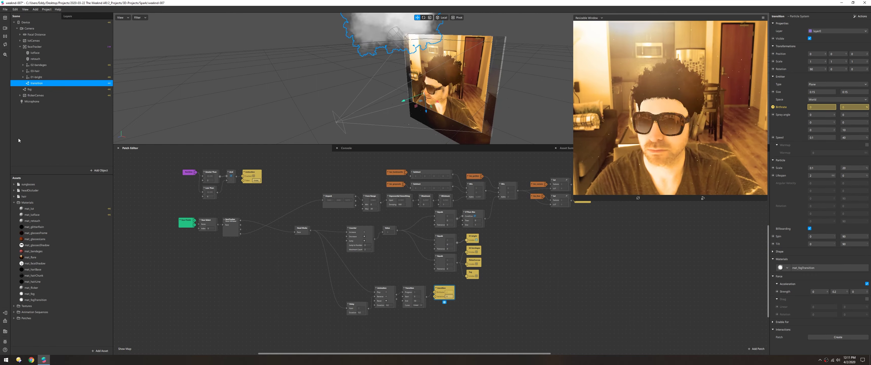
Change the mat_fogTransition material's diffuse colour to light orange and save the project
click(36, 299)
click(814, 46)
mouse_move(471, 150)
mouse_down()
mouse_move(487, 144)
mouse_move(483, 153)
mouse_up()
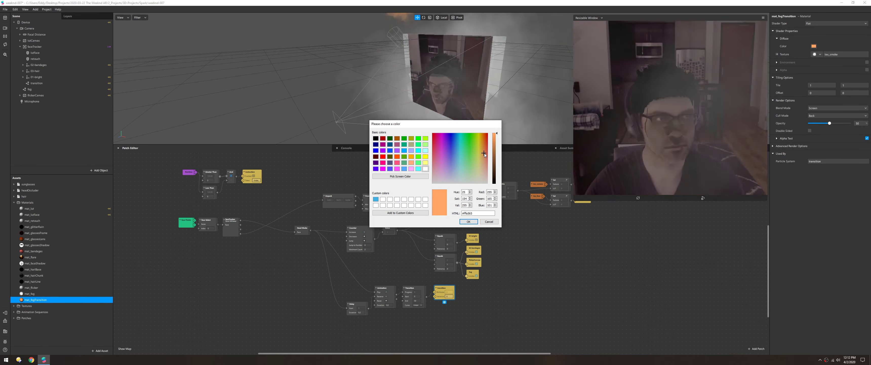
click(469, 221)
key(ctrl+s)
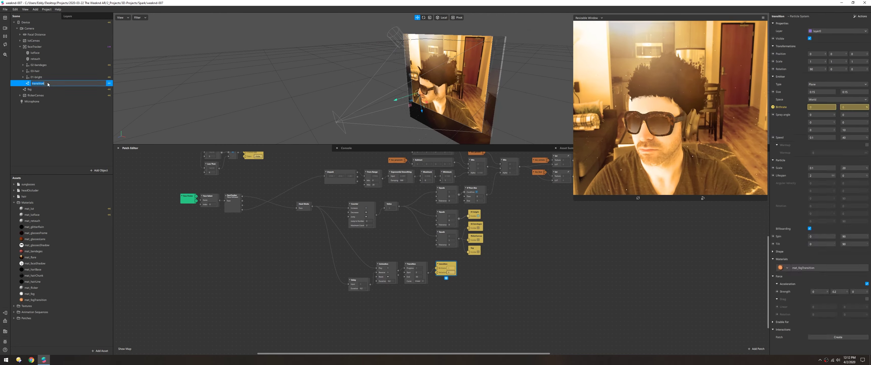
Place the transitionGlitter emitter's patch beneath the fog emitter's patch and assign the mat_glitterTransition material to the emitter
drag(451, 298, 446, 284)
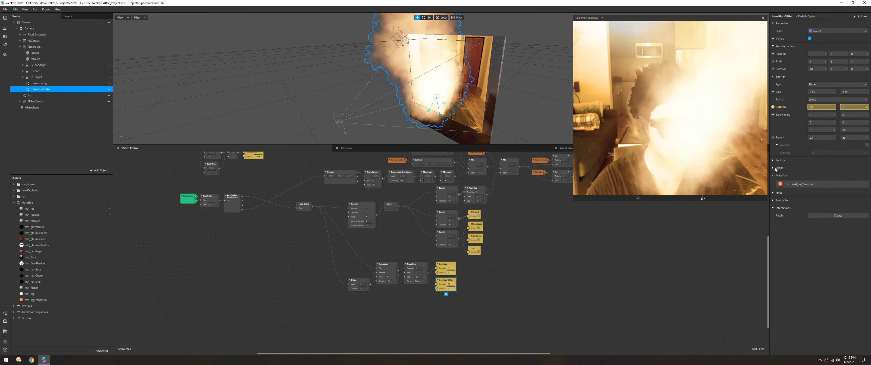
click(782, 160)
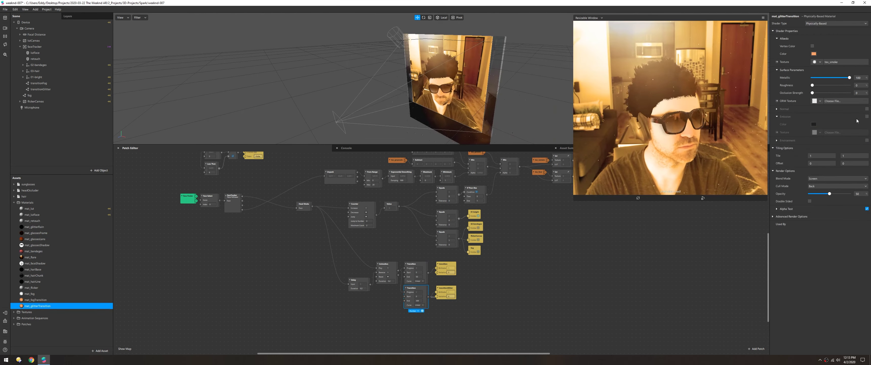
click(34, 88)
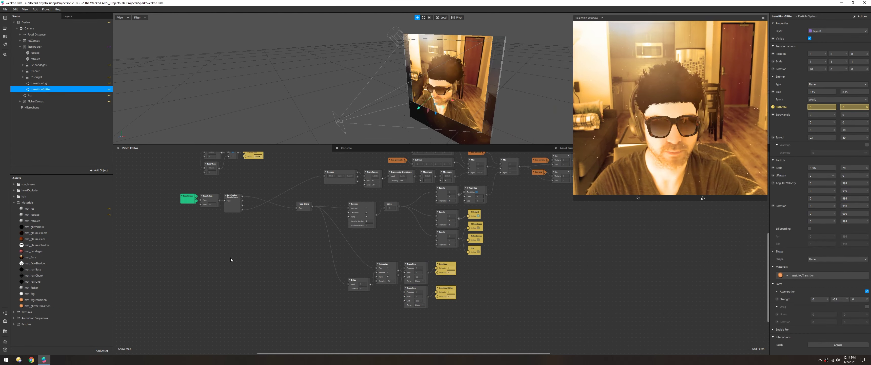
click(787, 275)
click(830, 211)
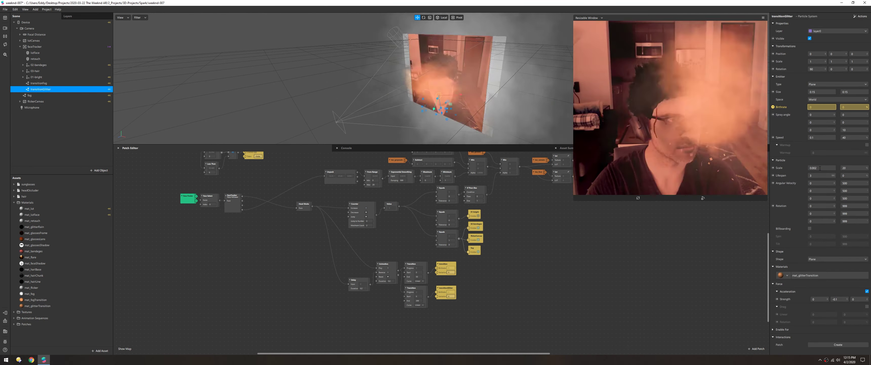
Set the transitionGlitter emitter's Y acceleration to -0.2 and open the properties of its mat_glitterTransition material
click(841, 299)
text(-0.2)
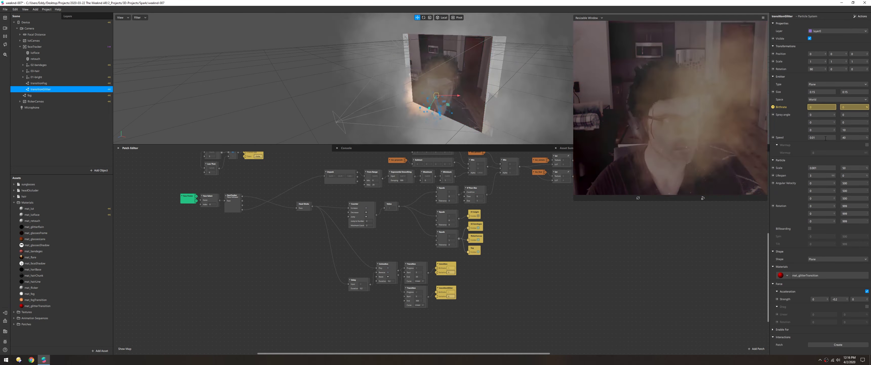
click(825, 274)
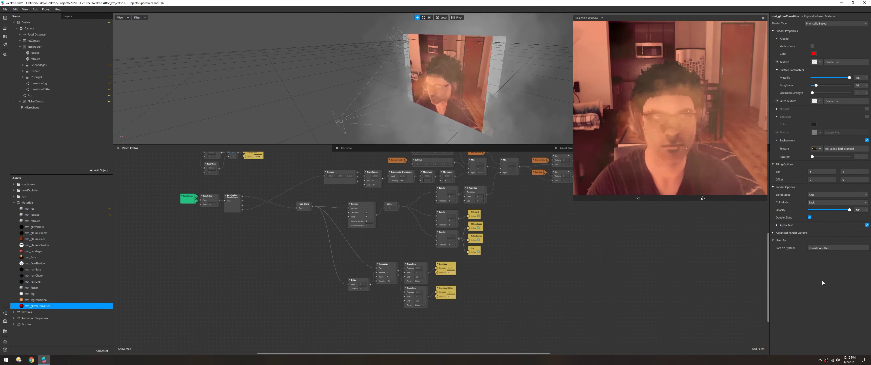
Align the fog Delay patch with its Animation and Transition patches, and enter a value of 1 in the glitter patch chain
drag(355, 280, 355, 264)
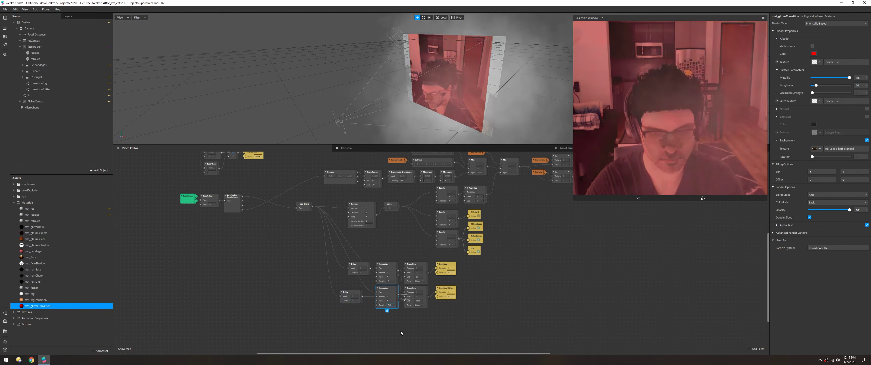
key(BackSpace)
text(1)
key(Return)
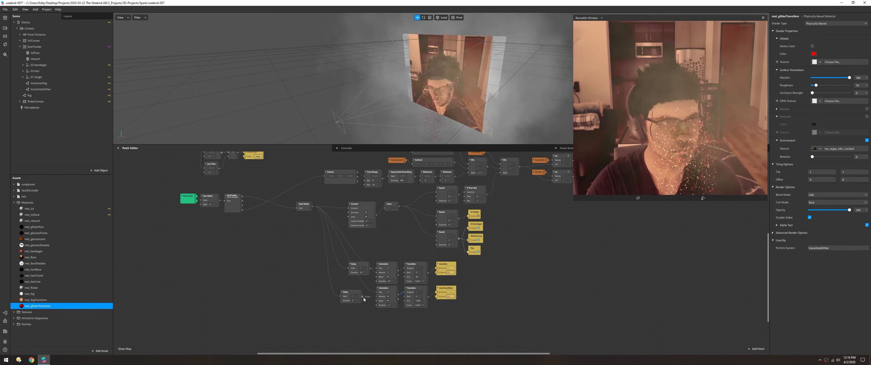
Set the transitionGlitter ring emitter's radius to 0.08 and arrange its patch chain slightly lower in the graph
click(41, 89)
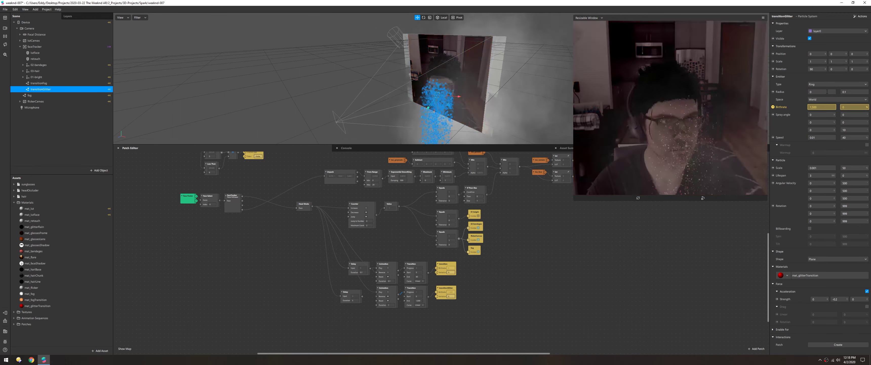
text(1)
key(Return)
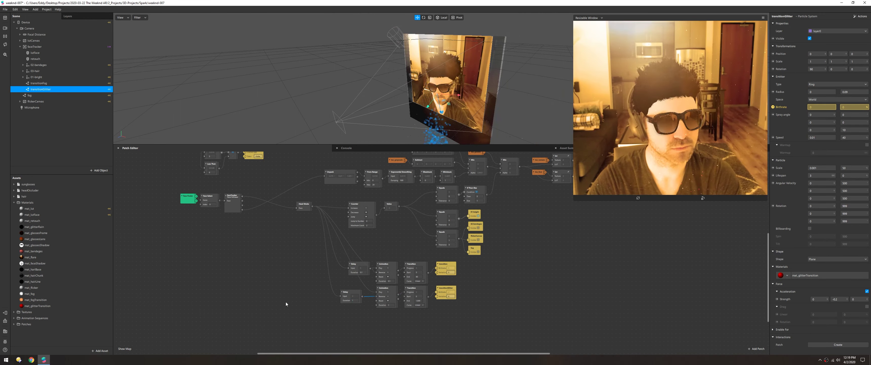
drag(462, 321, 272, 290)
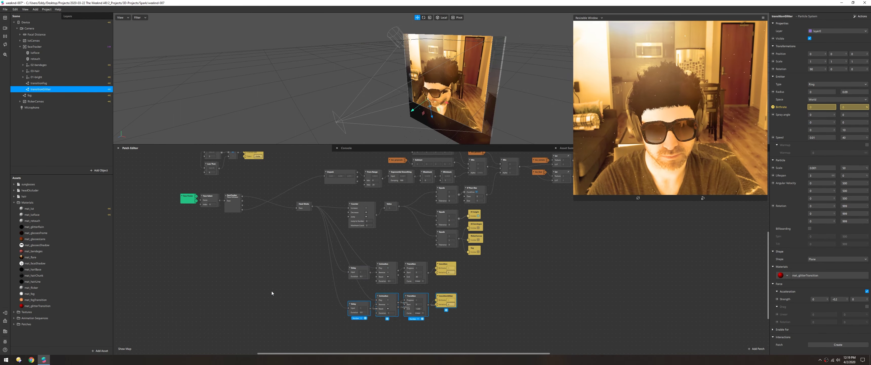
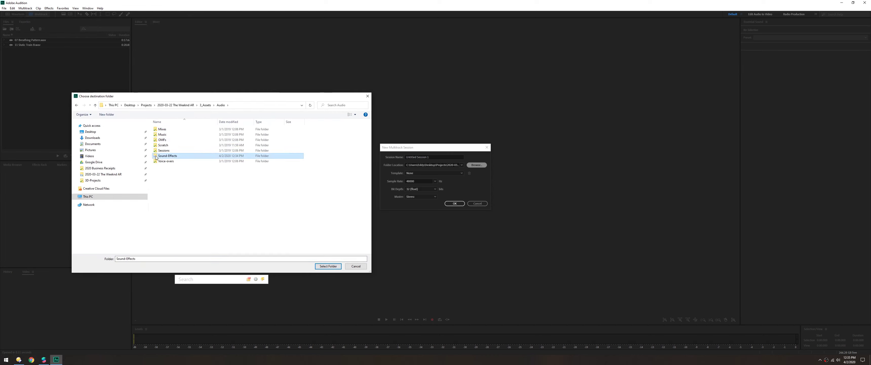
Switch to Adobe Audition, set up a 44100 Hz multitrack session, and layer Static Train B on track 2 under the Breathing Pattern clip
click(434, 181)
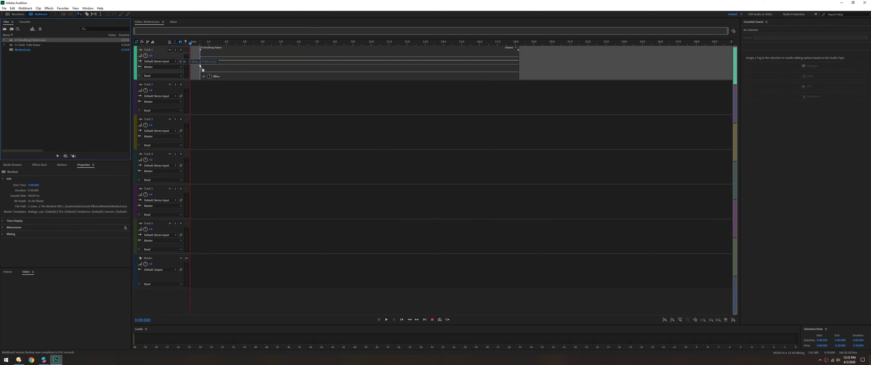
click(12, 8)
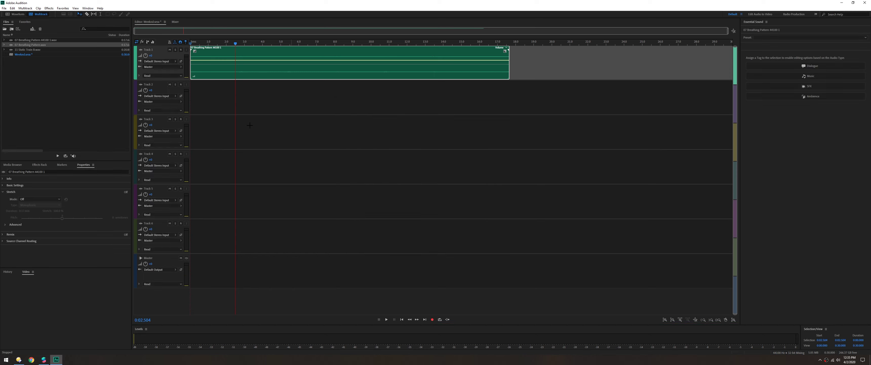
drag(27, 49, 203, 97)
key(space)
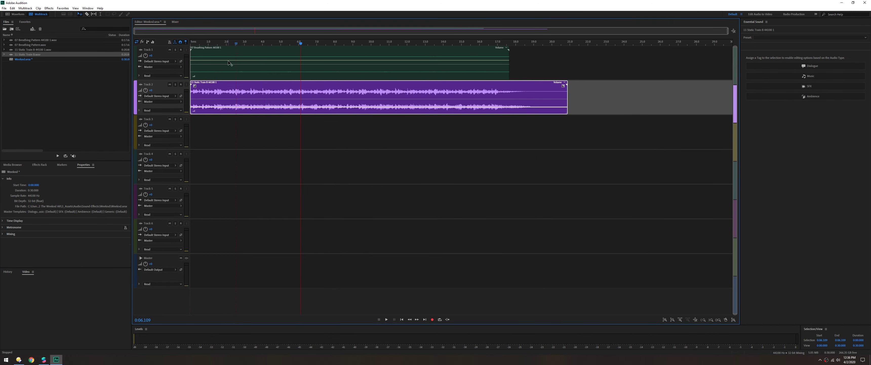
Trim the Static Train B clip to about 3.5 s alongside the shortened Breathing Pattern clip and play the mix
click(229, 52)
click(236, 50)
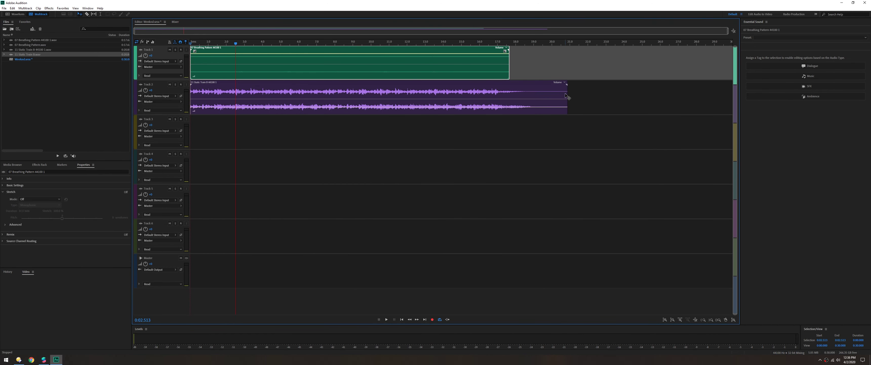
drag(568, 97, 253, 97)
click(207, 43)
scroll(336, 135, up, 3)
key(space)
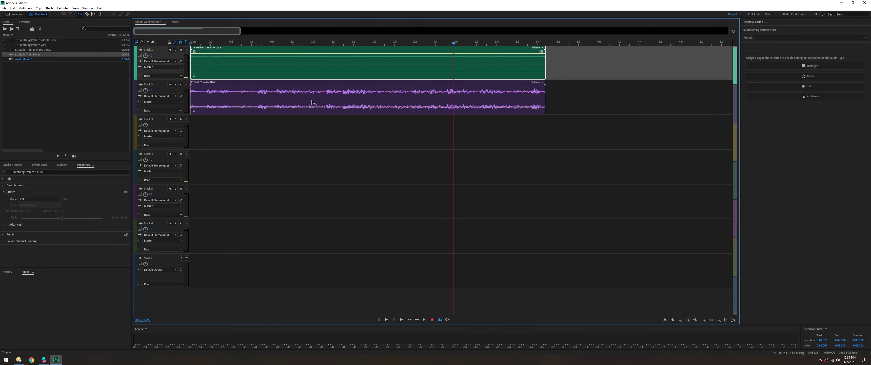
scroll(429, 144, up, 2)
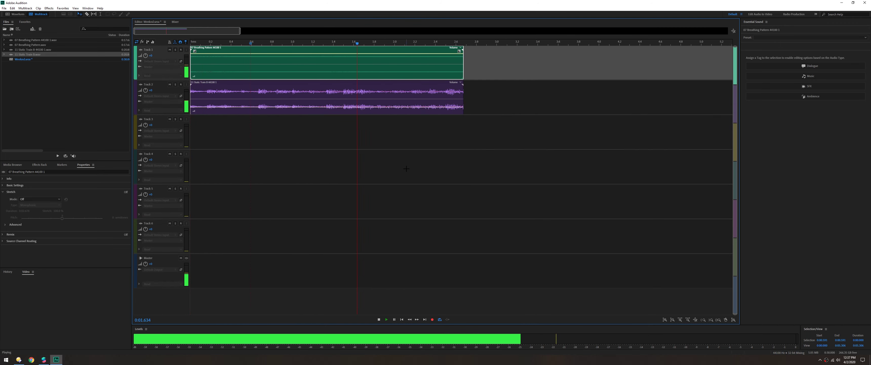
Export the entire session as a multitrack mixdown
click(4, 9)
mouse_move(152, 128)
click(217, 133)
click(497, 134)
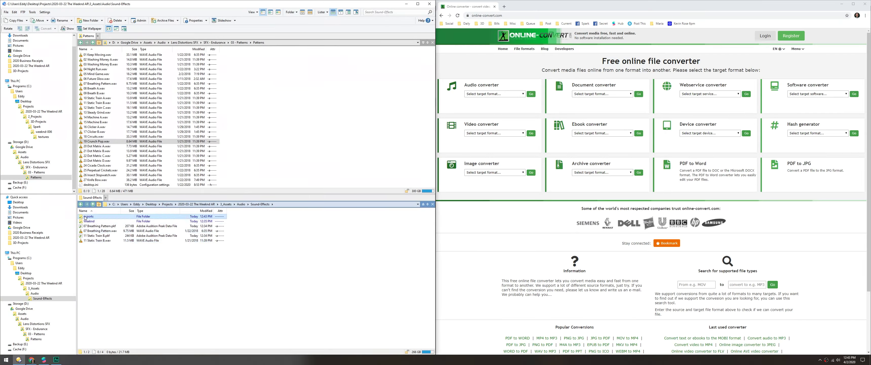
Convert Weeknd_mixdown.wav to M4A with the online audio converter and save the converted file in the exports folder
click(472, 112)
drag(99, 216, 586, 151)
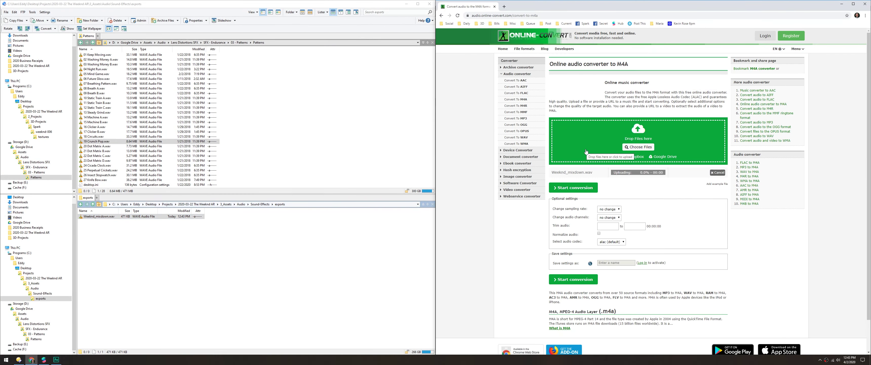
click(614, 236)
scroll(688, 204, down, 1)
click(575, 254)
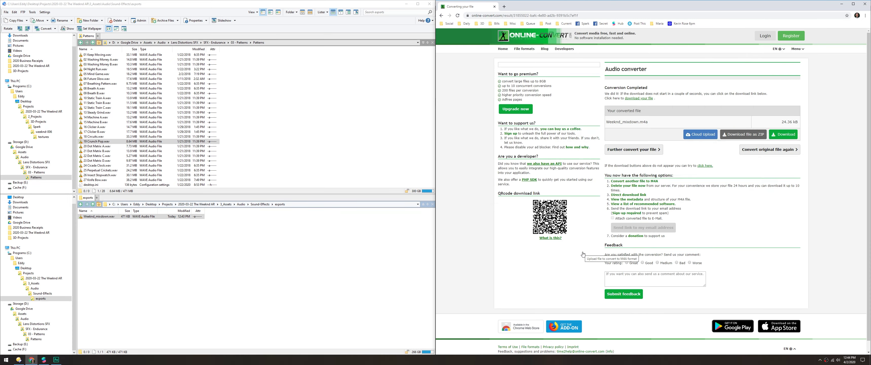
key(Return)
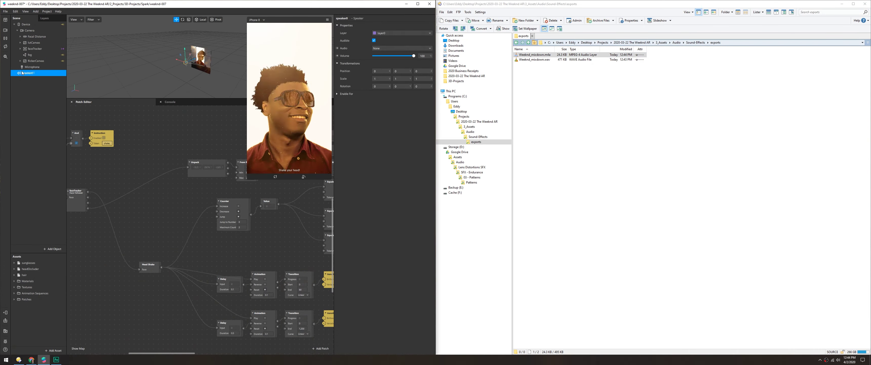
Switch to Spark AR, import Weeknd_mixdown.m4a, and create a patch for the speaker's audio with an Audio Player
drag(534, 55, 143, 242)
click(27, 72)
click(337, 49)
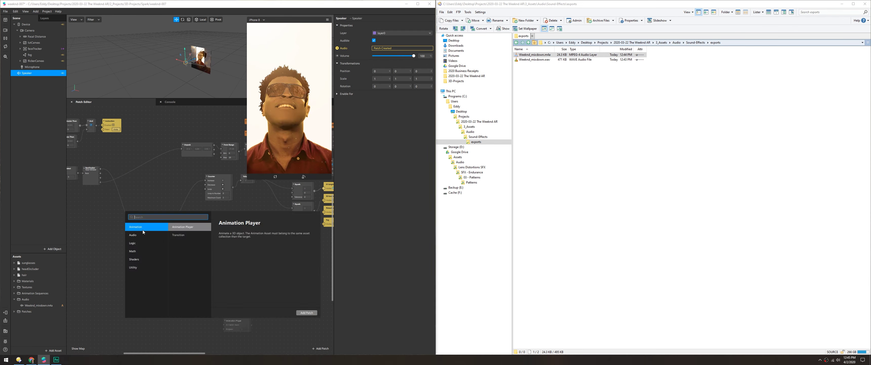
click(144, 242)
Create a playback controller named audioPlayback for Weeknd_mixdown.m4a and link its play property to the fog's visibility logic
click(15, 293)
click(28, 305)
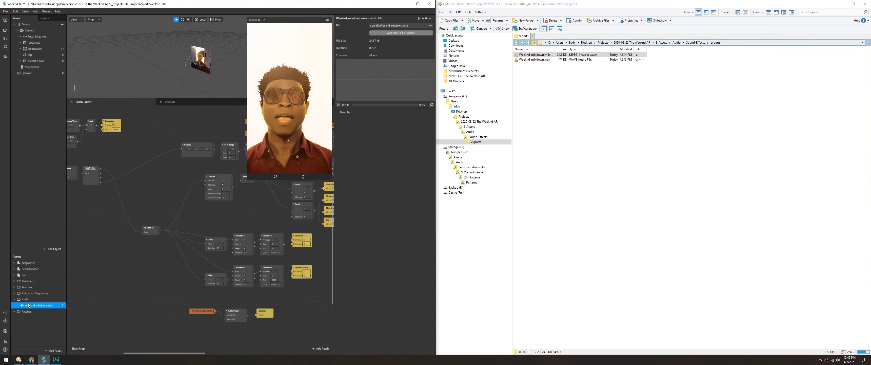
click(425, 24)
text(audio)
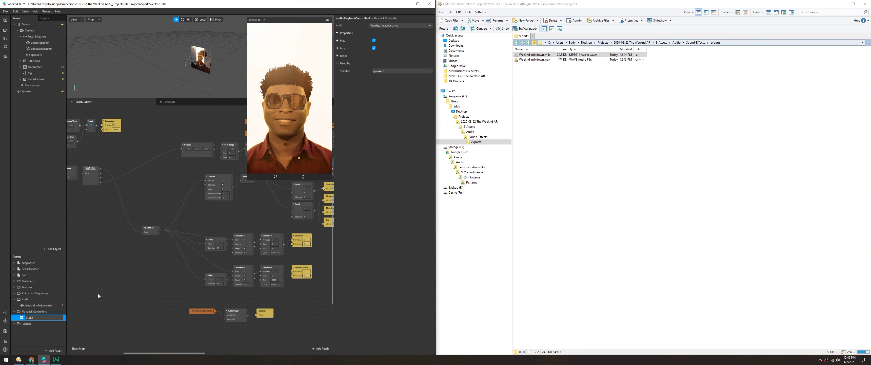
text(Playback)
key(Return)
key(super+Up)
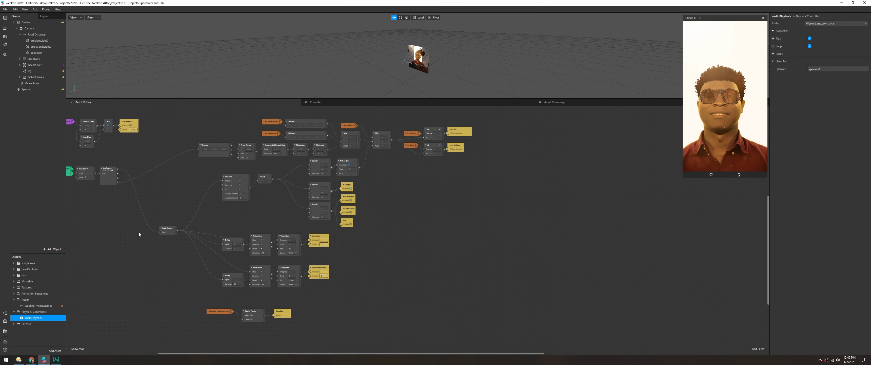
scroll(261, 299, down, 2)
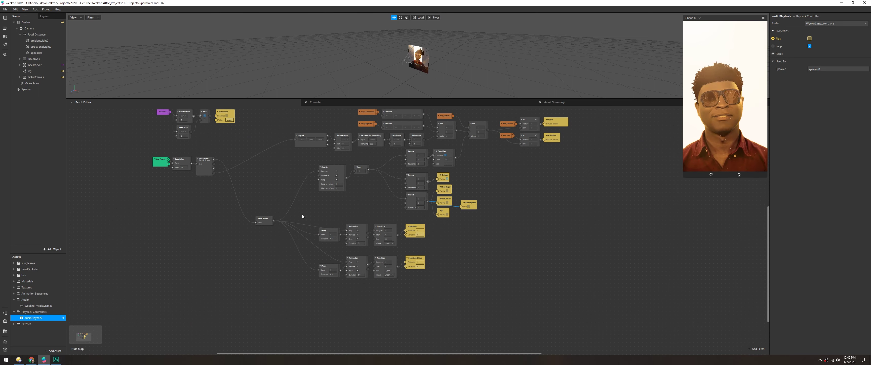
click(27, 88)
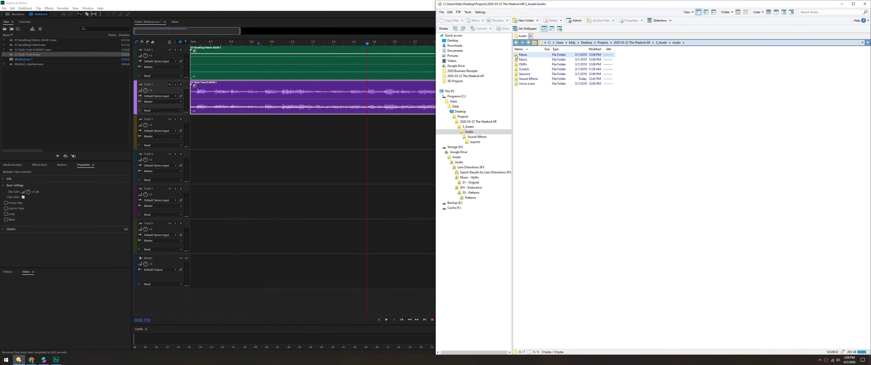
Add 12 Glass Machine.wav to track 3 of the Audition session, crossfade an overlapping piece at its end, and play it
drag(436, 112, 532, 111)
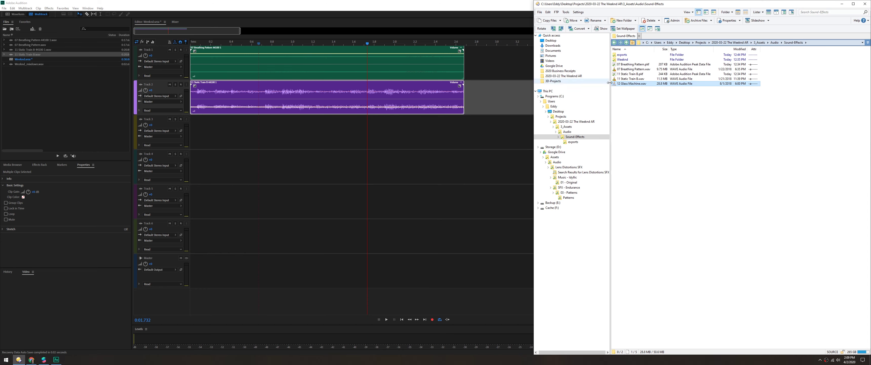
drag(609, 84, 310, 147)
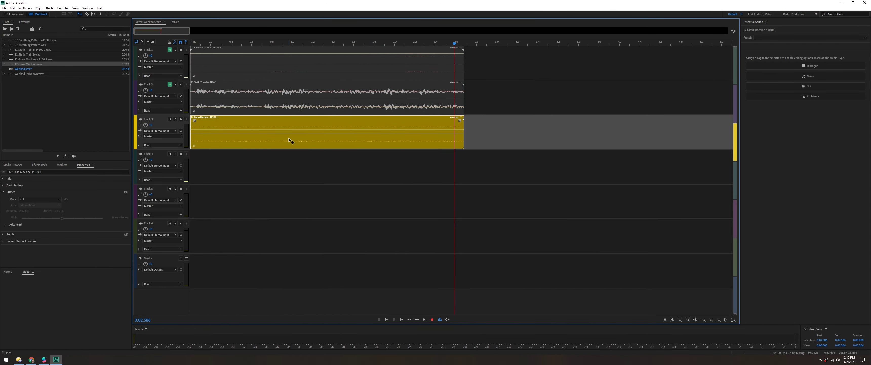
alt+drag(289, 140, 453, 145)
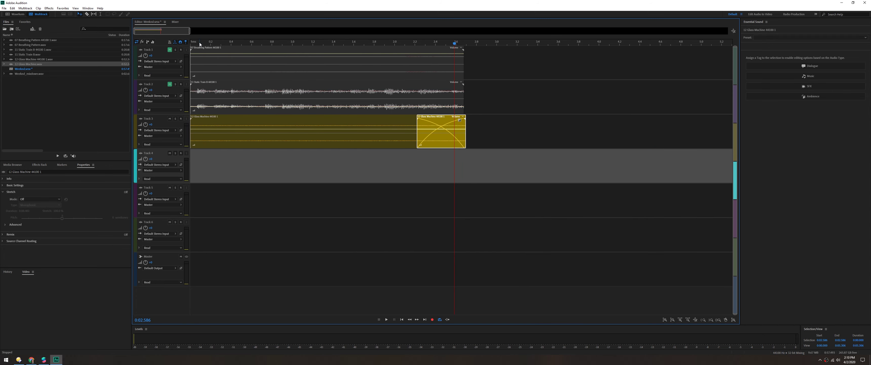
click(199, 42)
key(space)
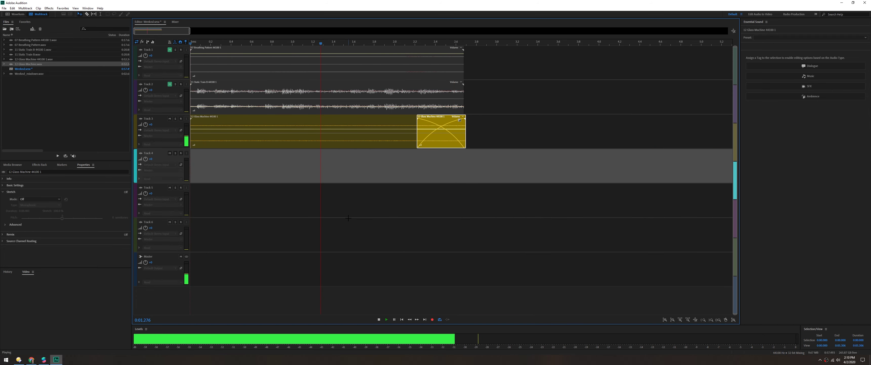
Export the entire session as a multitrack mixdown named Weeknd_Glass
key(alt+f)
key(e)
key(m)
key(e)
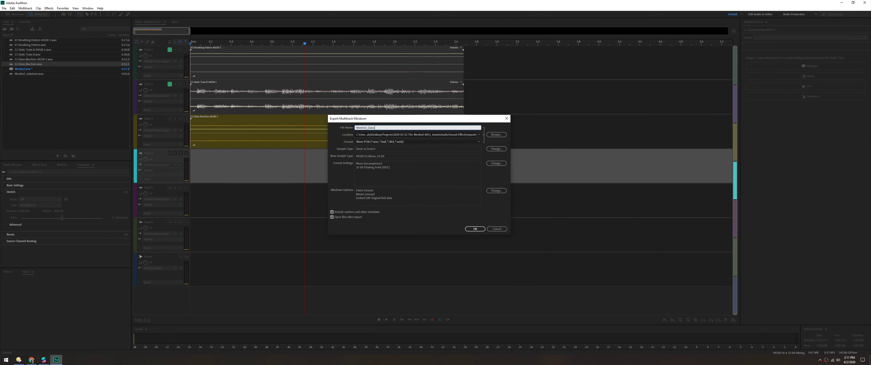
key(Return)
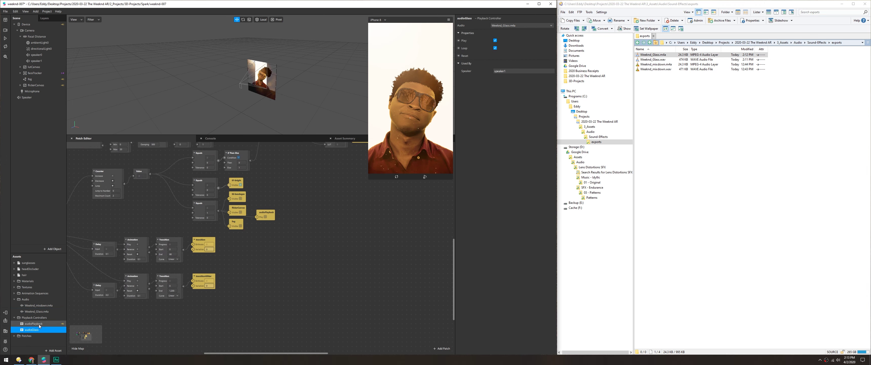
Switch to Spark AR and save the project
key(ctrl+s)
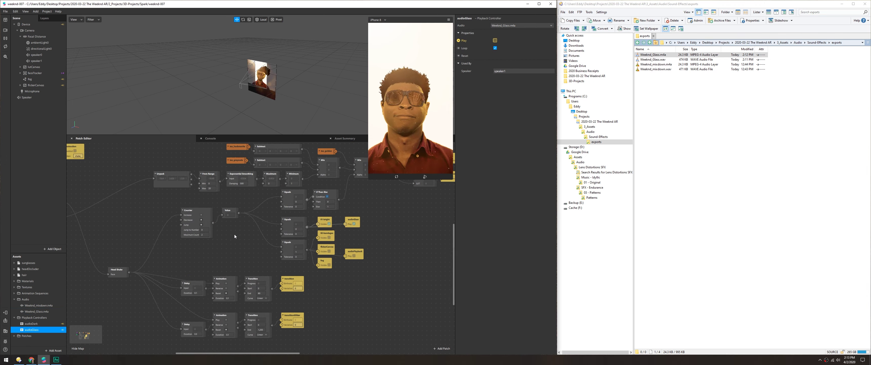